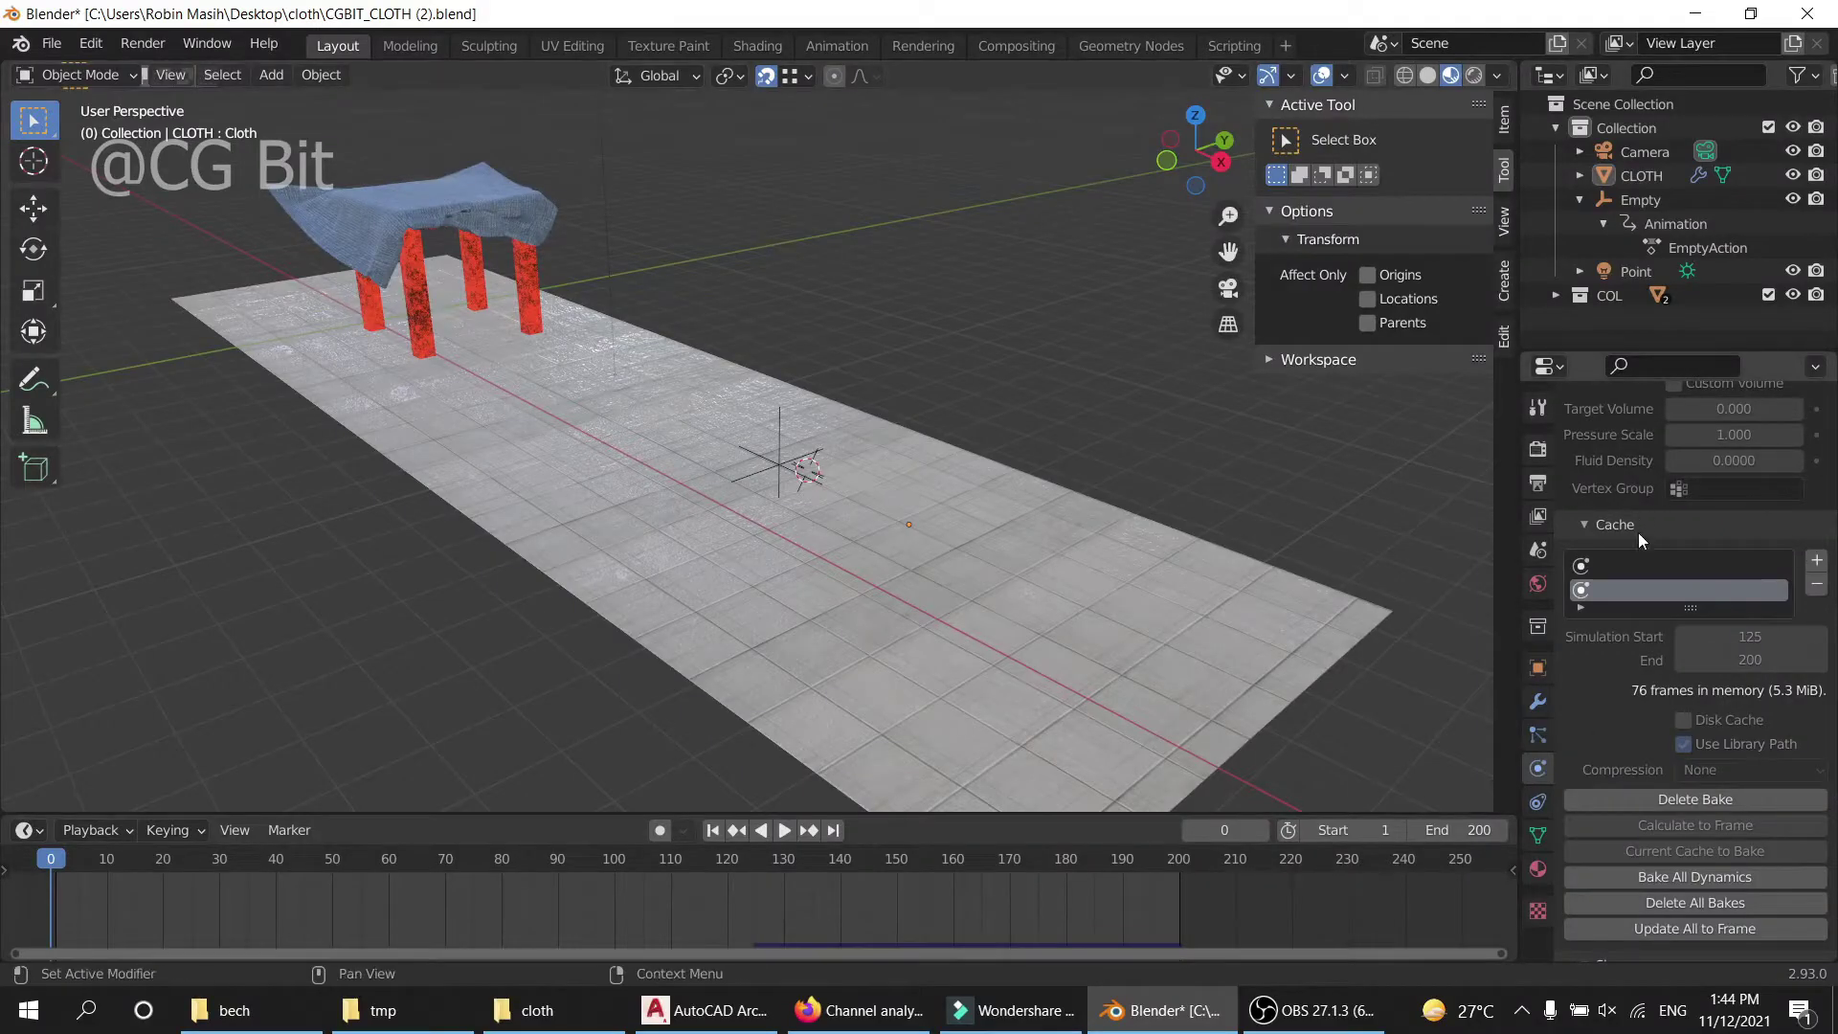
# Step: Play back the first cloth simulation cache, then switch to the second cache
pyautogui.click(1651, 565)
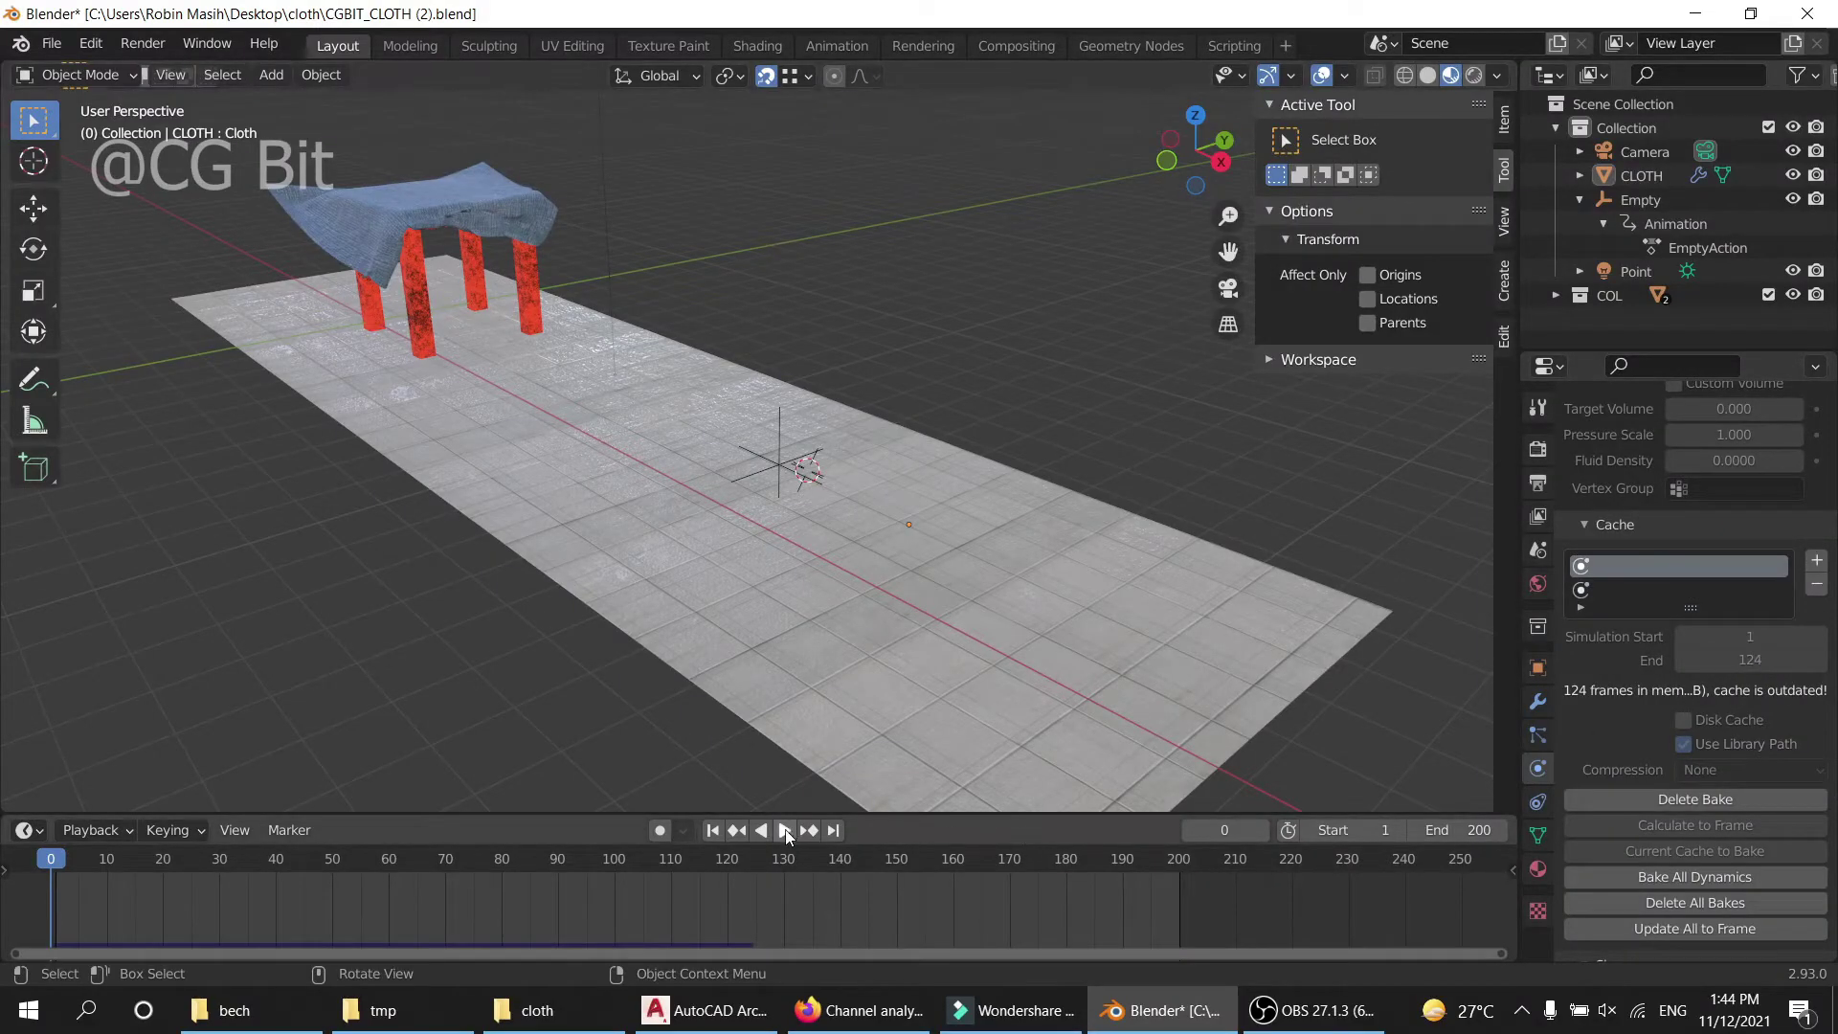
pyautogui.click(786, 830)
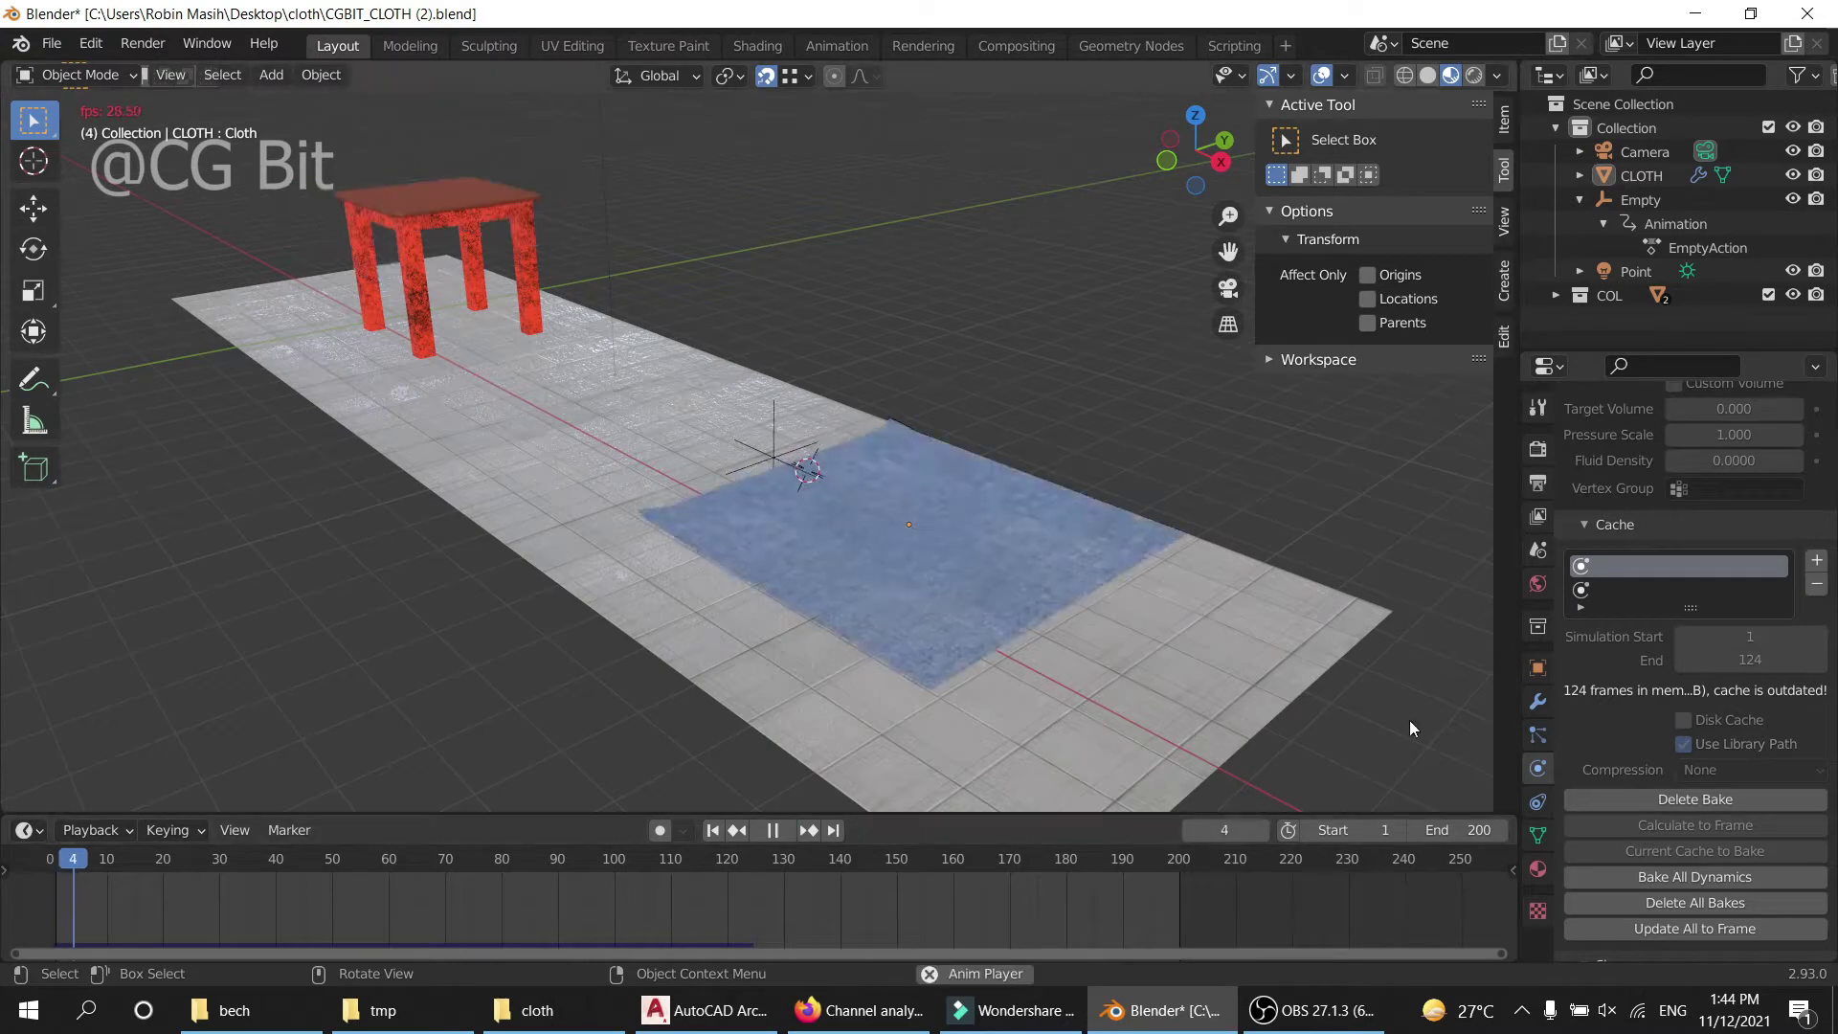
pyautogui.click(1582, 588)
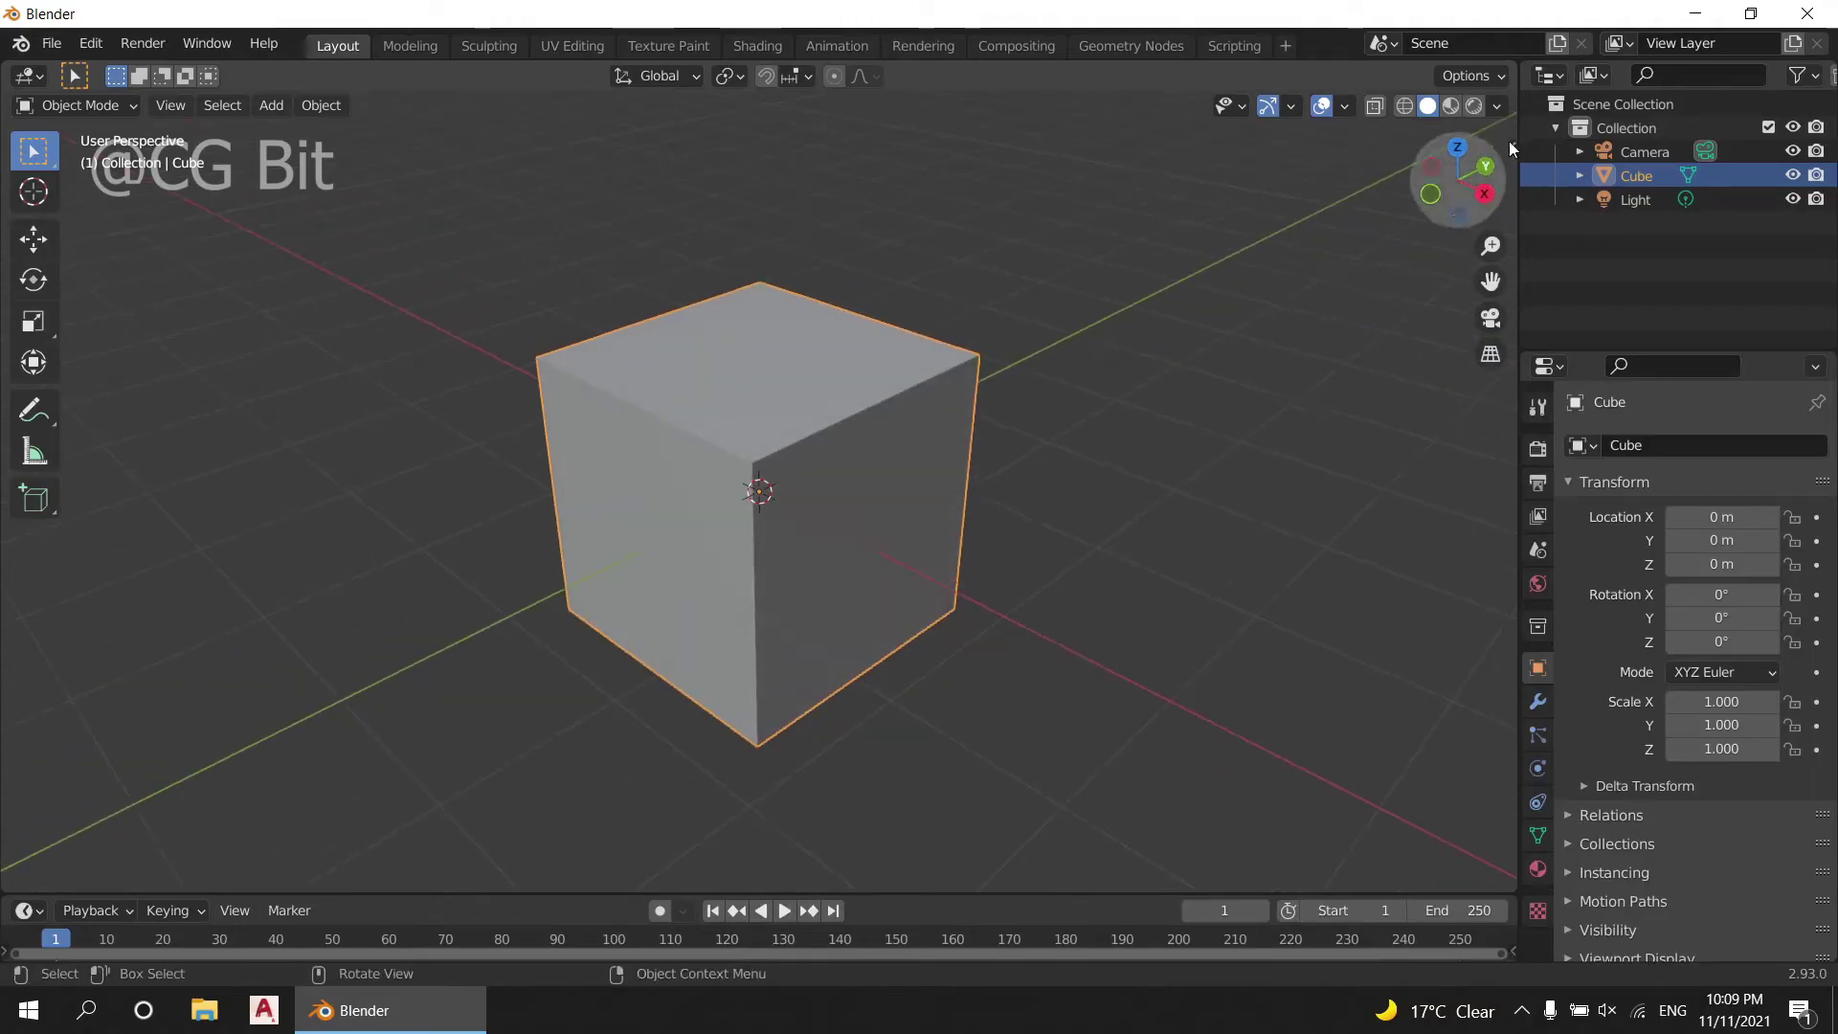
# Step: Enable Cavity shading with type Both and Random object colouring in Viewport Shading
pyautogui.click(1496, 106)
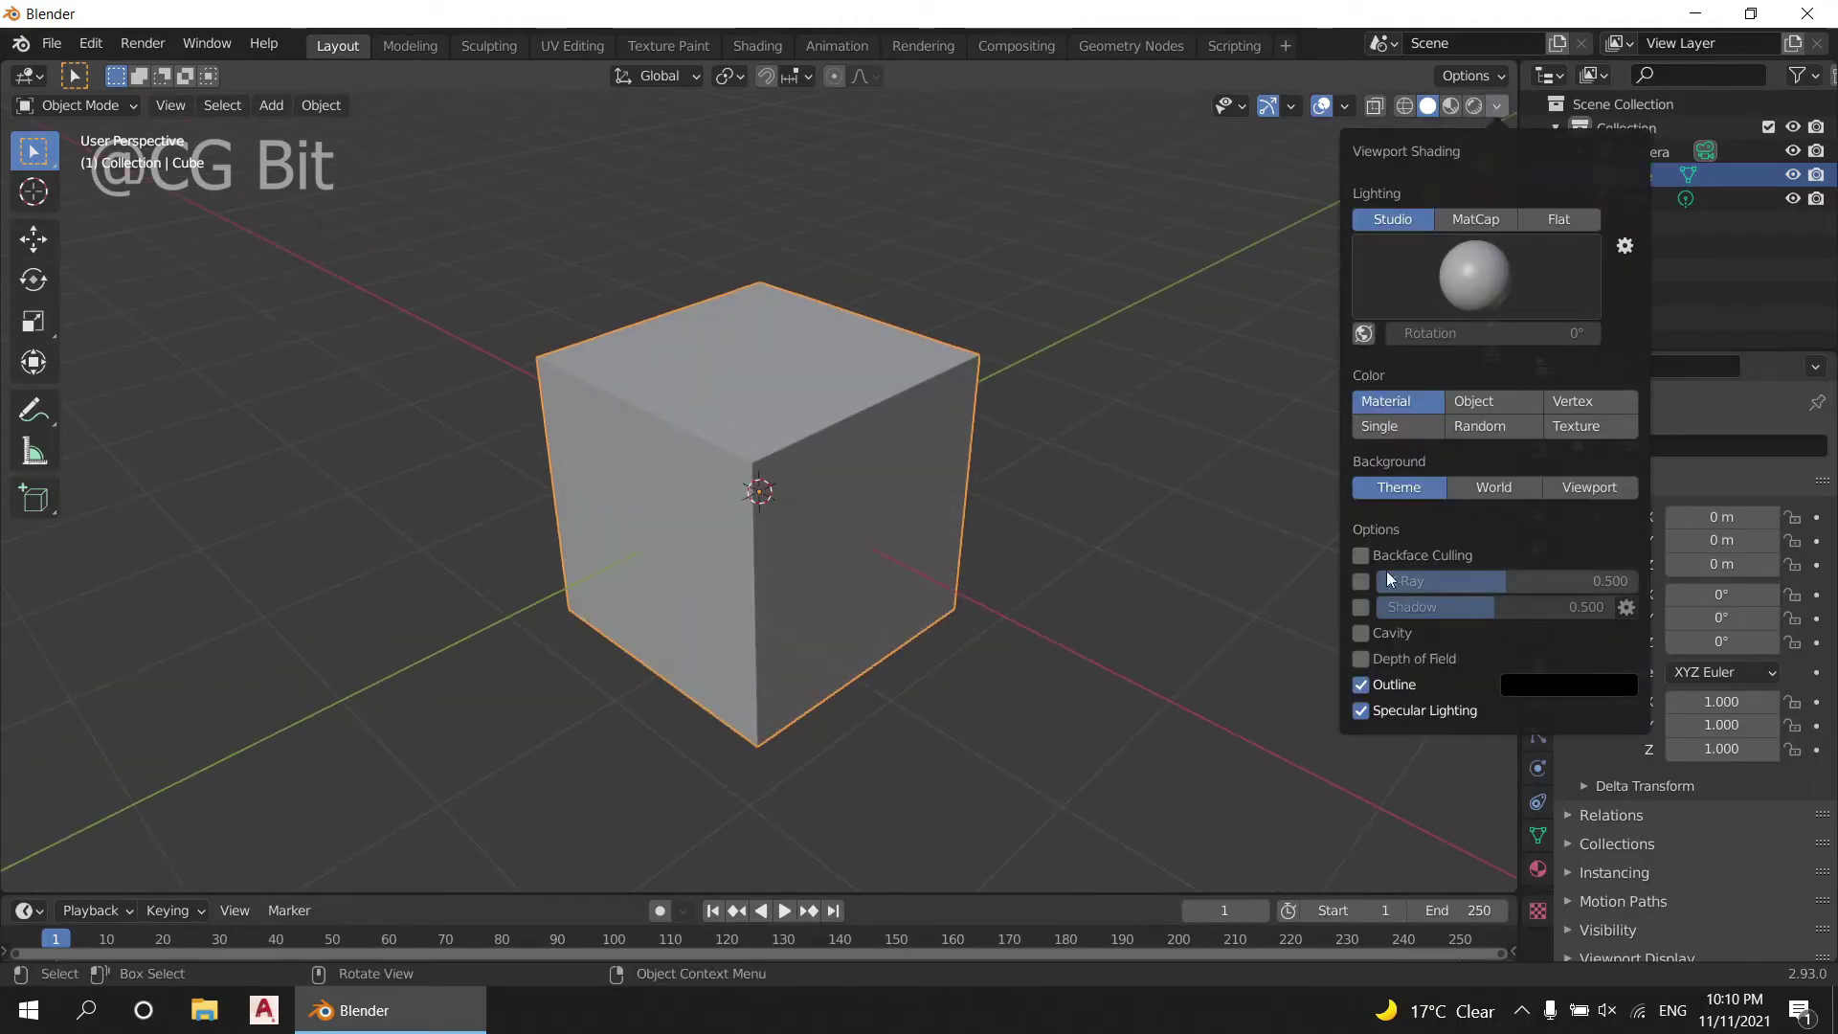
pyautogui.click(1364, 633)
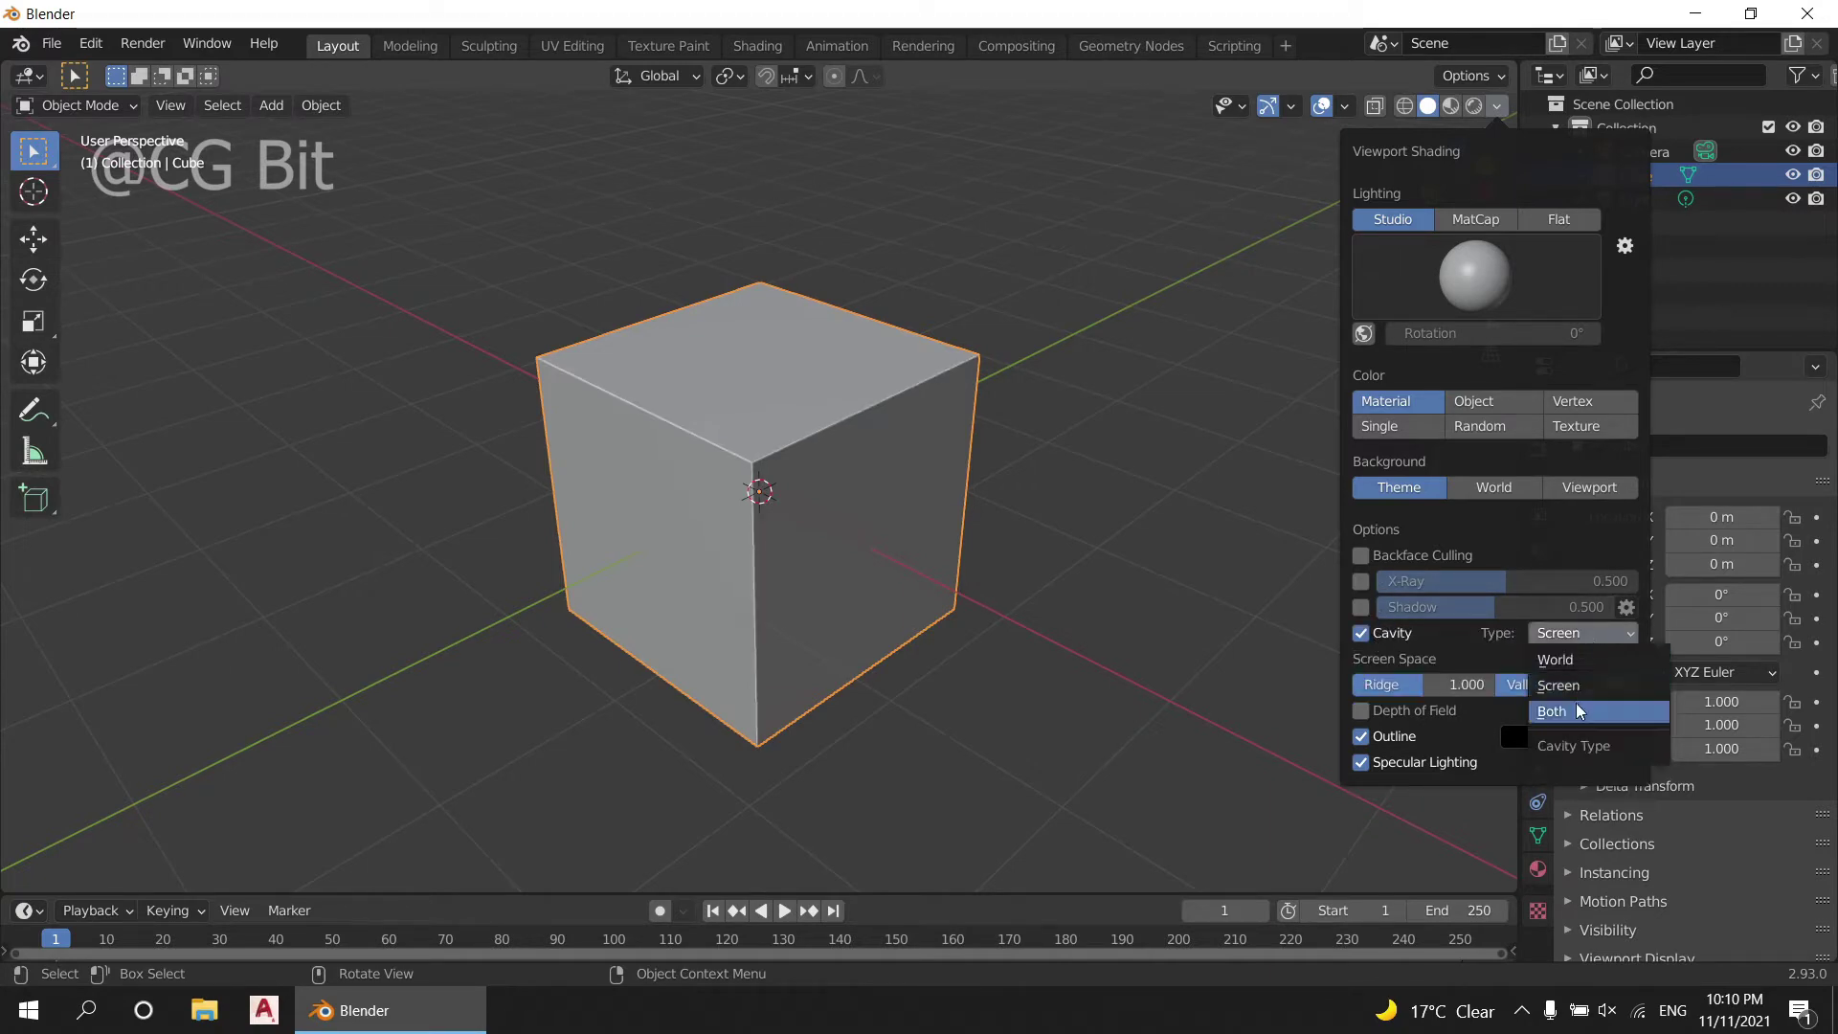
pyautogui.click(1577, 712)
pyautogui.click(1479, 425)
# Step: In Edit Mode with face select, scale the cube down into a thin block
pyautogui.press('Tab')
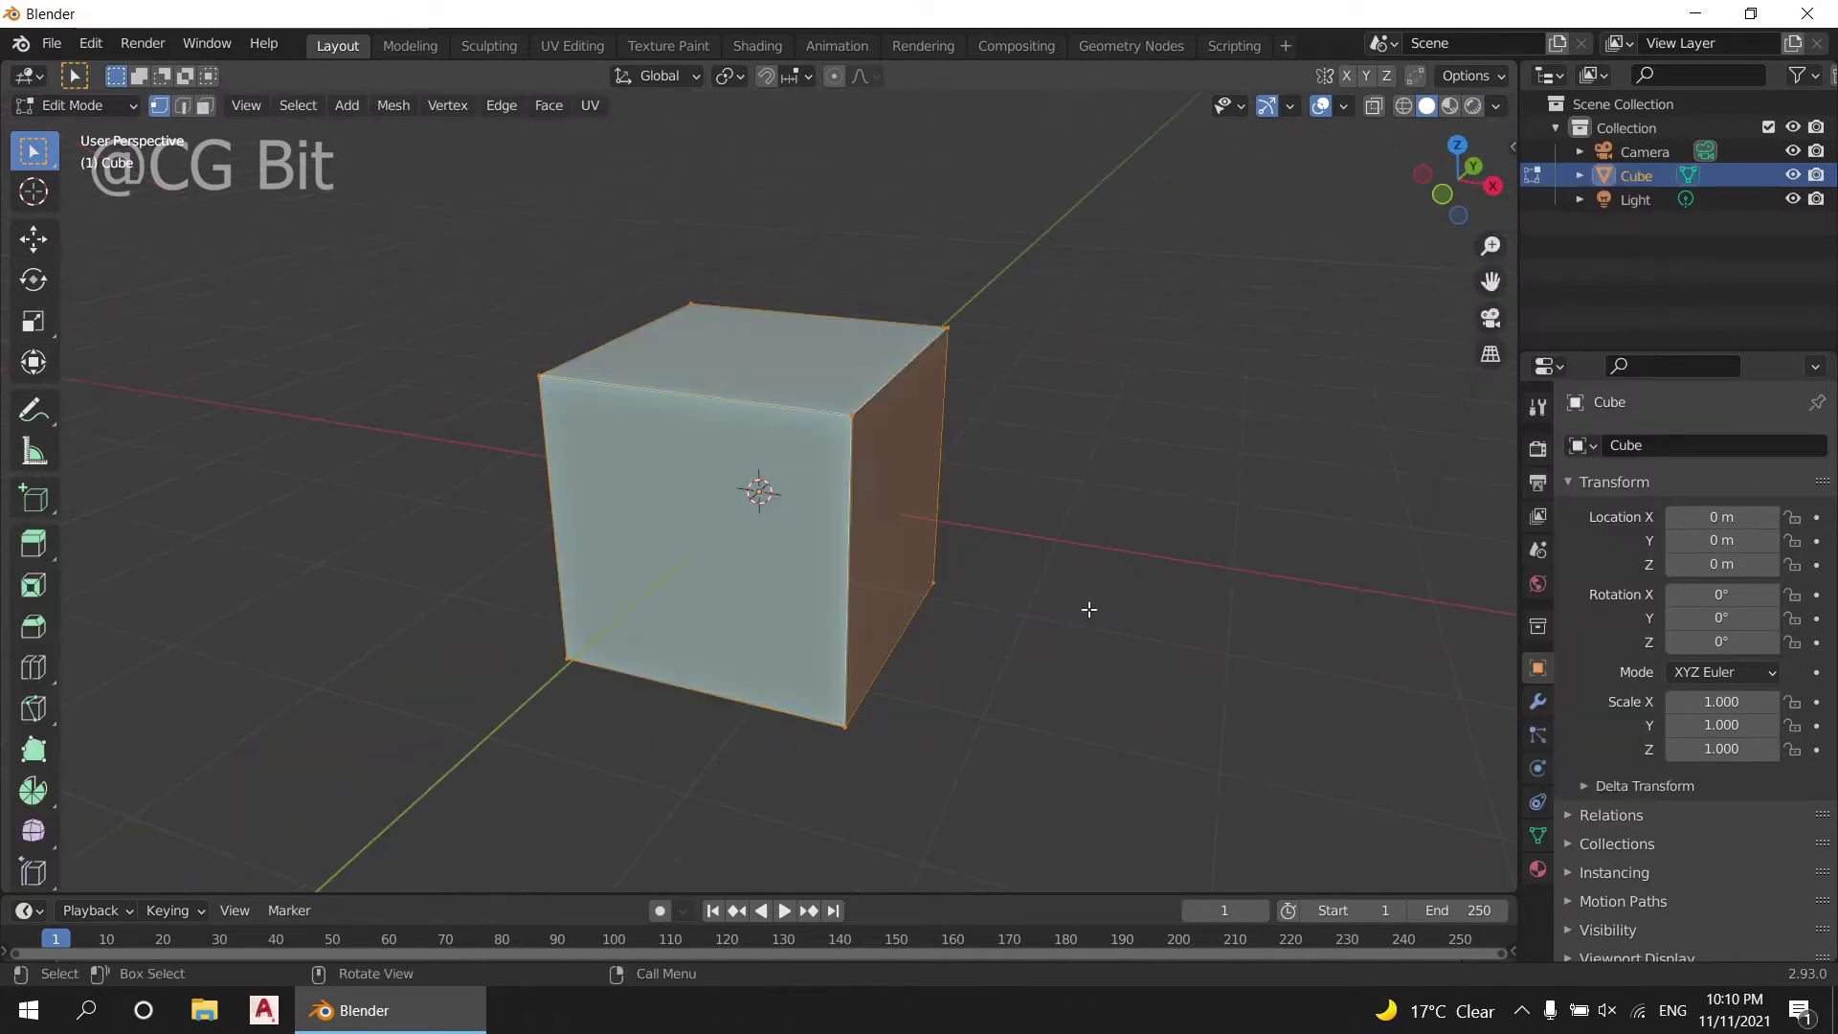
pyautogui.press('s')
pyautogui.click(804, 510)
pyautogui.moveTo(806, 511); pyautogui.dragTo(853, 731, button='middle')
# Step: Raise the top face into a pillar and place a duplicate pillar apart from it
pyautogui.press('3')
pyautogui.click(739, 596)
pyautogui.press('g')
pyautogui.press('z')
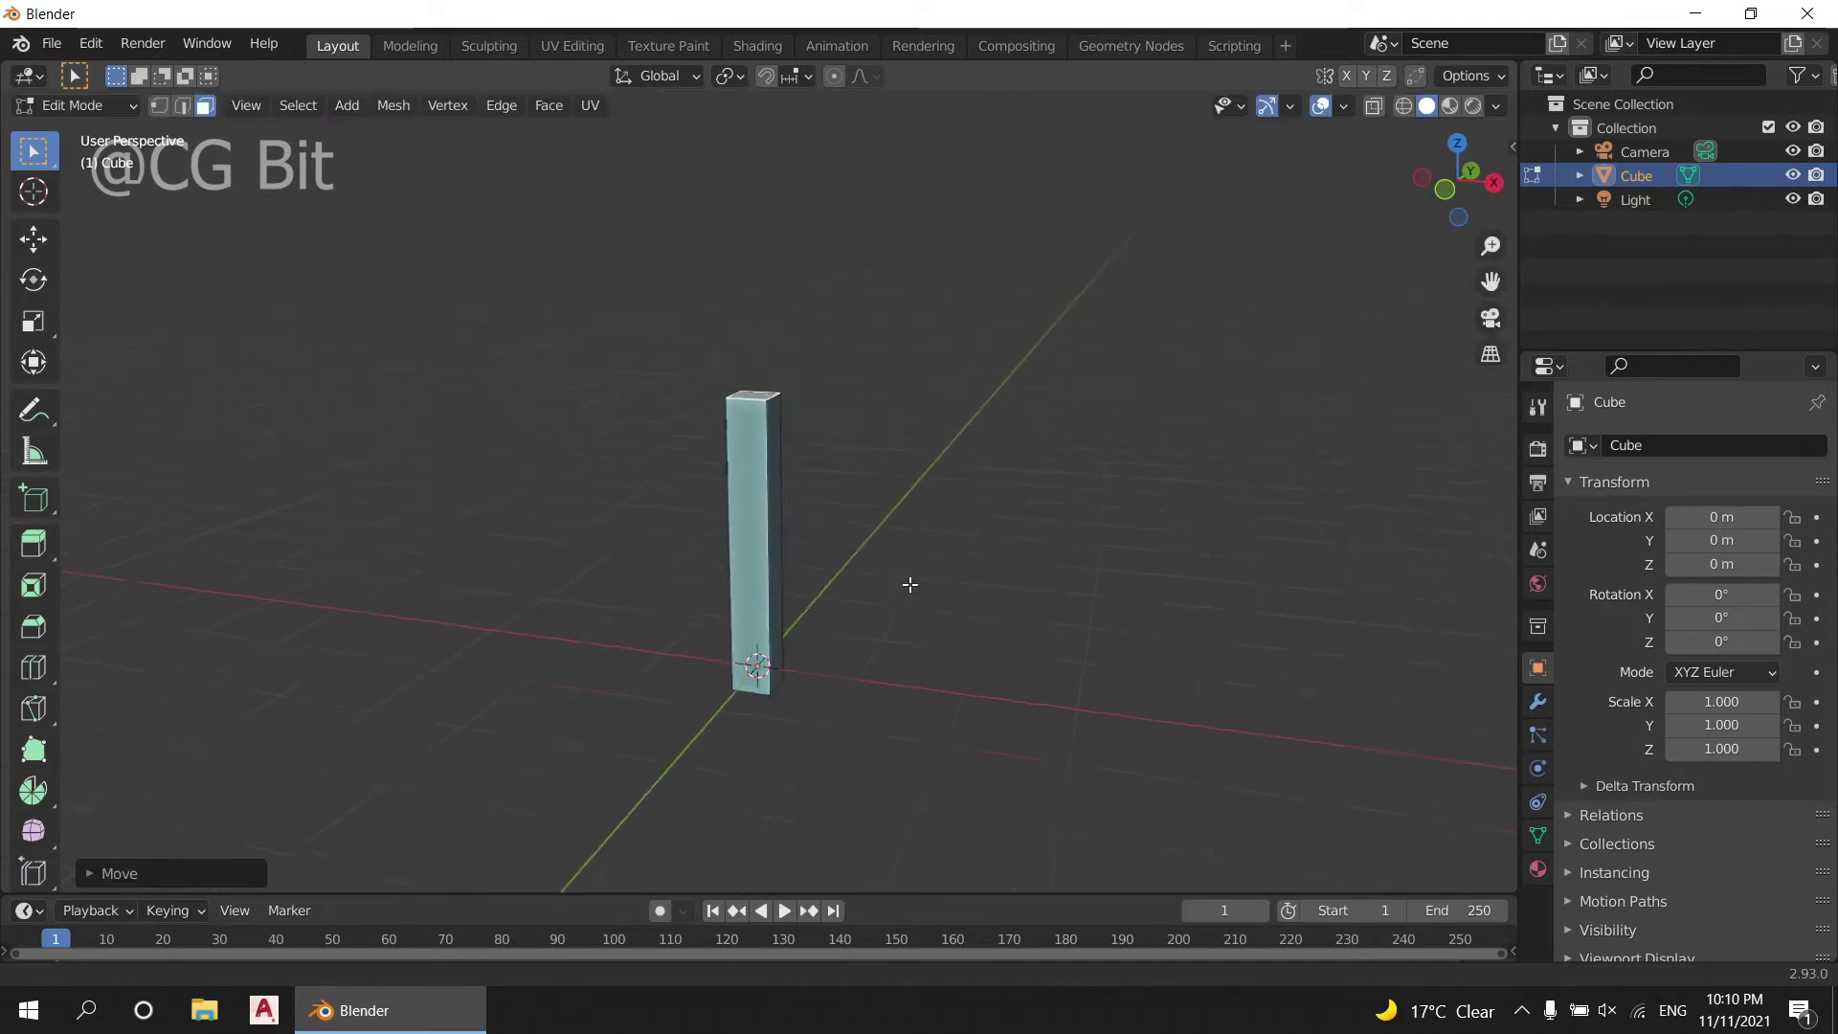
pyautogui.hotkey('shift', 'd')
pyautogui.moveTo(1120, 809)
pyautogui.mouseDown(button='middle')
pyautogui.moveTo(447, 326)
pyautogui.moveTo(718, 431)
pyautogui.moveTo(876, 467)
pyautogui.mouseUp(button='middle')
pyautogui.click(976, 690)
# Step: Bridge edge loops between the pillars to form the table frame
pyautogui.hotkey('ctrl', 'e')
pyautogui.click(493, 350)
pyautogui.press('z')
pyautogui.click(1059, 422)
# Step: Extrude the table top thicker and shrink/fatten its rim outward to widen it
pyautogui.press('e')
pyautogui.click(739, 402)
pyautogui.moveTo(738, 402)
pyautogui.mouseDown(button='middle')
pyautogui.moveTo(697, 518)
pyautogui.moveTo(862, 330)
pyautogui.mouseUp(button='middle')
pyautogui.click(862, 330)
pyautogui.moveTo(33, 544); pyautogui.dragTo(164, 646)
pyautogui.moveTo(848, 417); pyautogui.dragTo(811, 169)
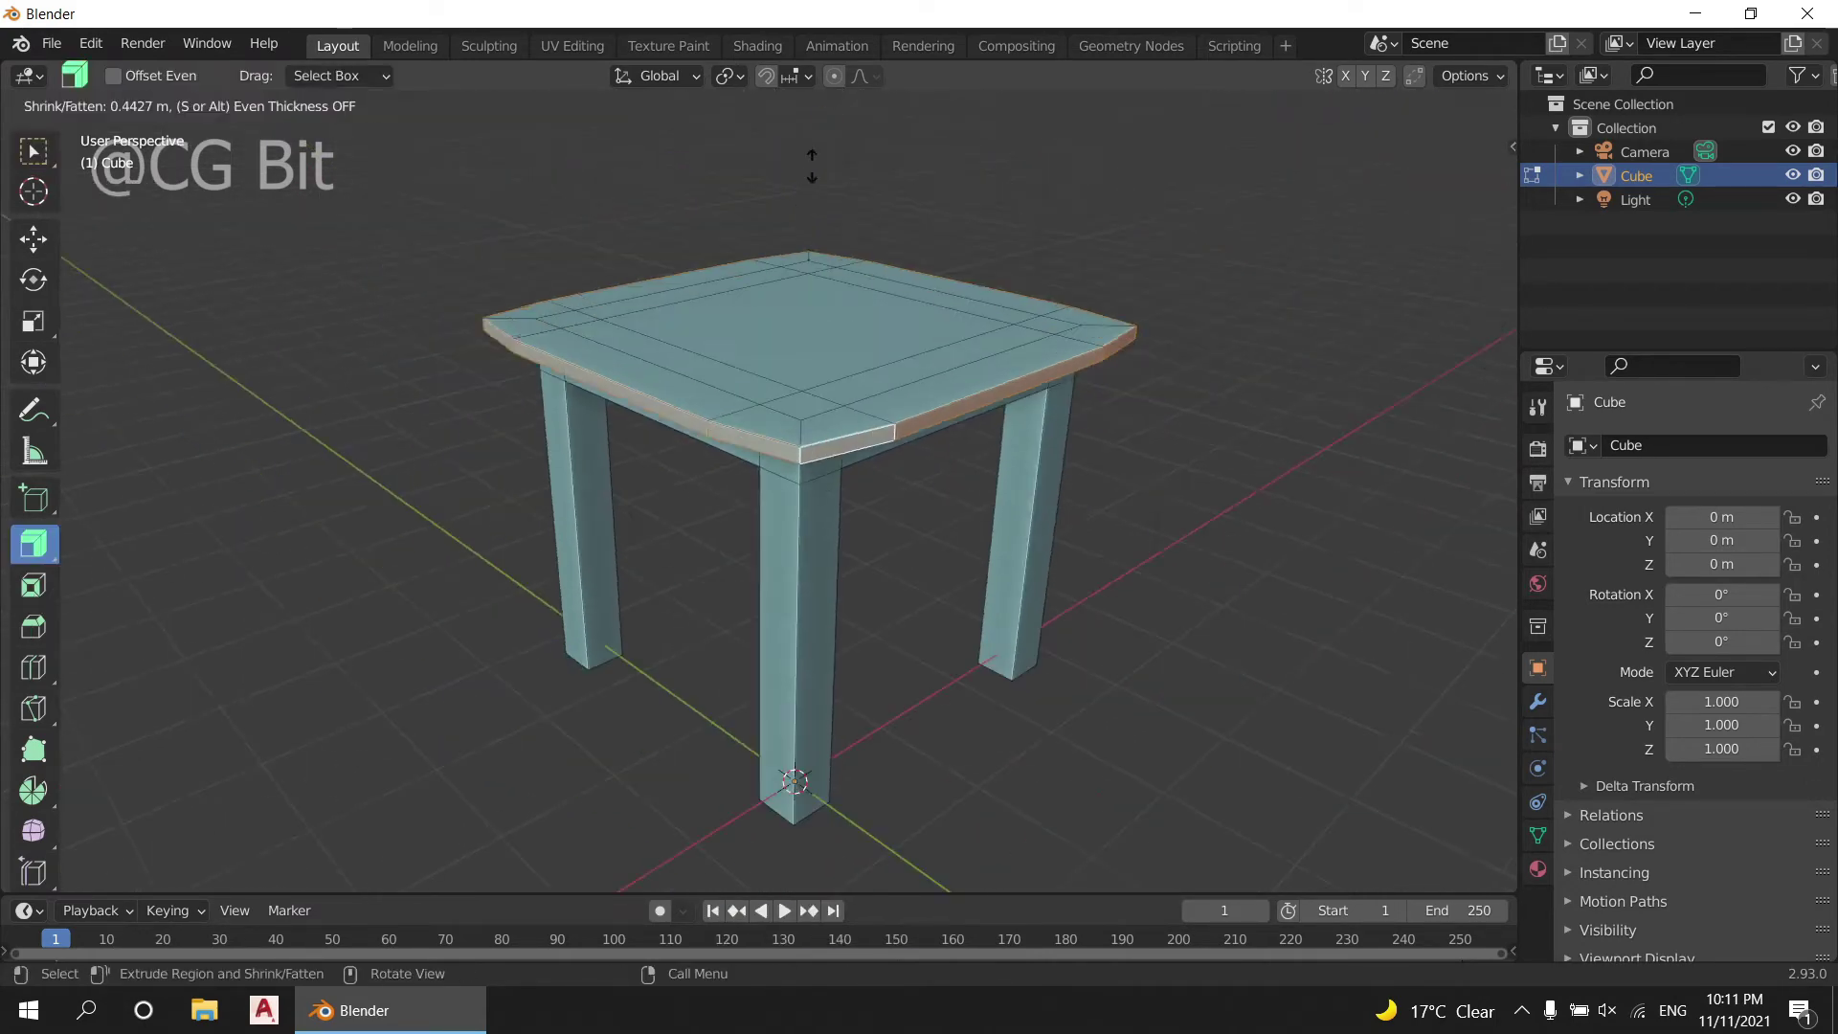
pyautogui.click(811, 168)
# Step: Bevel a corner edge of the table top to round it
pyautogui.moveTo(883, 309); pyautogui.dragTo(752, 255, button='middle')
pyautogui.scroll(2, 751, 253)
pyautogui.hotkey('alt', 'a')
pyautogui.moveTo(1201, 408); pyautogui.dragTo(775, 503, button='middle')
pyautogui.click(775, 504)
pyautogui.hotkey('ctrl', 'b')
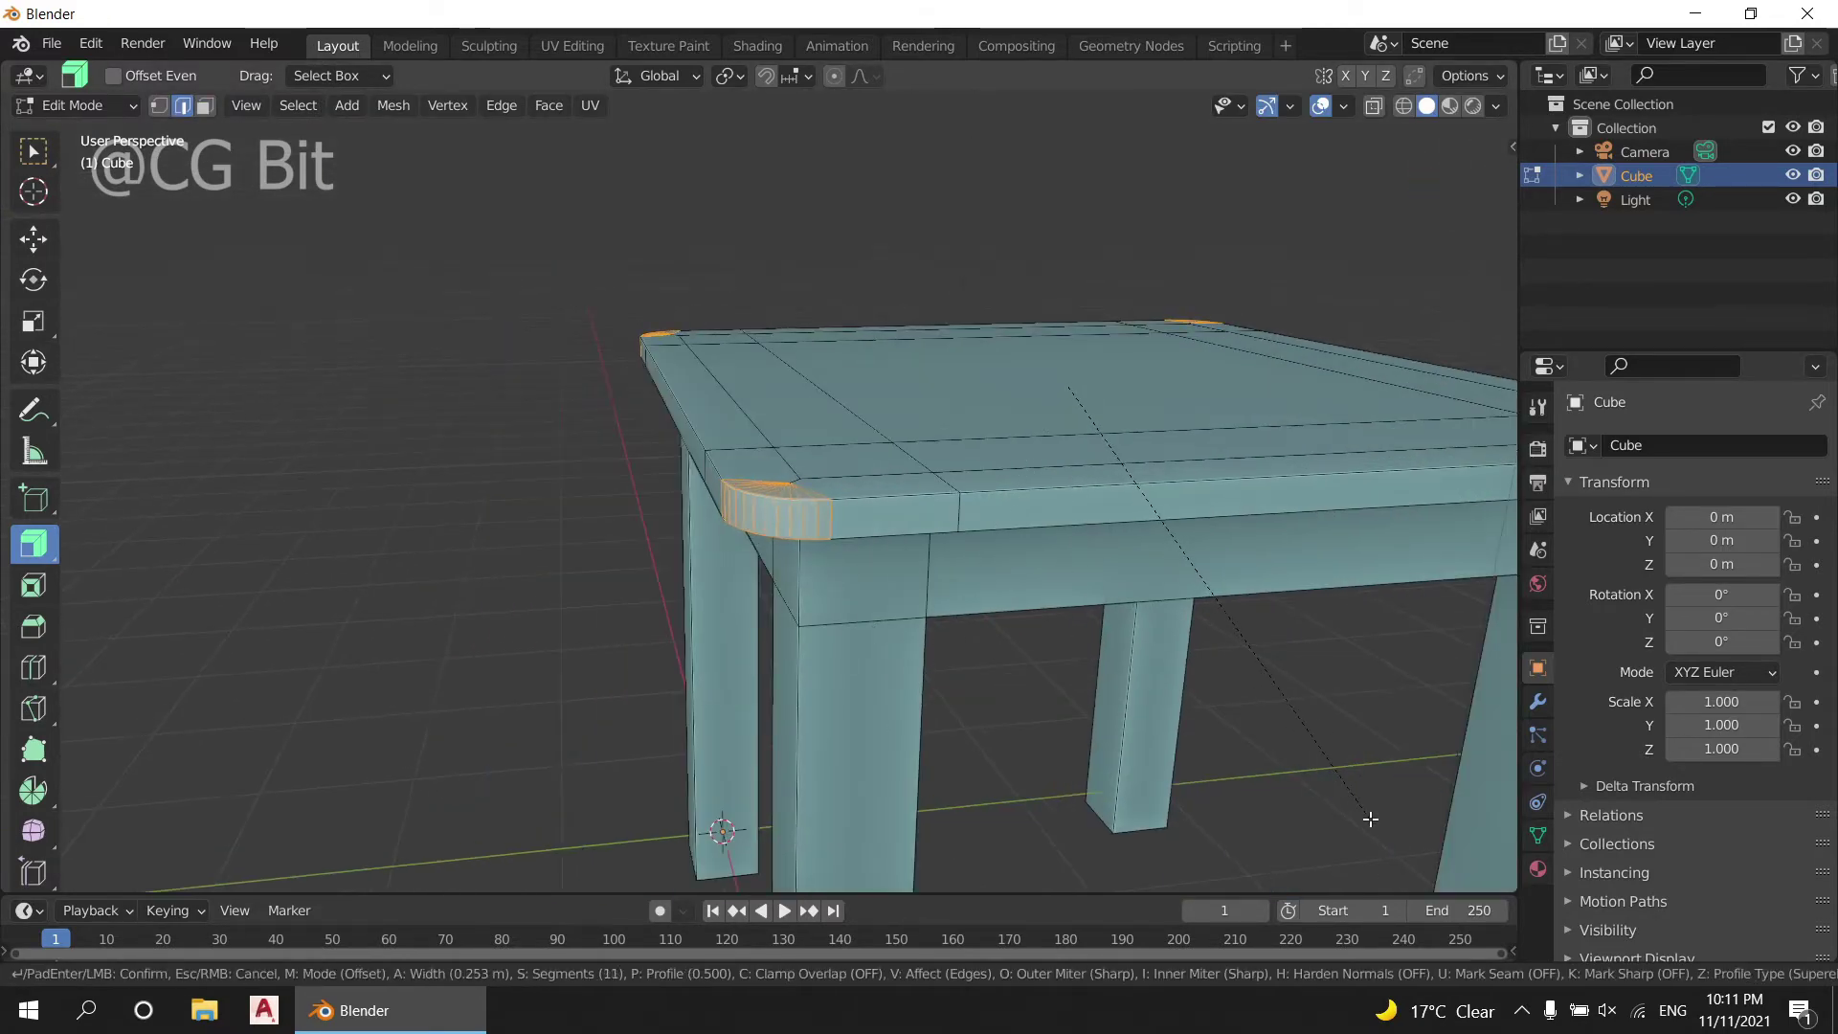
pyautogui.click(1370, 818)
# Step: Bevel the top's outer edge loop and leave Edit Mode
pyautogui.moveTo(1370, 820); pyautogui.dragTo(1054, 473, button='middle')
pyautogui.keyDown('alt'); pyautogui.click(991, 230); pyautogui.keyUp('alt')
pyautogui.hotkey('ctrl', 'b')
pyautogui.click(1091, 472)
pyautogui.press('Tab')
pyautogui.scroll(-3, 1087, 513)
pyautogui.scroll(-2, 842, 474)
pyautogui.moveTo(843, 474); pyautogui.dragTo(297, 169, button='middle')
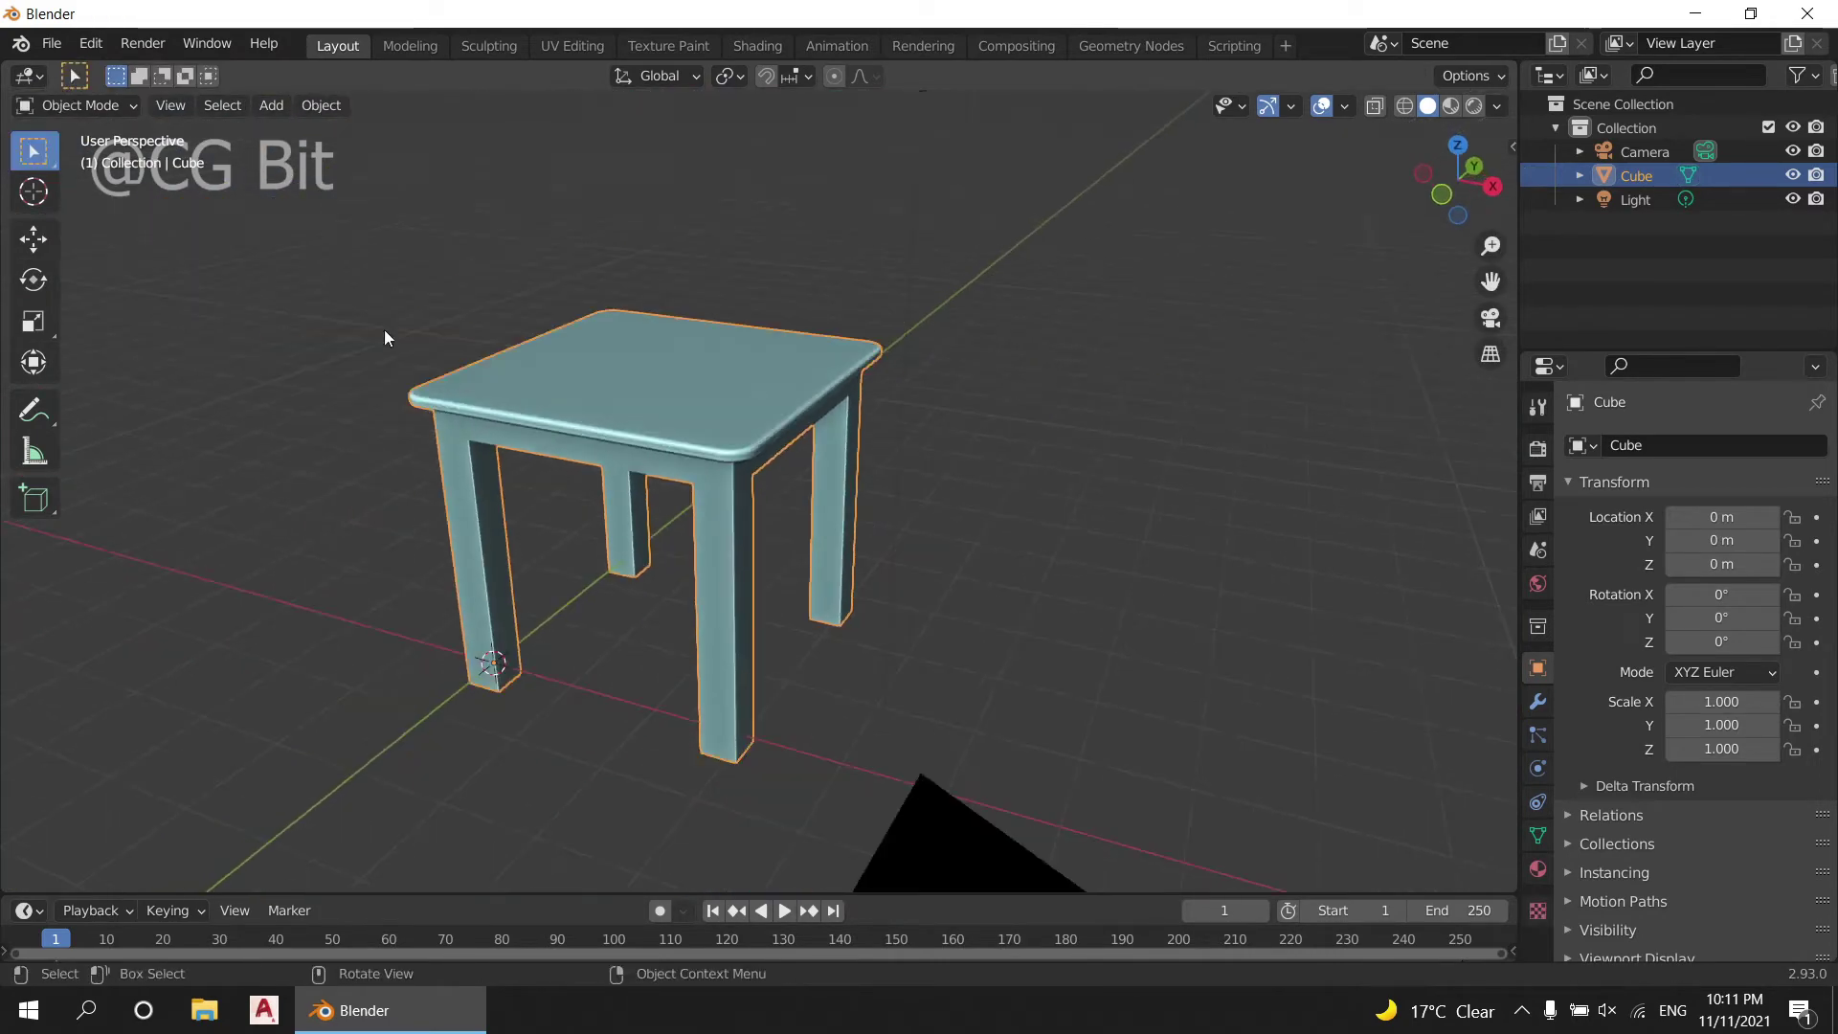
# Step: Rename the table object to TABLE
pyautogui.click(1536, 834)
pyautogui.scroll(2, 919, 474)
pyautogui.write('TABL')
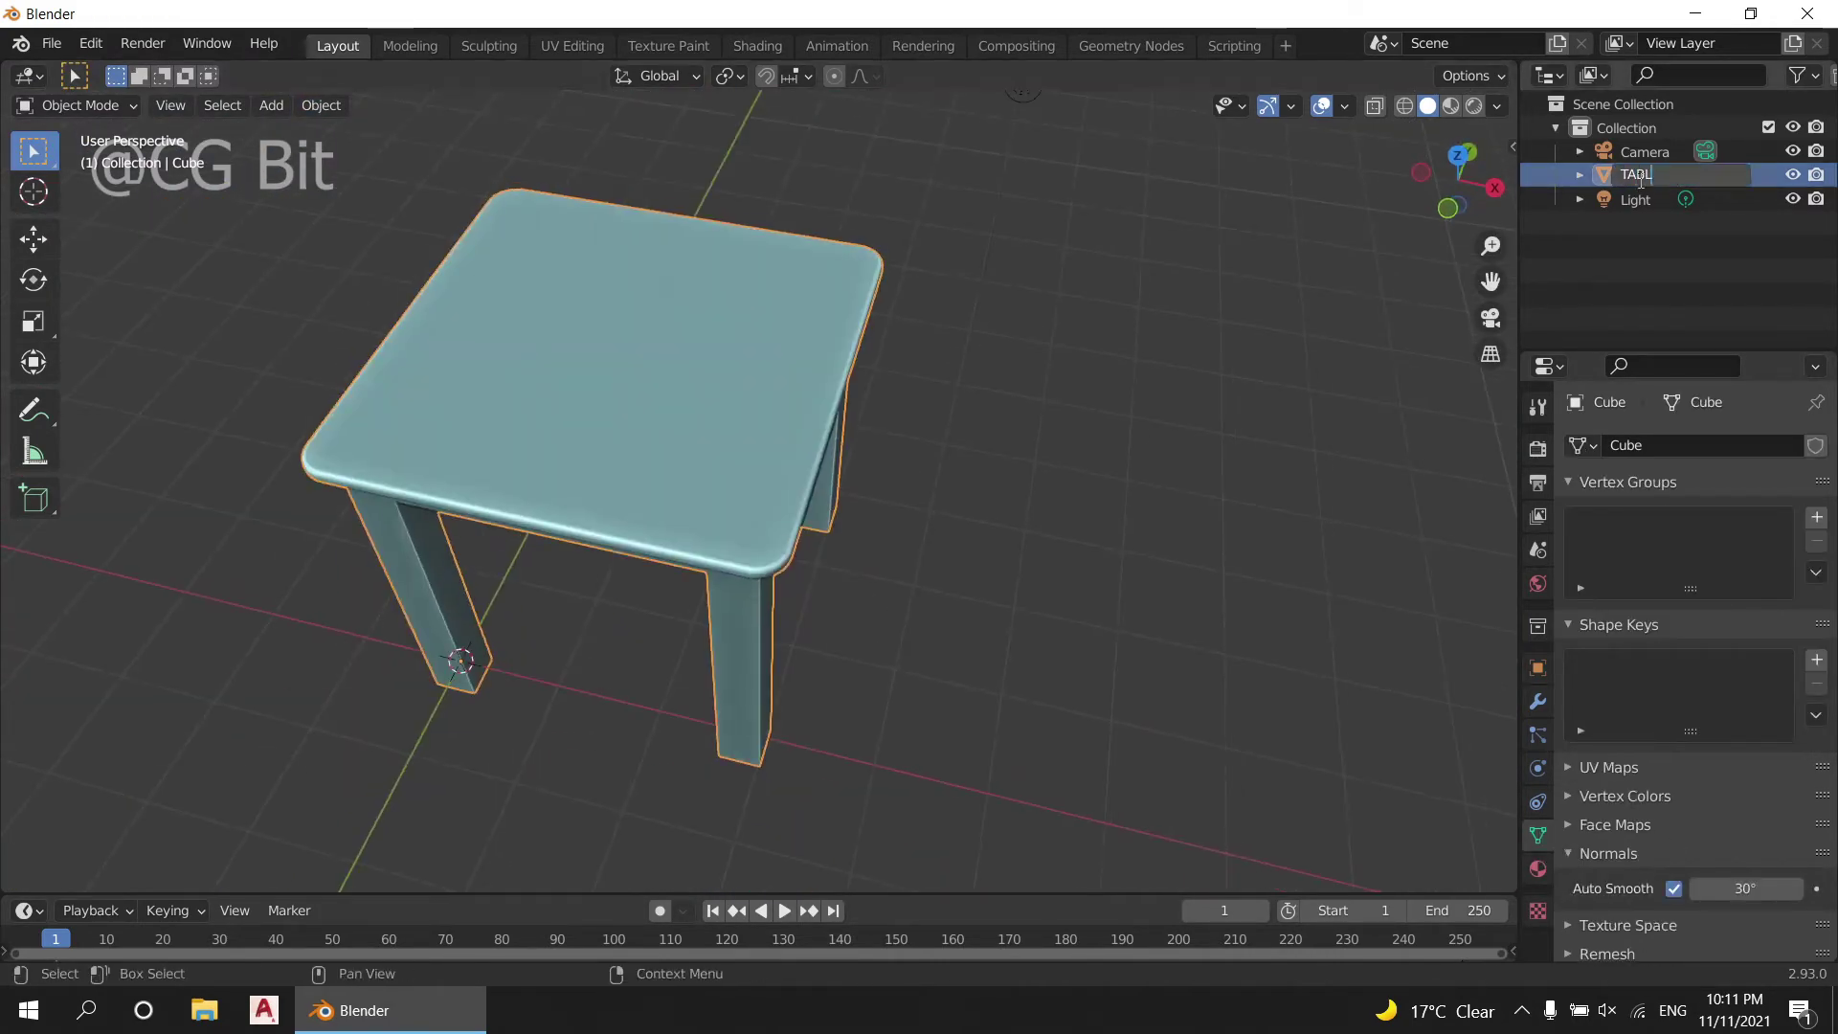
pyautogui.write('E')
pyautogui.press('Return')
pyautogui.moveTo(863, 431); pyautogui.dragTo(938, 465, button='middle')
# Step: Add a mesh plane and scale it up, viewed from the top
pyautogui.hotkey('shift', 'a')
pyautogui.click(1107, 477)
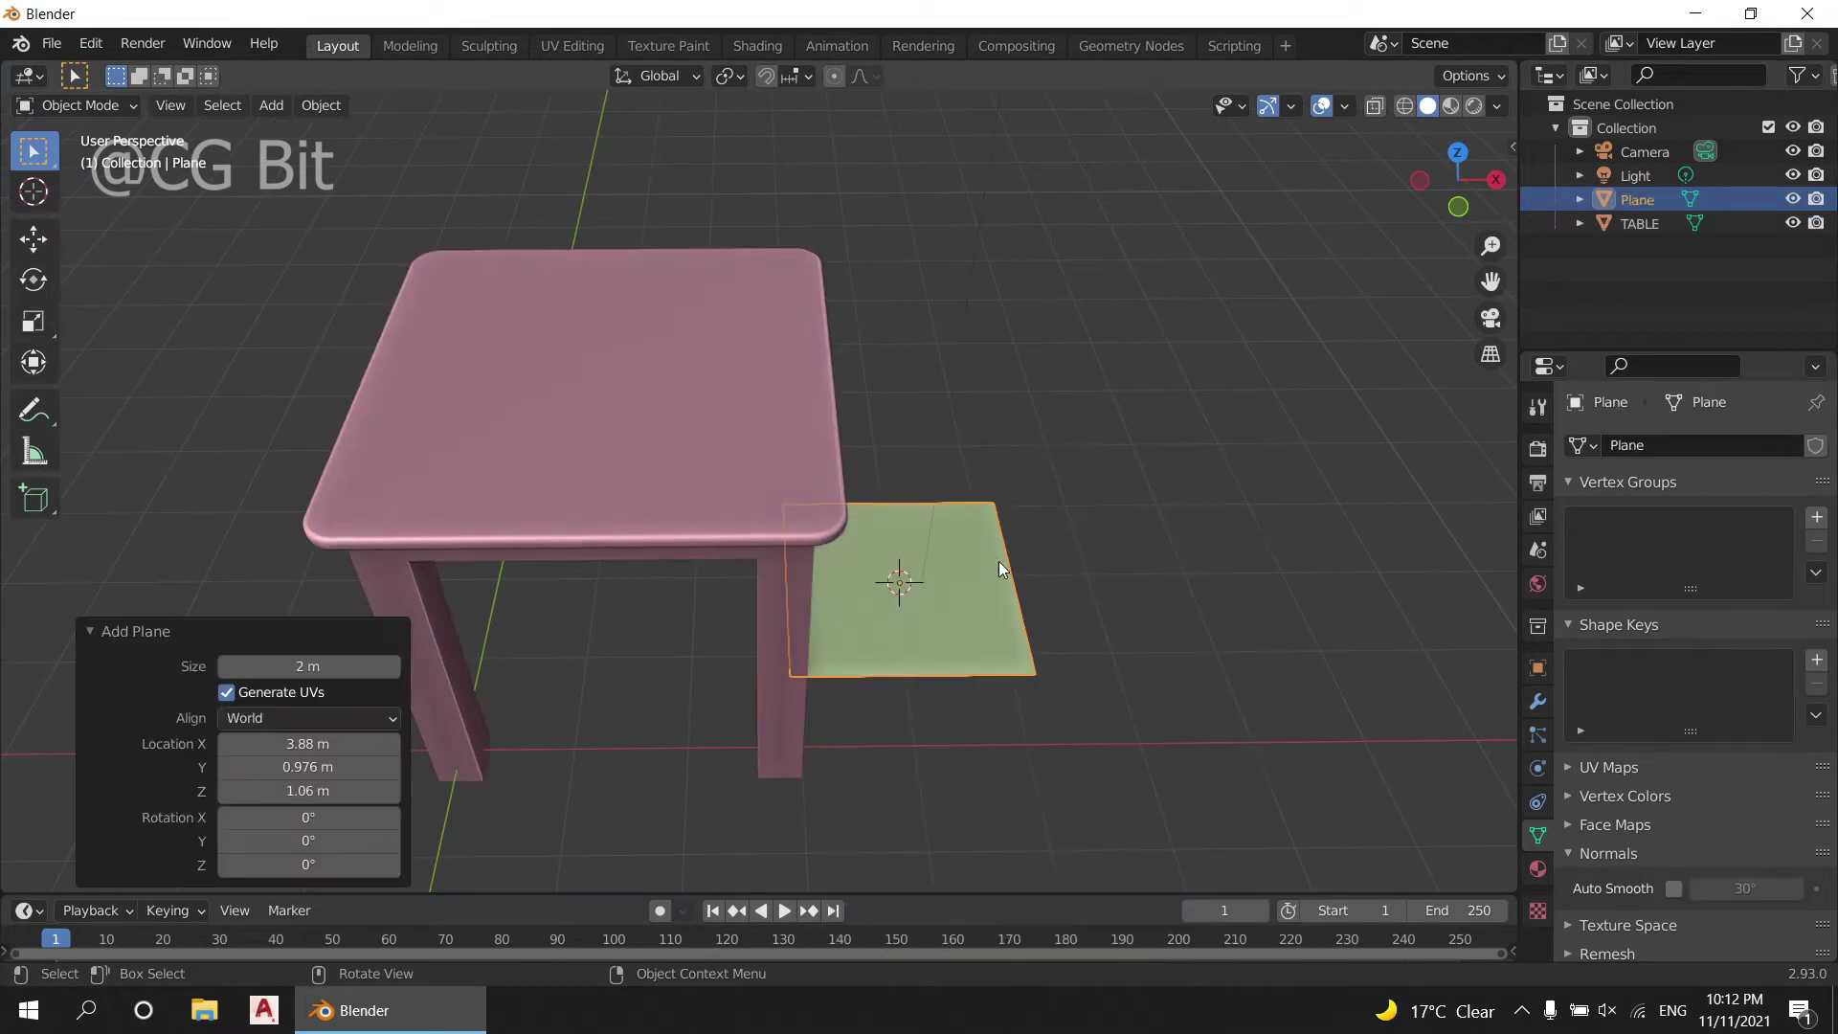
pyautogui.press('s')
pyautogui.click(1312, 620)
pyautogui.press('KP_7')
pyautogui.scroll(-5, 1076, 588)
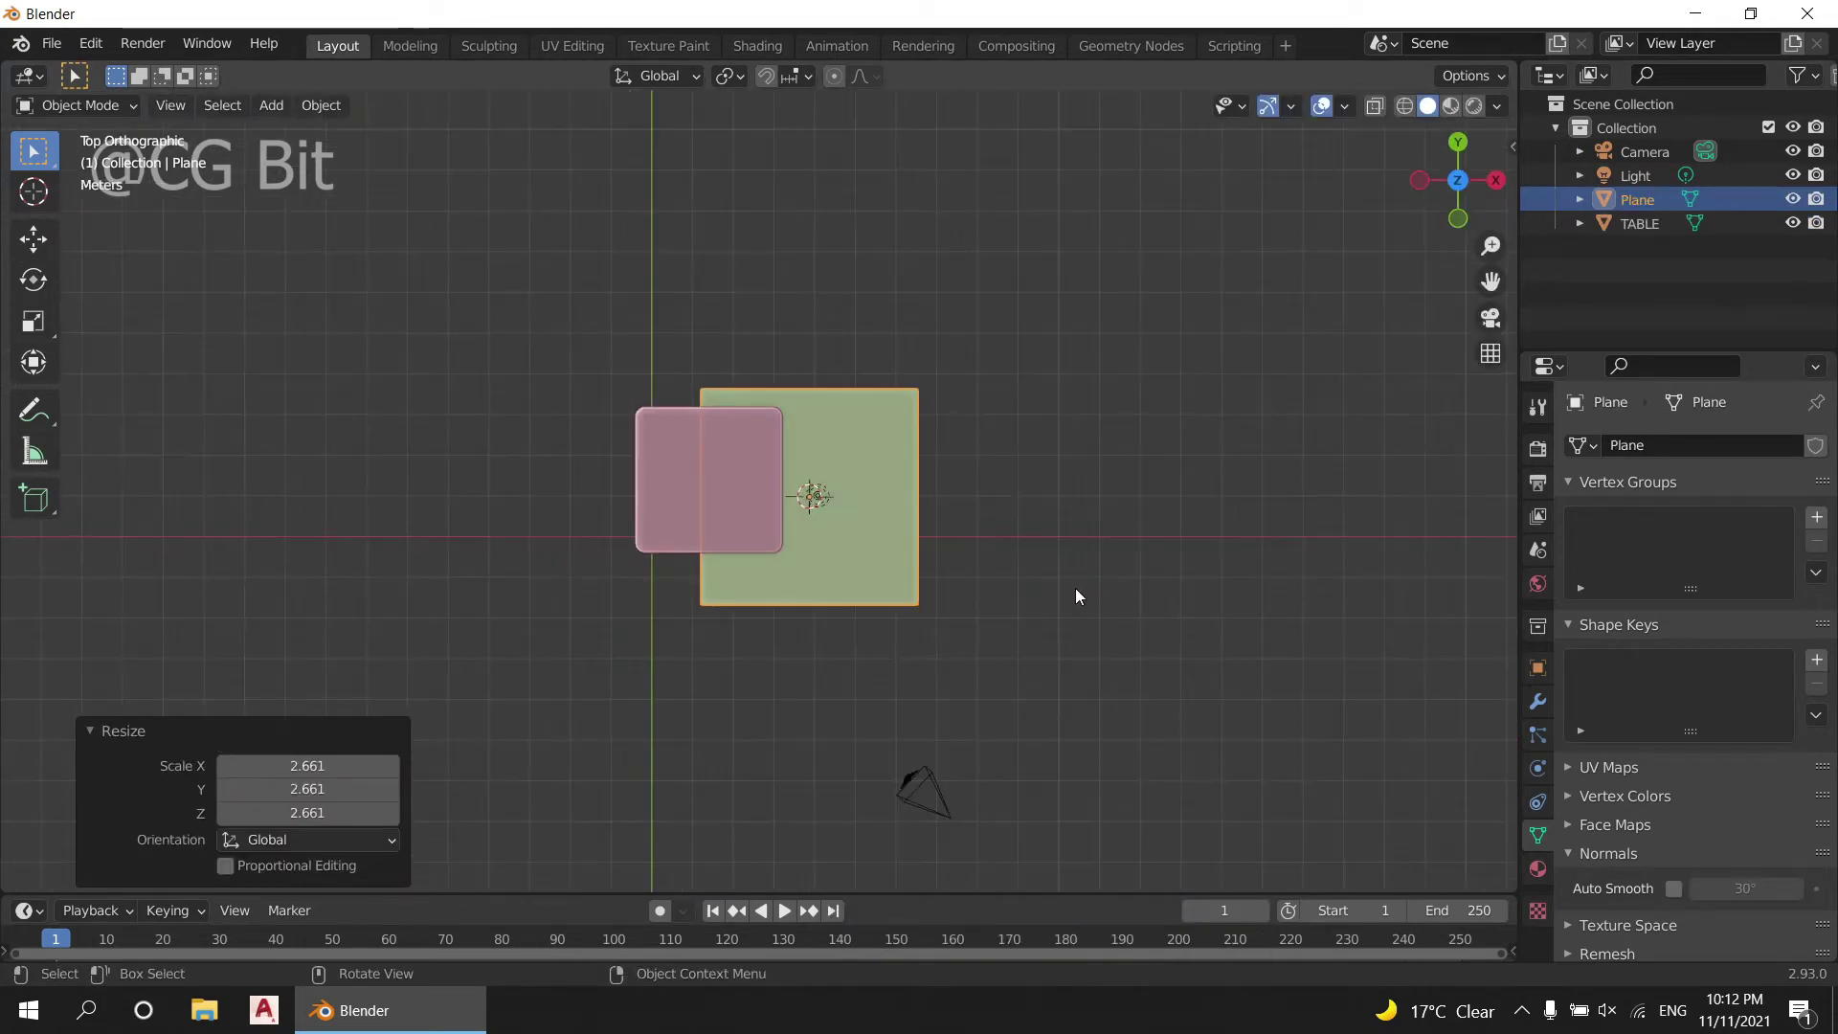
pyautogui.press('s')
pyautogui.click(1297, 607)
# Step: Stretch the plane along X into a long strip and shift it along X
pyautogui.press('s')
pyautogui.press('x')
pyautogui.click(457, 540)
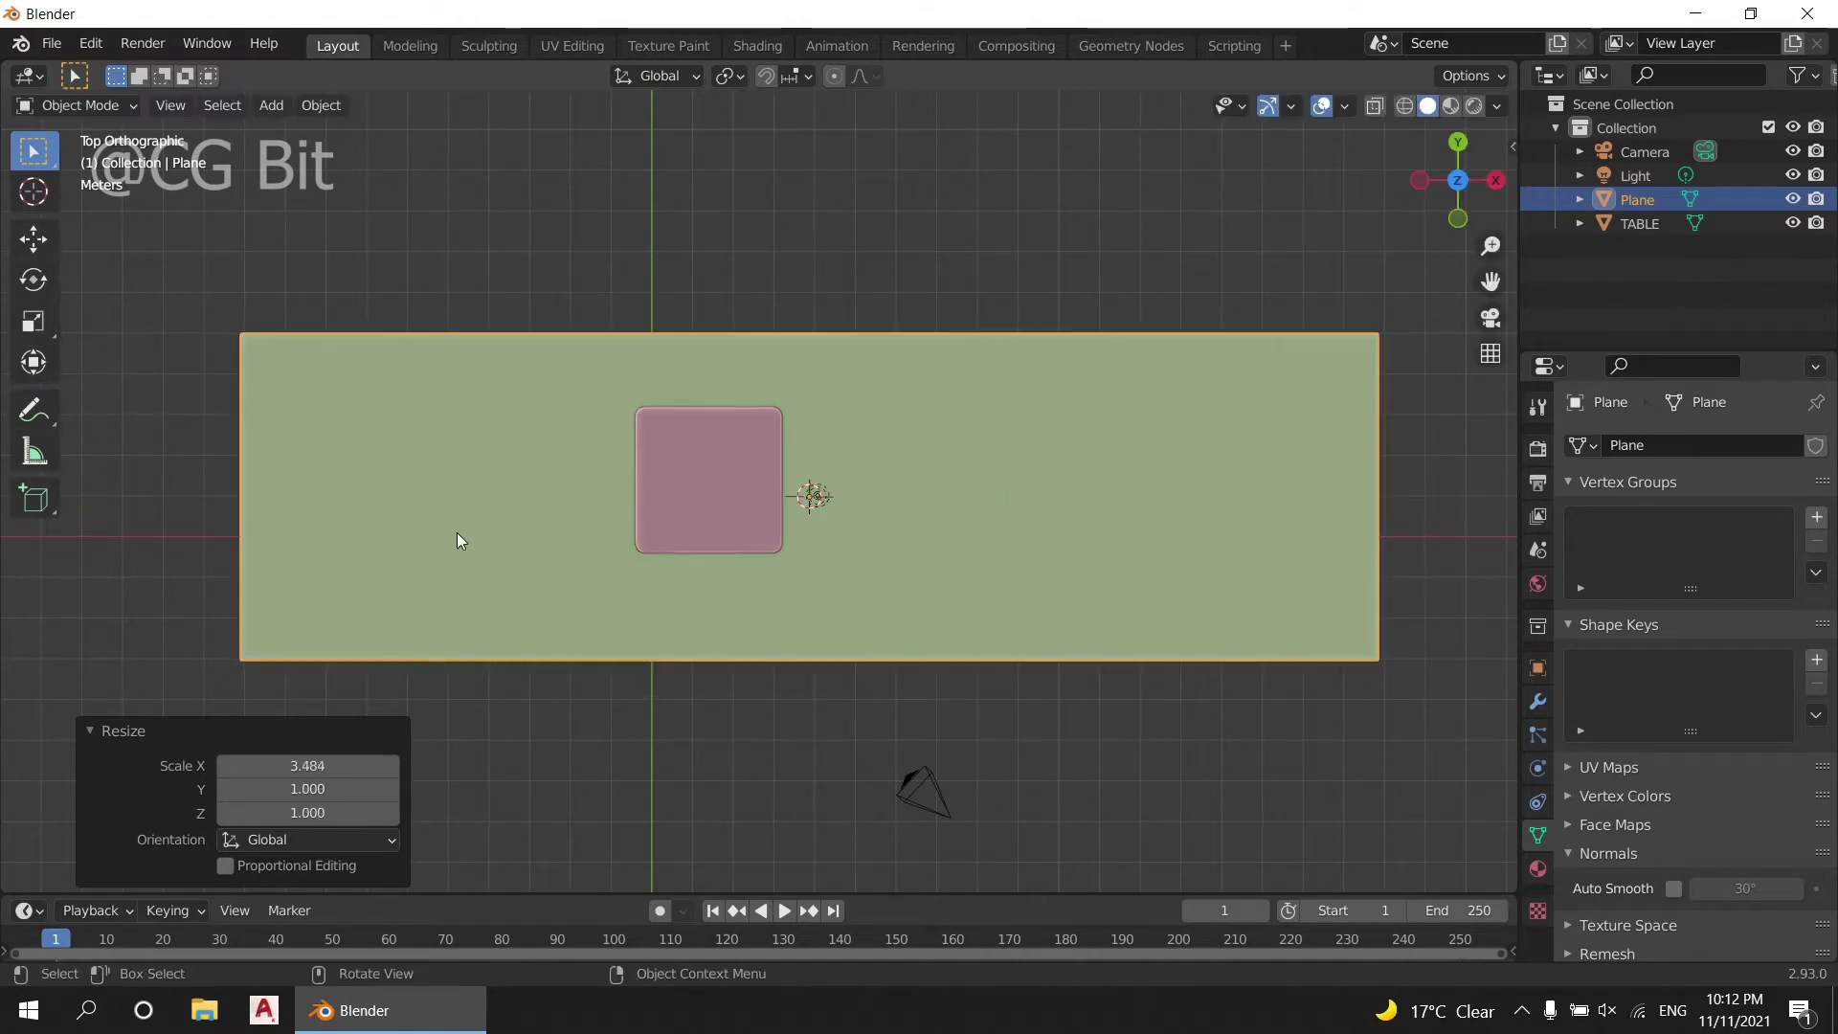
pyautogui.press('g')
pyautogui.press('x')
pyautogui.click(943, 360)
# Step: With snapping on, lower the plane along Z to the table's feet
pyautogui.moveTo(944, 360); pyautogui.dragTo(940, 326, button='middle')
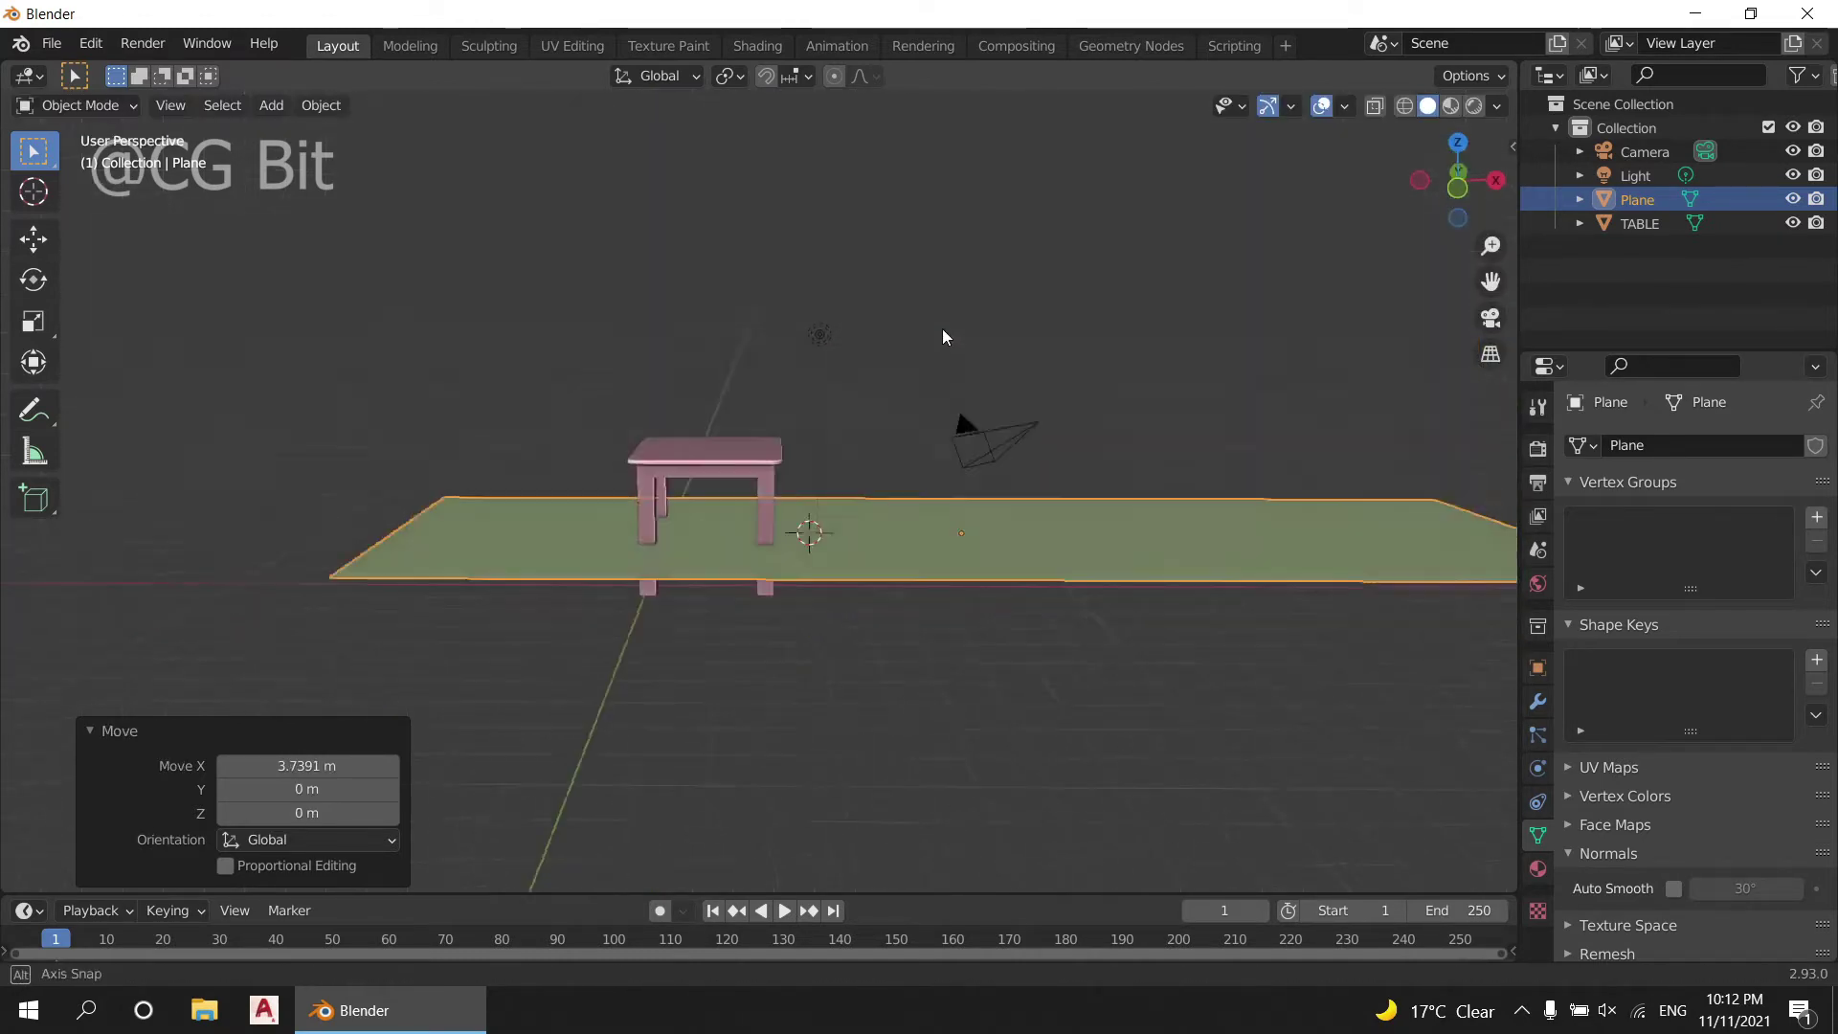
pyautogui.click(766, 75)
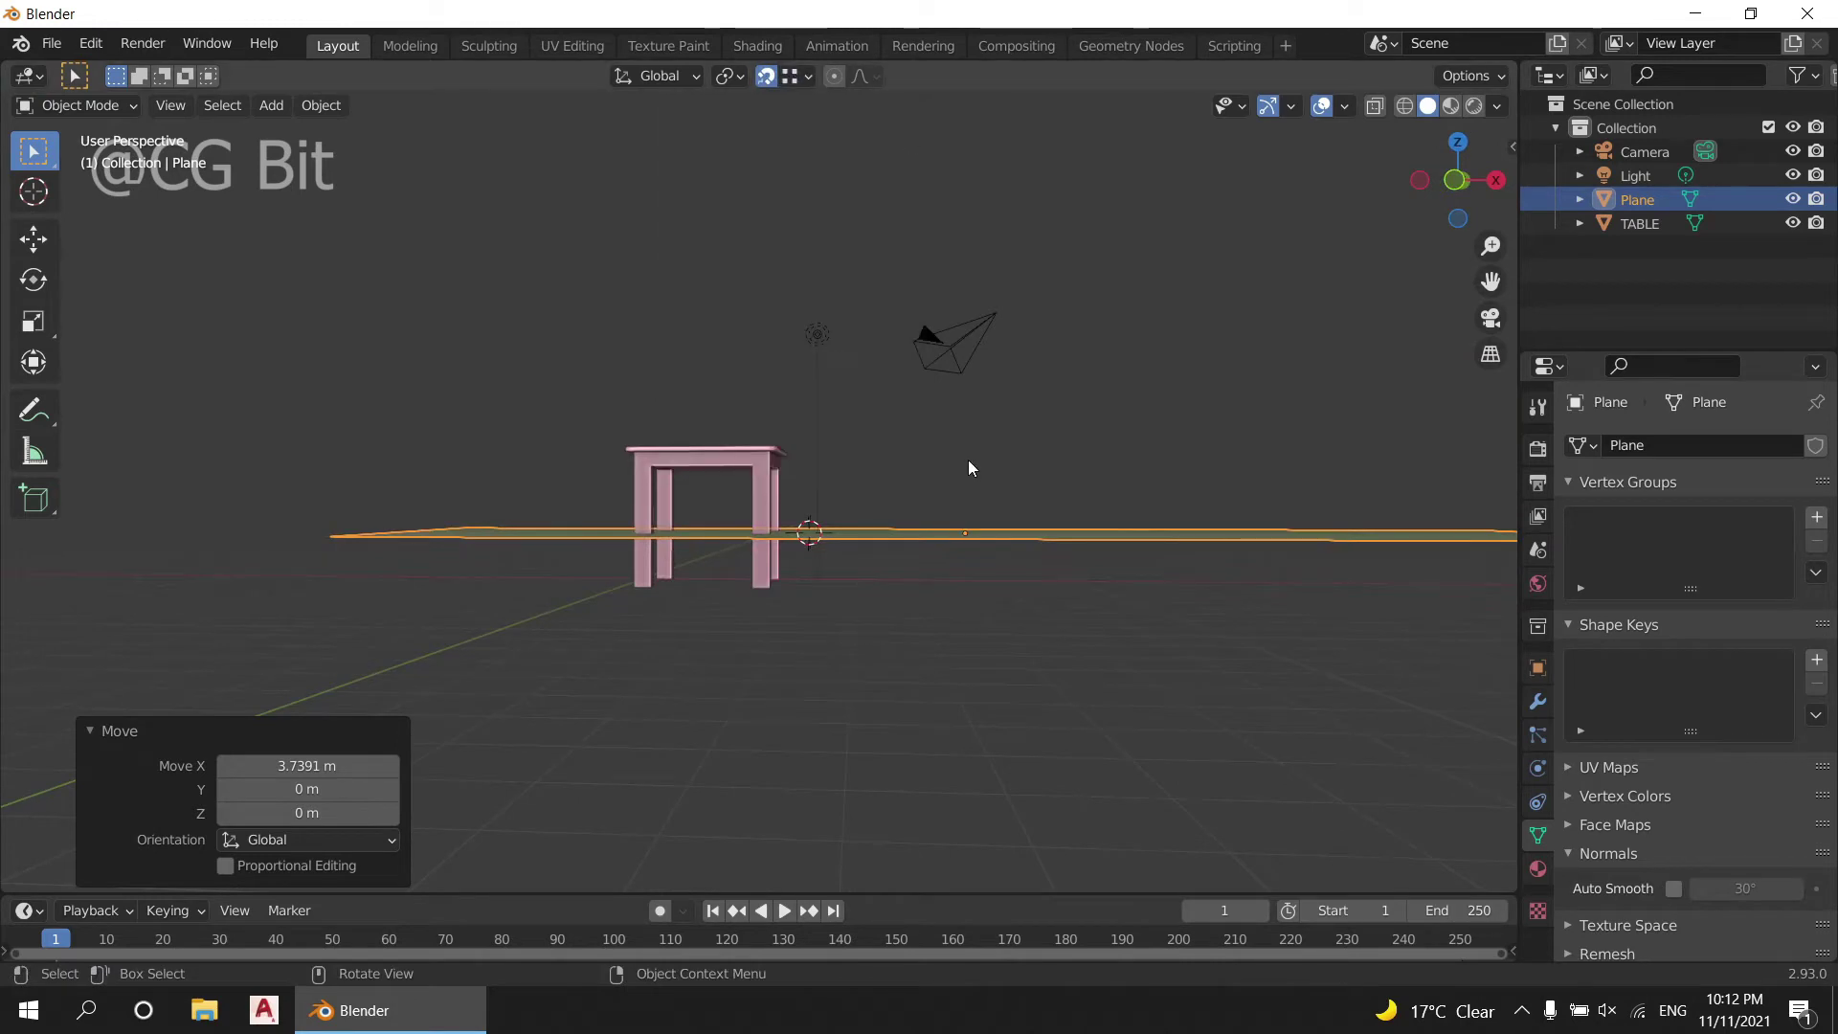
pyautogui.scroll(2, 968, 462)
pyautogui.press('g')
pyautogui.press('z')
pyautogui.click(931, 621)
pyautogui.moveTo(931, 620); pyautogui.dragTo(1401, 403, button='middle')
# Step: Rename the plane FLOOR in the Outliner
pyautogui.doubleClick(1635, 200)
pyautogui.write('FLOOR')
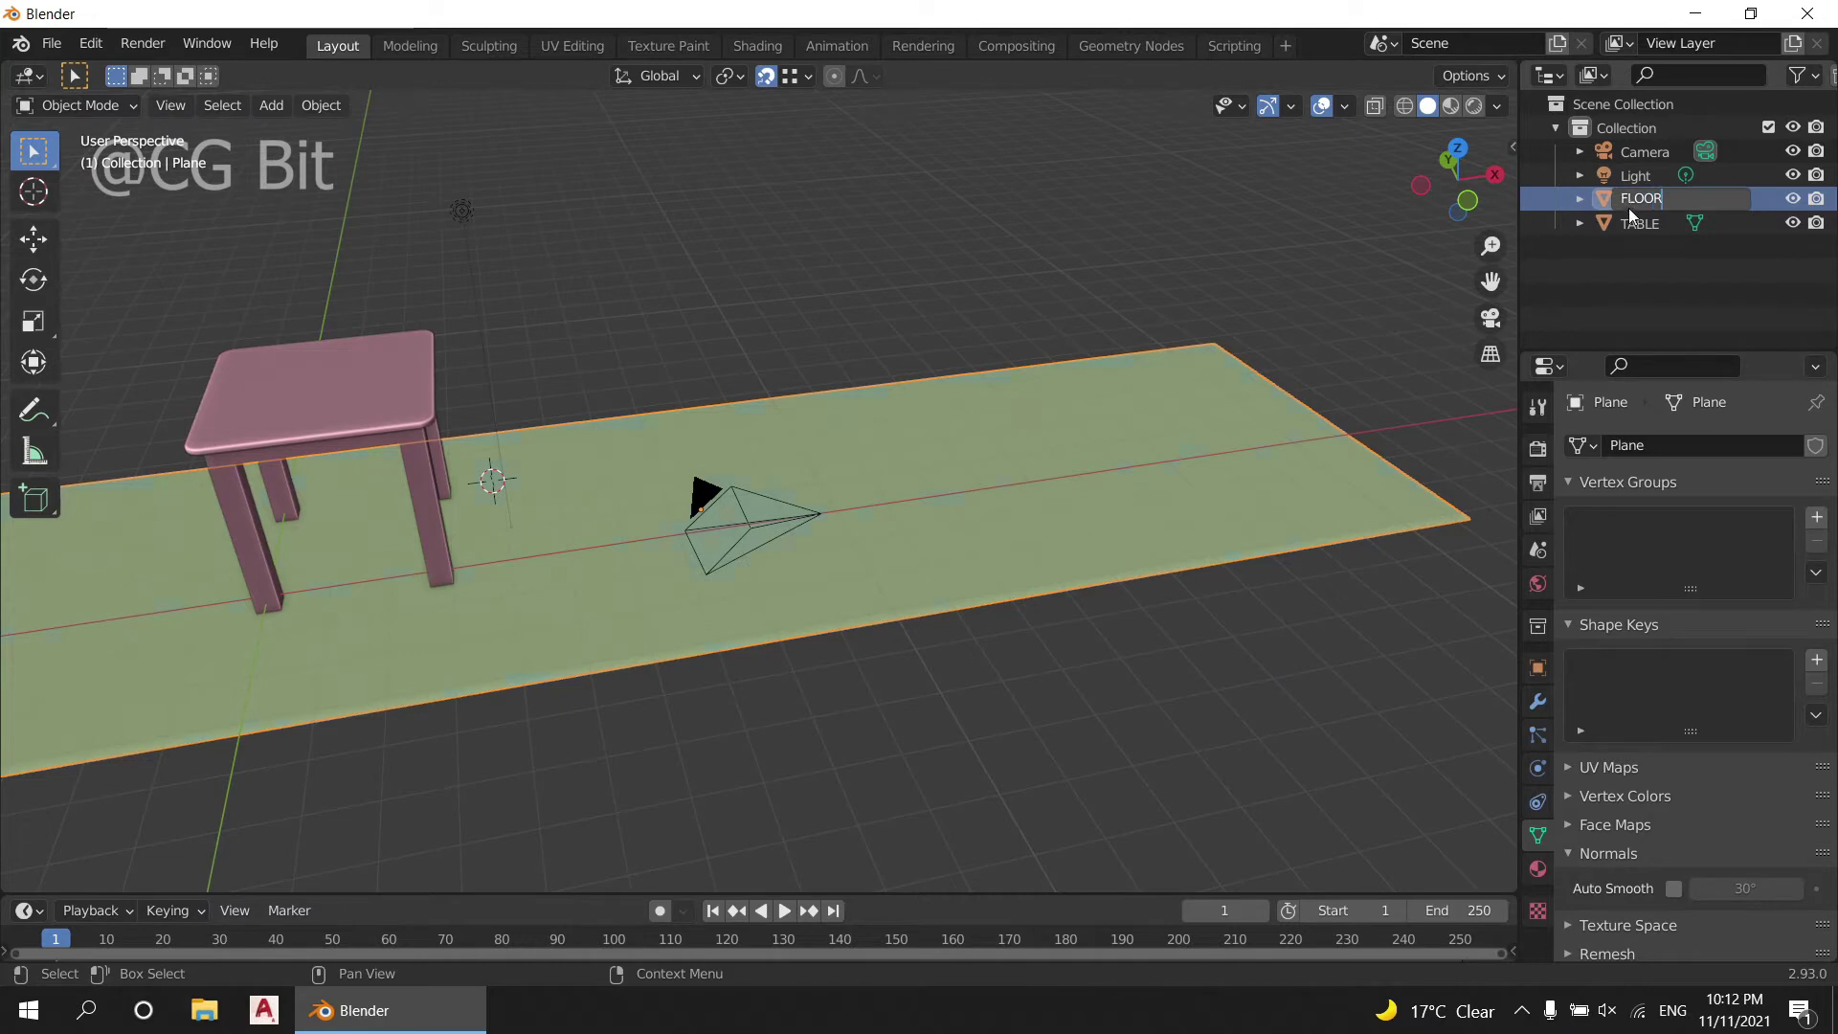
pyautogui.press('Return')
pyautogui.moveTo(1179, 390)
pyautogui.mouseDown(button='middle')
pyautogui.moveTo(758, 452)
pyautogui.moveTo(891, 504)
pyautogui.moveTo(907, 475)
pyautogui.mouseUp(button='middle')
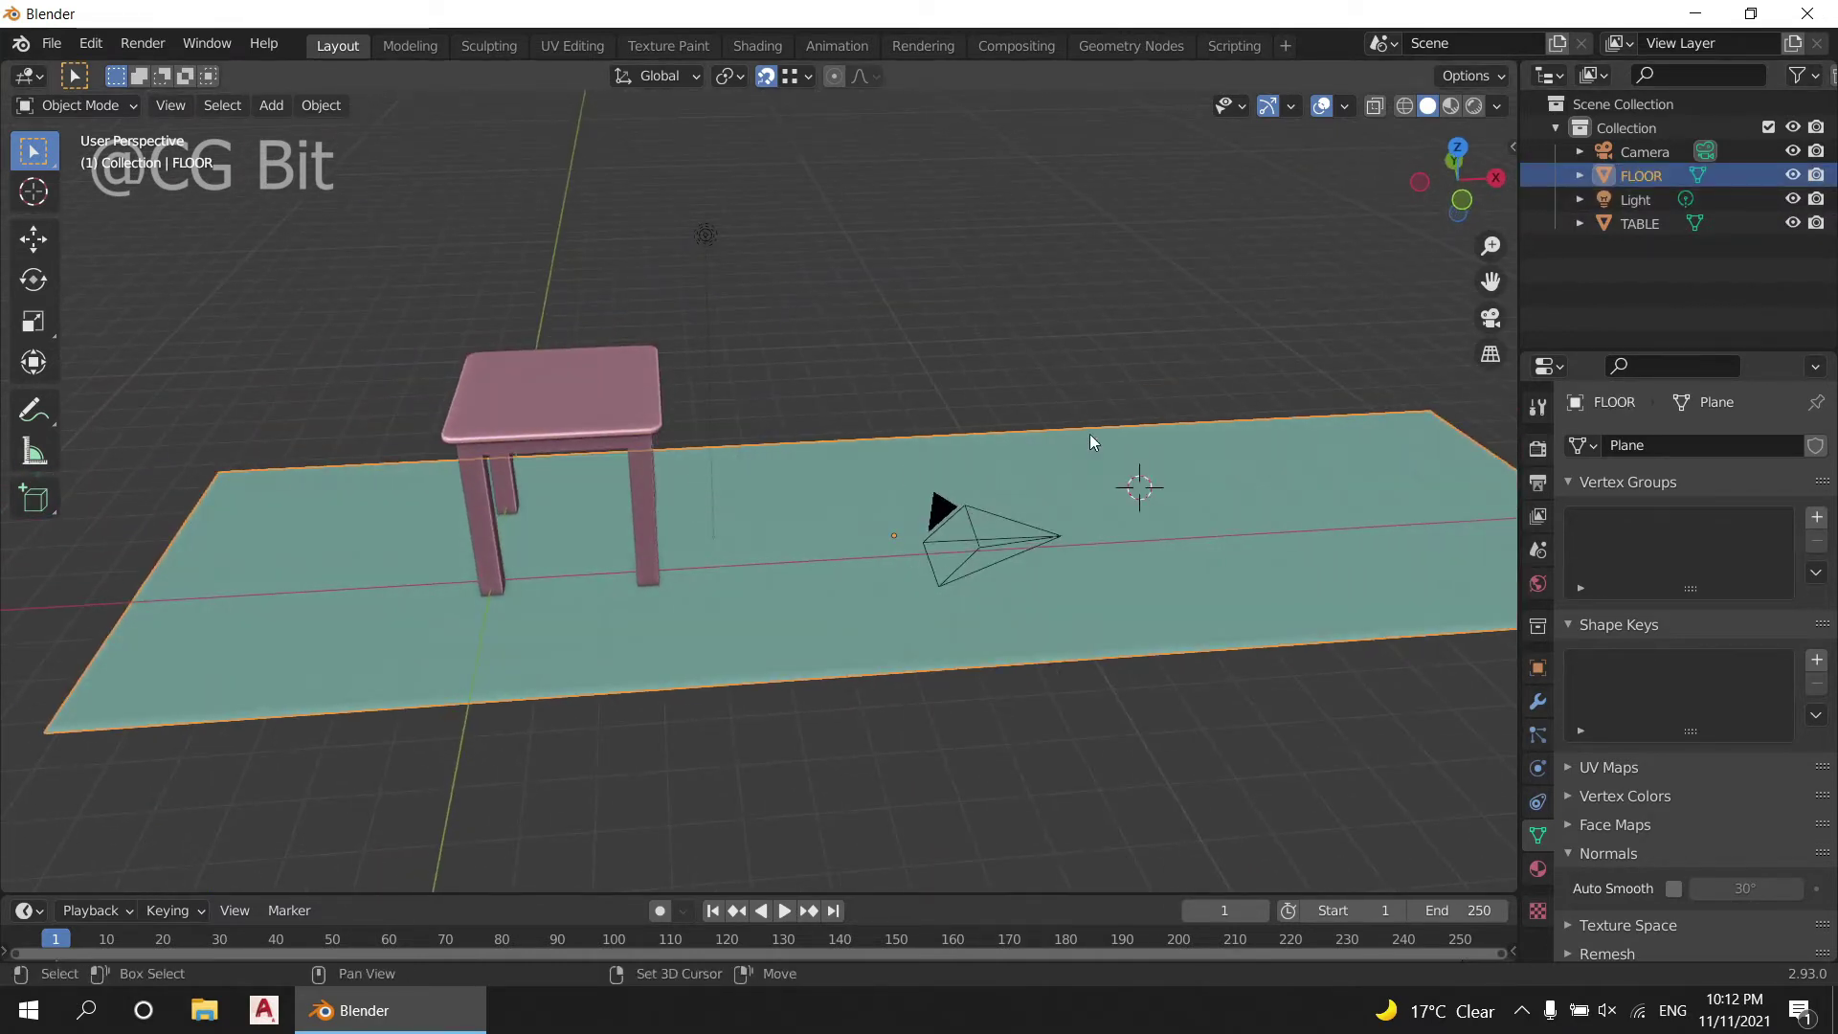
# Step: Add another plane and move it along X and Y over the table
pyautogui.hotkey('shift', 'a')
pyautogui.click(1204, 436)
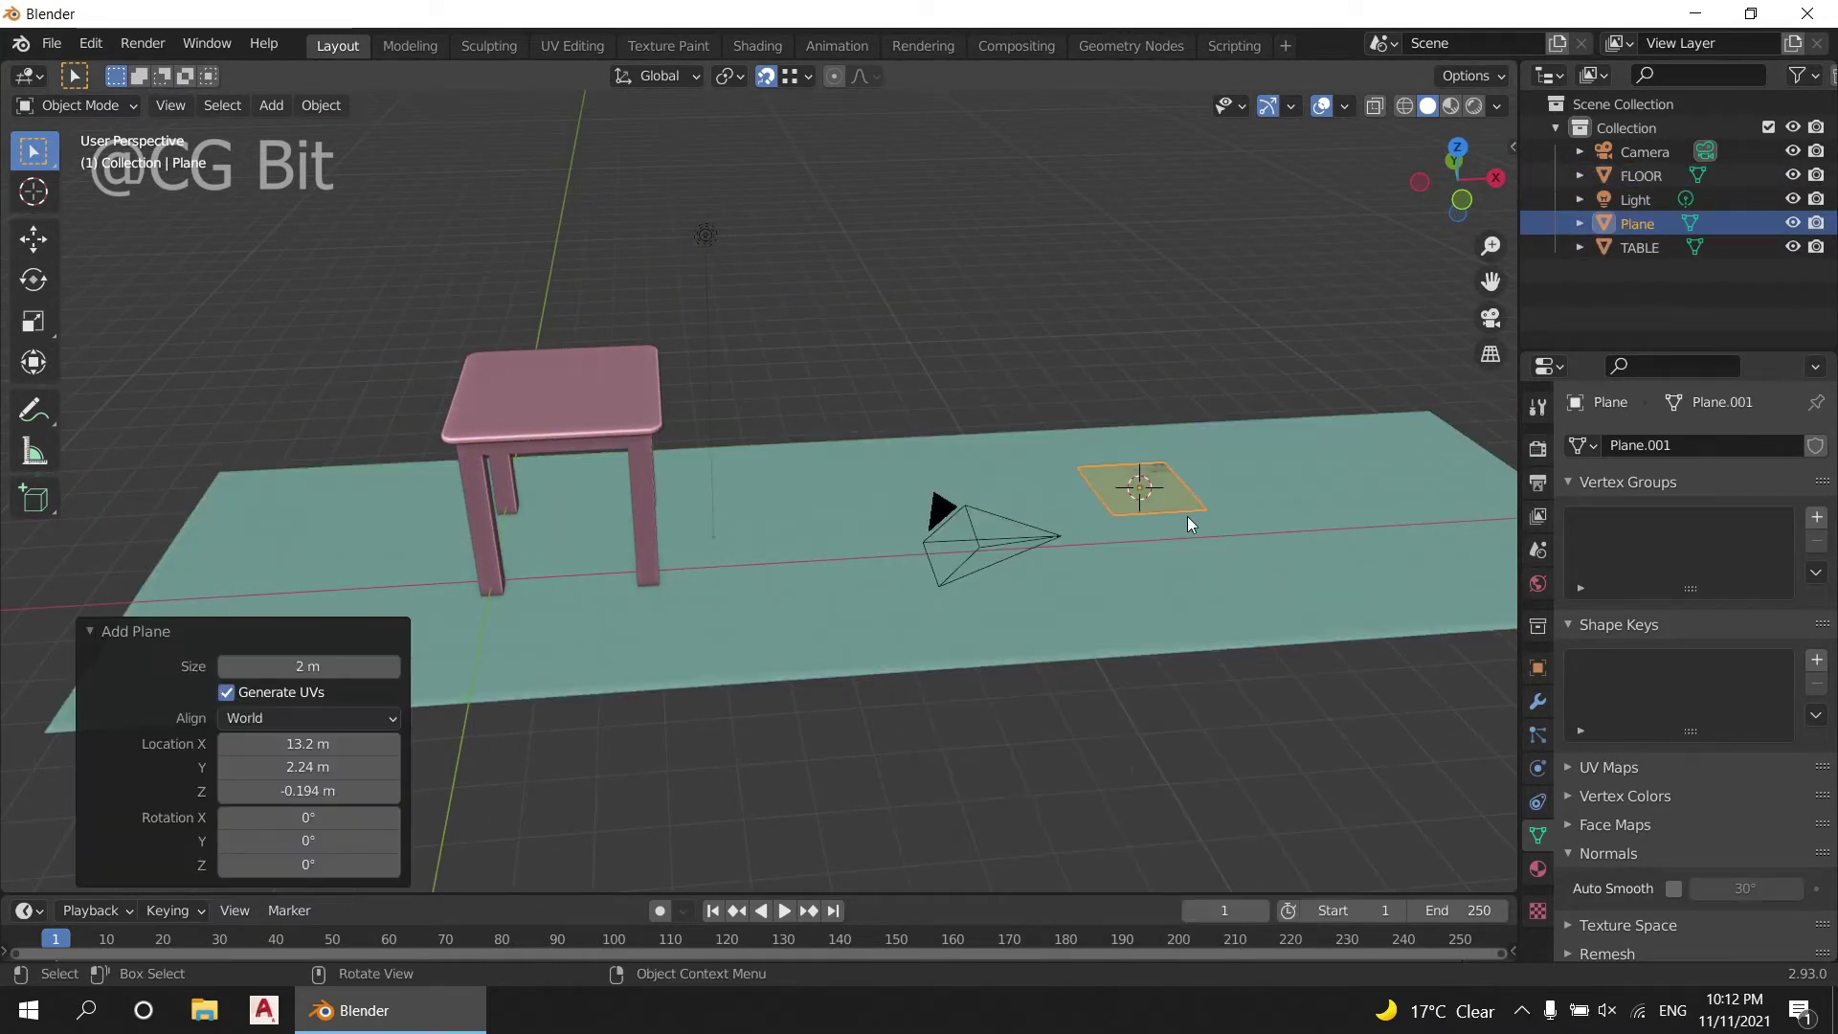
pyautogui.press('KP_7')
pyautogui.press('g')
pyautogui.press('x')
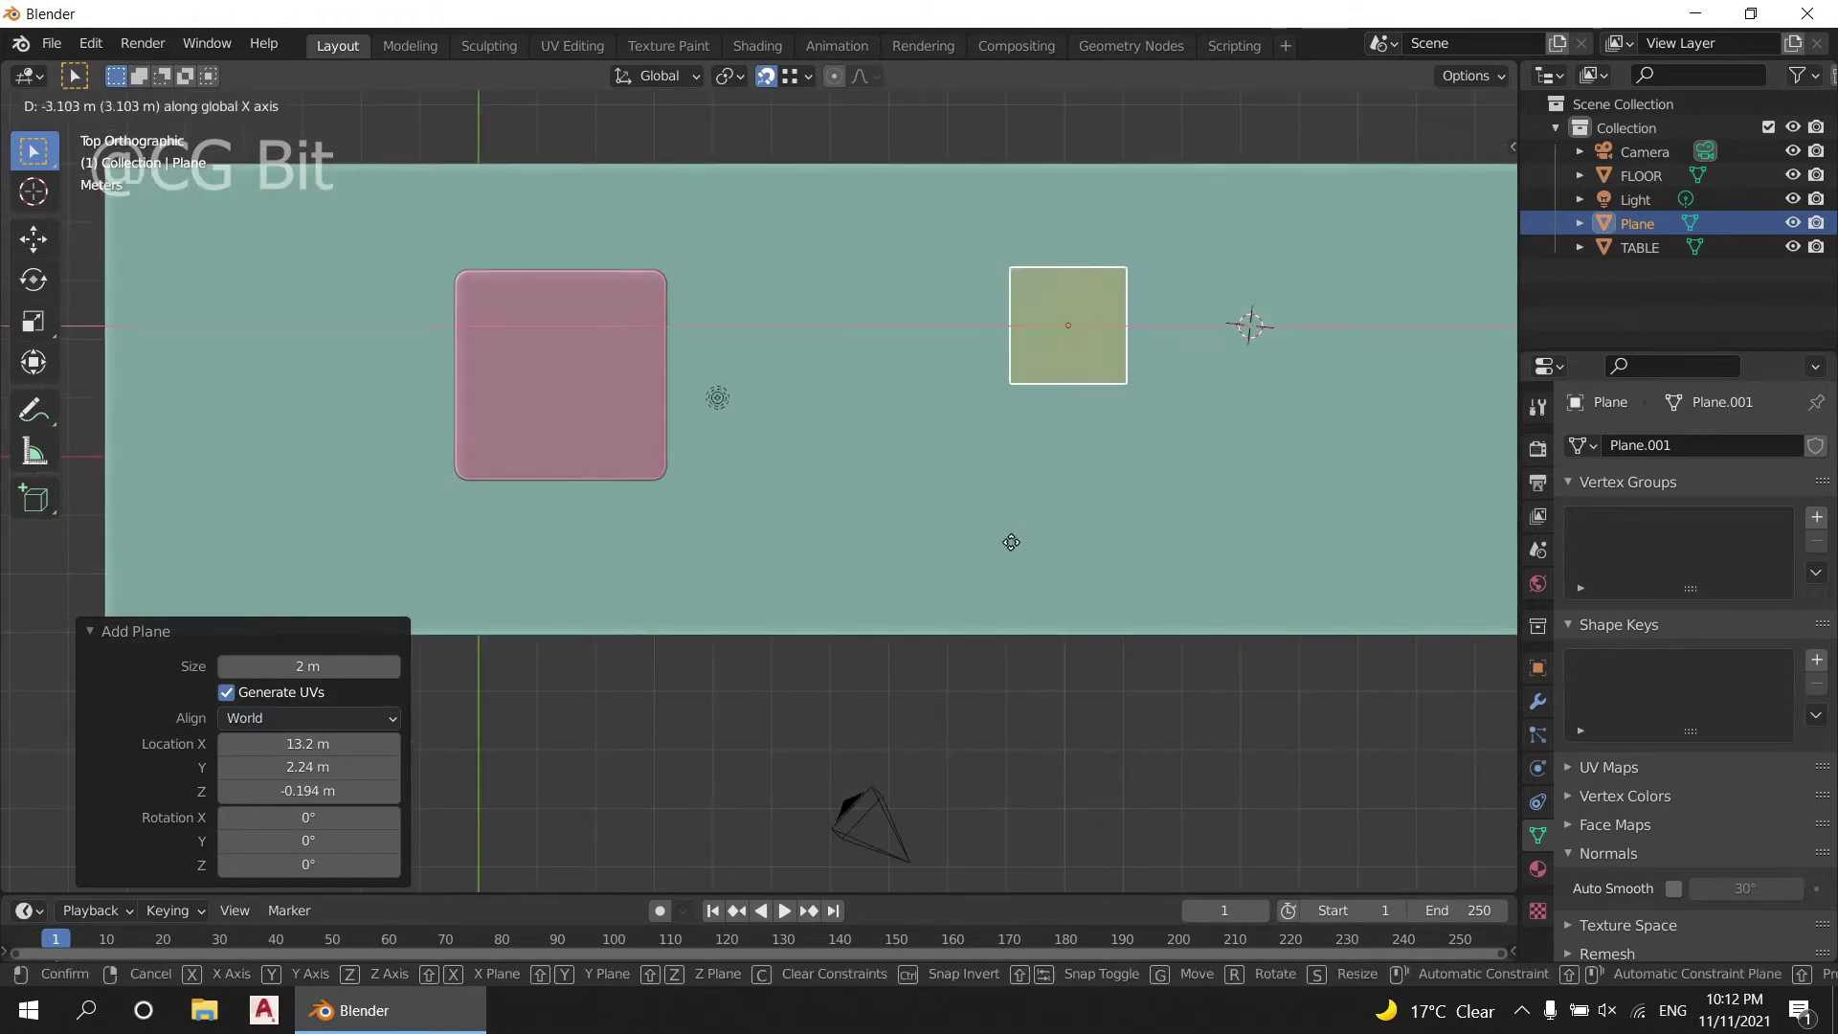
pyautogui.click(496, 537)
pyautogui.press('g')
pyautogui.press('y')
pyautogui.click(827, 473)
# Step: In Edit Mode, extrude the plane's face and scale it outward around the table
pyautogui.press('Tab')
pyautogui.press('e')
pyautogui.press('s')
pyautogui.click(1184, 479)
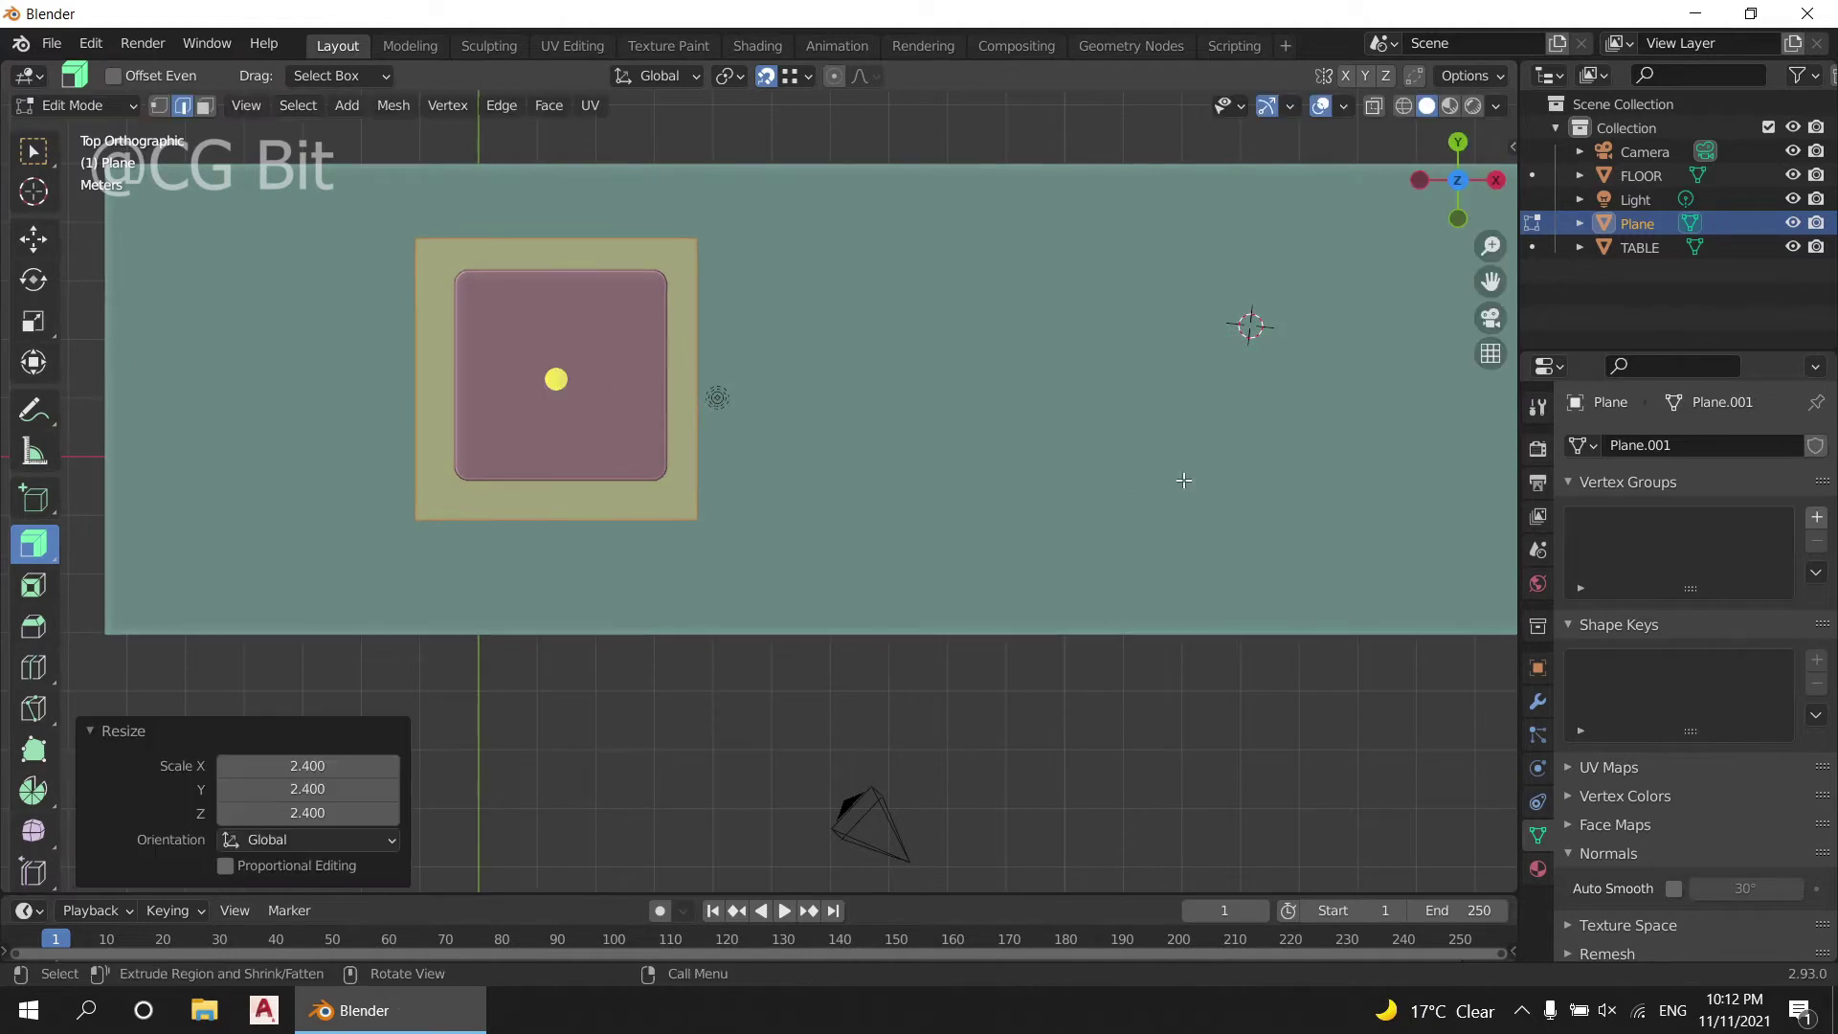
pyautogui.press('Tab')
# Step: Move the plane along X so it sits clear of the table
pyautogui.press('g')
pyautogui.press('x')
pyautogui.click(843, 510)
pyautogui.press('KP_1')
pyautogui.press('g')
pyautogui.press('x')
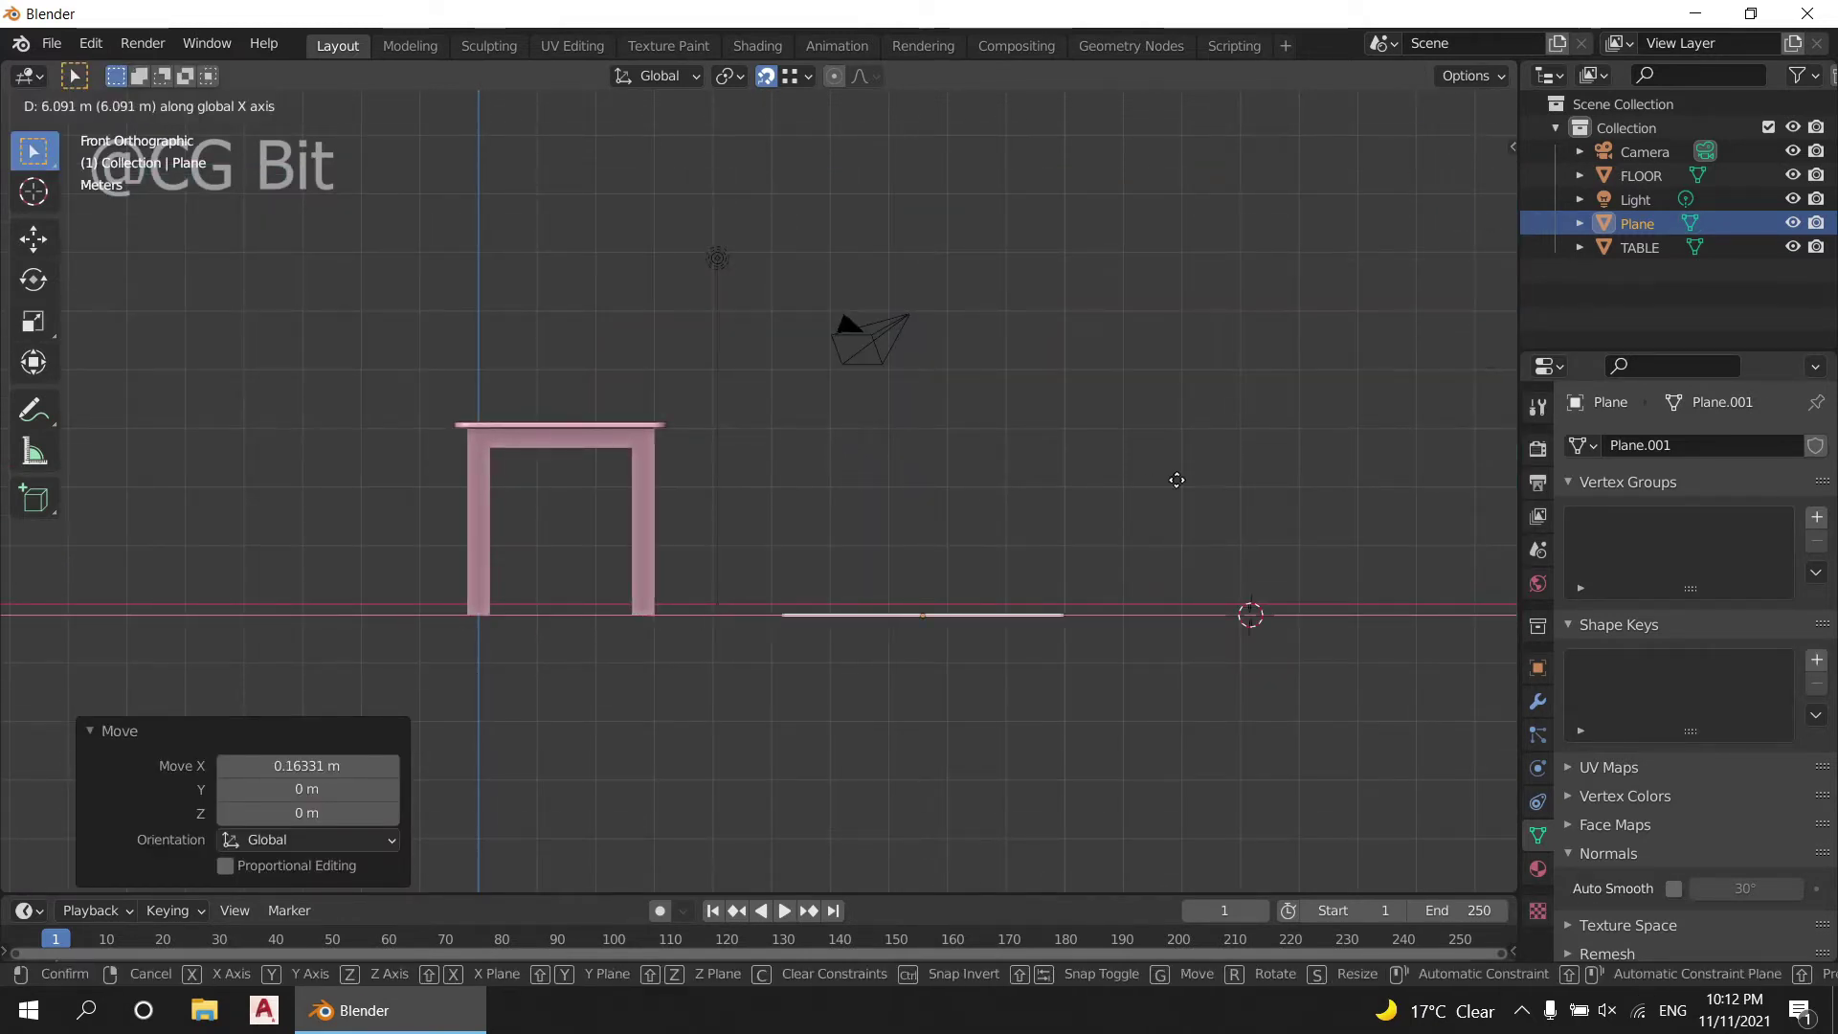
pyautogui.click(1100, 468)
pyautogui.moveTo(1099, 469); pyautogui.dragTo(1098, 534, button='middle')
# Step: Slightly enlarge the plane's face in Edit Mode
pyautogui.press('Tab')
pyautogui.press('s')
pyautogui.click(1214, 527)
pyautogui.press('KP_7')
pyautogui.scroll(-2, 1079, 359)
pyautogui.press('Tab')
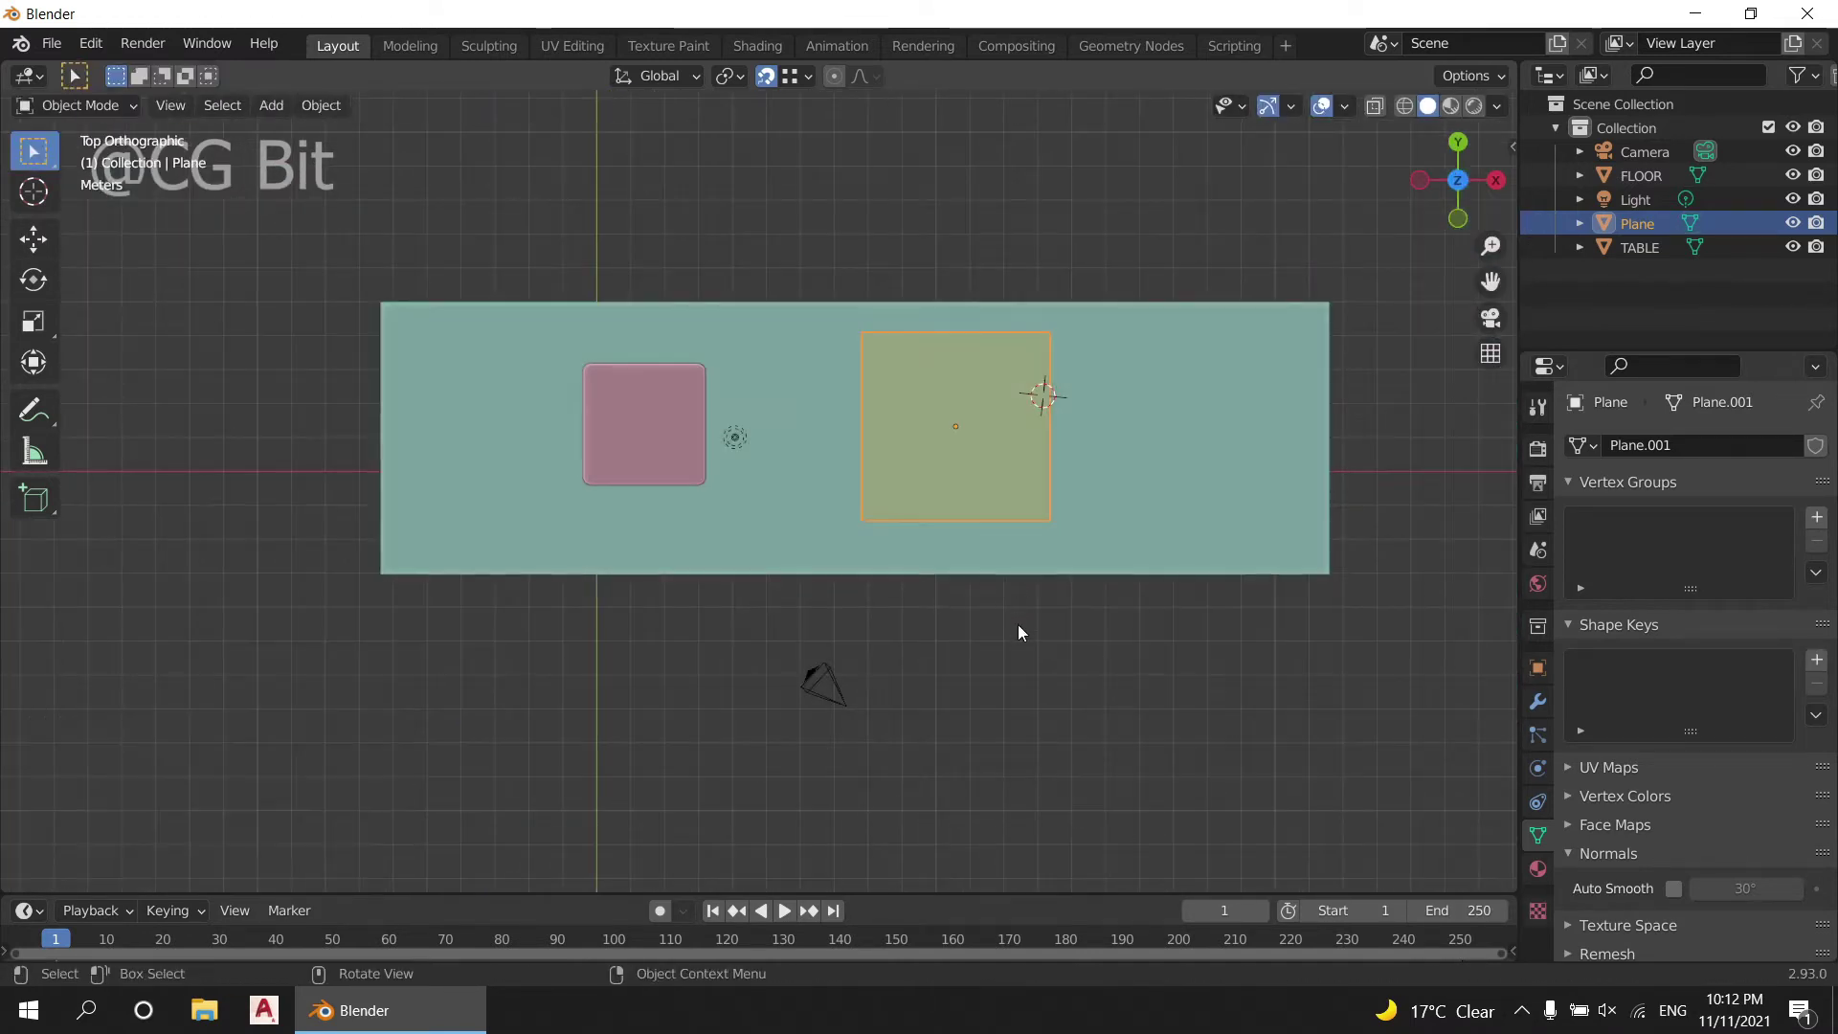
# Step: Fine-tune the plane's position along X and Y
pyautogui.keyDown('shift'); pyautogui.moveTo(1019, 625); pyautogui.dragTo(847, 651, button='middle'); pyautogui.keyUp('shift')
pyautogui.press('g')
pyautogui.press('x')
pyautogui.click(1072, 633)
pyautogui.press('g')
pyautogui.press('y')
pyautogui.click(1071, 633)
# Step: Raise the plane along Z above the floor and rename it CLOTH
pyautogui.moveTo(1071, 633)
pyautogui.mouseDown(button='middle')
pyautogui.moveTo(936, 596)
pyautogui.moveTo(952, 433)
pyautogui.moveTo(946, 451)
pyautogui.mouseUp(button='middle')
pyautogui.press('g')
pyautogui.press('z')
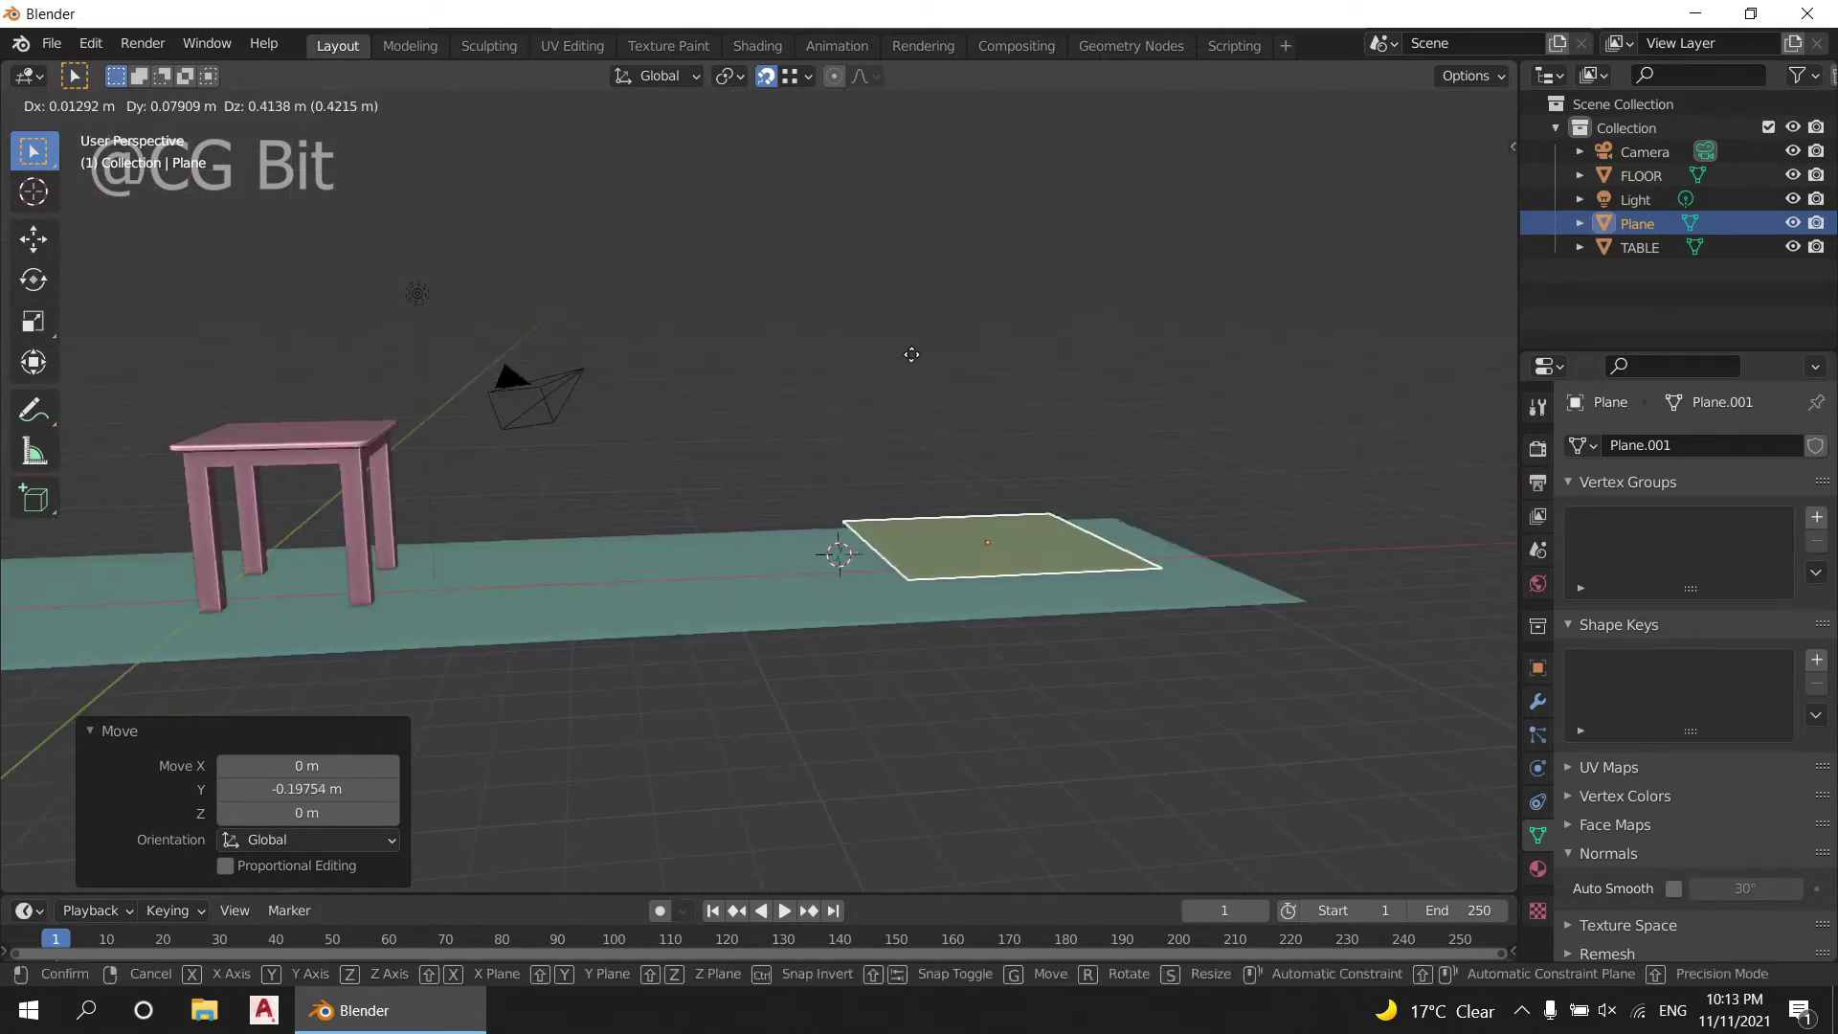
pyautogui.click(911, 346)
pyautogui.moveTo(911, 346)
pyautogui.mouseDown(button='middle')
pyautogui.moveTo(858, 504)
pyautogui.moveTo(966, 500)
pyautogui.mouseUp(button='middle')
pyautogui.doubleClick(1640, 225)
pyautogui.write('CLOTH')
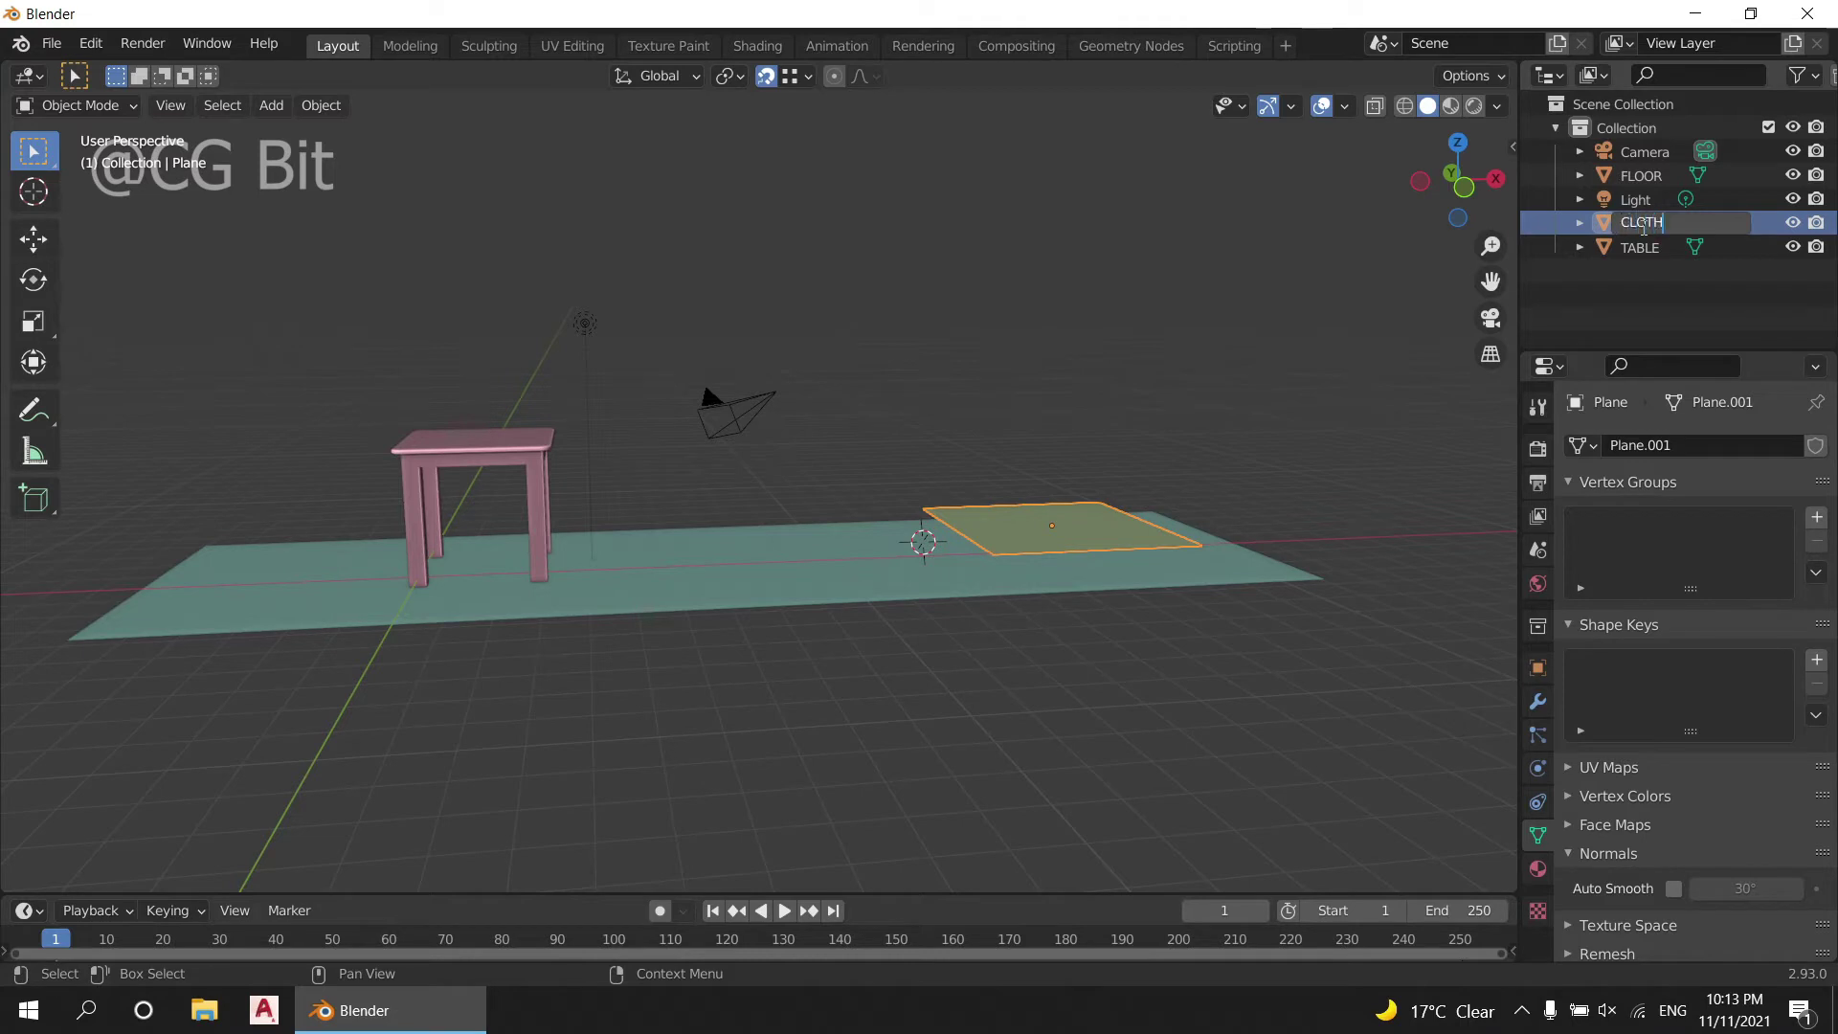
pyautogui.press('Return')
# Step: Delete the camera and the light from the scene
pyautogui.click(1645, 151)
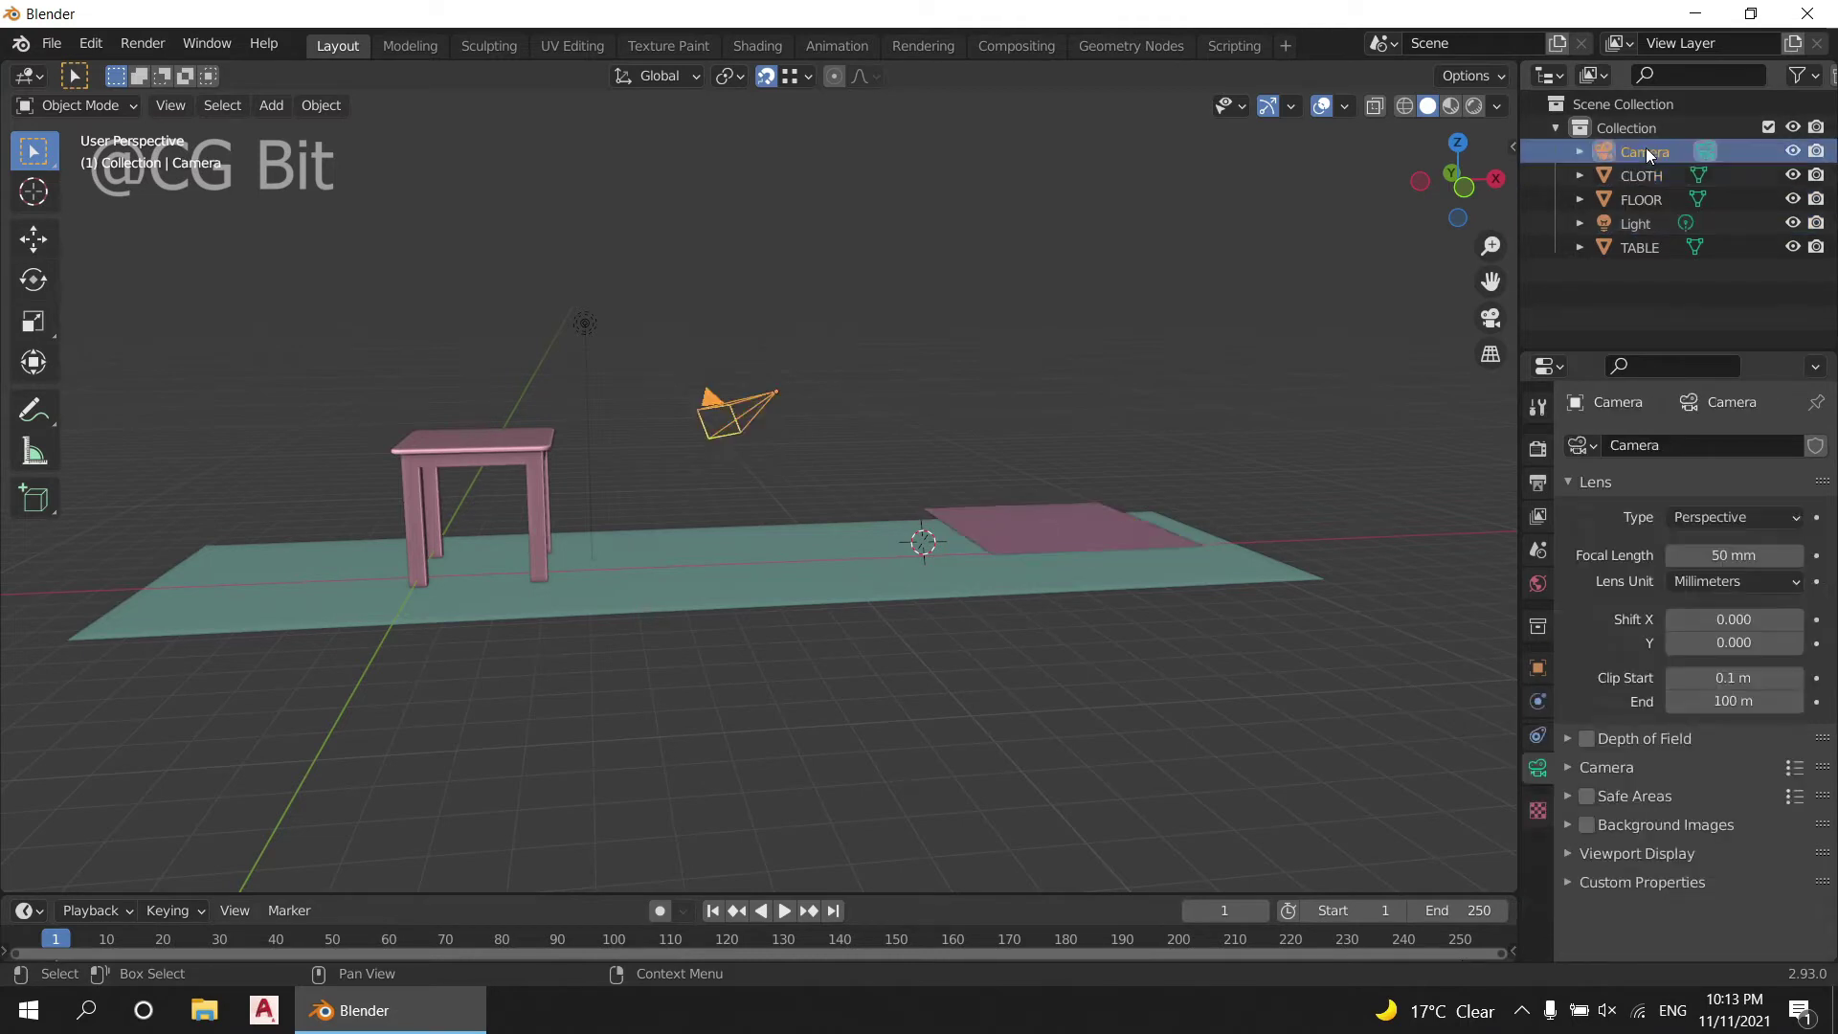
pyautogui.press('Delete')
pyautogui.click(1645, 197)
pyautogui.press('Delete')
# Step: Save the scene to the Desktop as CGBIT_CLOTH.blend
pyautogui.moveTo(1165, 420); pyautogui.dragTo(1174, 464, button='middle')
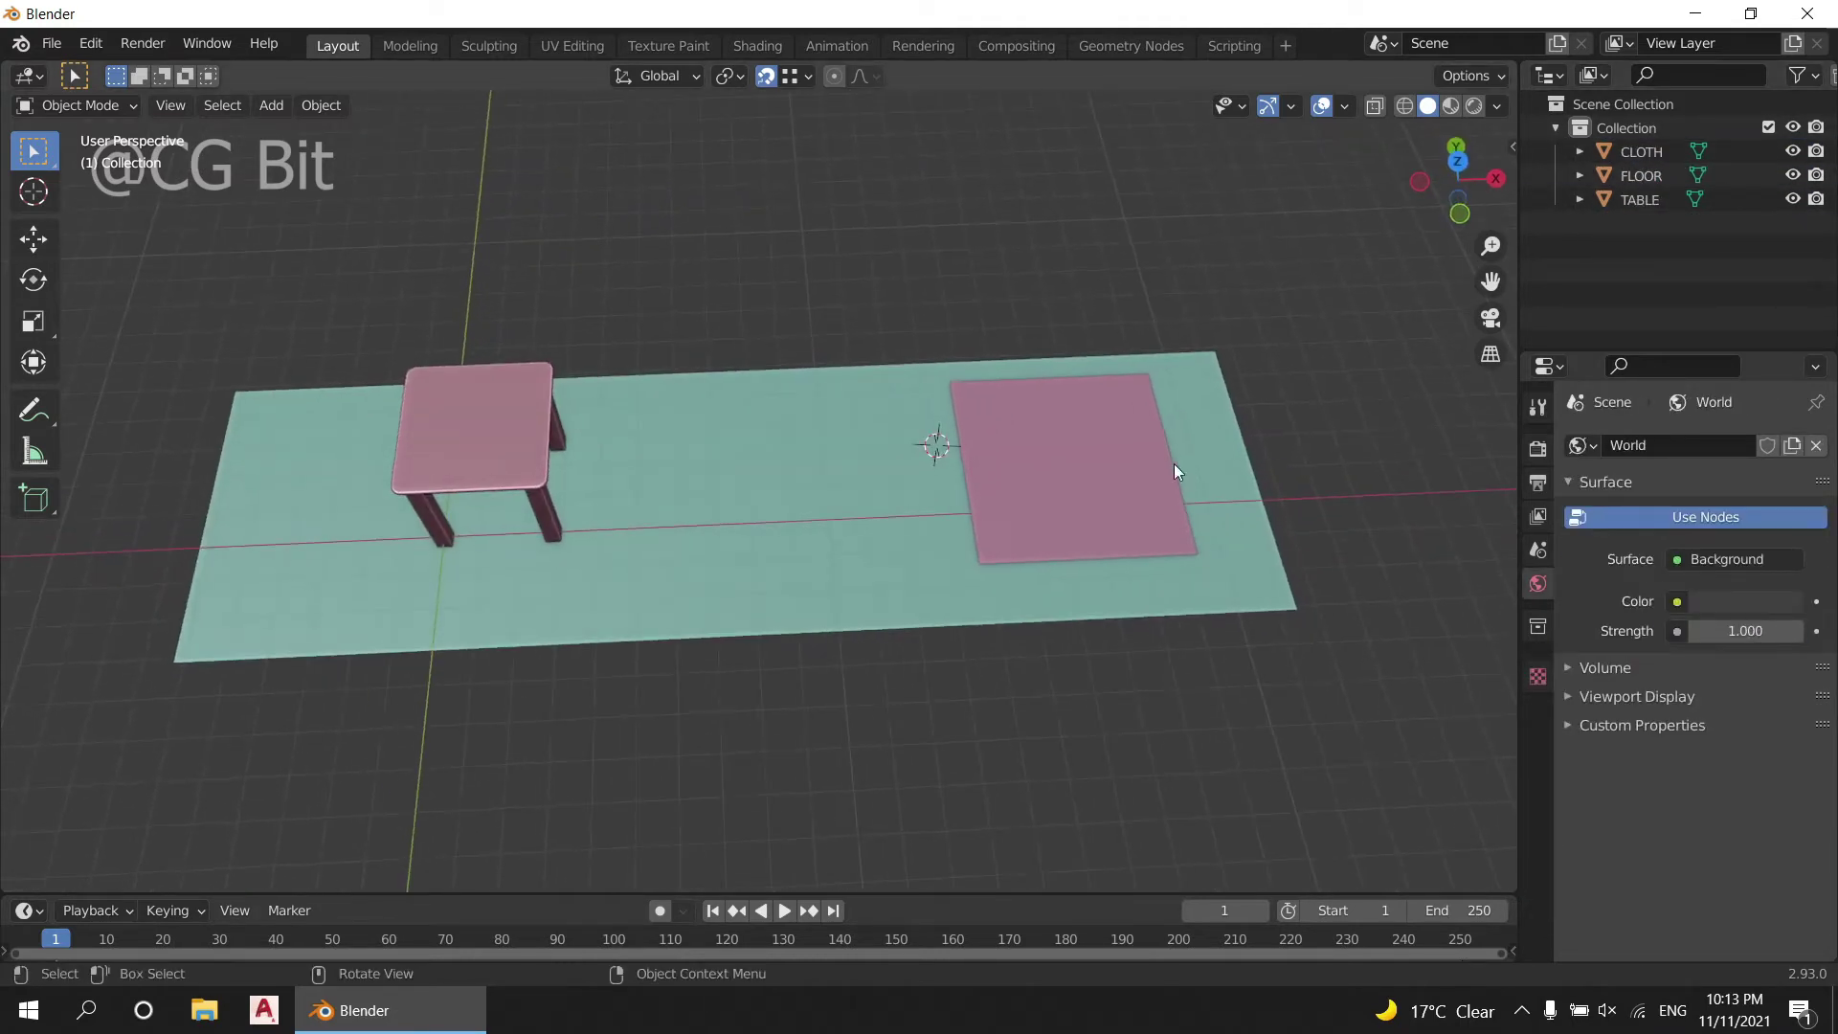
pyautogui.scroll(2, 916, 635)
pyautogui.moveTo(917, 635)
pyautogui.mouseDown(button='middle')
pyautogui.moveTo(893, 579)
pyautogui.moveTo(912, 533)
pyautogui.mouseUp(button='middle')
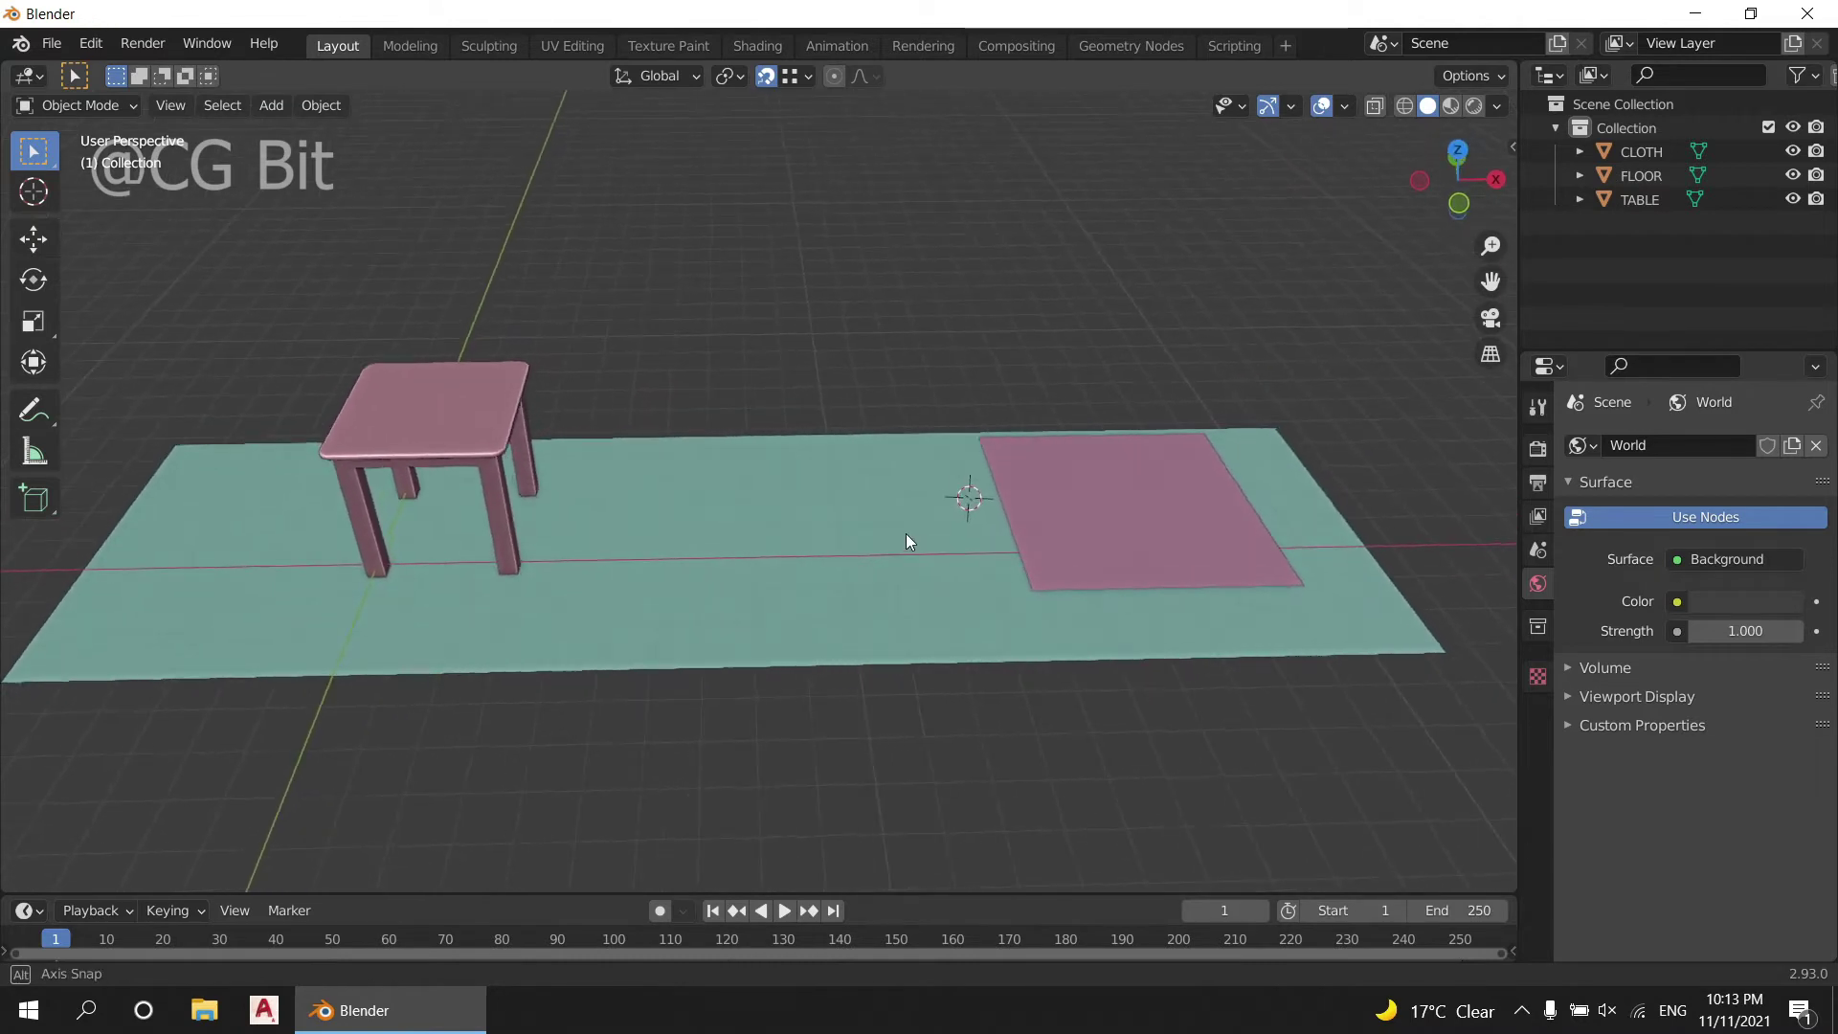
pyautogui.click(51, 43)
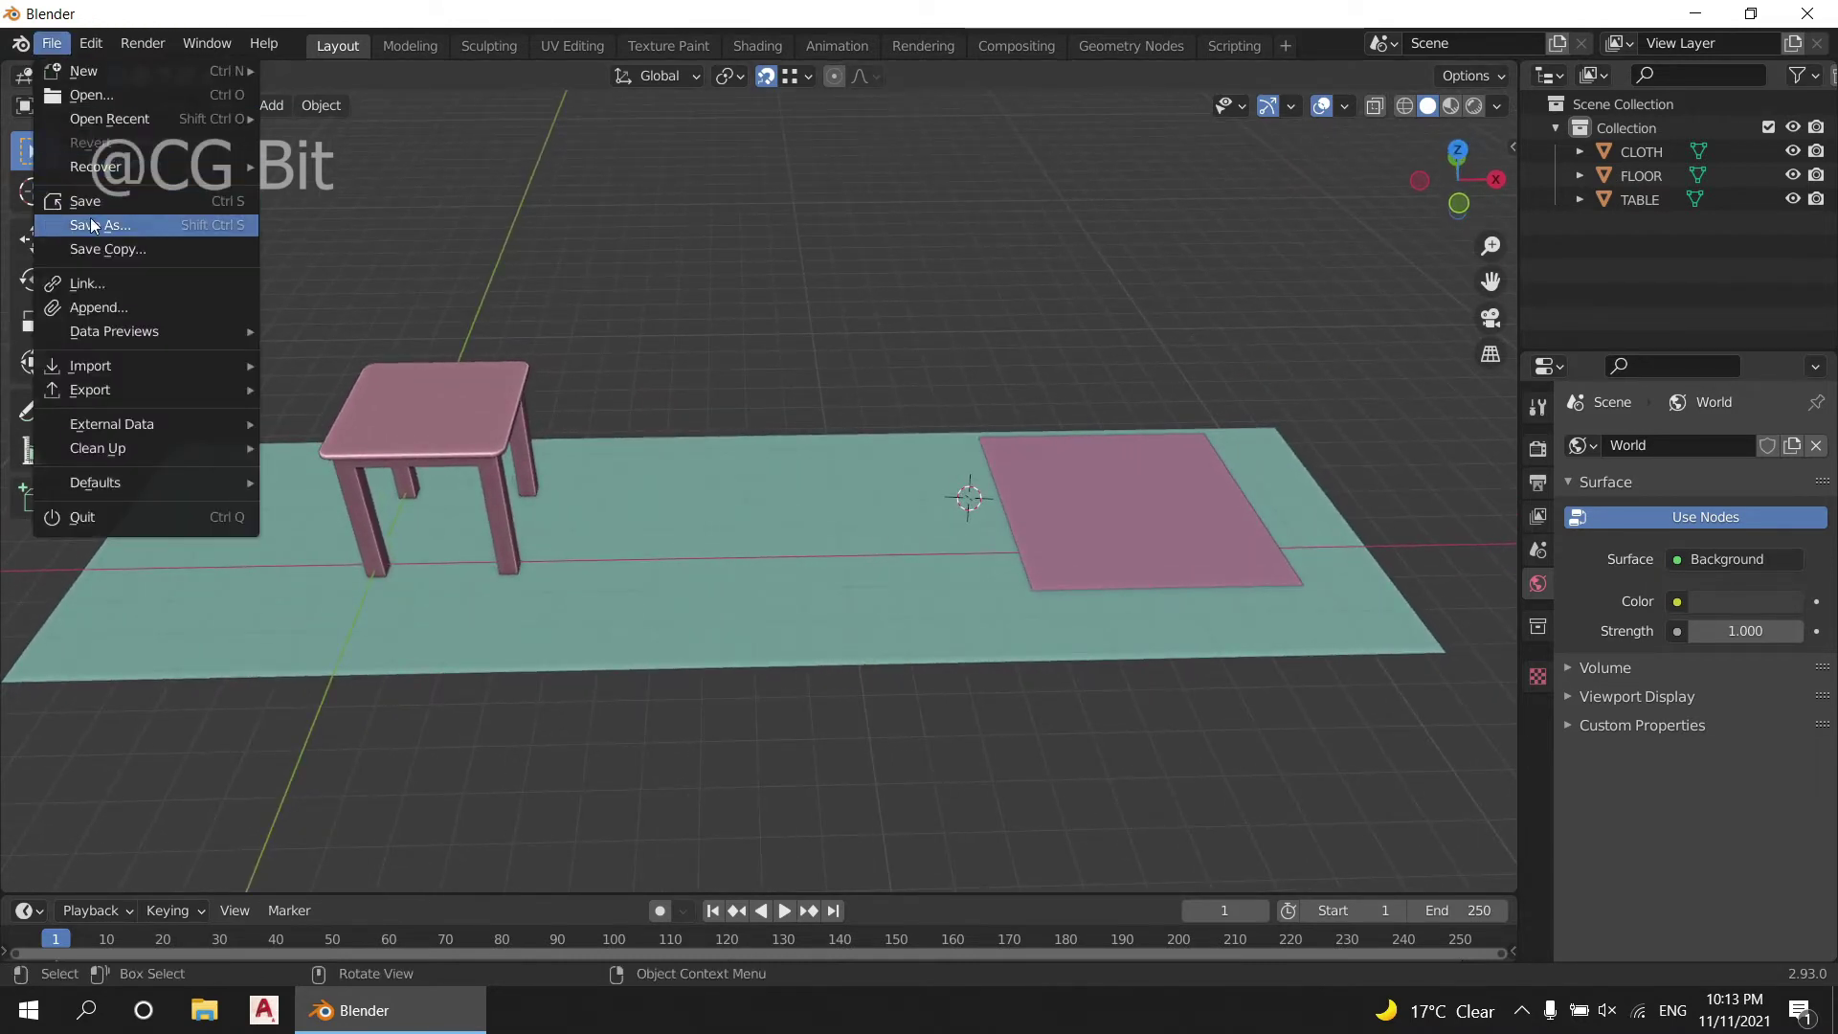
pyautogui.moveTo(1064, 606)
pyautogui.mouseDown(button='middle')
pyautogui.moveTo(1079, 657)
pyautogui.moveTo(1099, 657)
pyautogui.moveTo(1077, 658)
pyautogui.mouseUp(button='middle')
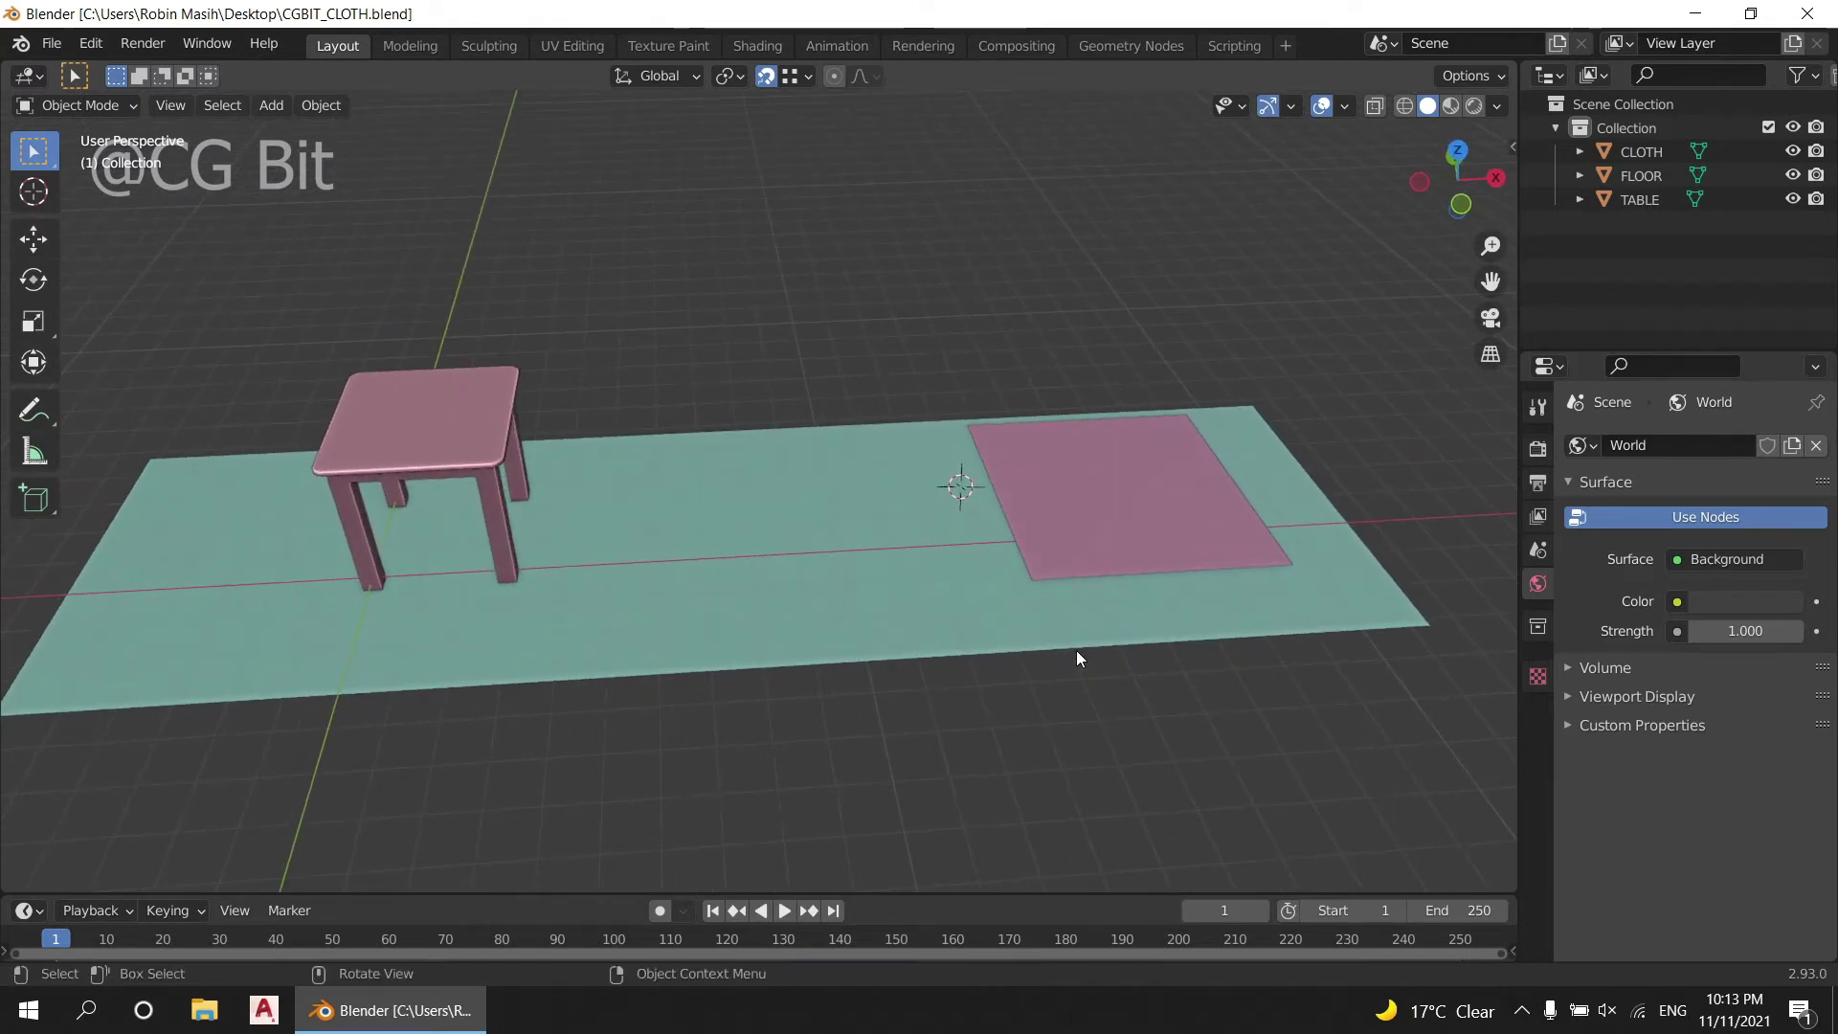
pyautogui.scroll(-2, 1076, 651)
# Step: Select CLOTH and subdivide its mesh in Edit Mode
pyautogui.click(1078, 498)
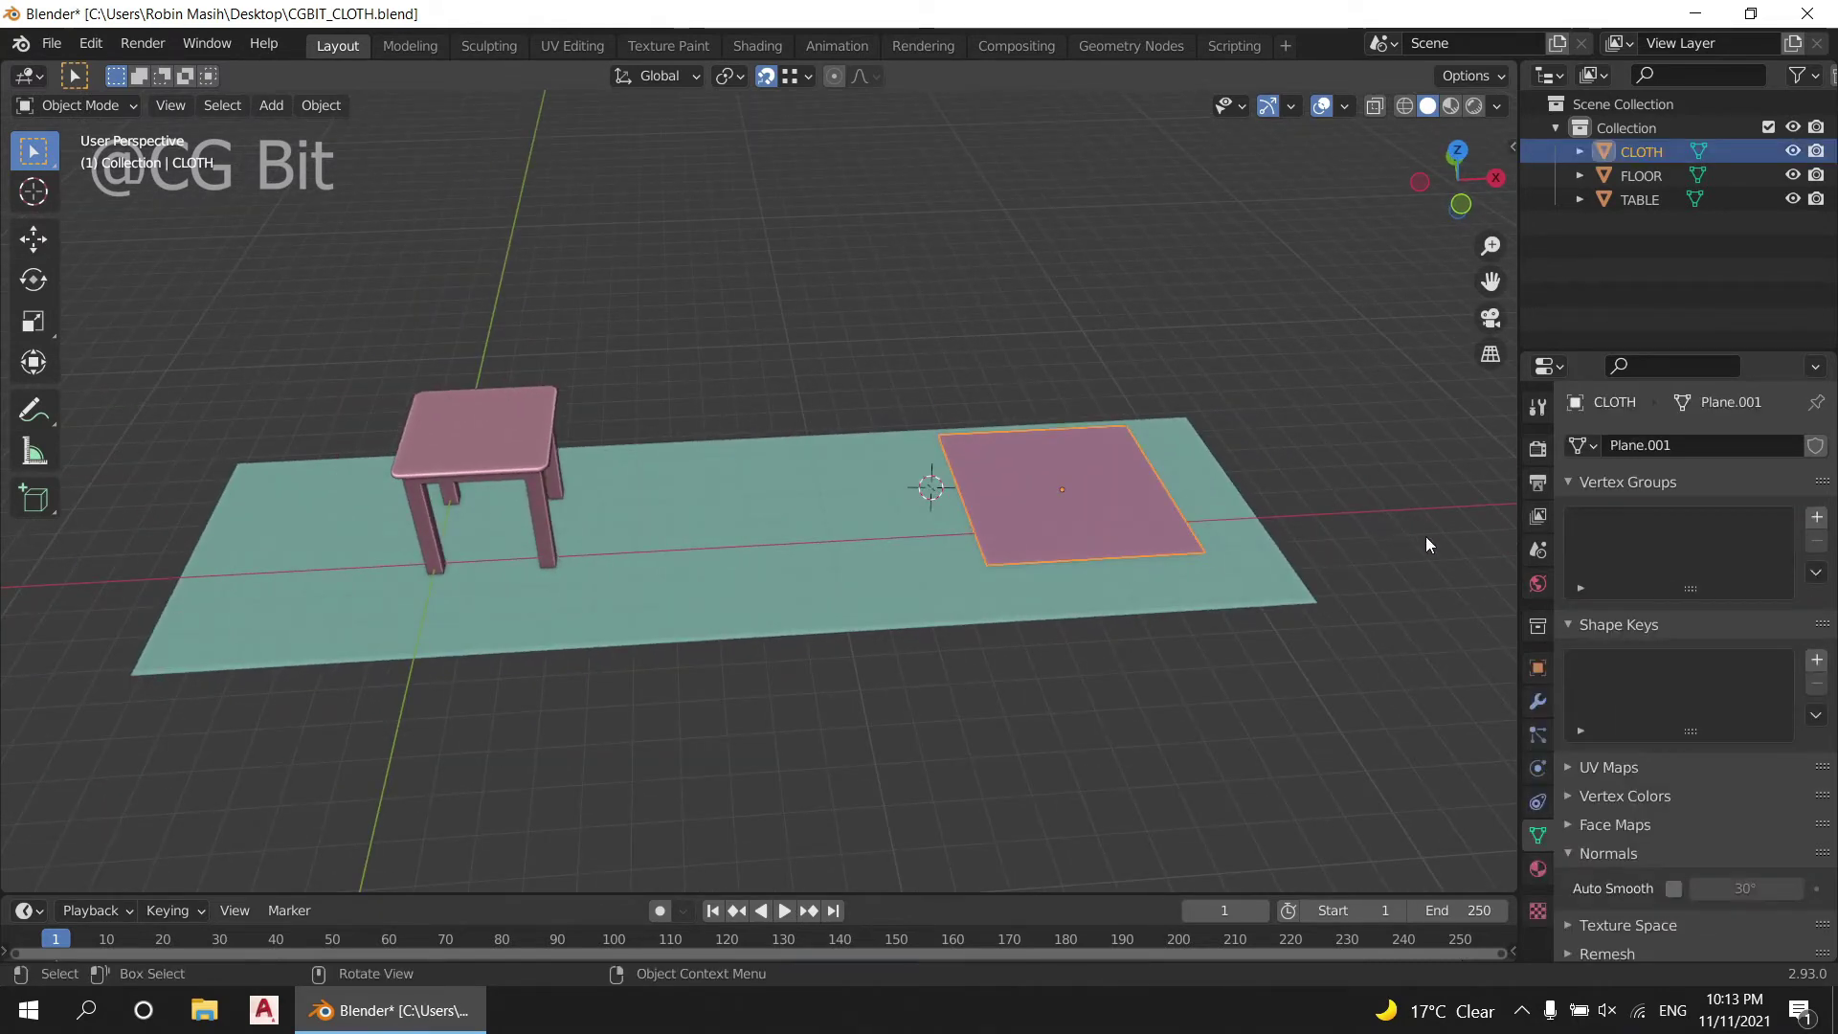
pyautogui.scroll(3, 1180, 538)
pyautogui.press('Tab')
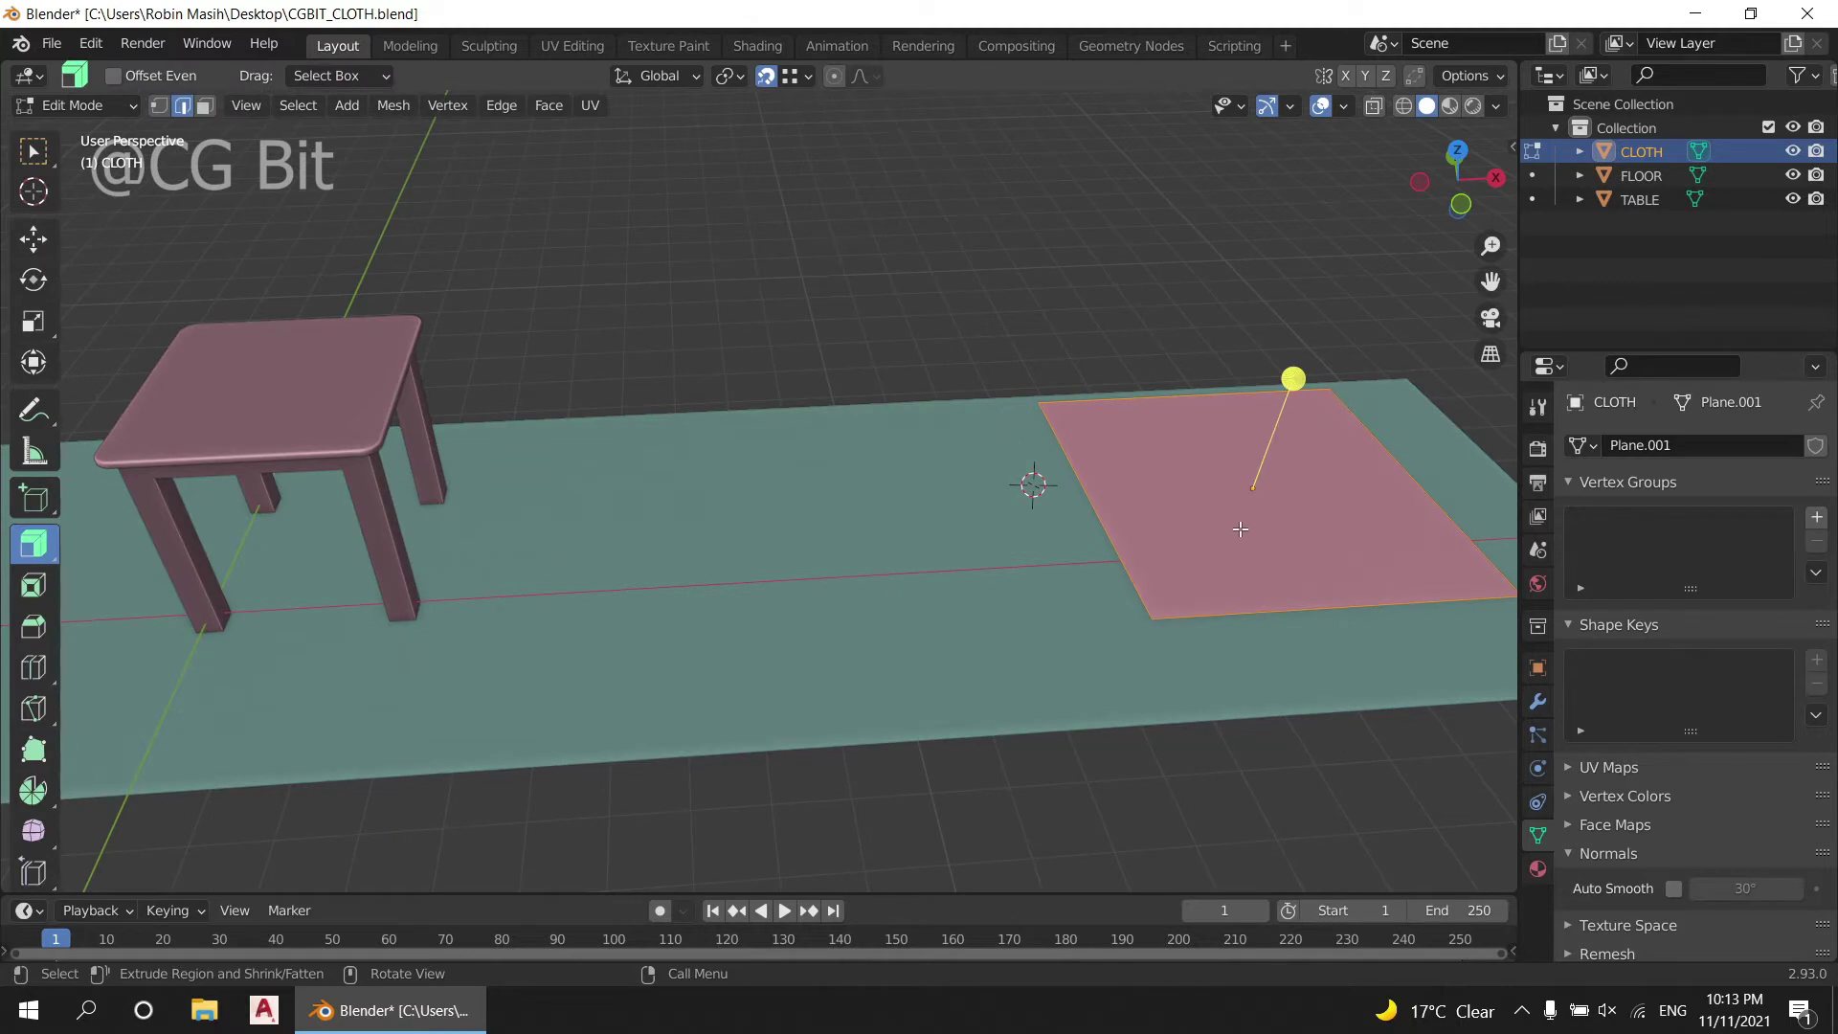
pyautogui.hotkey('ctrl', 'e')
pyautogui.click(1191, 479)
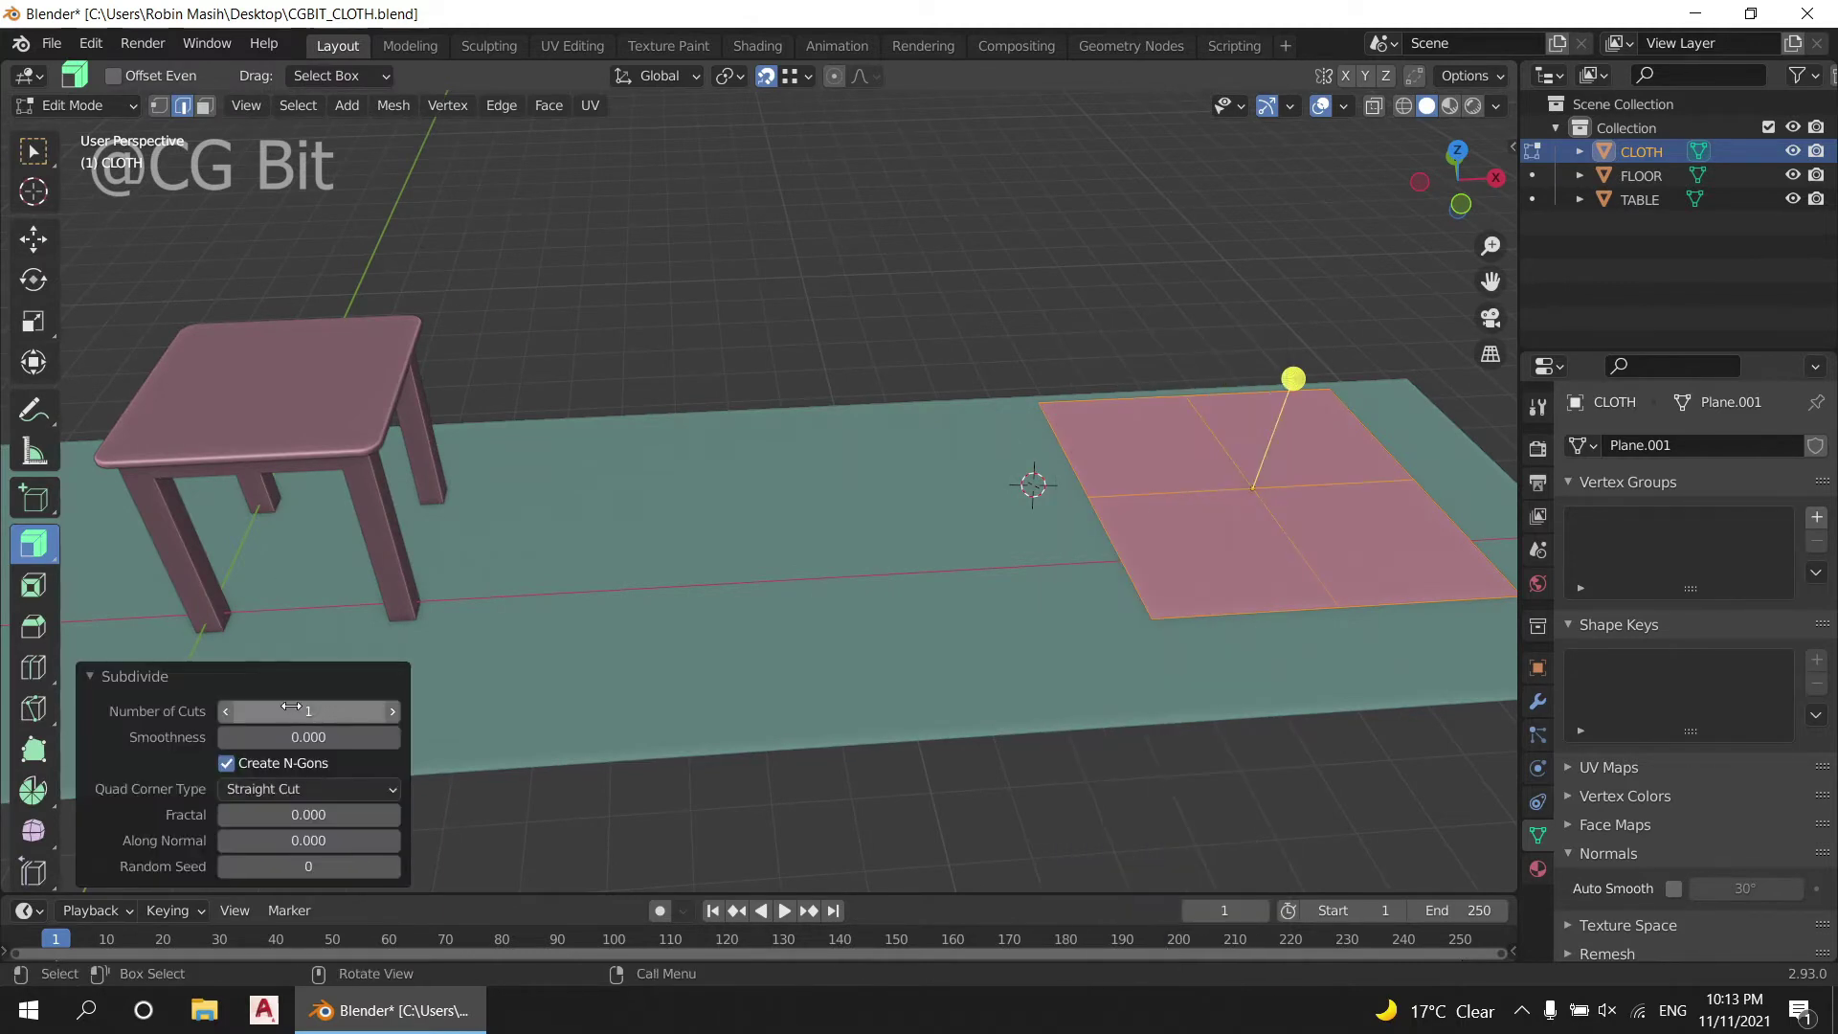
# Step: Subdivide the cloth again into a finer grid, adjusting the number of cuts
pyautogui.hotkey('ctrl', 'e')
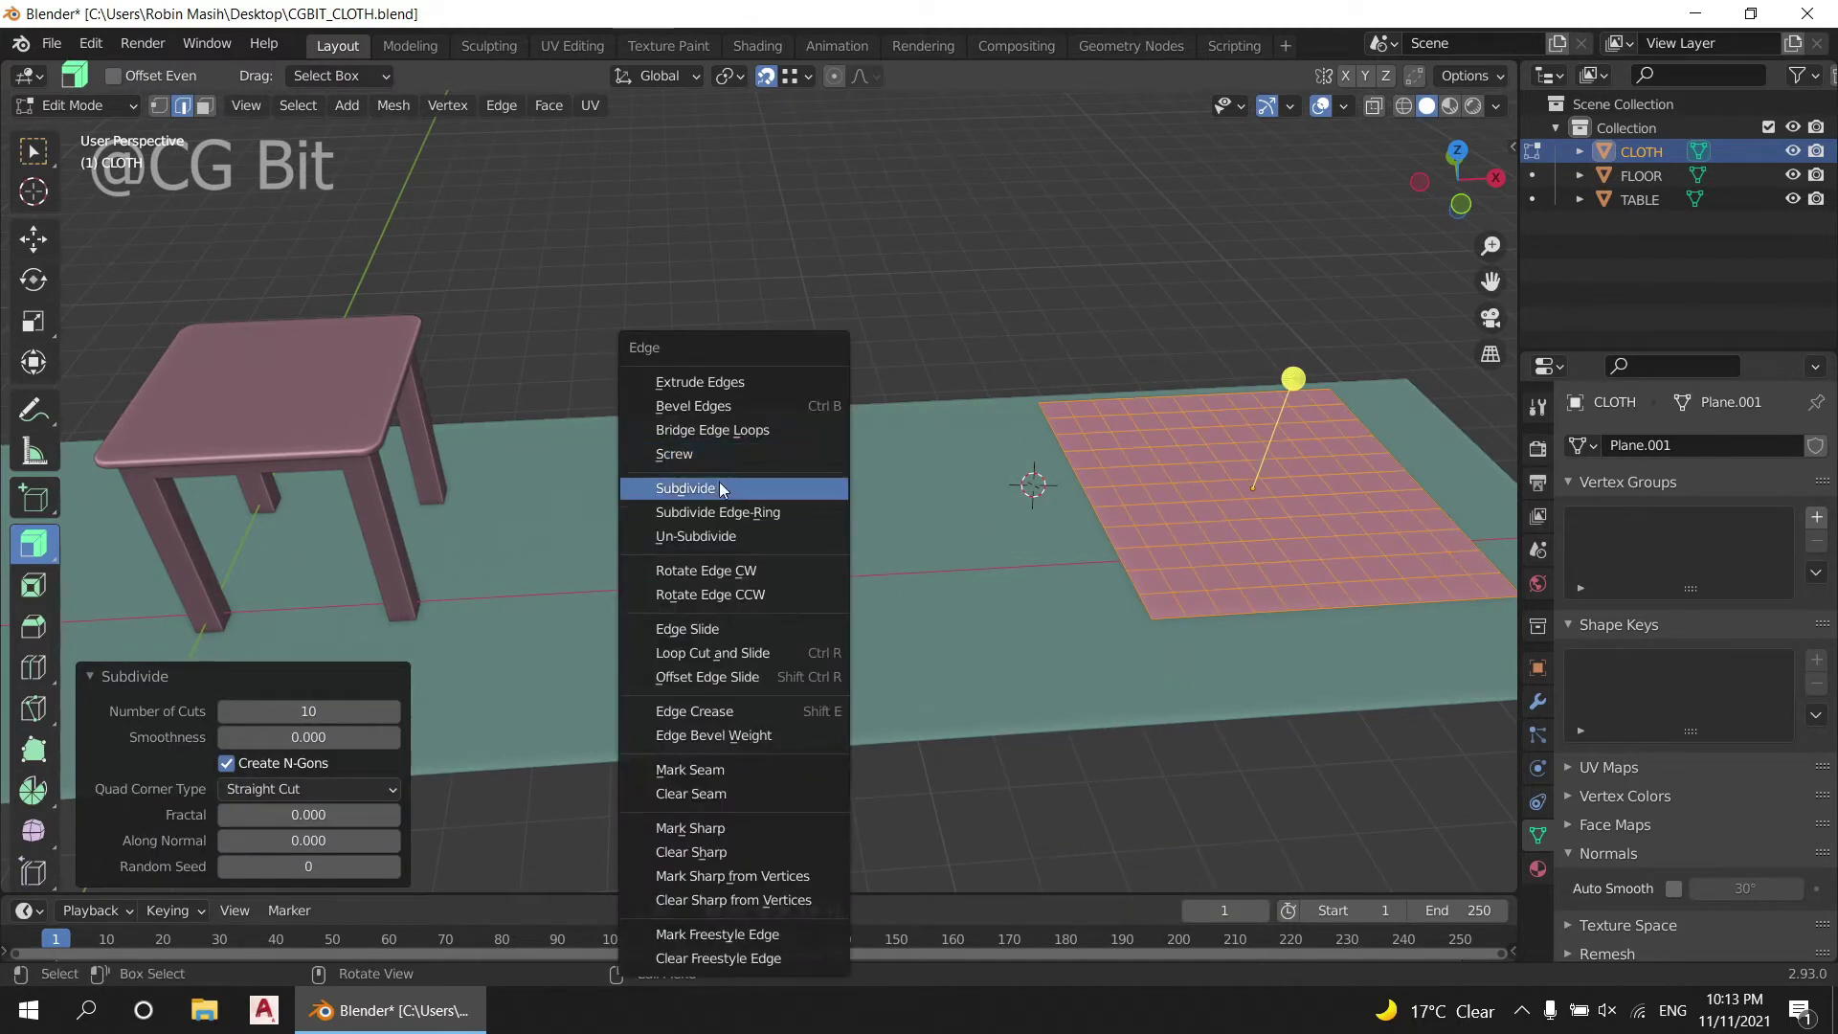
pyautogui.click(720, 490)
pyautogui.click(390, 719)
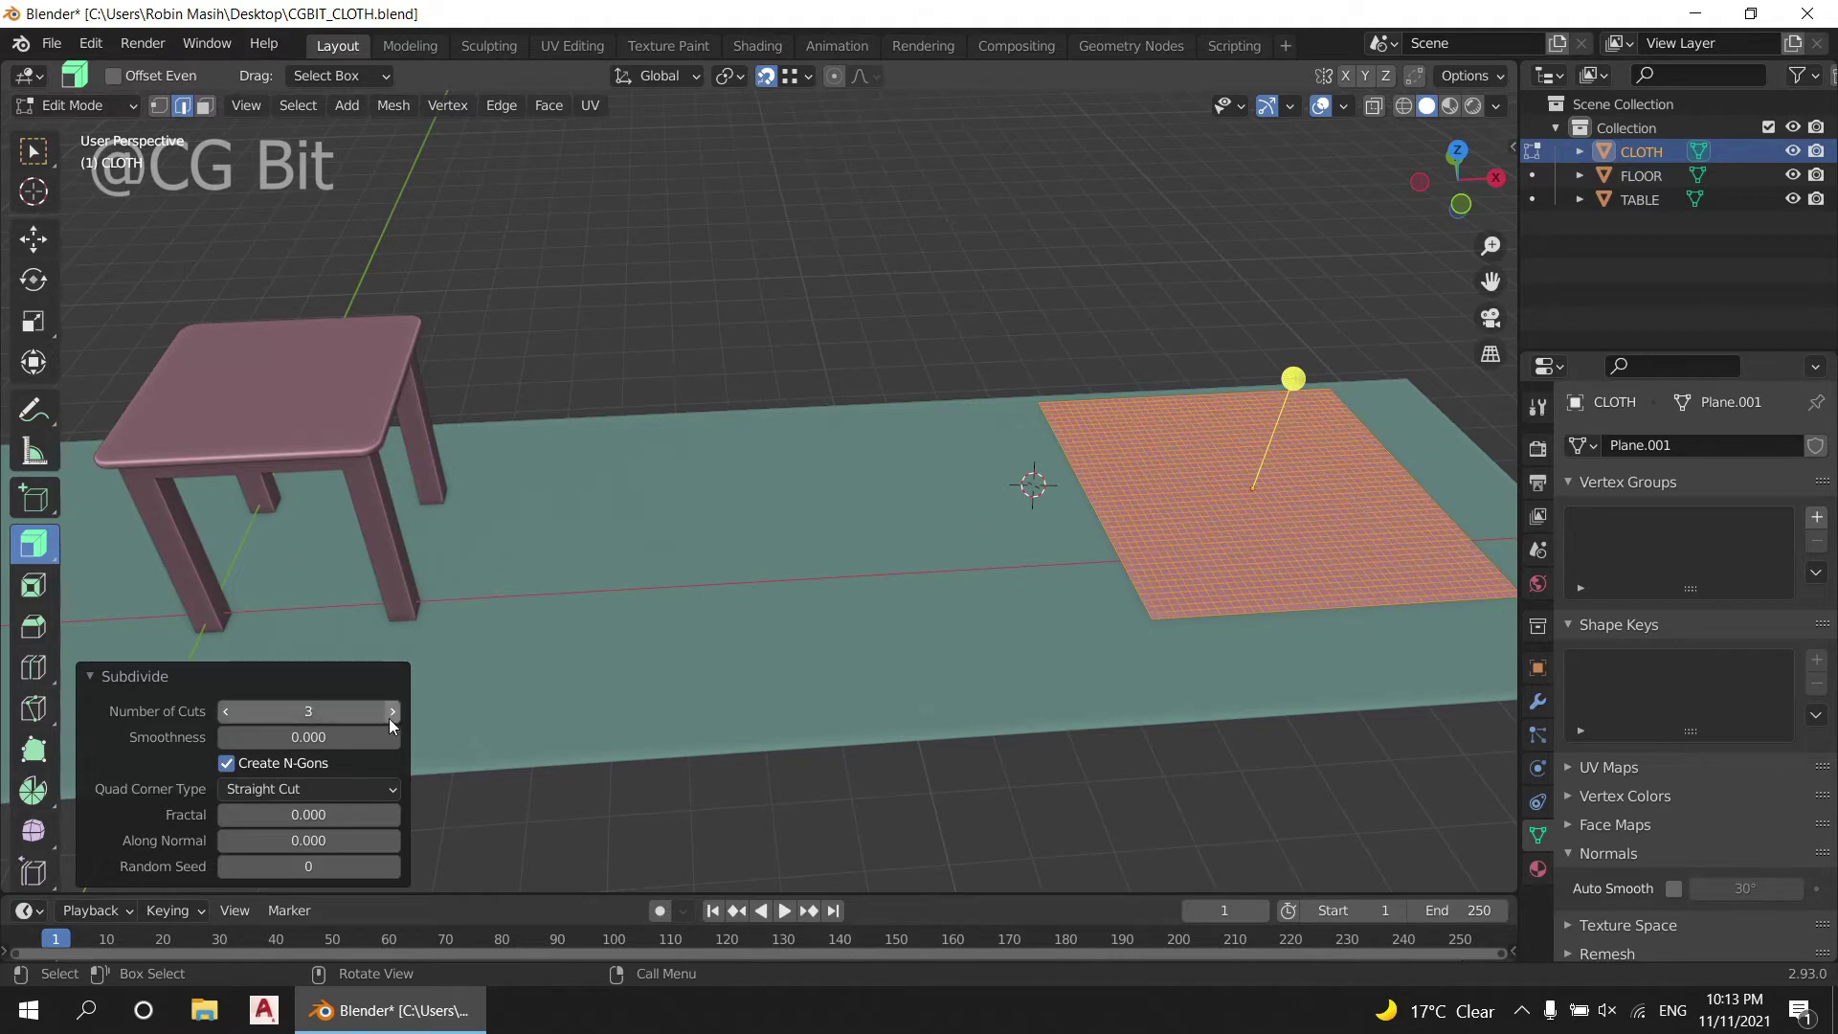
pyautogui.press('KP_Decimal')
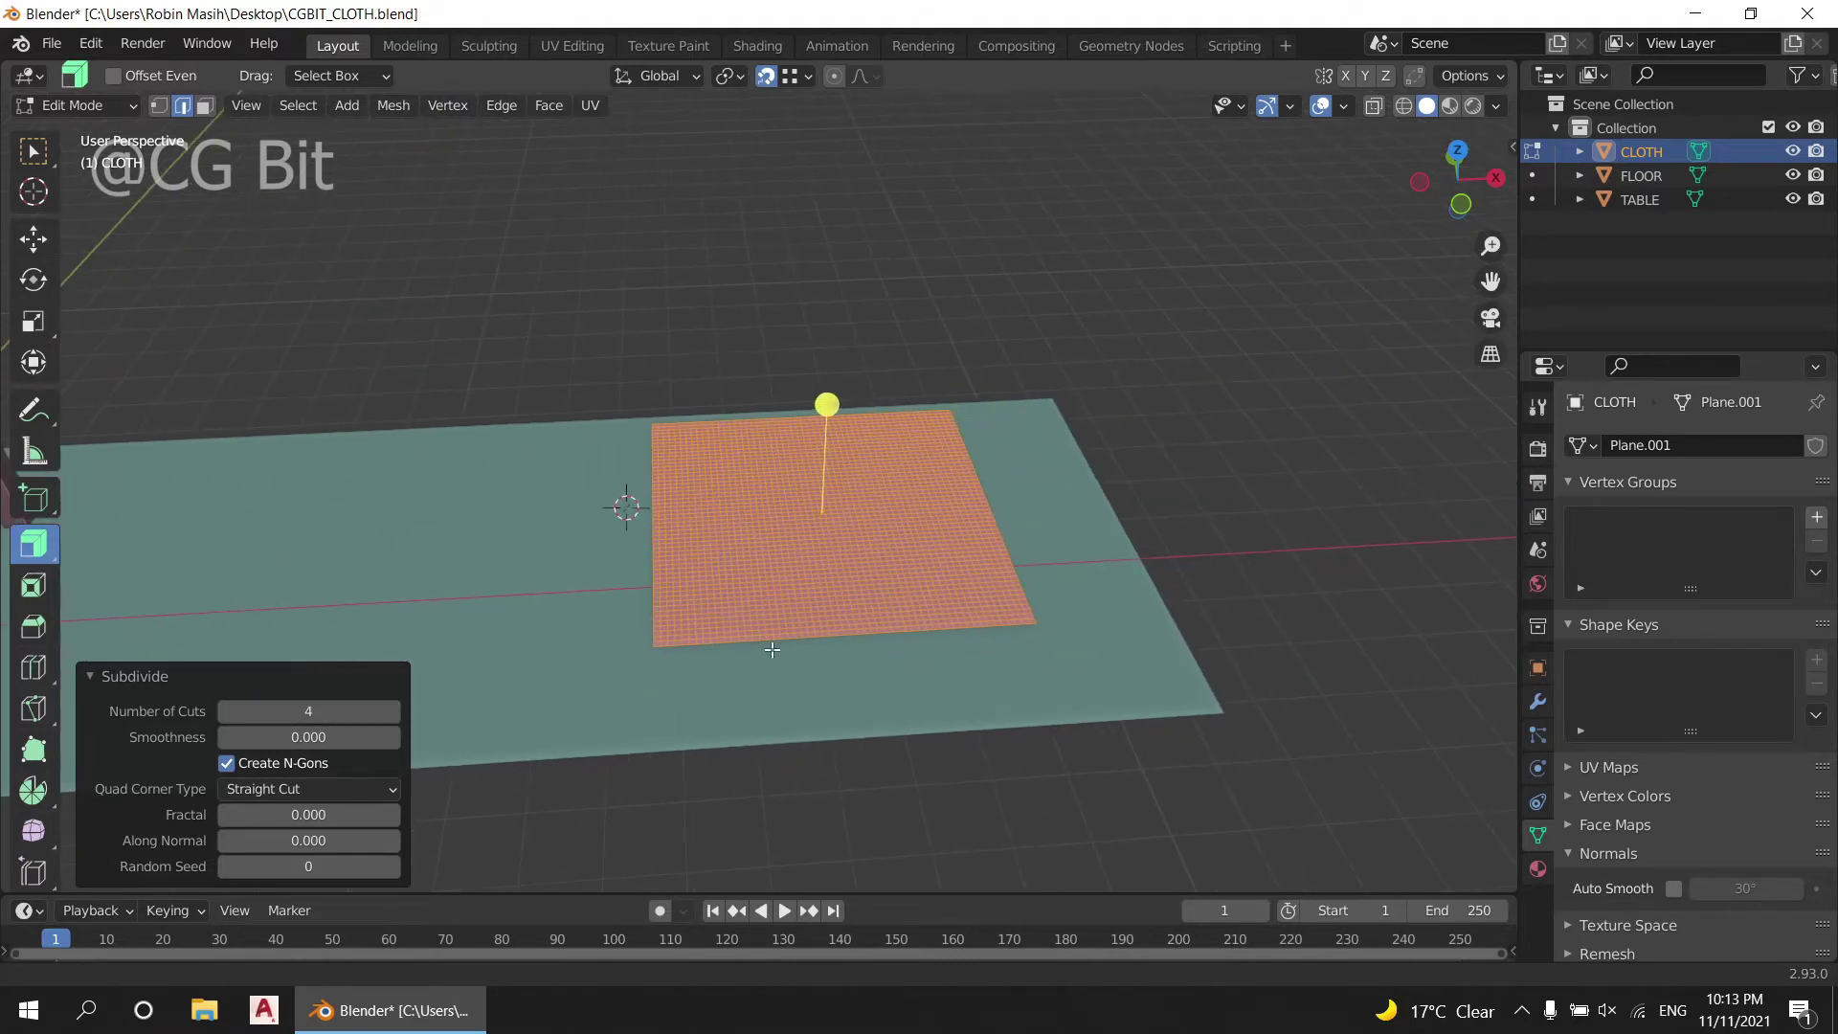
pyautogui.click(226, 710)
pyautogui.press('`')
pyautogui.click(862, 608)
pyautogui.moveTo(863, 608); pyautogui.dragTo(548, 715, button='middle')
# Step: Add the vertex group Group to CLOTH, assign vertices, and exit Edit Mode
pyautogui.press('Tab')
pyautogui.moveTo(694, 655)
pyautogui.mouseDown(button='middle')
pyautogui.moveTo(799, 691)
pyautogui.moveTo(915, 518)
pyautogui.mouseUp(button='middle')
pyautogui.press('Tab')
pyautogui.hotkey('alt', 'a')
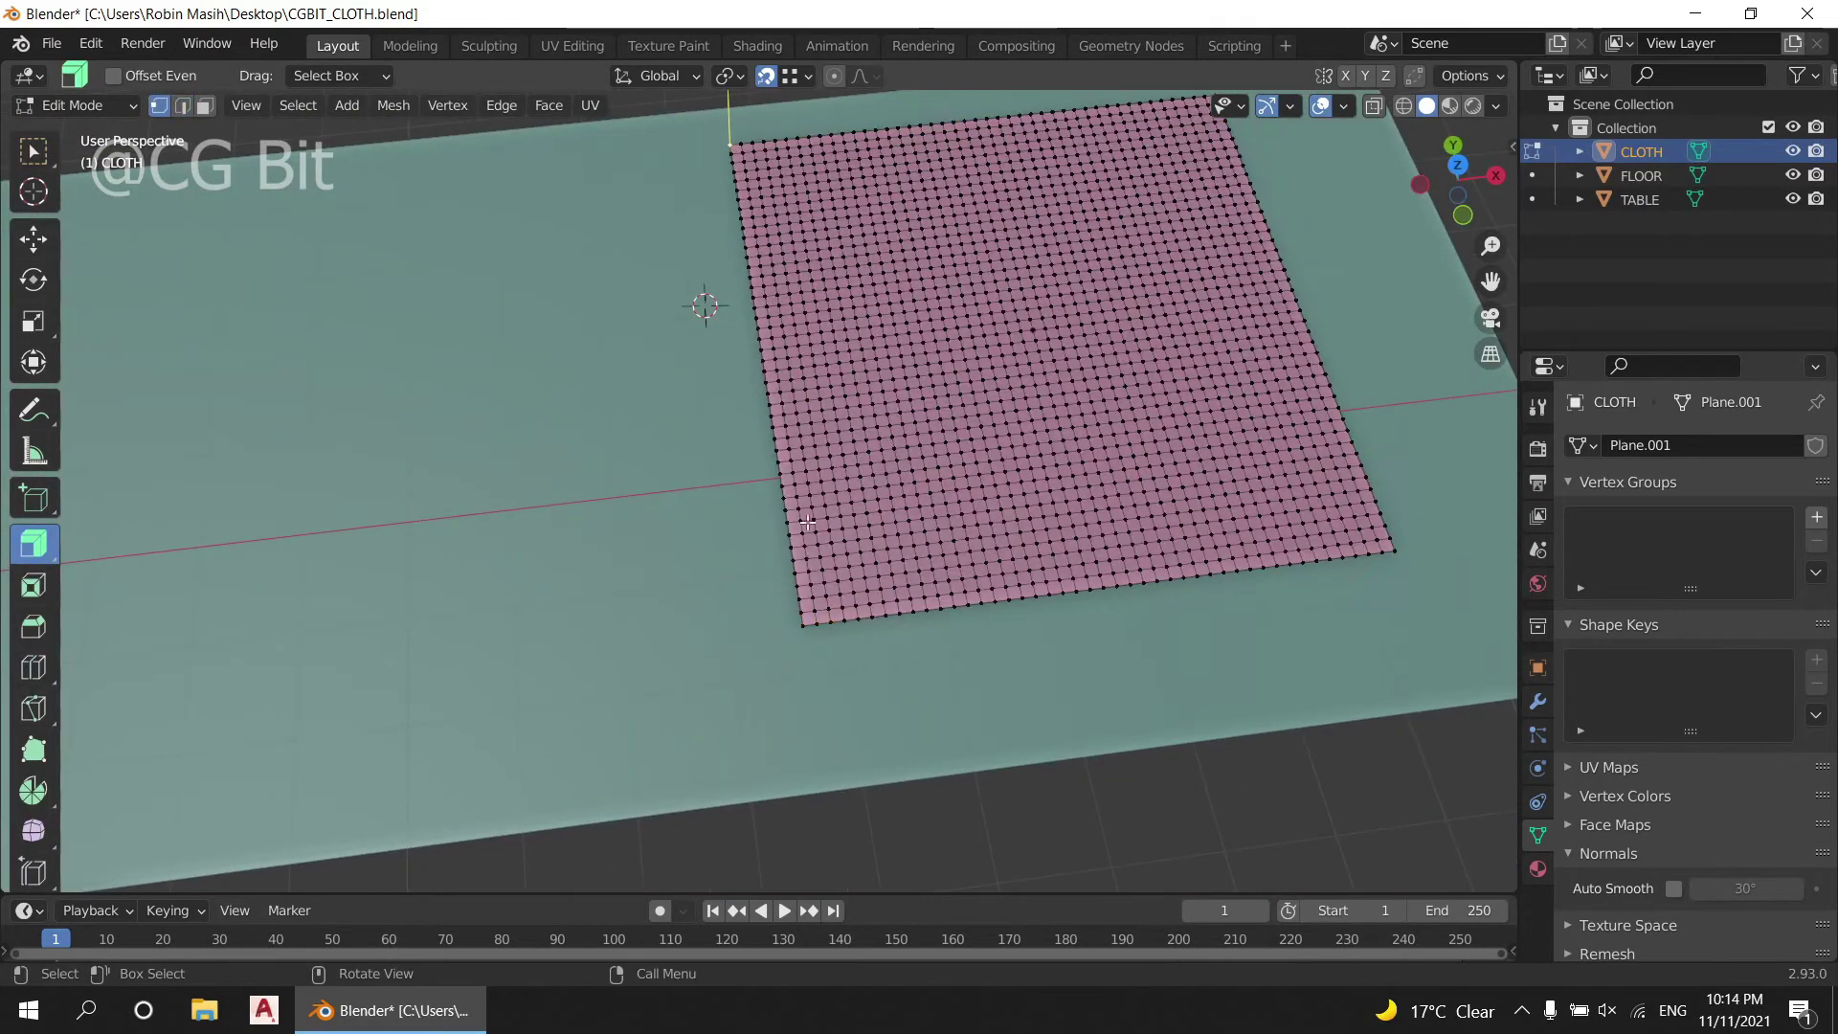
pyautogui.moveTo(802, 624)
pyautogui.mouseDown(button='middle')
pyautogui.moveTo(752, 316)
pyautogui.moveTo(772, 352)
pyautogui.mouseUp(button='middle')
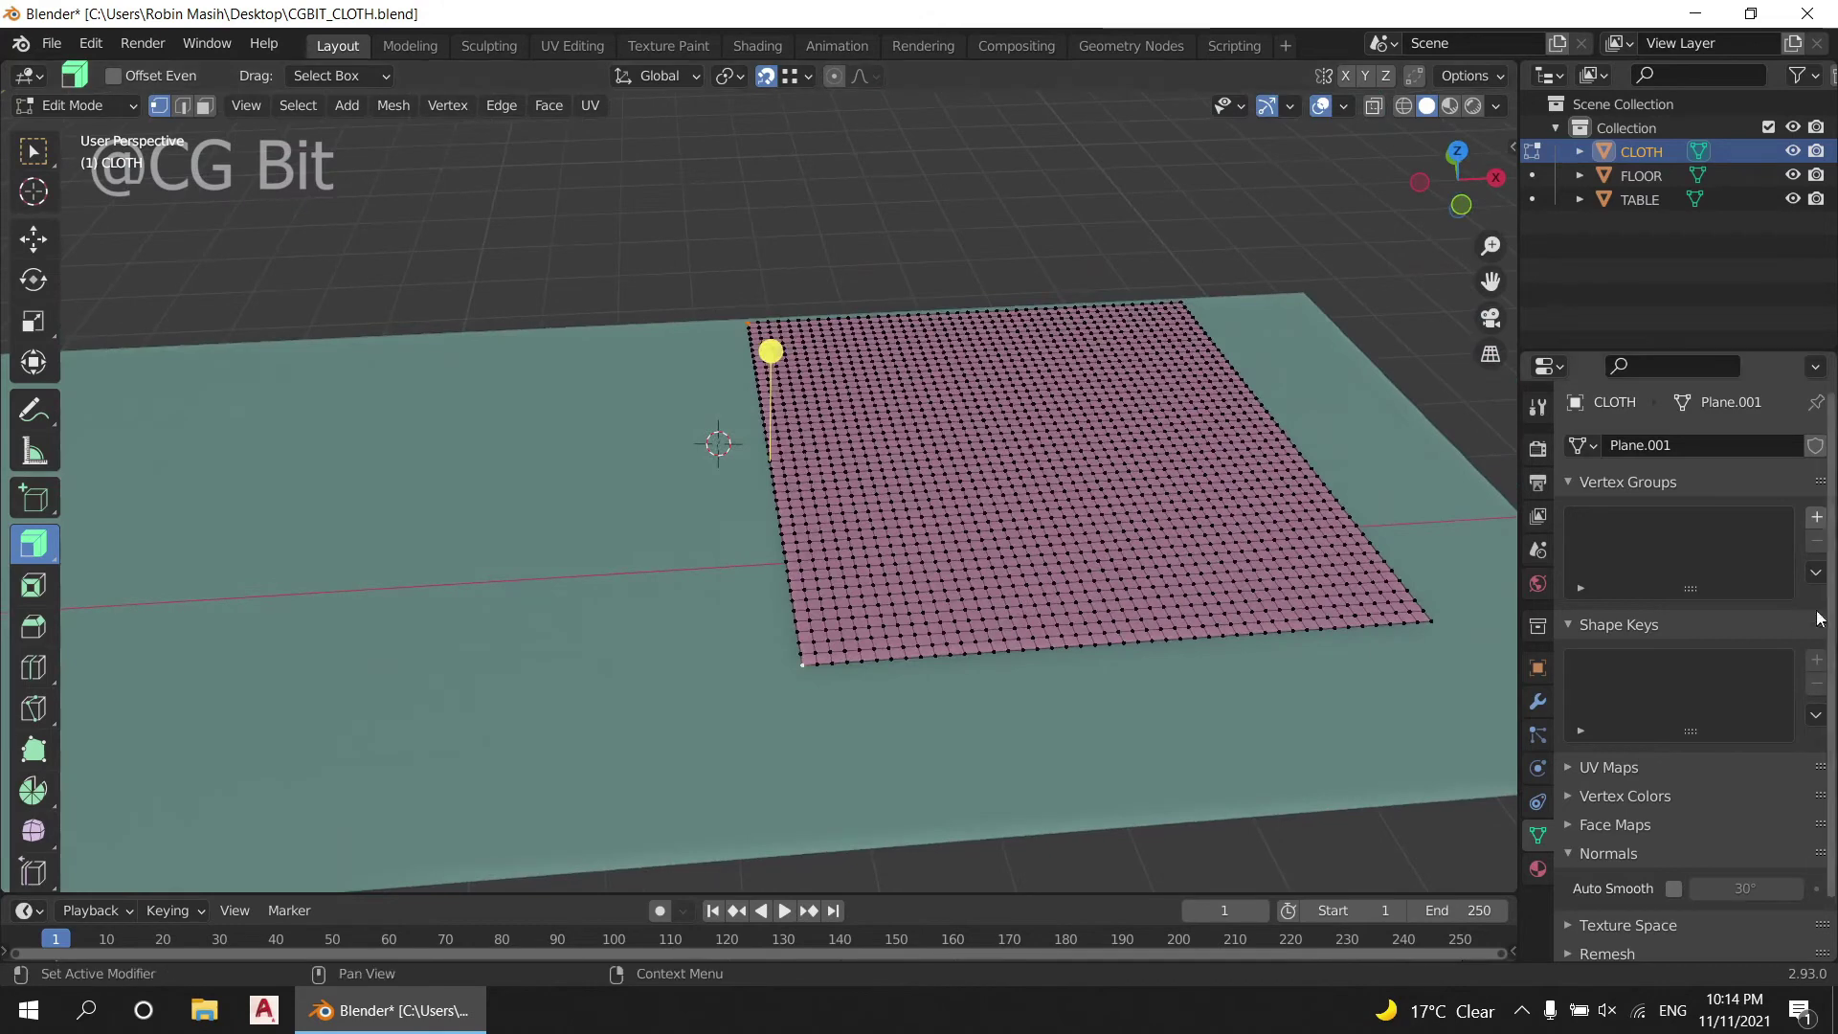
pyautogui.click(1817, 519)
pyautogui.click(1594, 669)
pyautogui.scroll(-3, 862, 575)
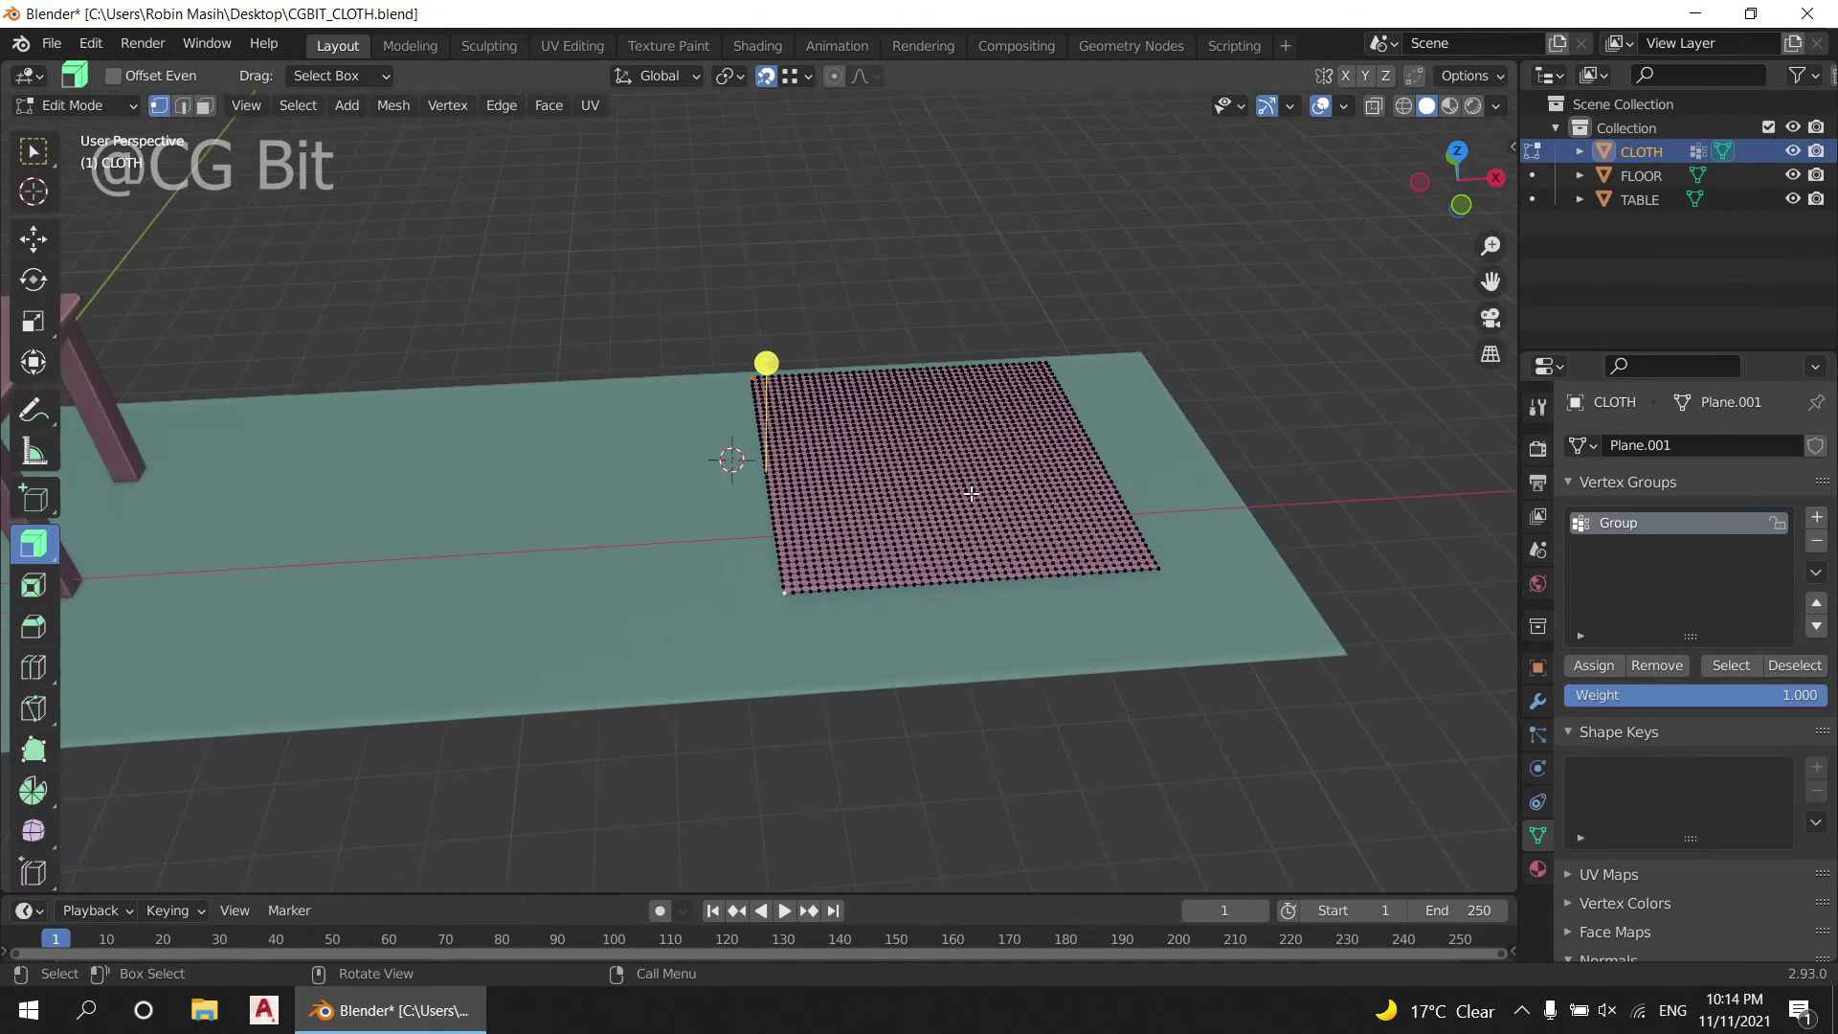
pyautogui.press('Tab')
pyautogui.moveTo(907, 605); pyautogui.dragTo(1070, 512, button='middle')
pyautogui.scroll(-2, 1069, 511)
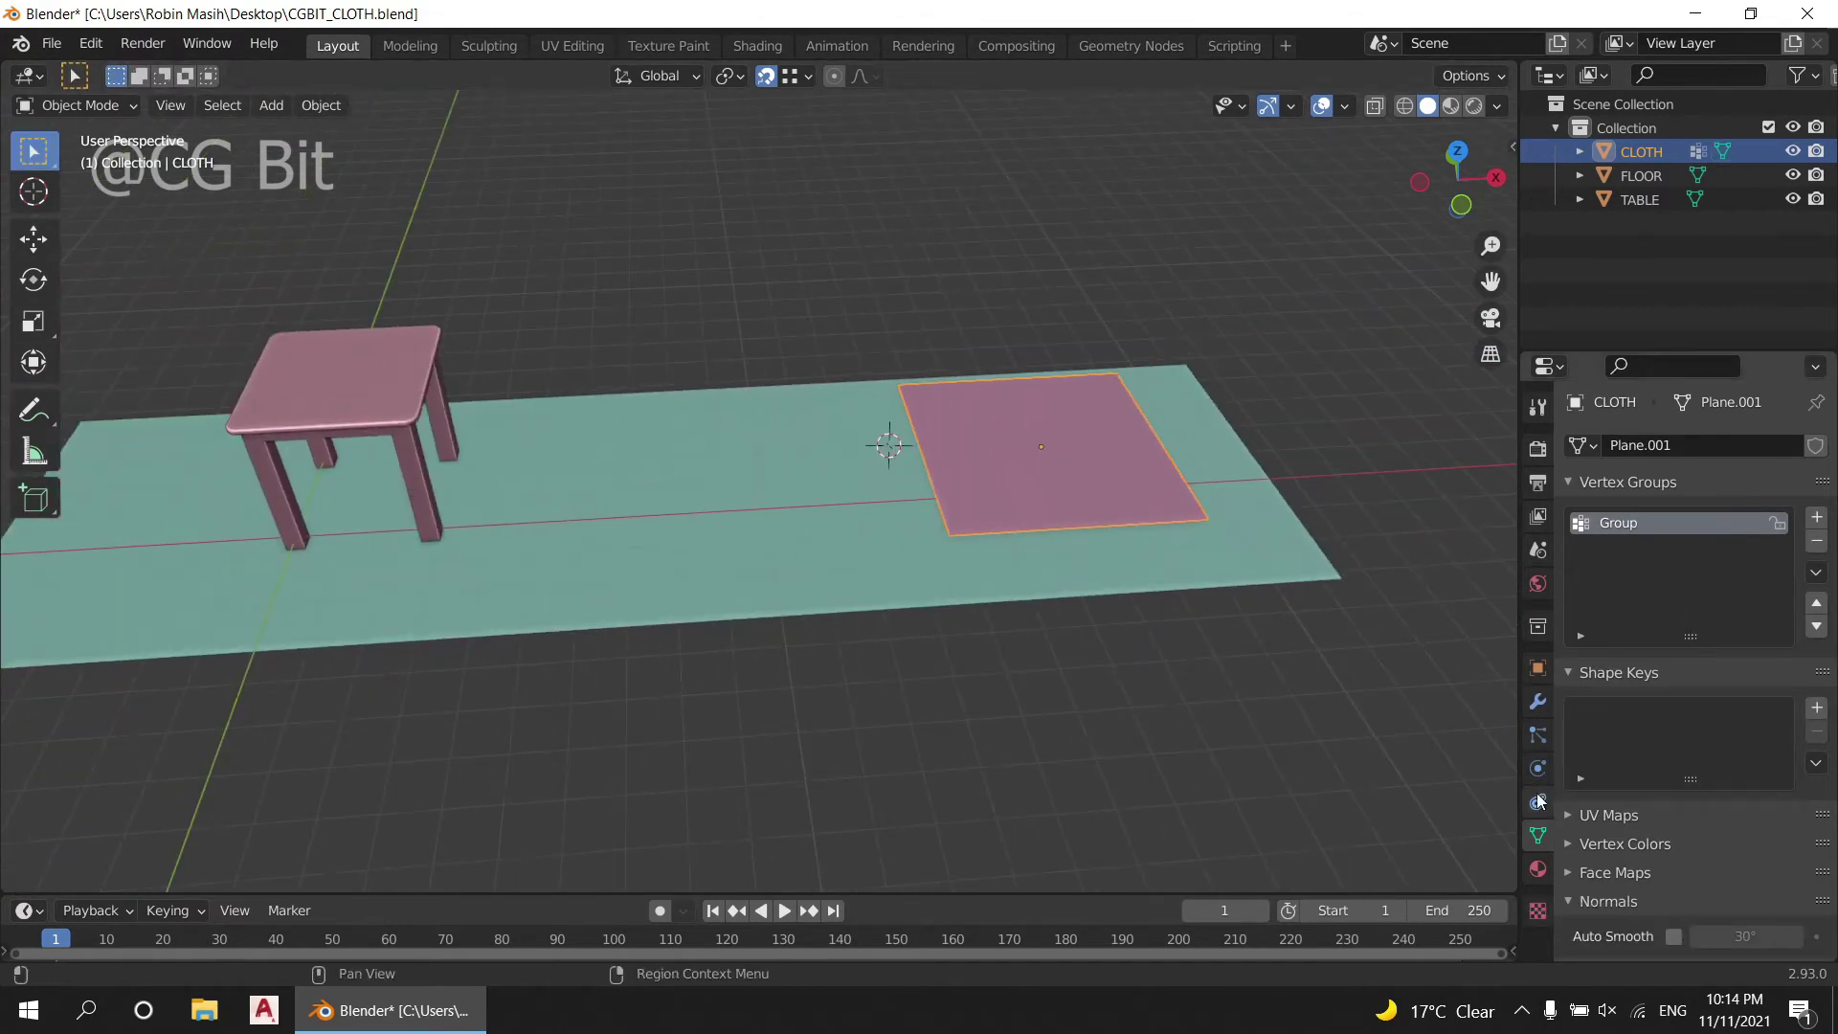
# Step: Create a new collection in the Outliner and name it COL
pyautogui.click(1537, 769)
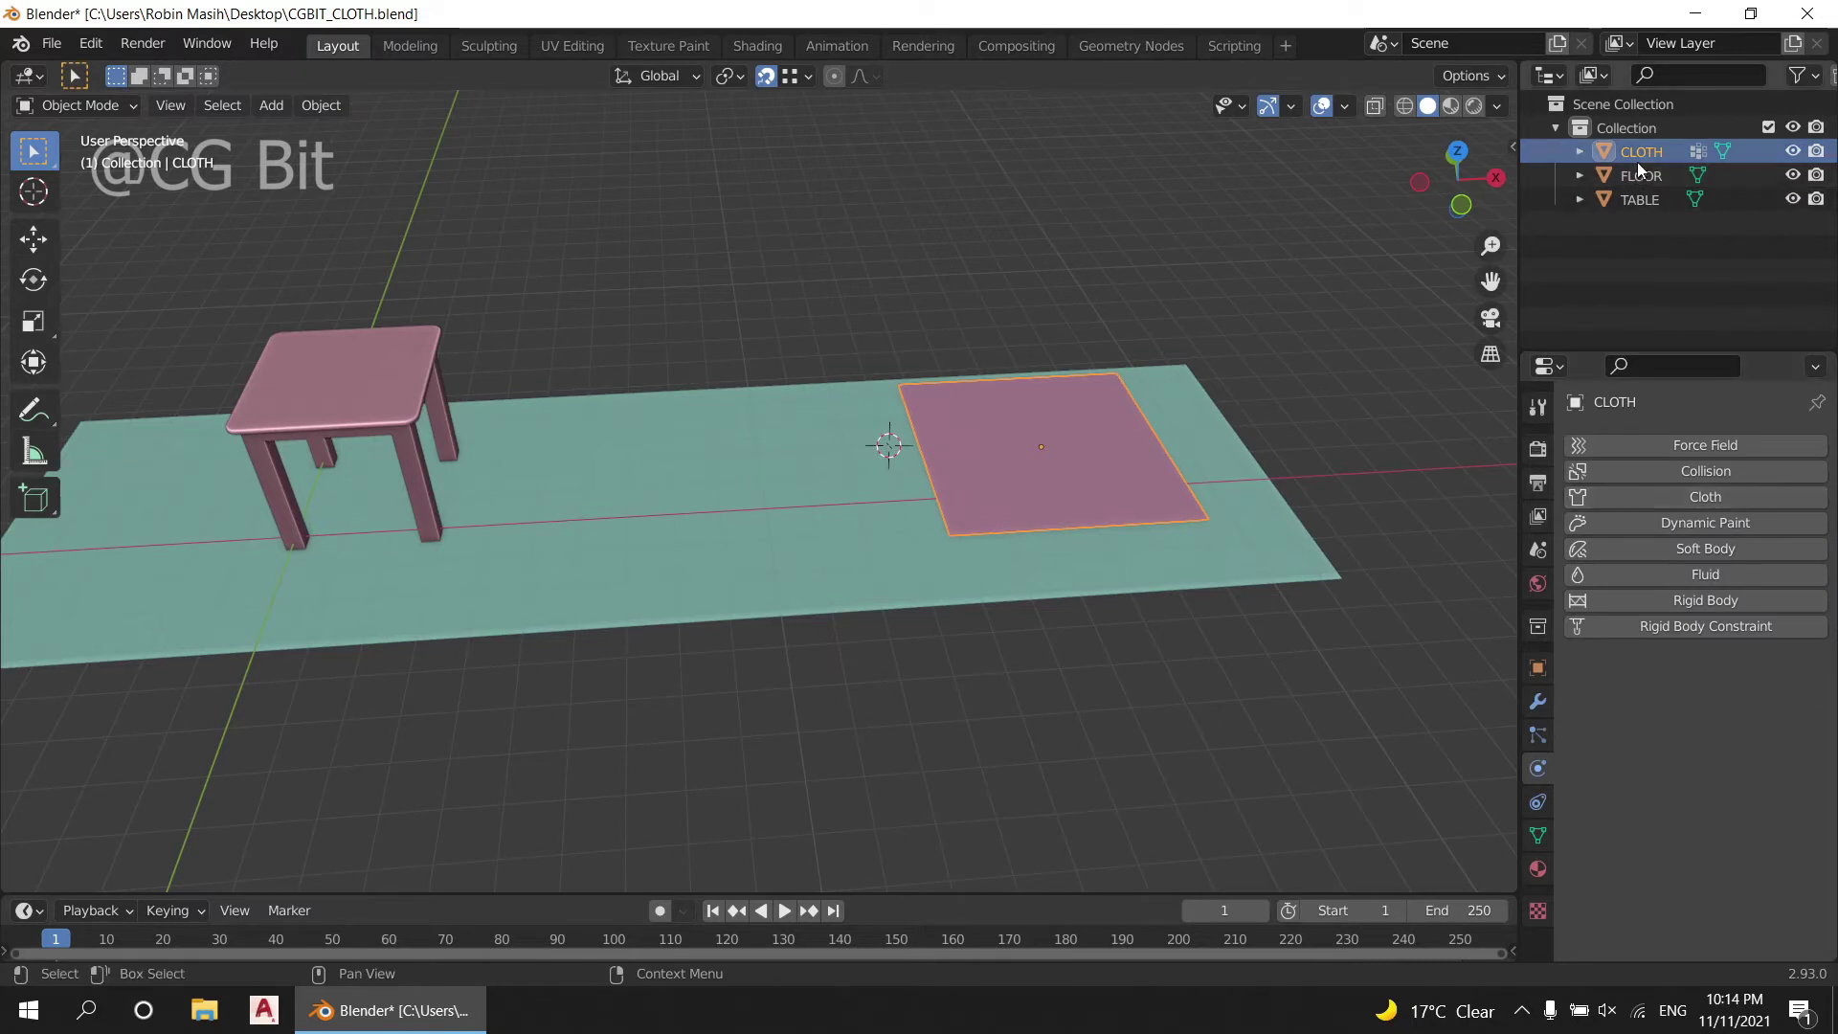
pyautogui.rightClick(1624, 261)
pyautogui.click(1599, 268)
pyautogui.click(1656, 223)
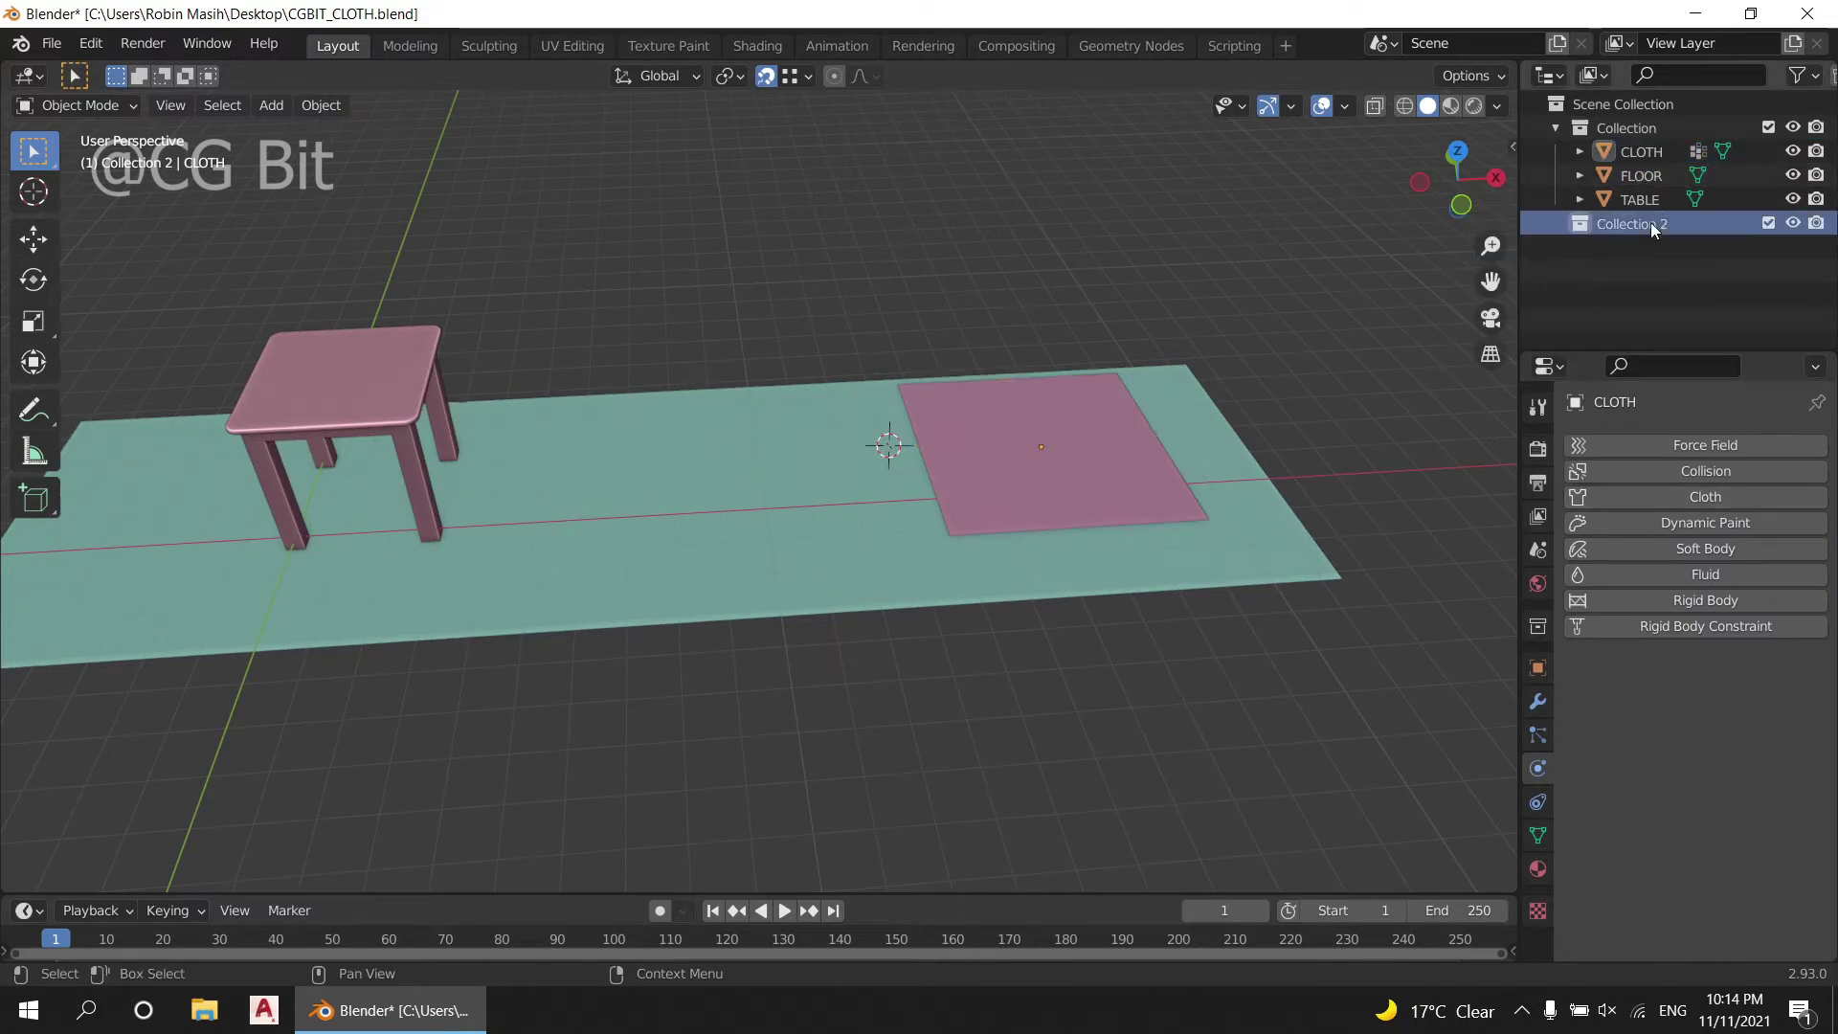
pyautogui.doubleClick(1652, 222)
pyautogui.write('COL')
# Step: Move FLOOR and TABLE into COL, leaving Collection as the active collection
pyautogui.click(1649, 197)
pyautogui.keyDown('ctrl'); pyautogui.click(1649, 177); pyautogui.keyUp('ctrl')
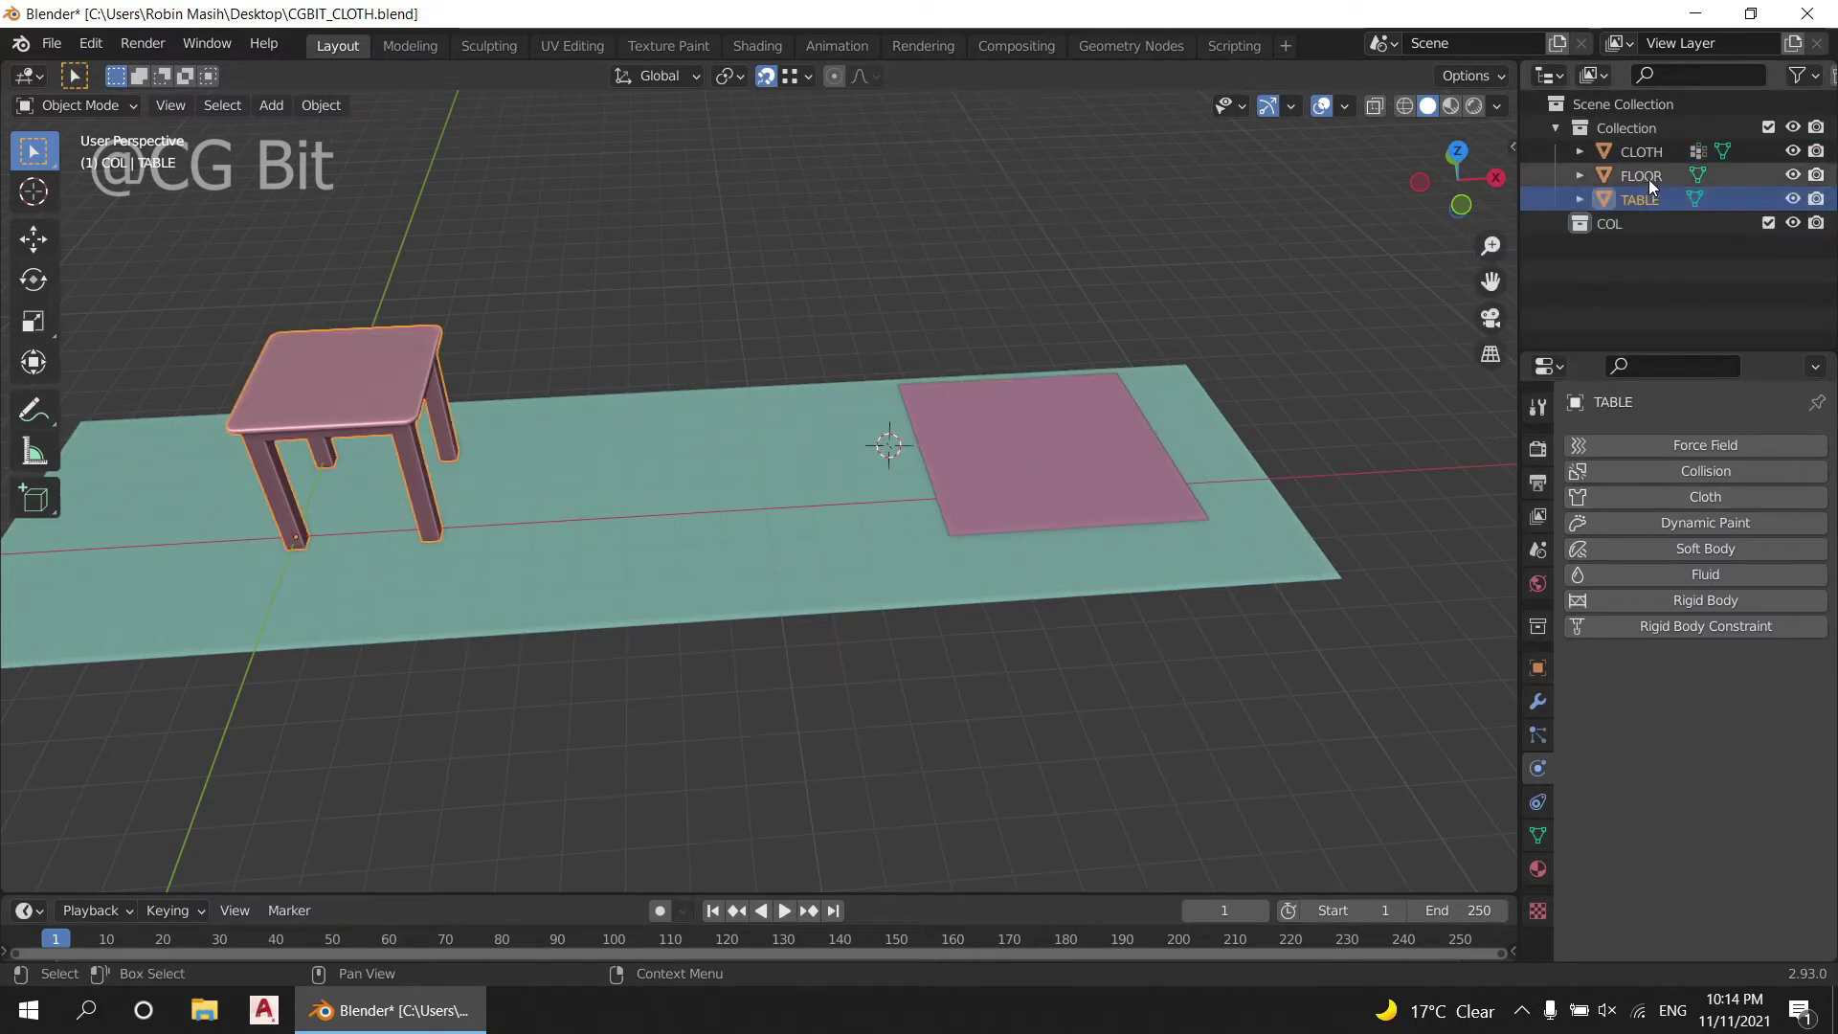
pyautogui.moveTo(1650, 179); pyautogui.dragTo(1633, 223)
pyautogui.click(1612, 177)
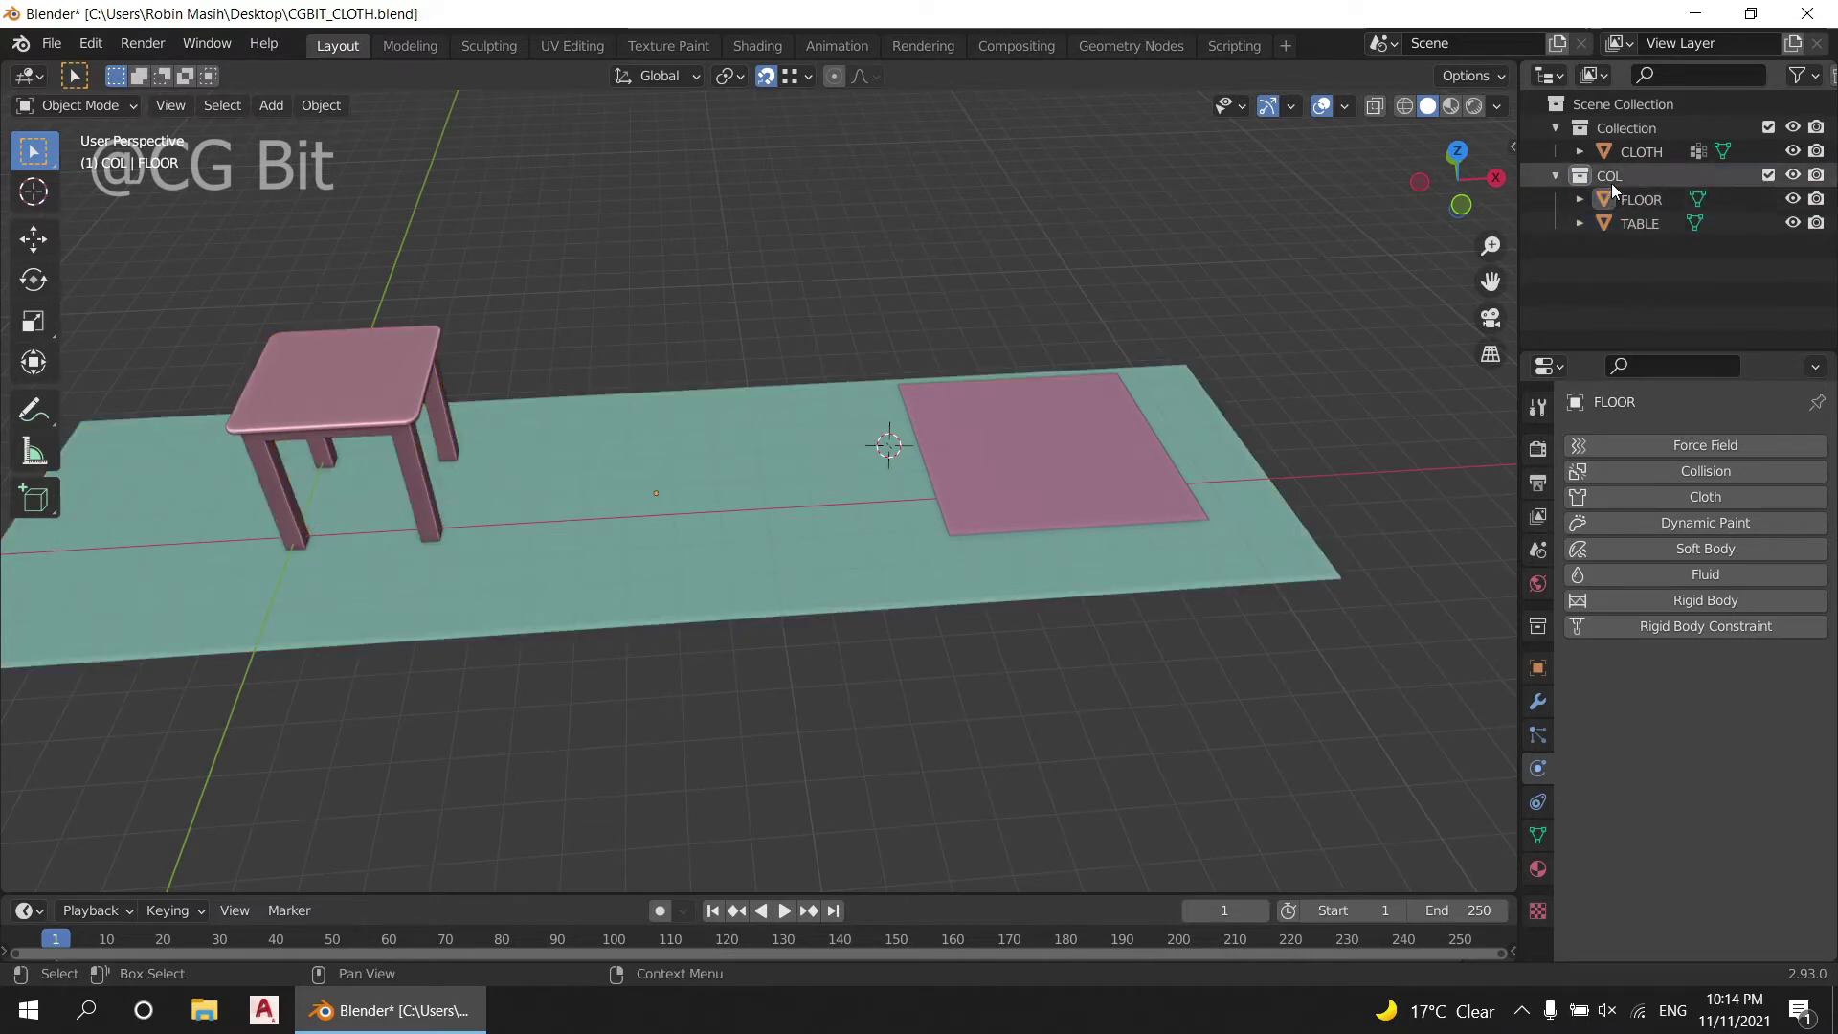
pyautogui.click(1618, 134)
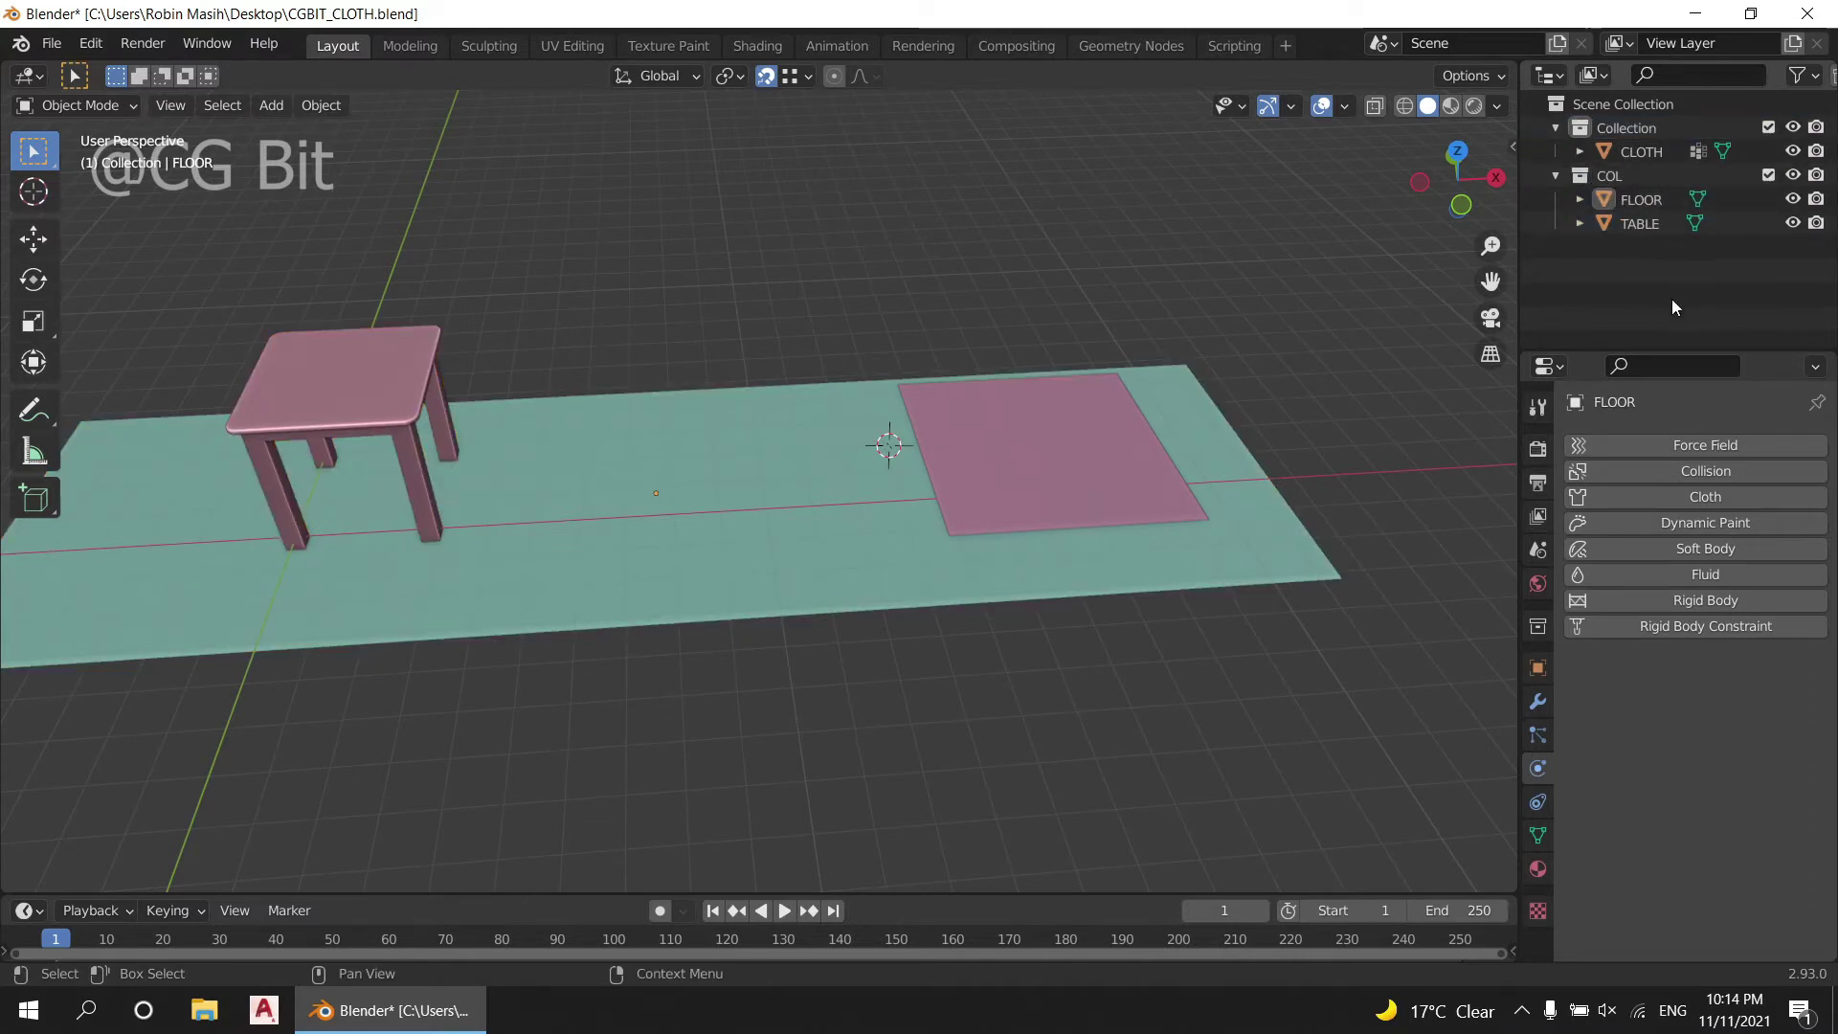
# Step: Give CLOTH cloth physics colliding with COL and pinned by Group
pyautogui.click(1641, 151)
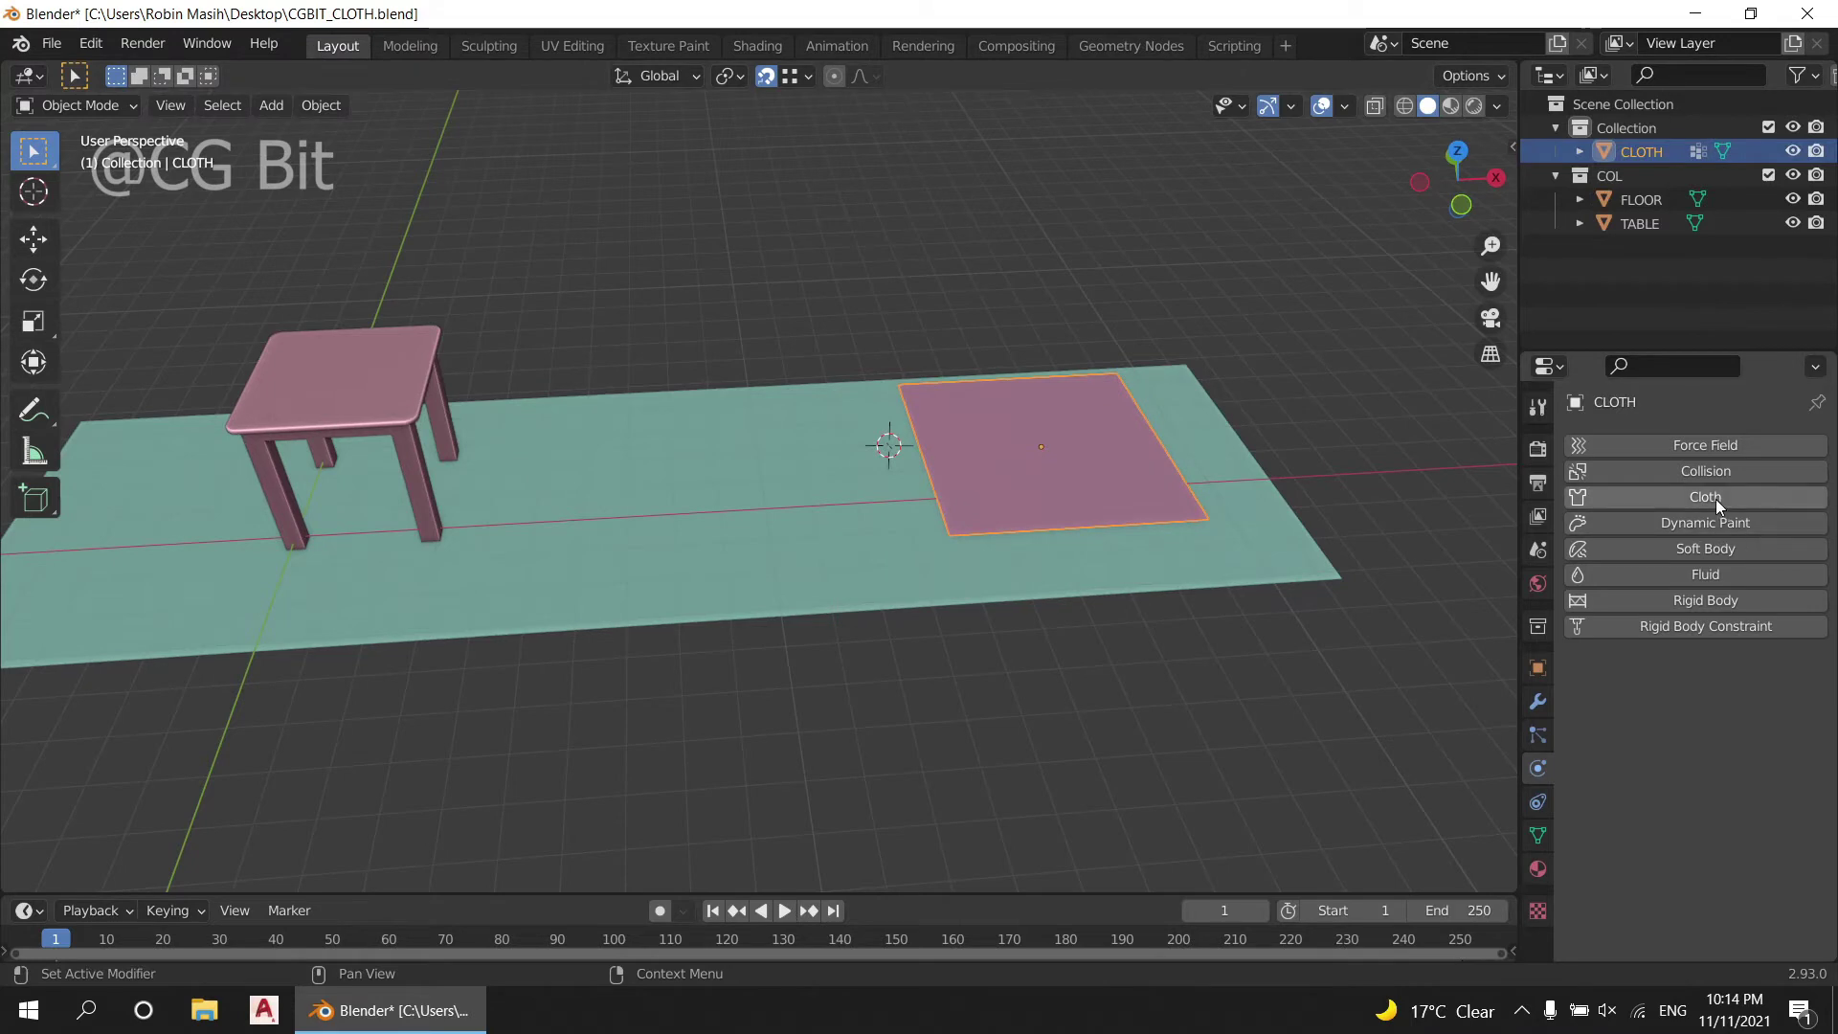
pyautogui.click(1716, 498)
pyautogui.scroll(-1, 1719, 726)
pyautogui.scroll(-5, 1718, 720)
pyautogui.scroll(-5, 1722, 697)
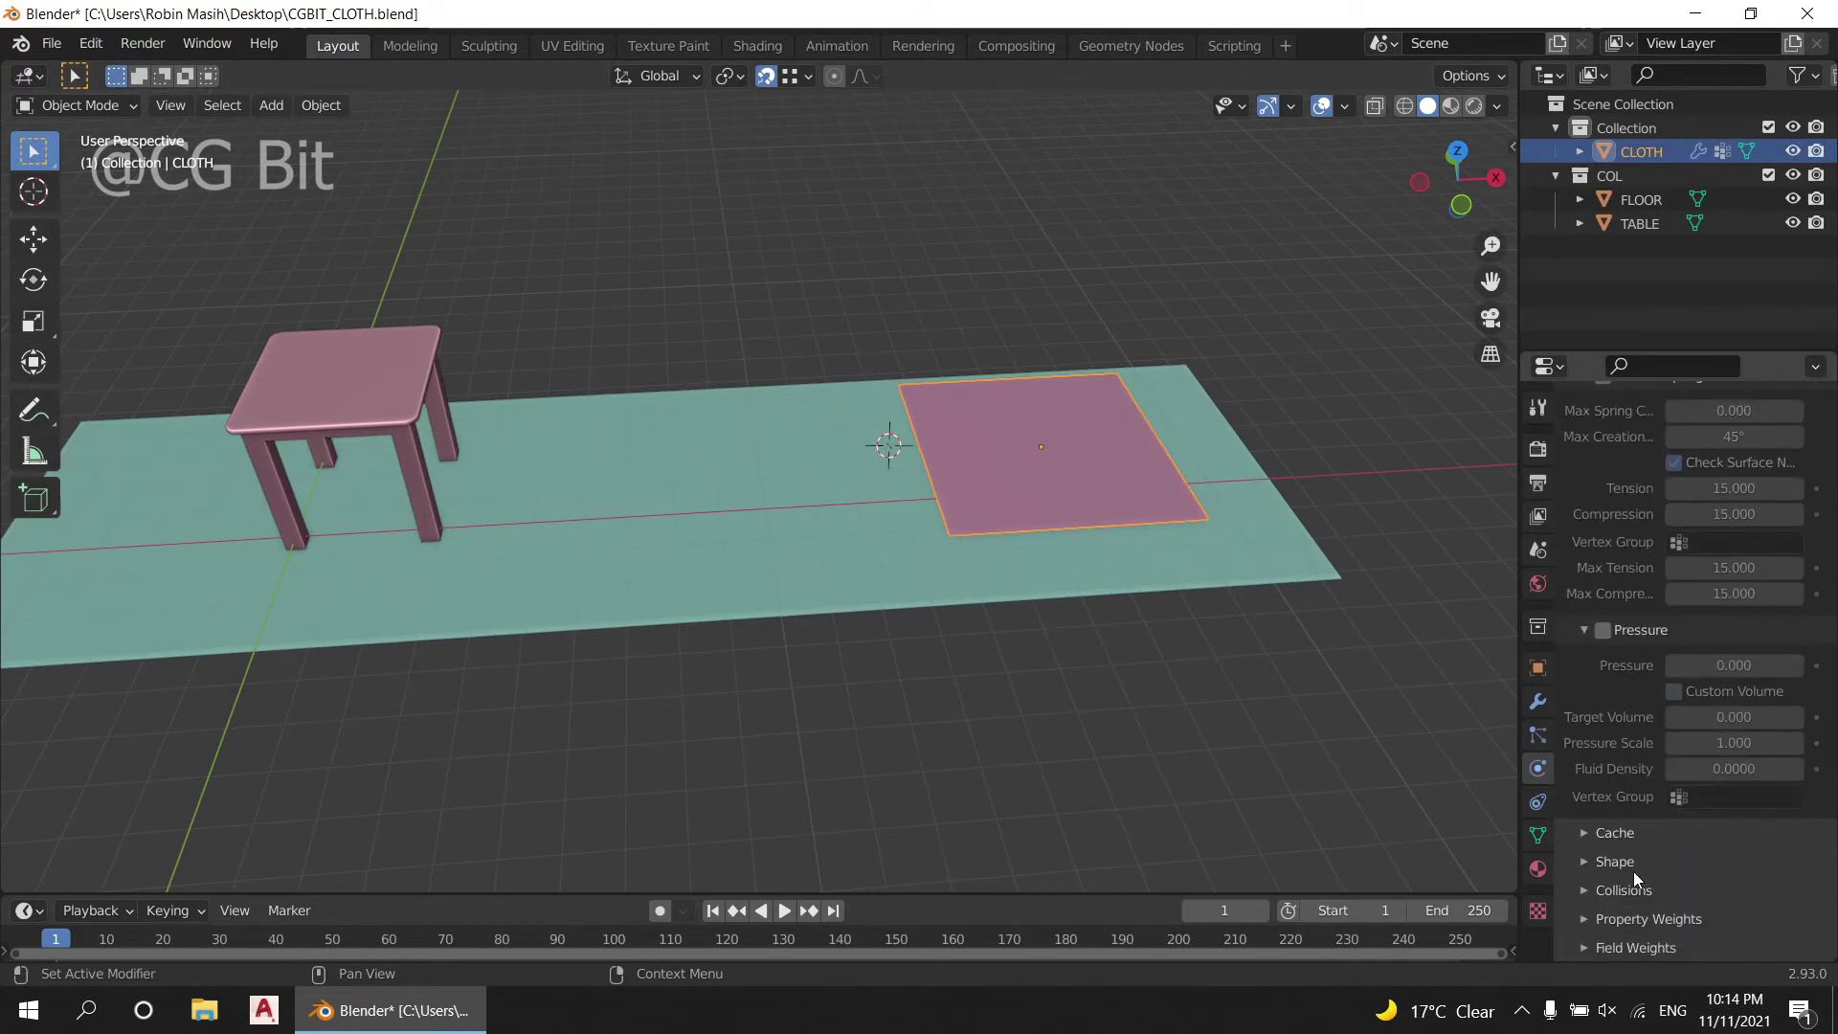
pyautogui.scroll(-5, 1718, 864)
pyautogui.click(1697, 734)
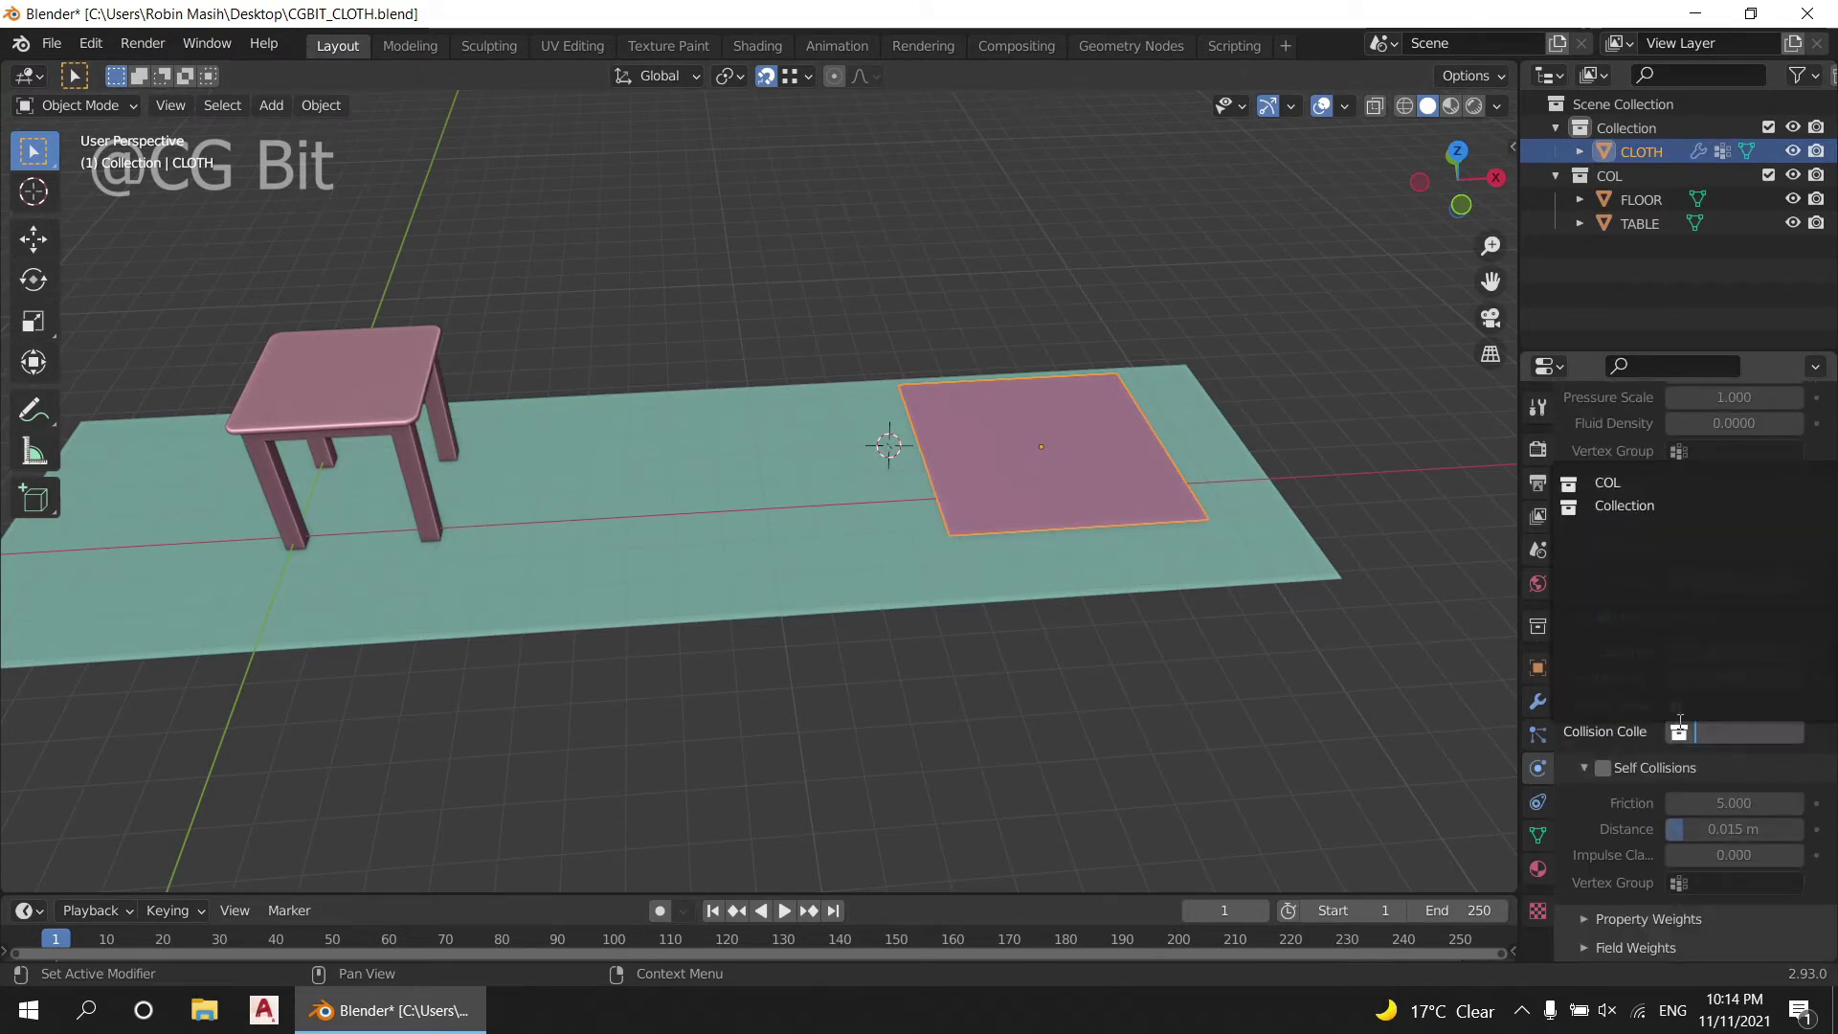
pyautogui.click(1638, 482)
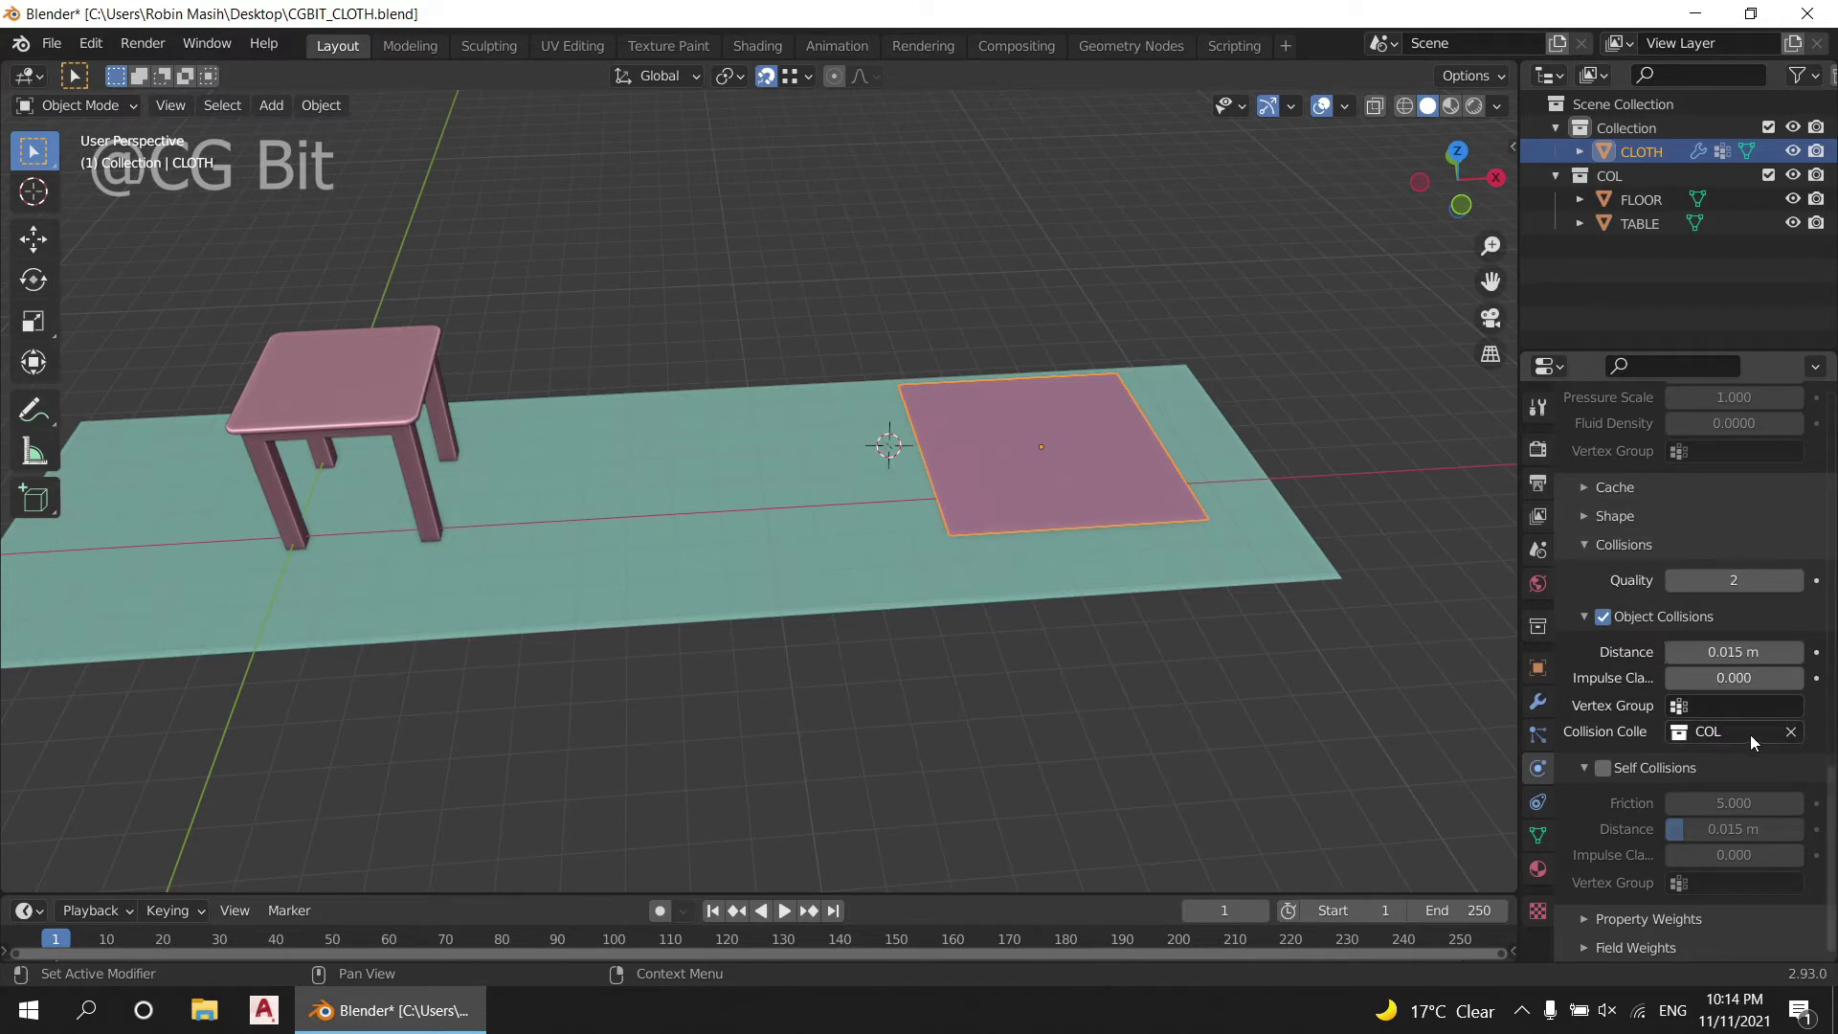
pyautogui.click(1628, 519)
pyautogui.click(1736, 552)
pyautogui.click(1696, 590)
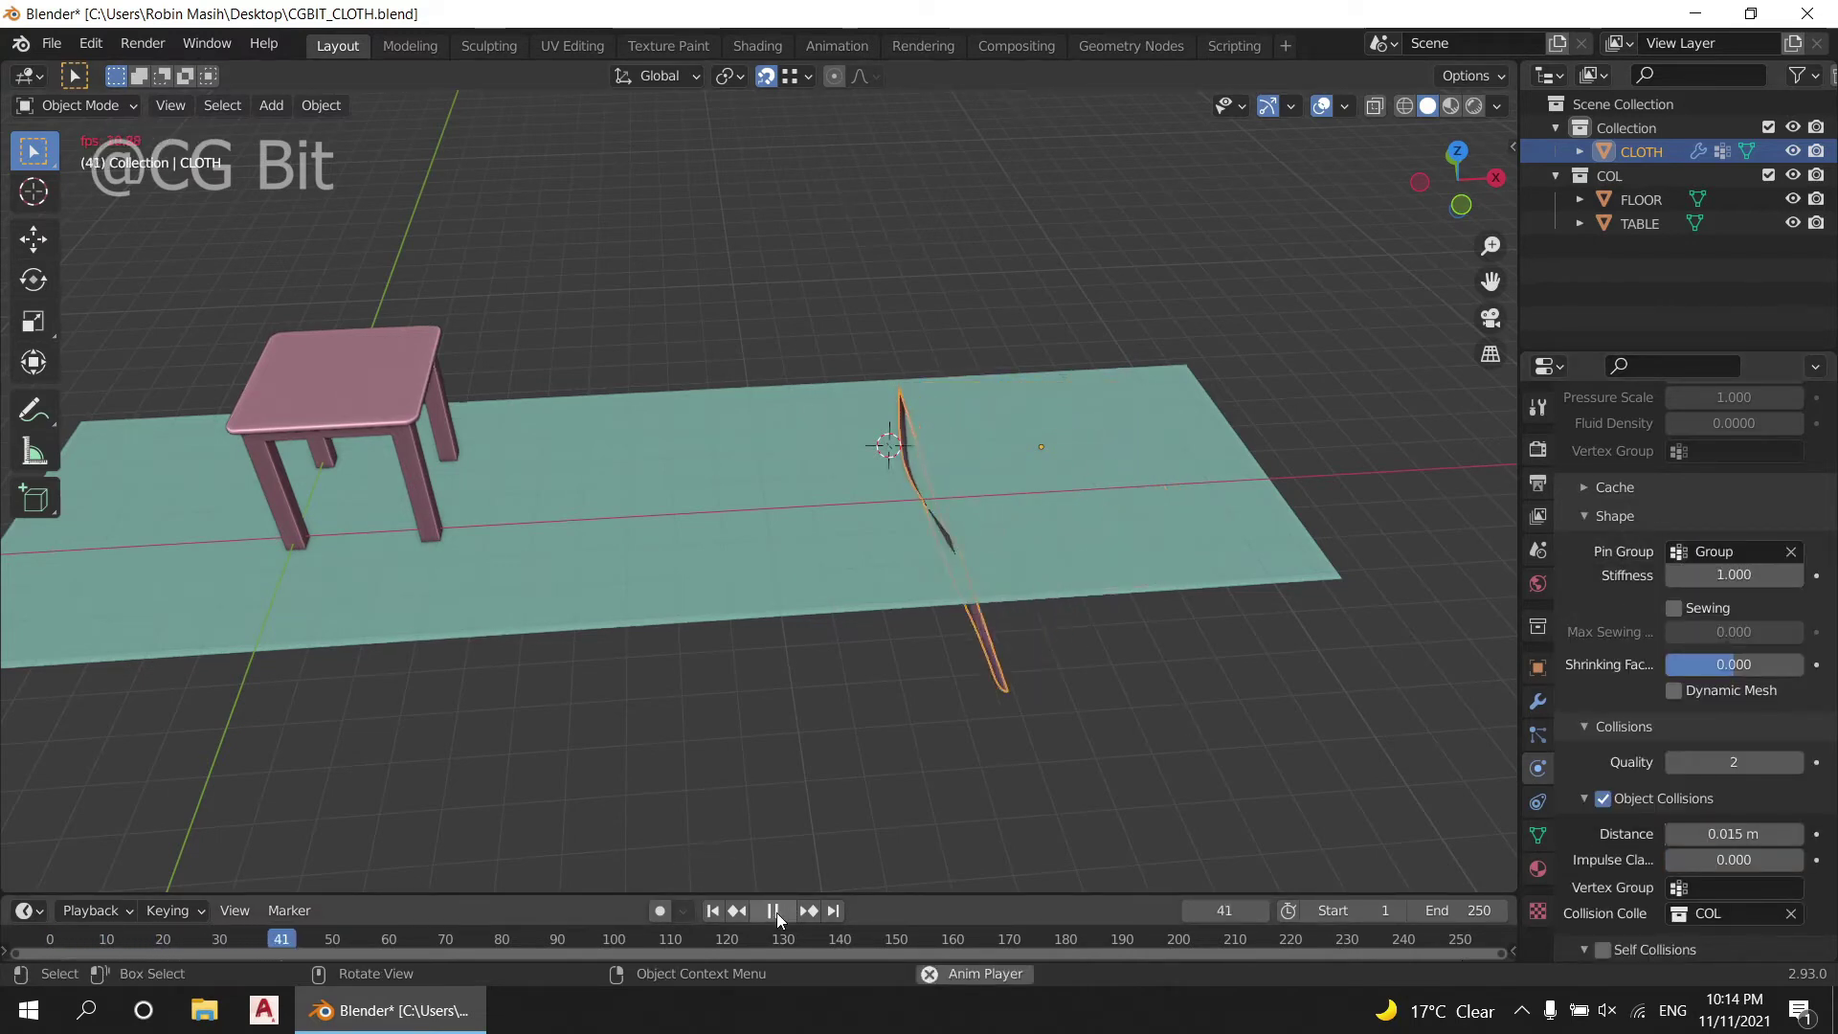
pyautogui.press('Escape')
# Step: Add collision physics to FLOOR and TABLE, then reset playback
pyautogui.click(567, 541)
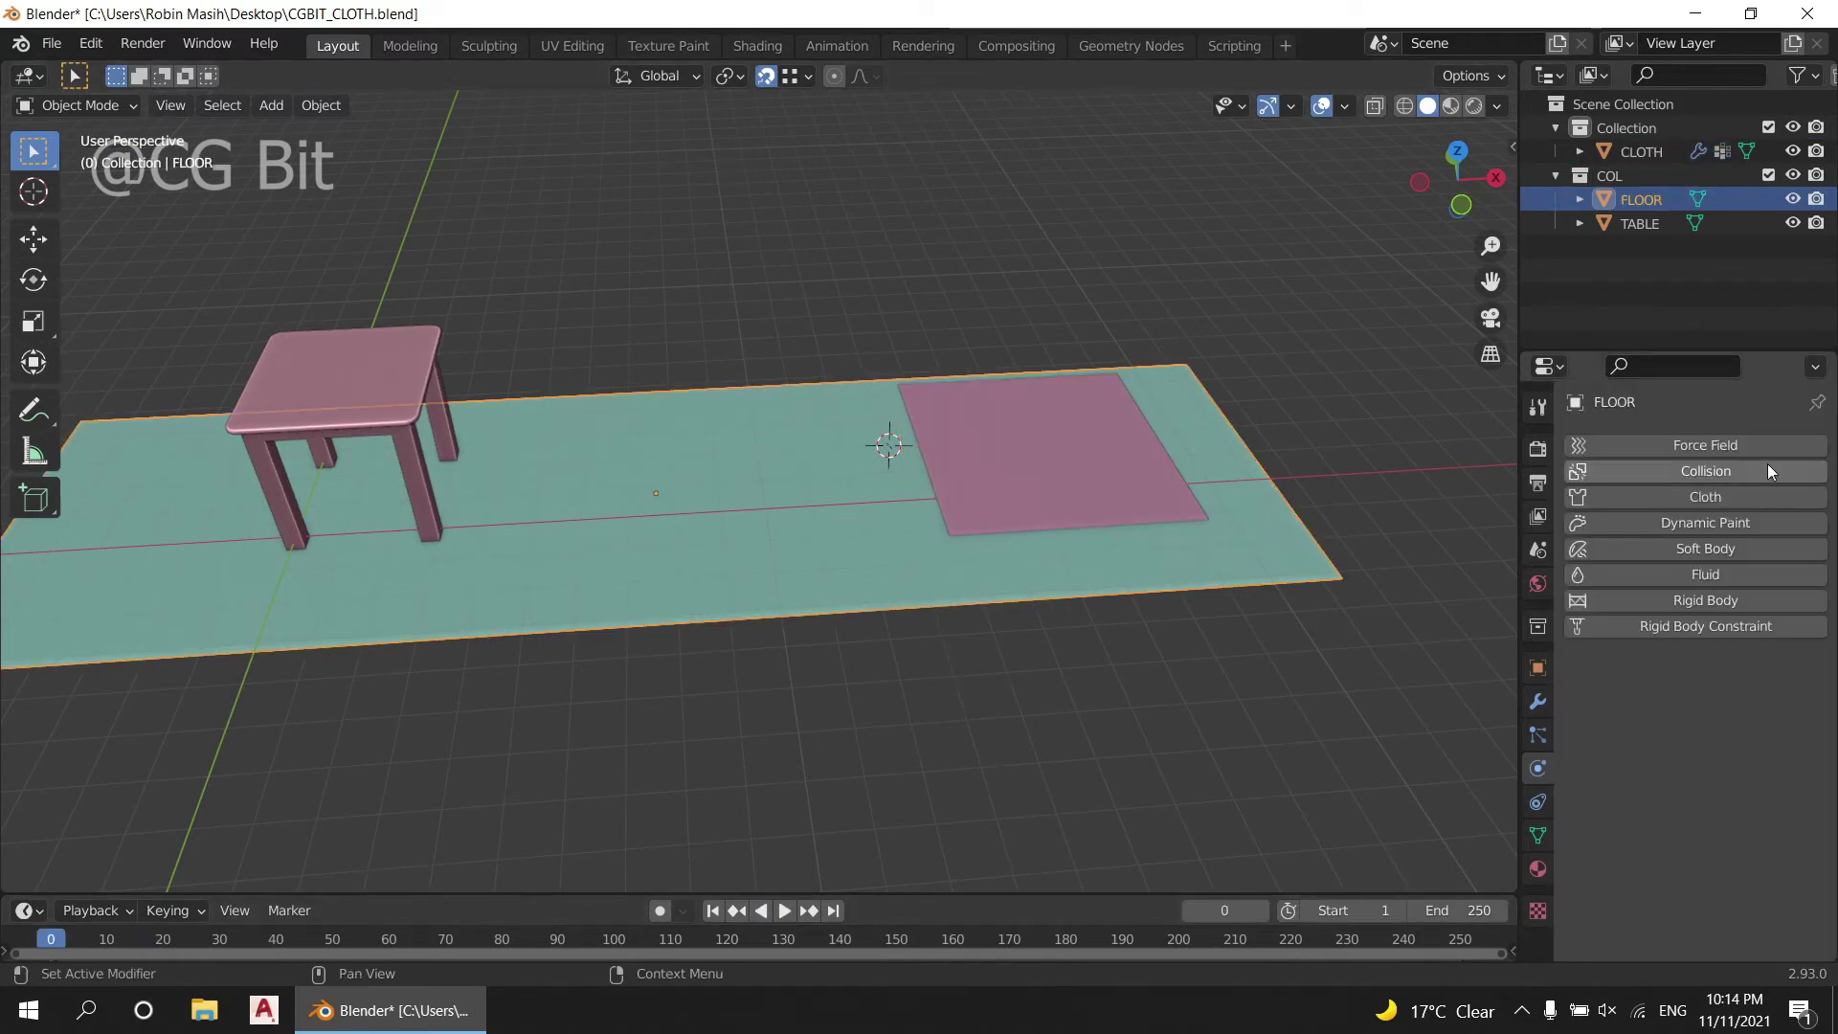
pyautogui.click(1737, 470)
pyautogui.click(369, 404)
pyautogui.click(1705, 473)
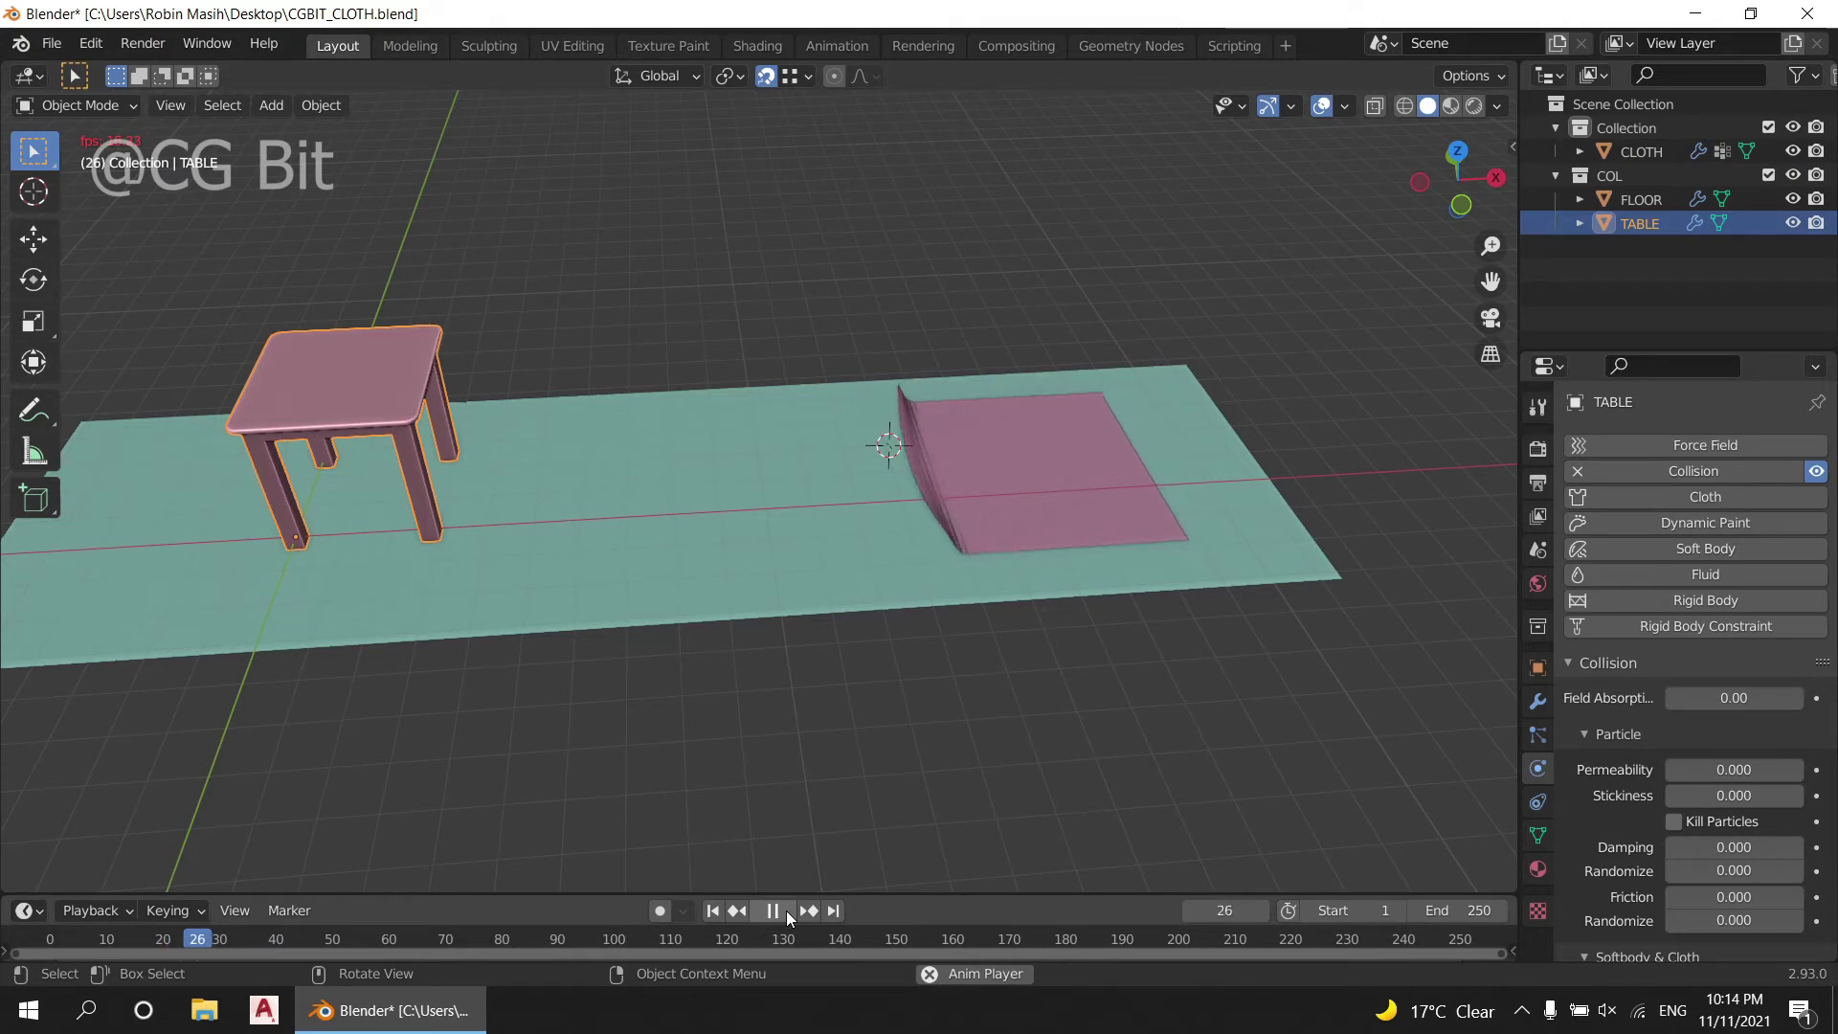
pyautogui.press('Escape')
pyautogui.scroll(3, 1032, 454)
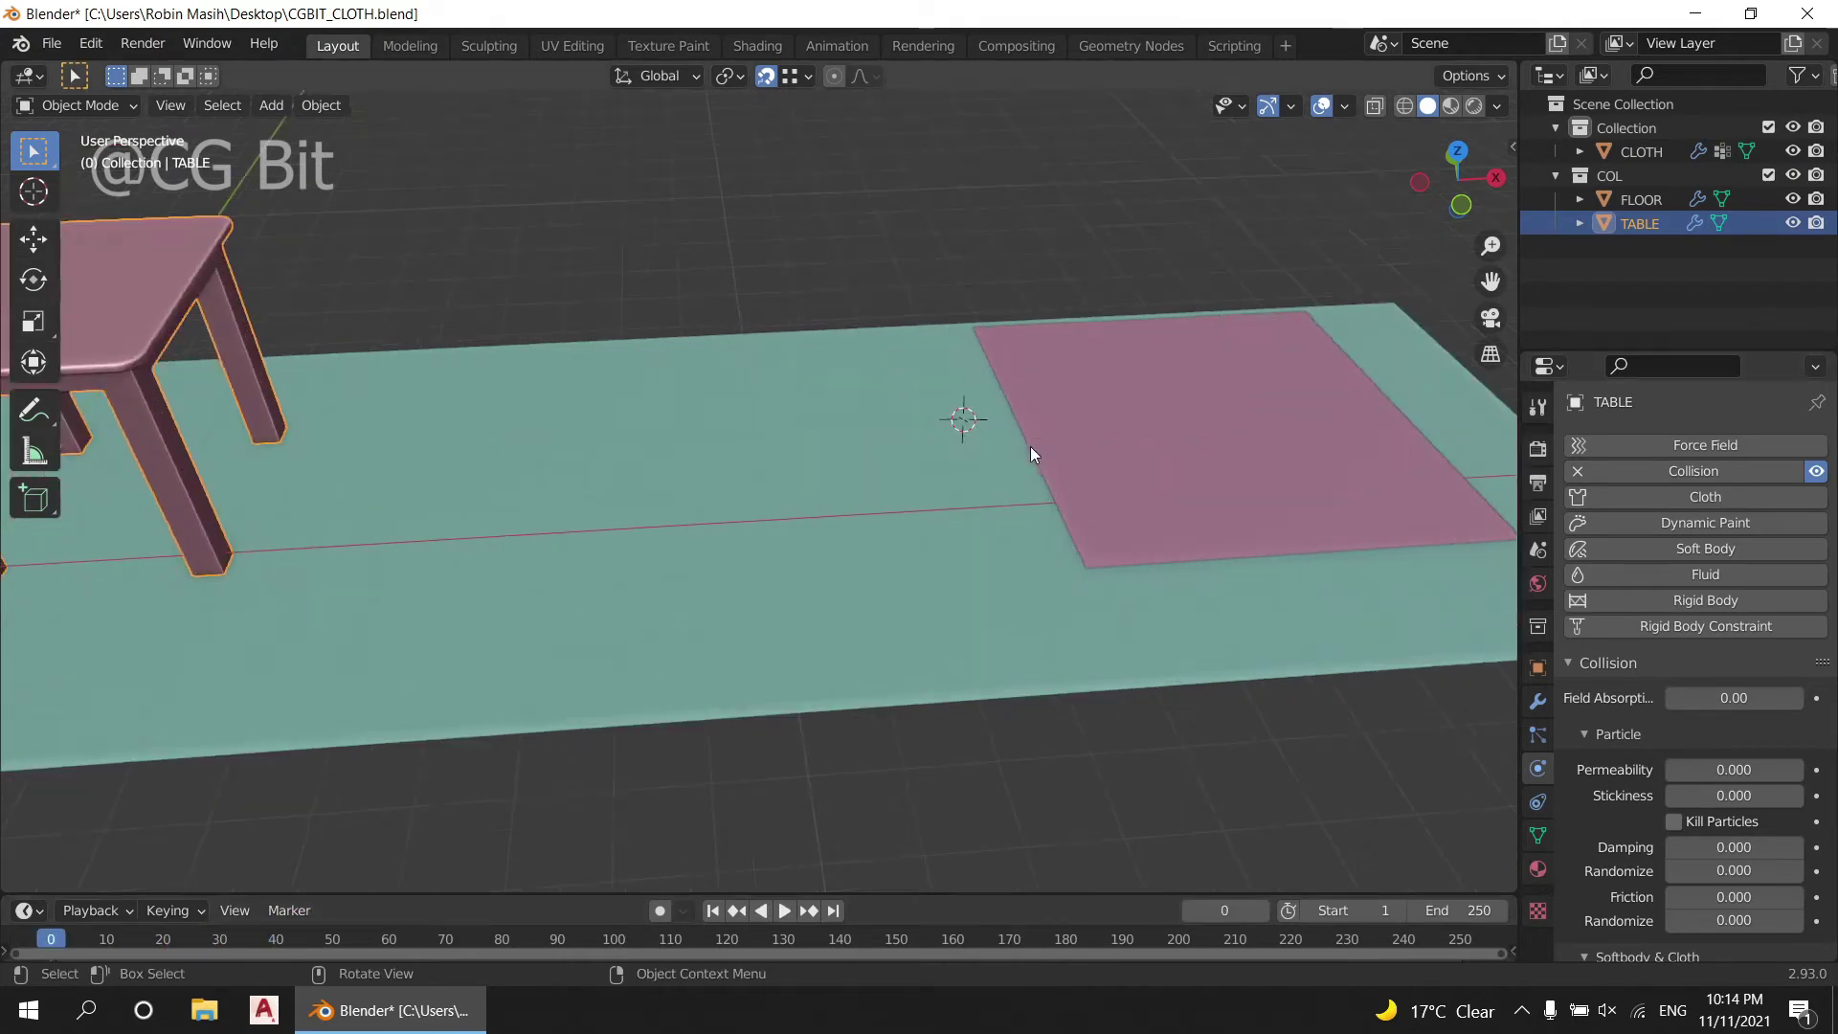
pyautogui.scroll(-3, 1032, 455)
# Step: Hook the cloth plane's selected vertices to a new Empty
pyautogui.click(944, 561)
pyautogui.press('Tab')
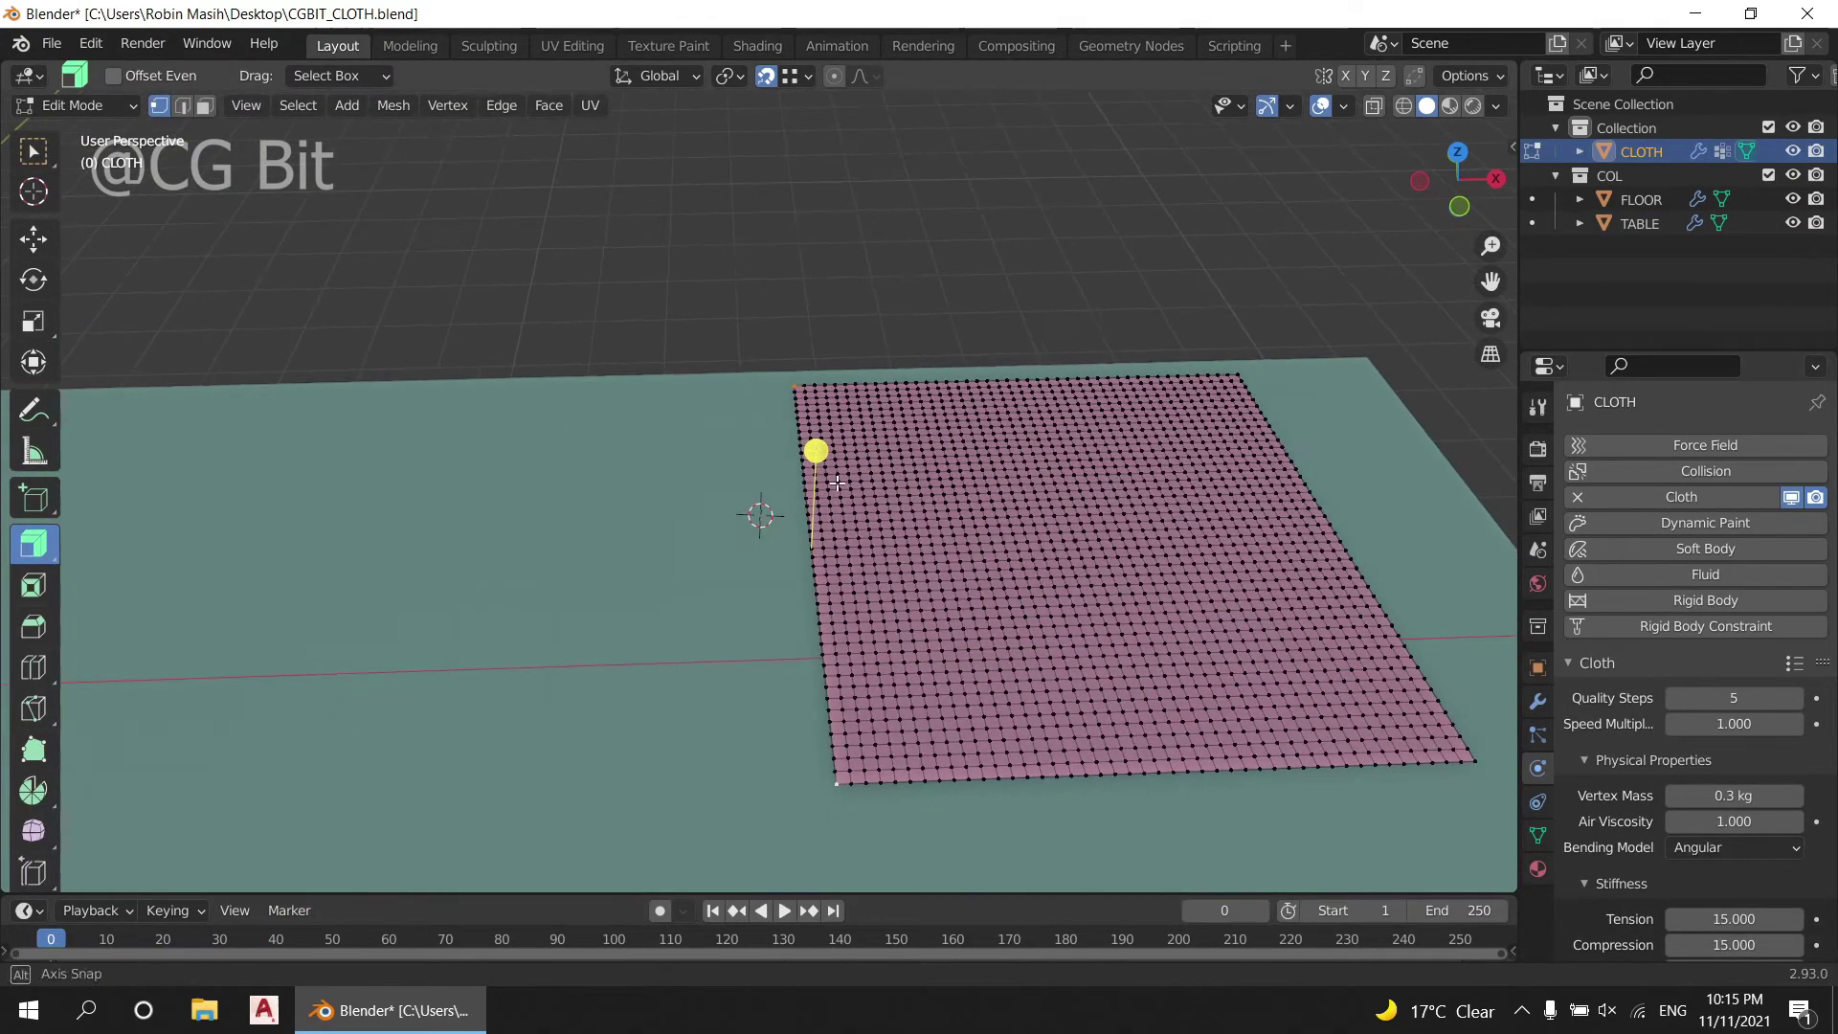
pyautogui.hotkey('ctrl', 'h')
pyautogui.click(759, 547)
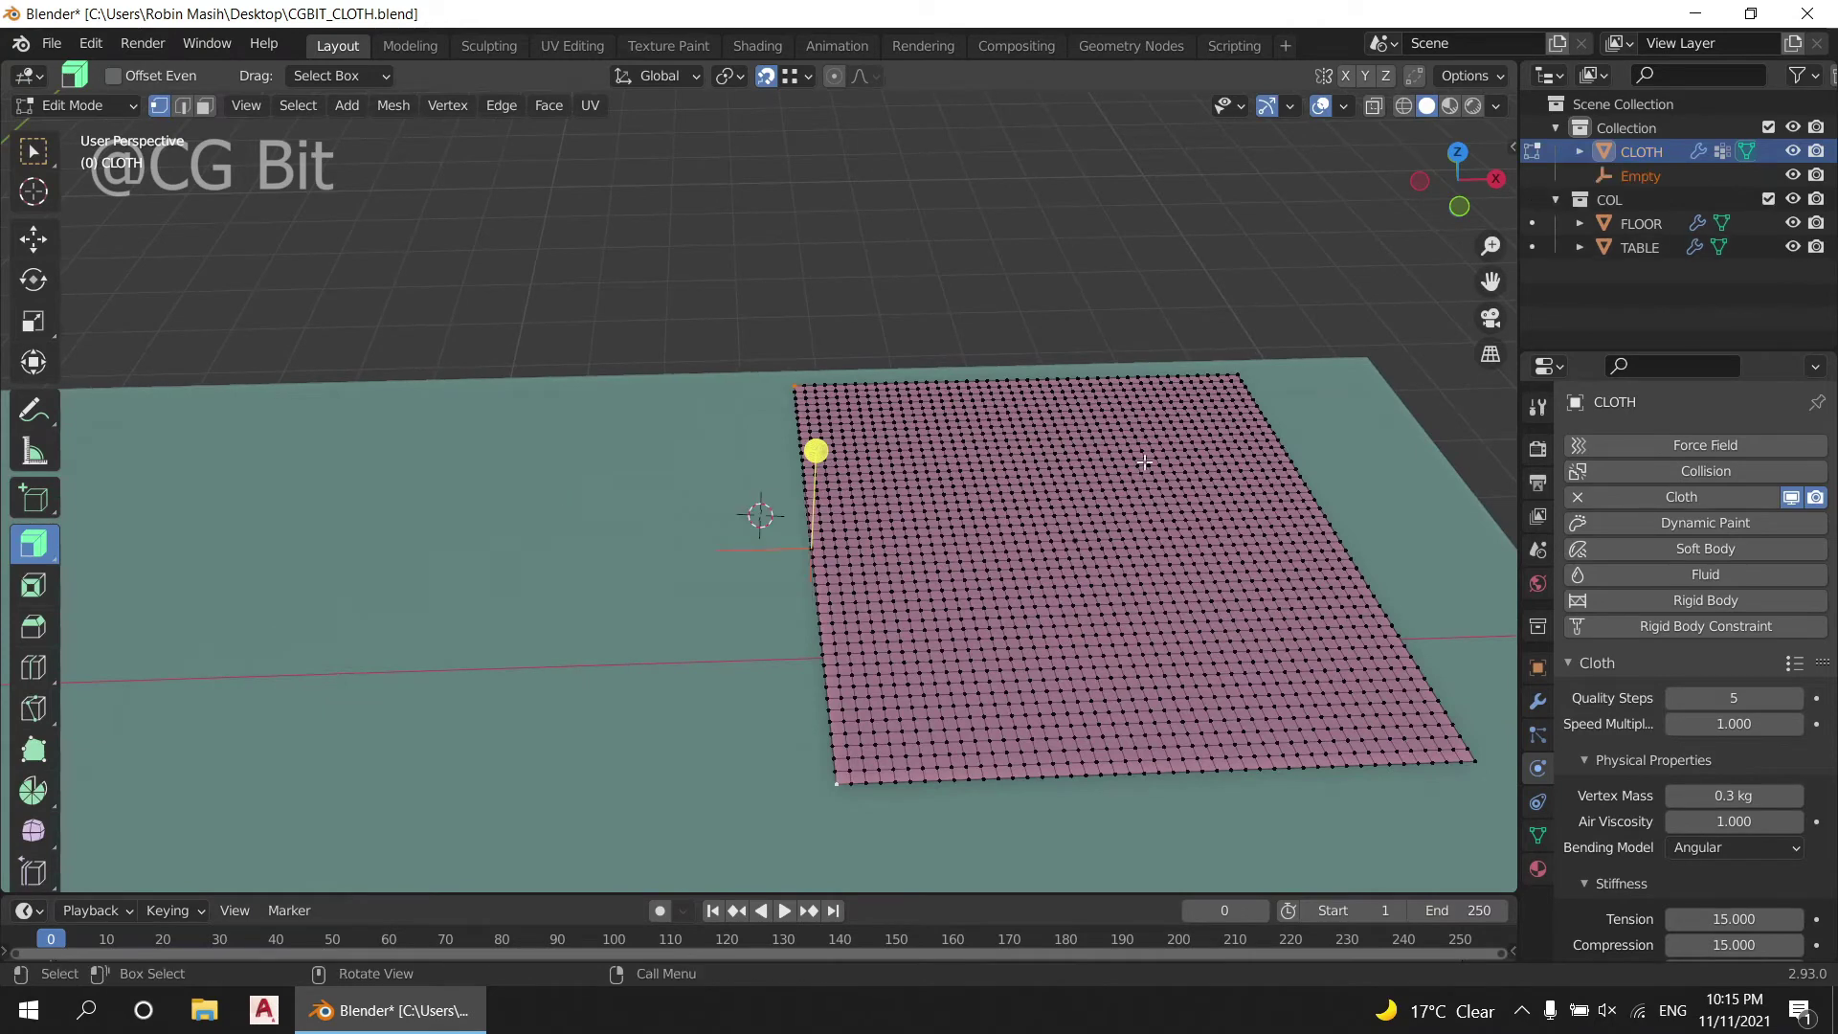
pyautogui.scroll(-3, 760, 518)
pyautogui.scroll(-2, 760, 517)
# Step: Return to Object Mode and frame the table and Empty in front orthographic view
pyautogui.press('KP_1')
pyautogui.scroll(2, 805, 576)
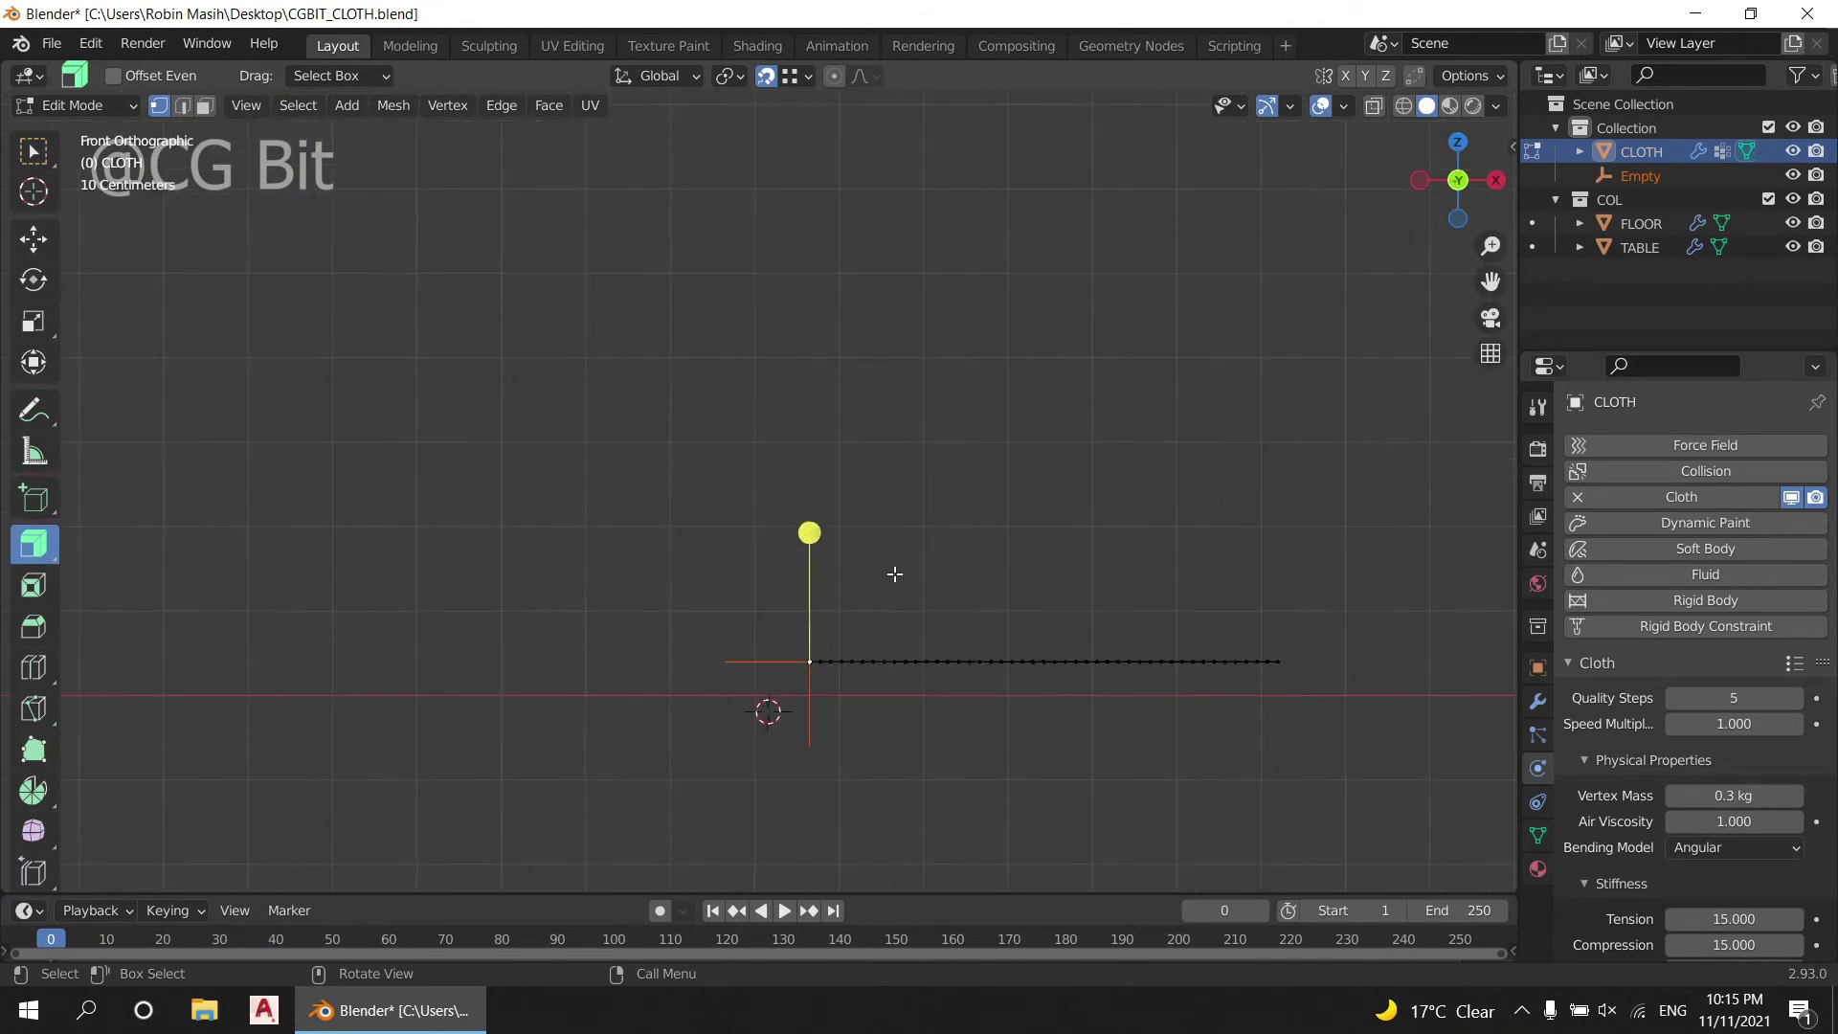
pyautogui.press('Tab')
pyautogui.keyDown('shift'); pyautogui.moveTo(903, 631); pyautogui.dragTo(1136, 506, button='middle'); pyautogui.keyUp('shift')
pyautogui.scroll(-3, 1137, 507)
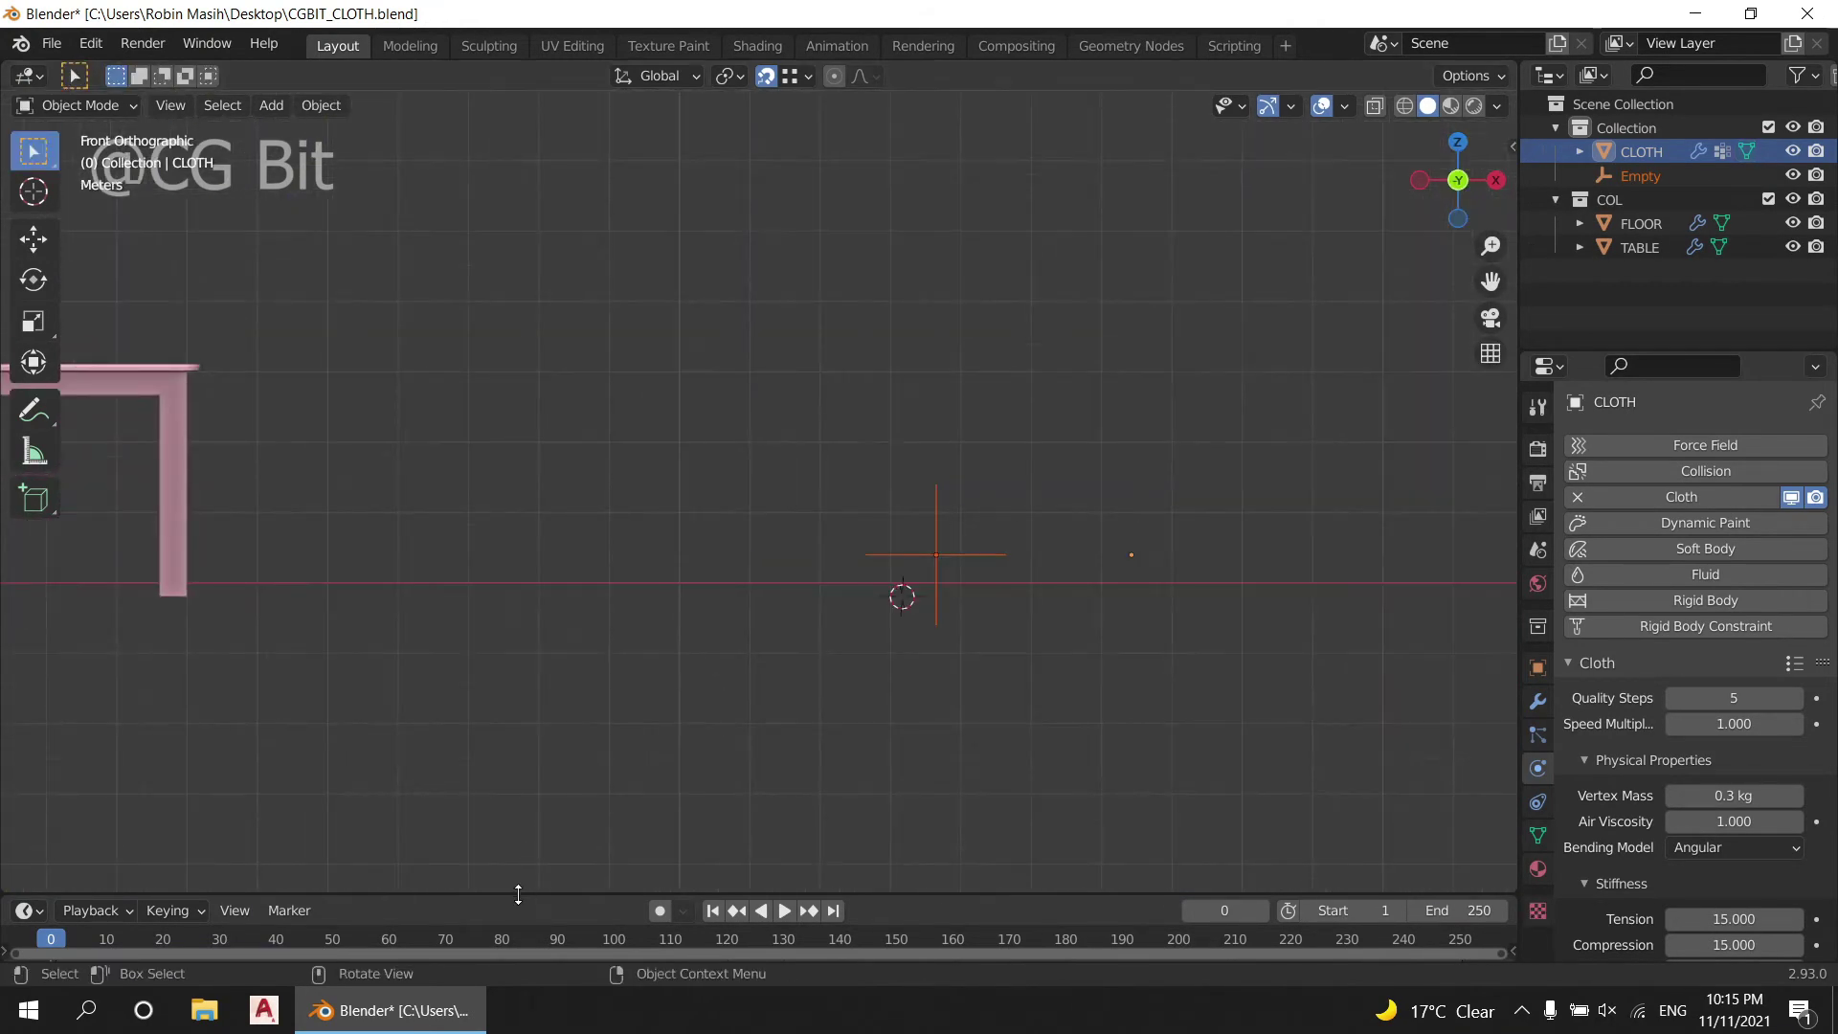
pyautogui.moveTo(517, 895); pyautogui.dragTo(525, 815)
pyautogui.keyDown('shift'); pyautogui.moveTo(799, 606); pyautogui.dragTo(1017, 673, button='middle'); pyautogui.keyUp('shift')
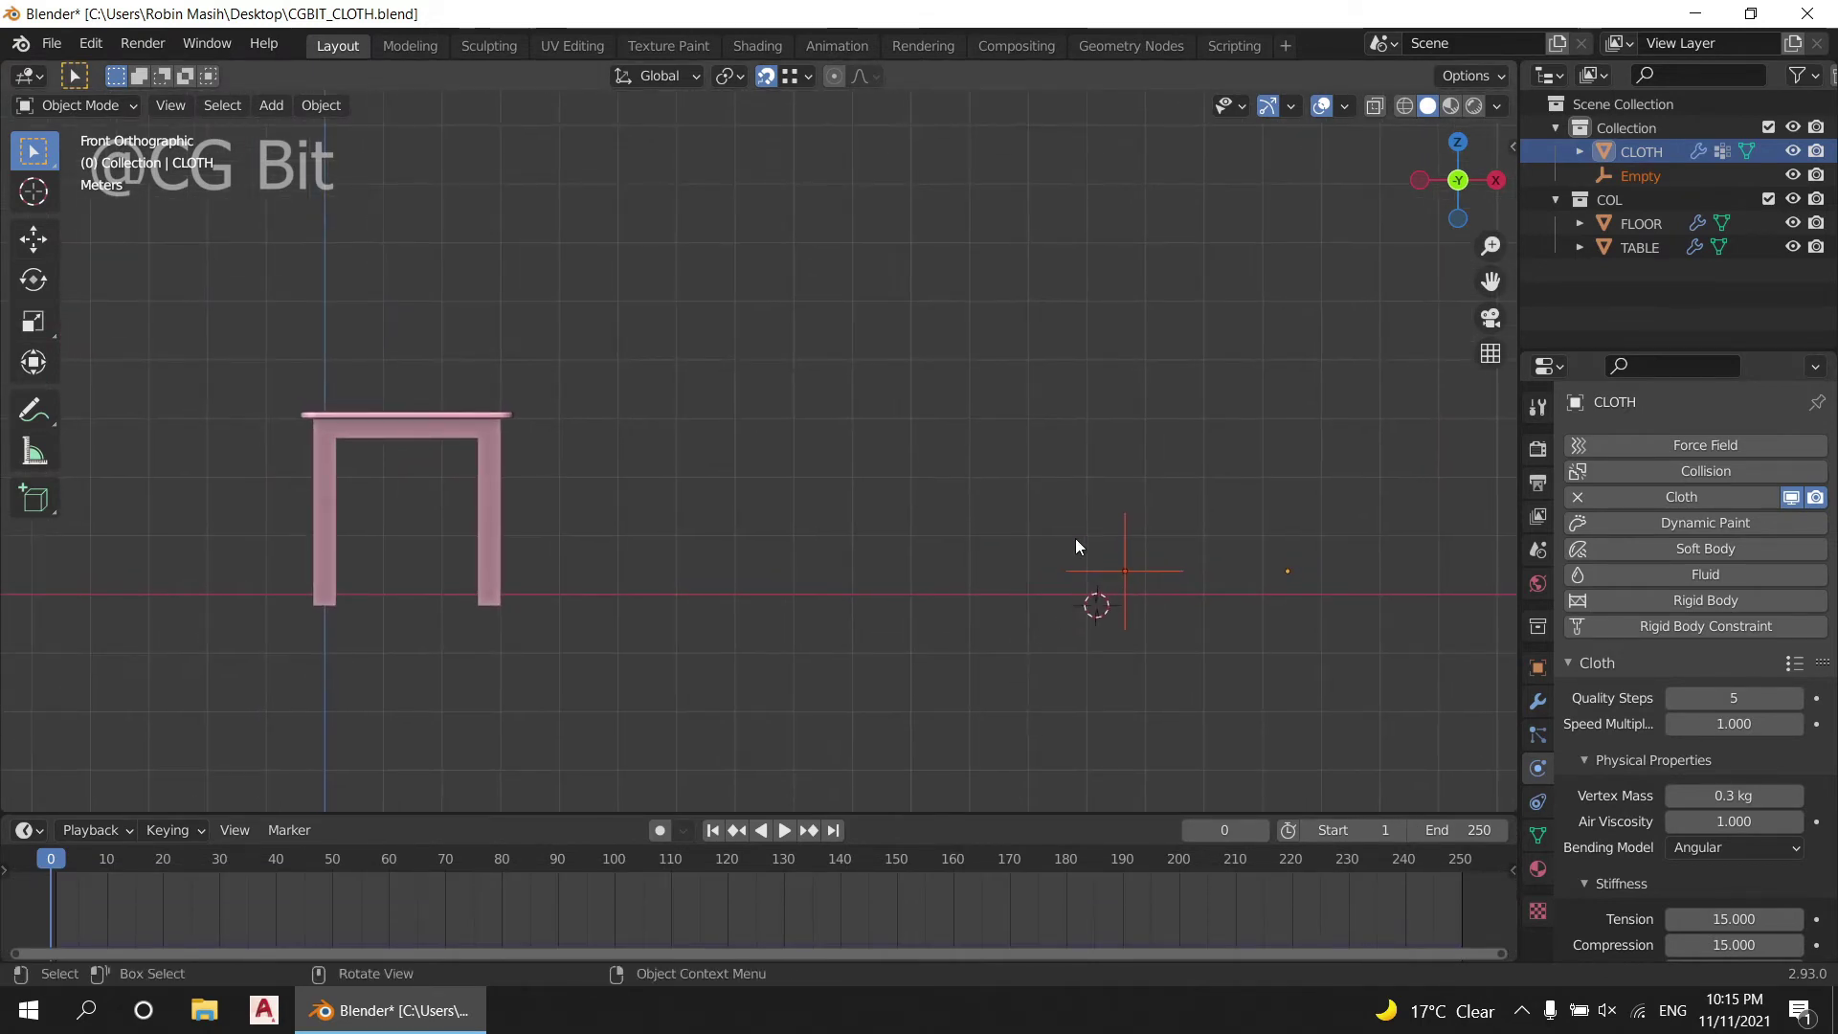
# Step: Key the Empty at frame 0, then raise and shift it and key it at frame 21
pyautogui.press('i')
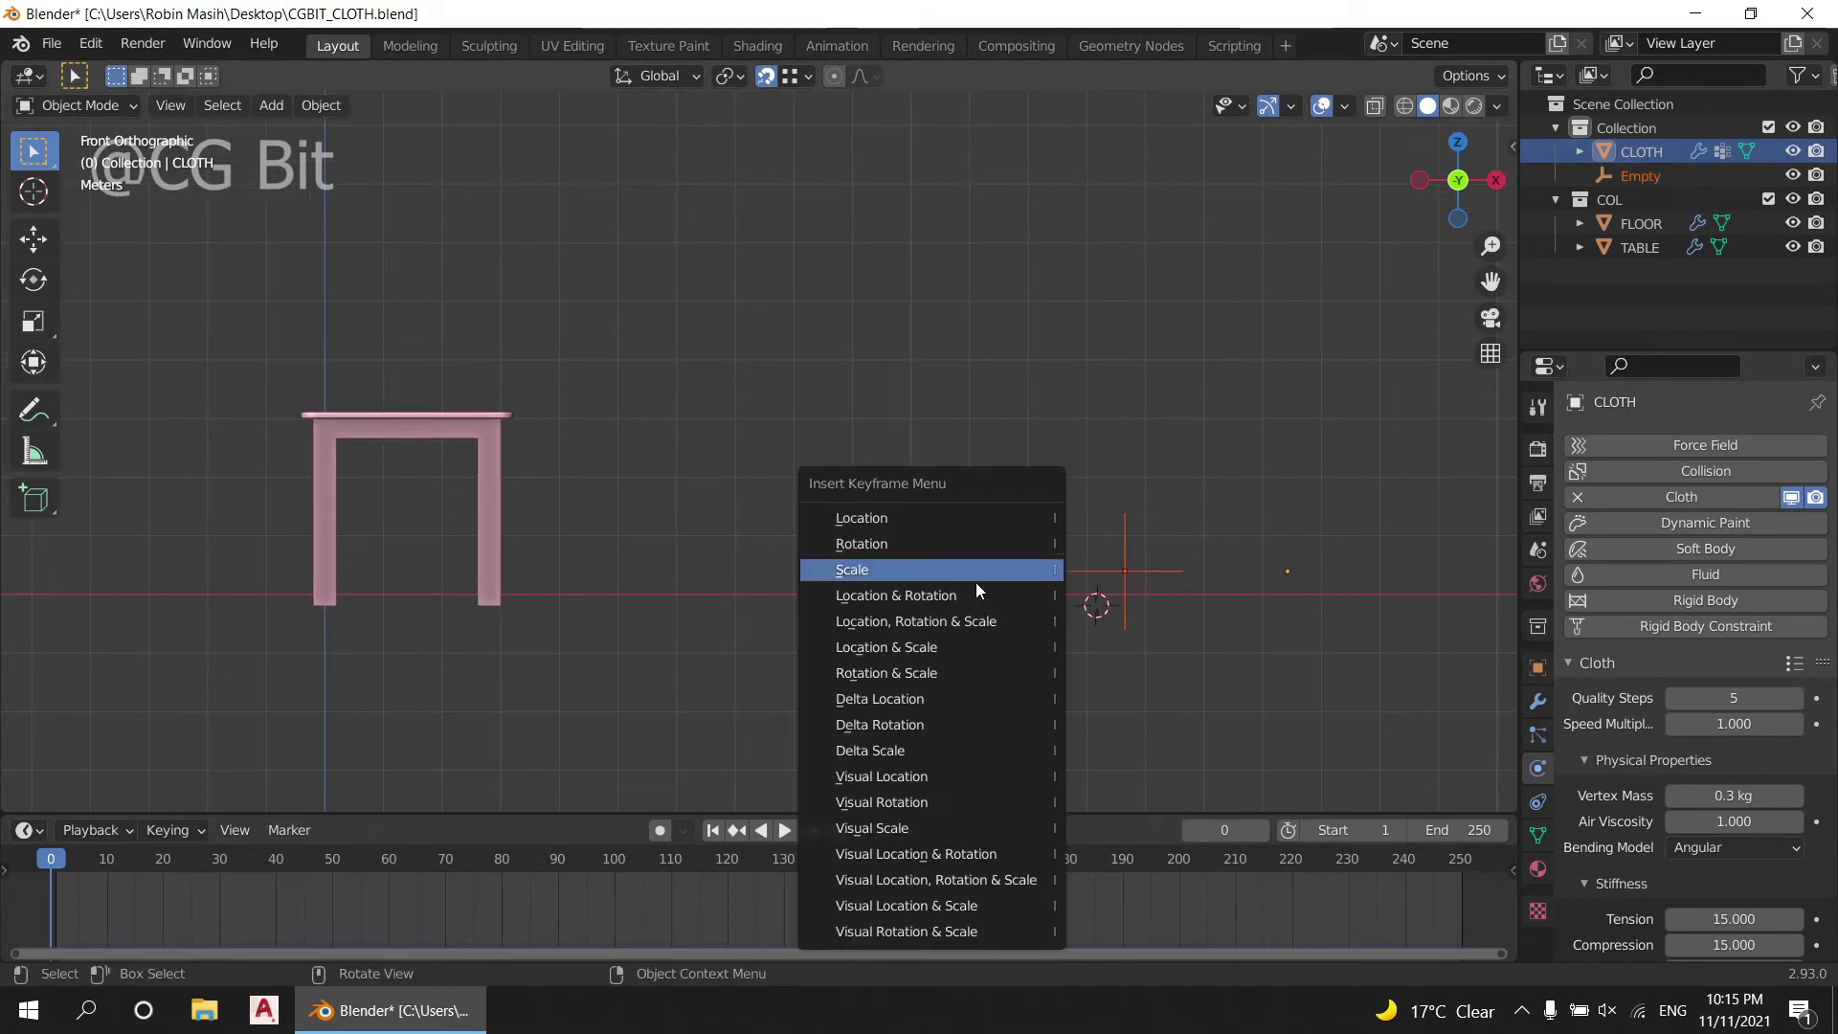
pyautogui.click(976, 594)
pyautogui.keyDown('shift'); pyautogui.moveTo(975, 569); pyautogui.dragTo(1045, 634, button='middle'); pyautogui.keyUp('shift')
pyautogui.click(166, 876)
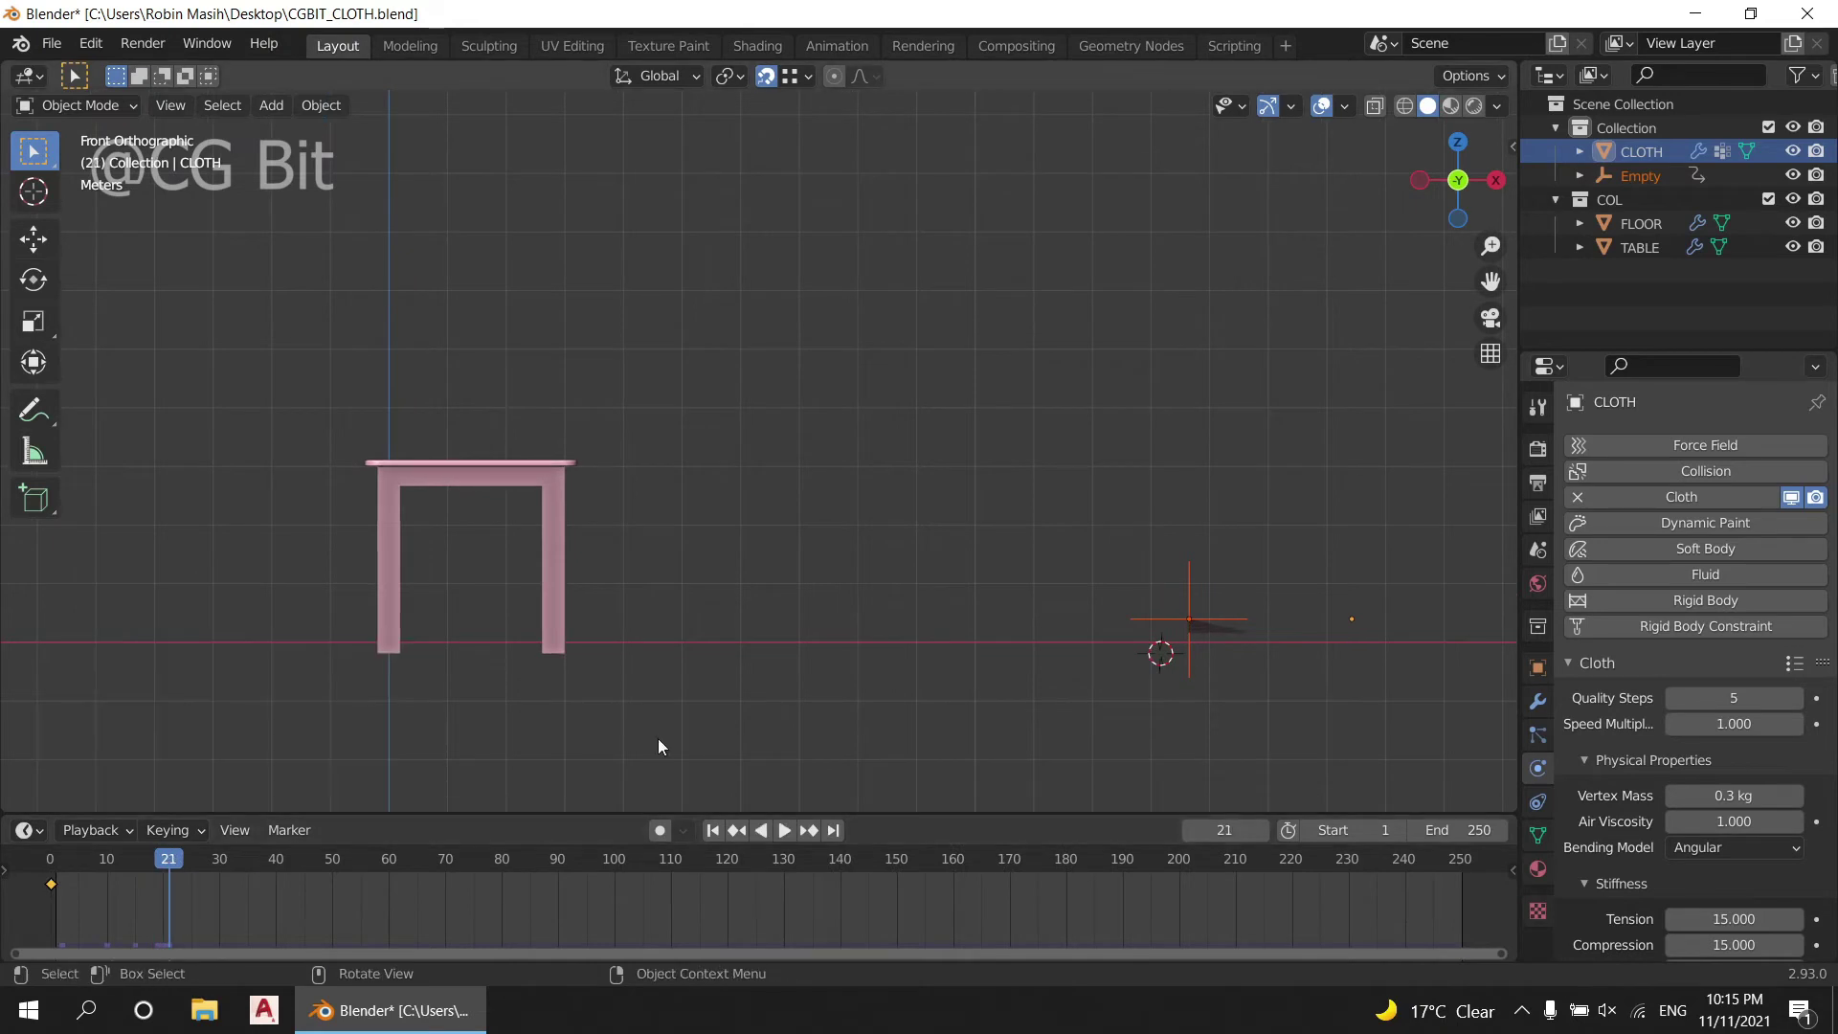
pyautogui.press('g')
pyautogui.press('z')
pyautogui.click(970, 531)
pyautogui.press('g')
pyautogui.press('x')
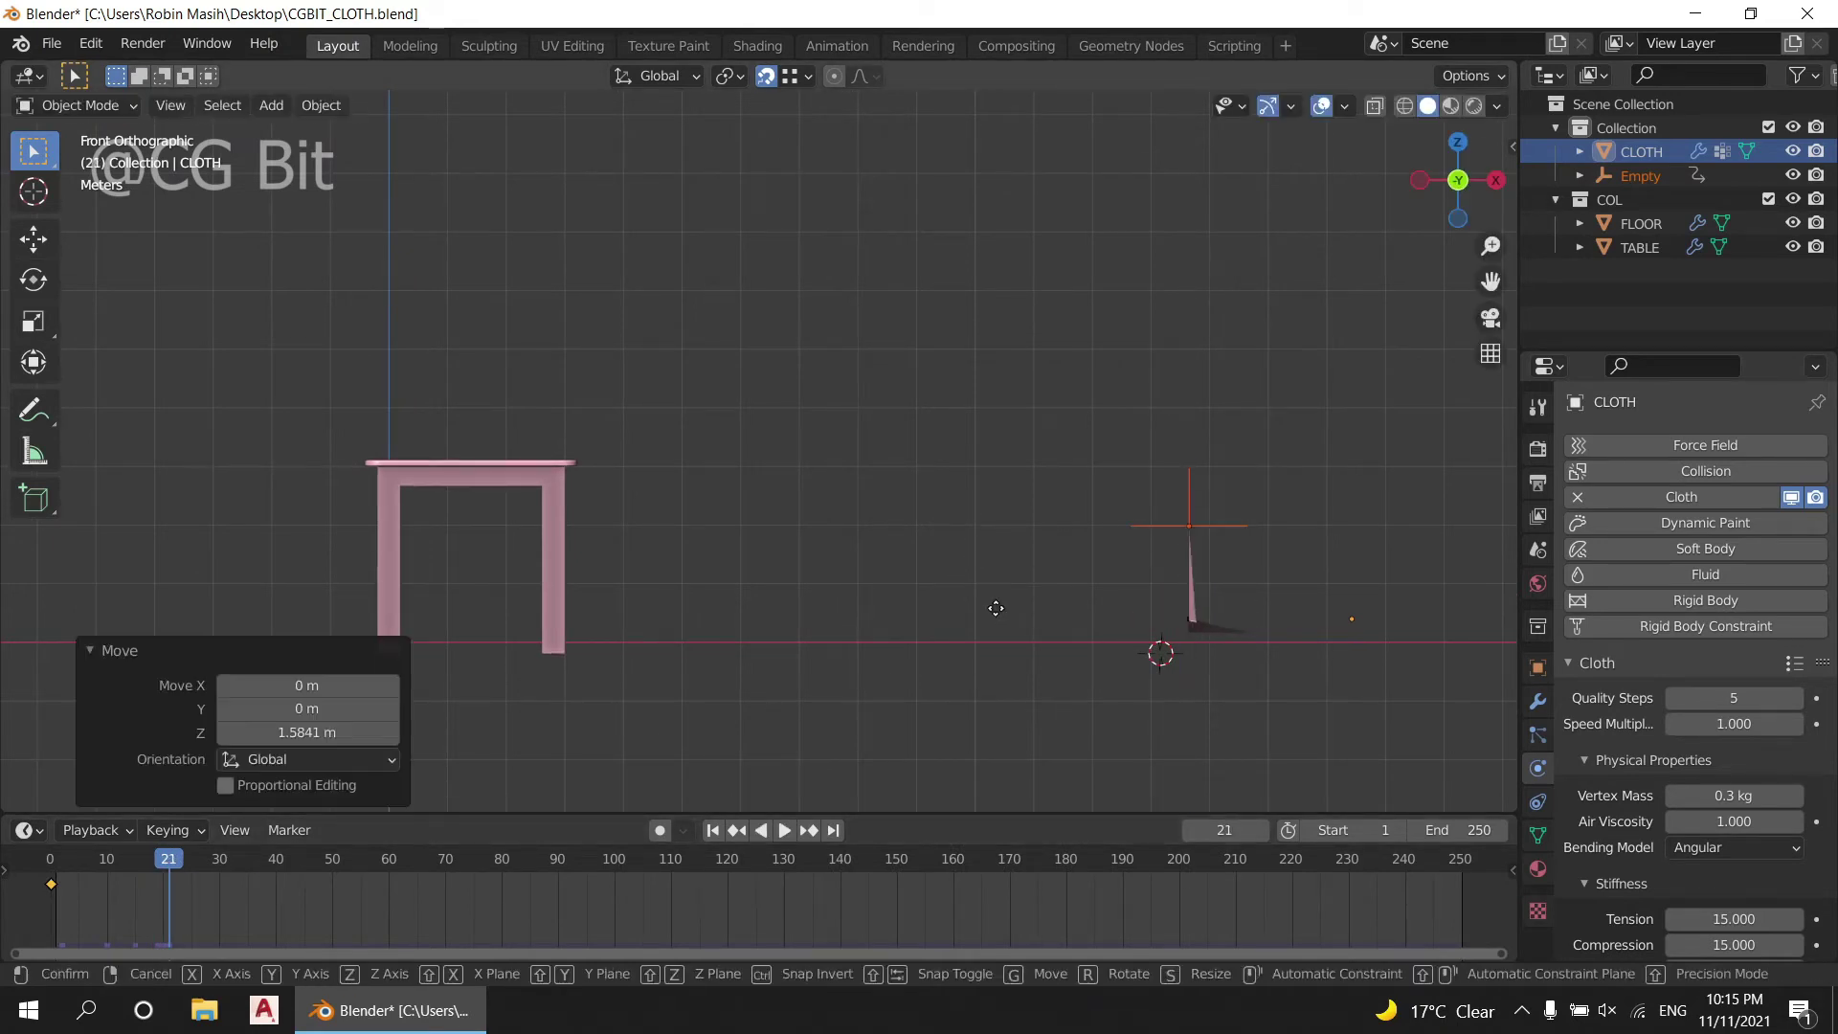
pyautogui.click(970, 682)
pyautogui.press('i')
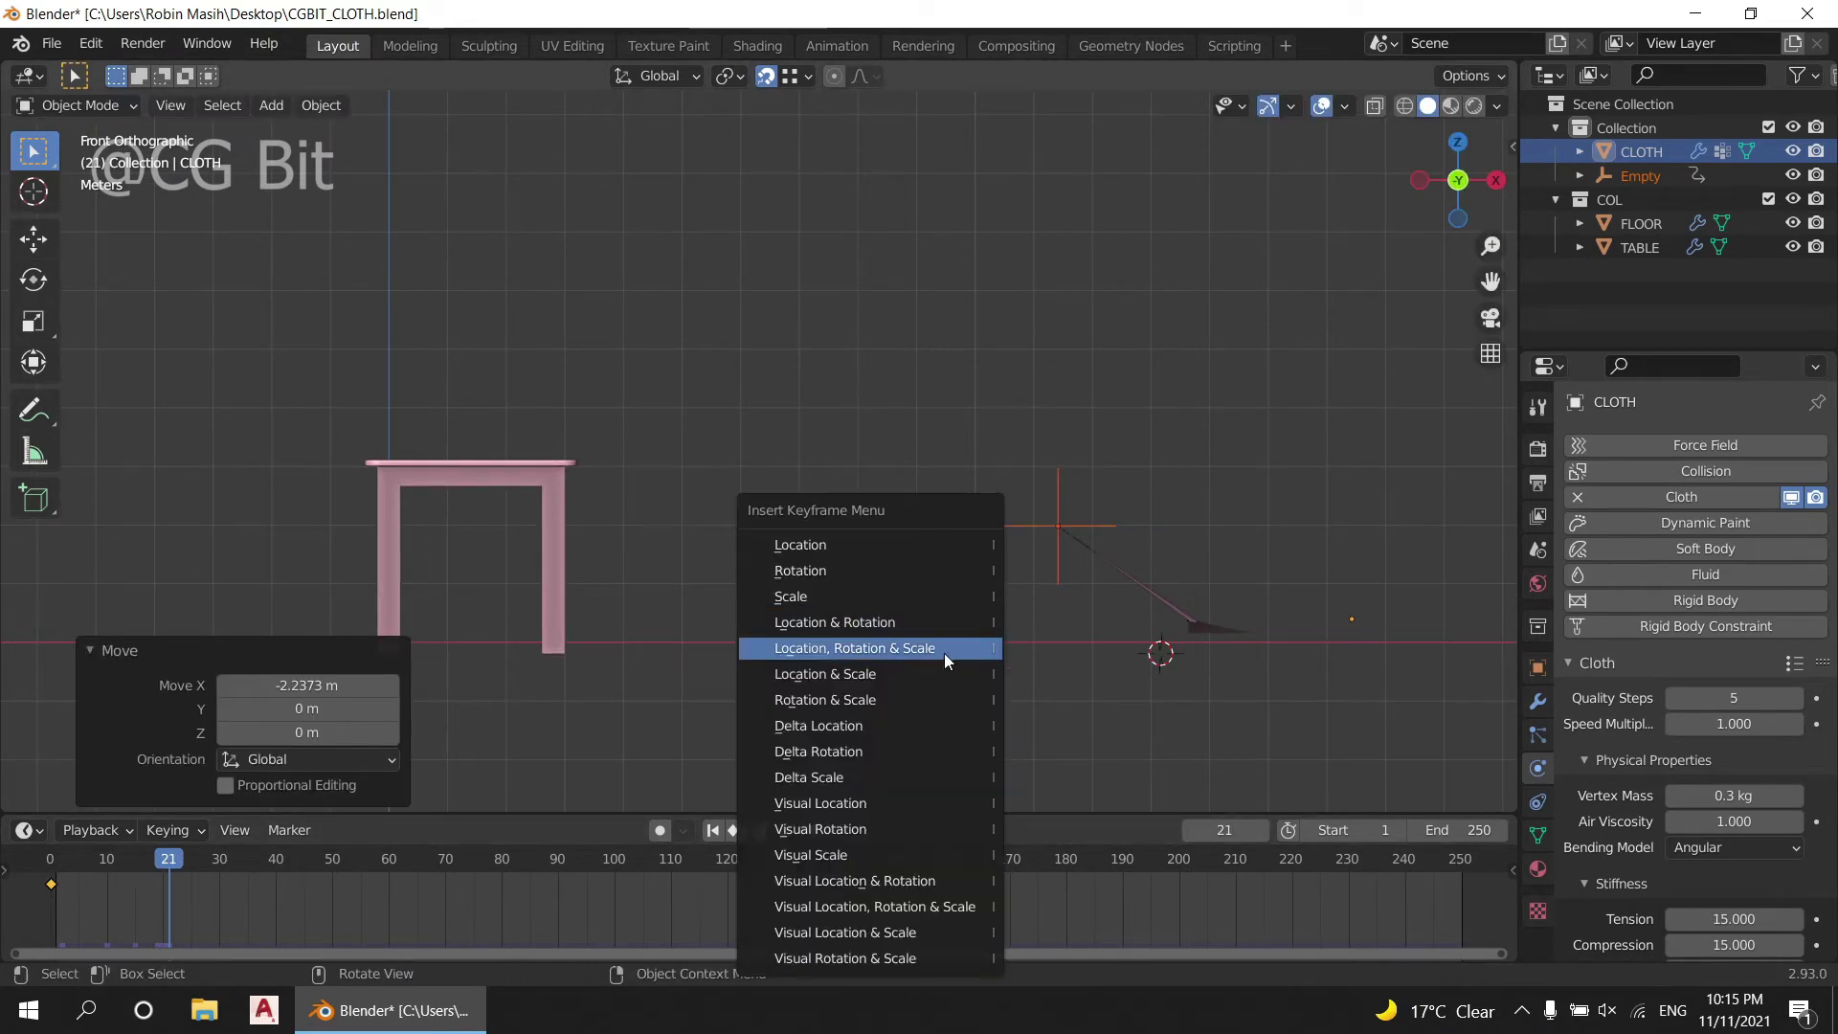
pyautogui.click(927, 631)
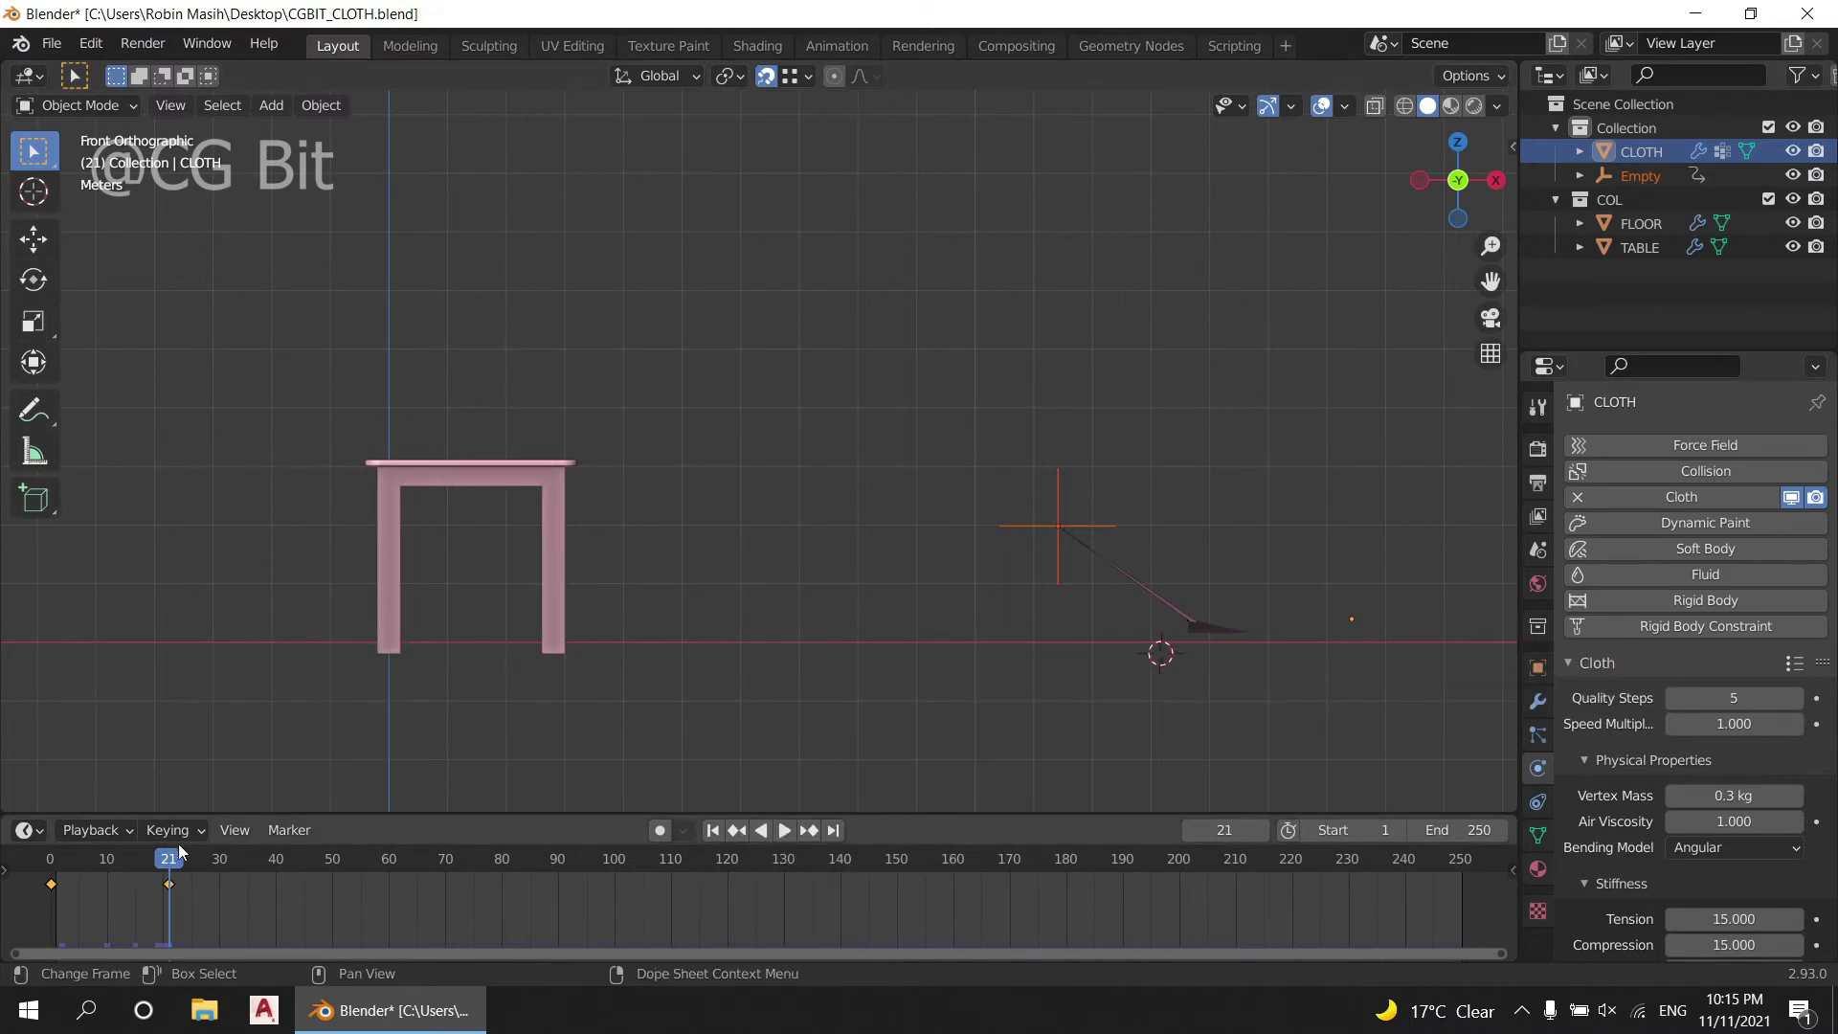
# Step: At frame 51, move the Empty higher and toward the table, then key it
pyautogui.press('space')
pyautogui.press('g')
pyautogui.press('z')
pyautogui.click(968, 528)
pyautogui.press('g')
pyautogui.press('x')
pyautogui.click(830, 689)
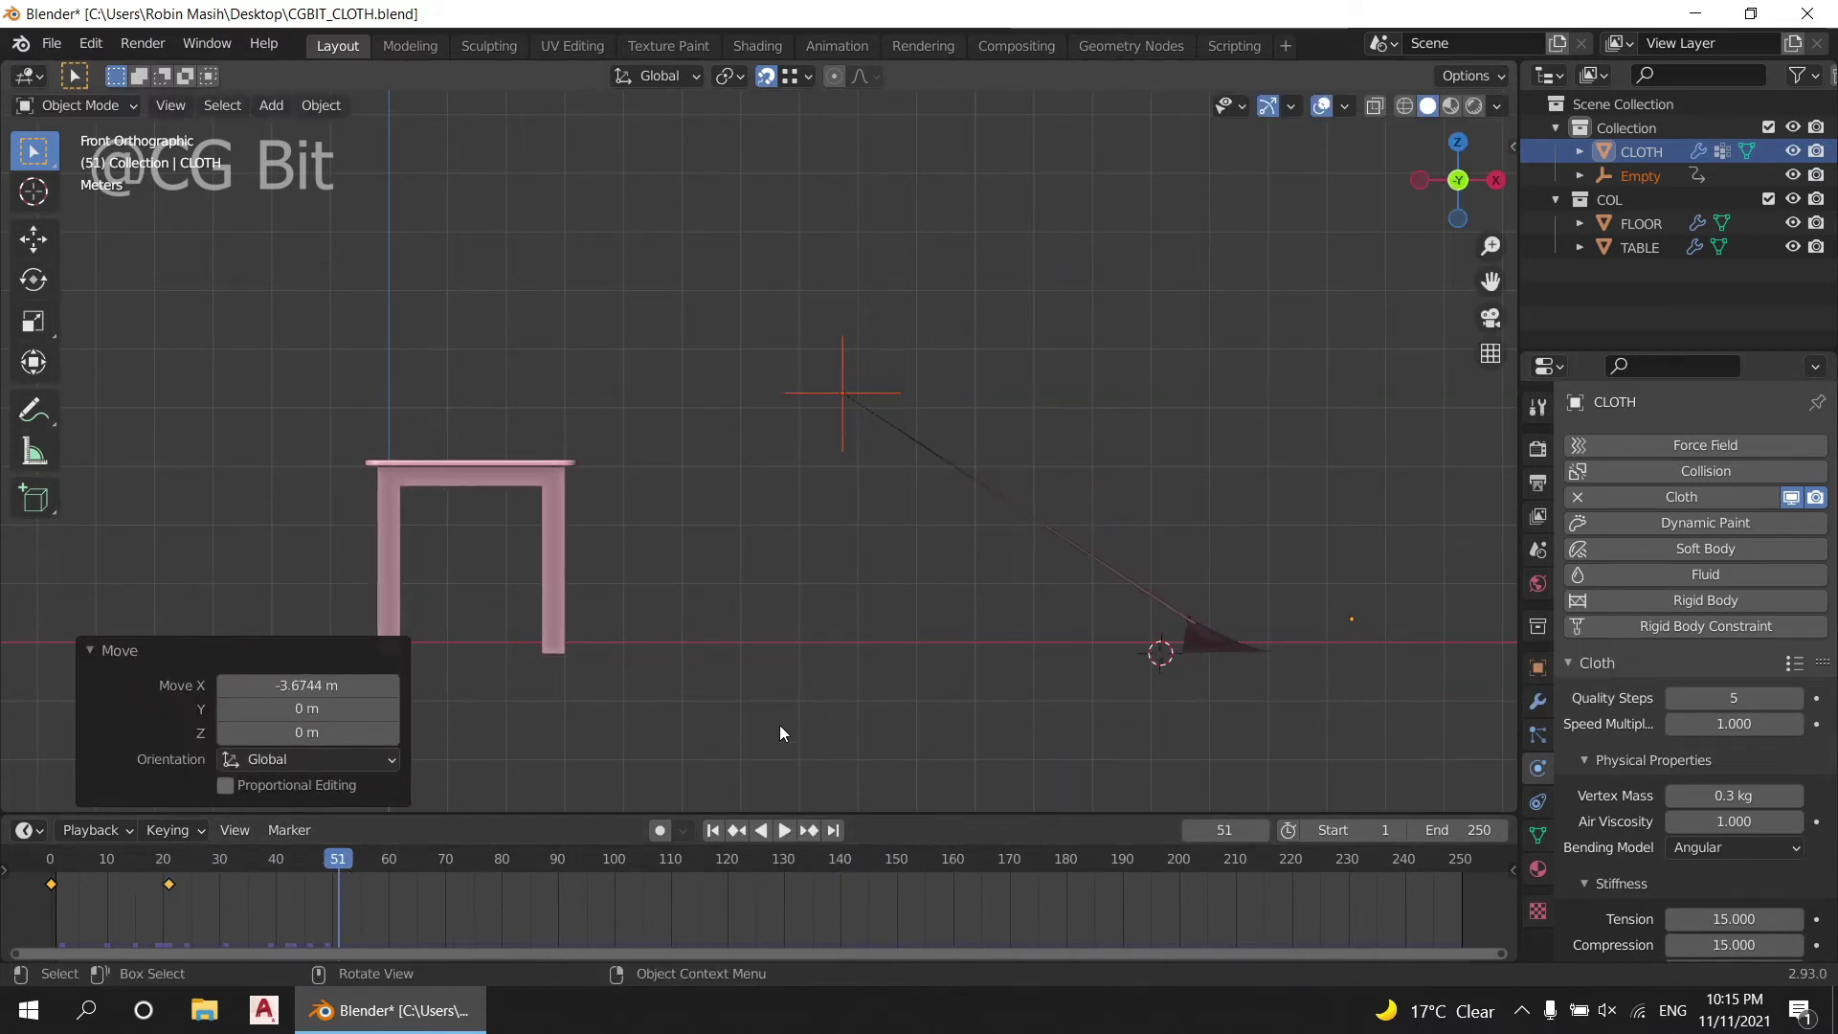
pyautogui.press('i')
pyautogui.click(820, 630)
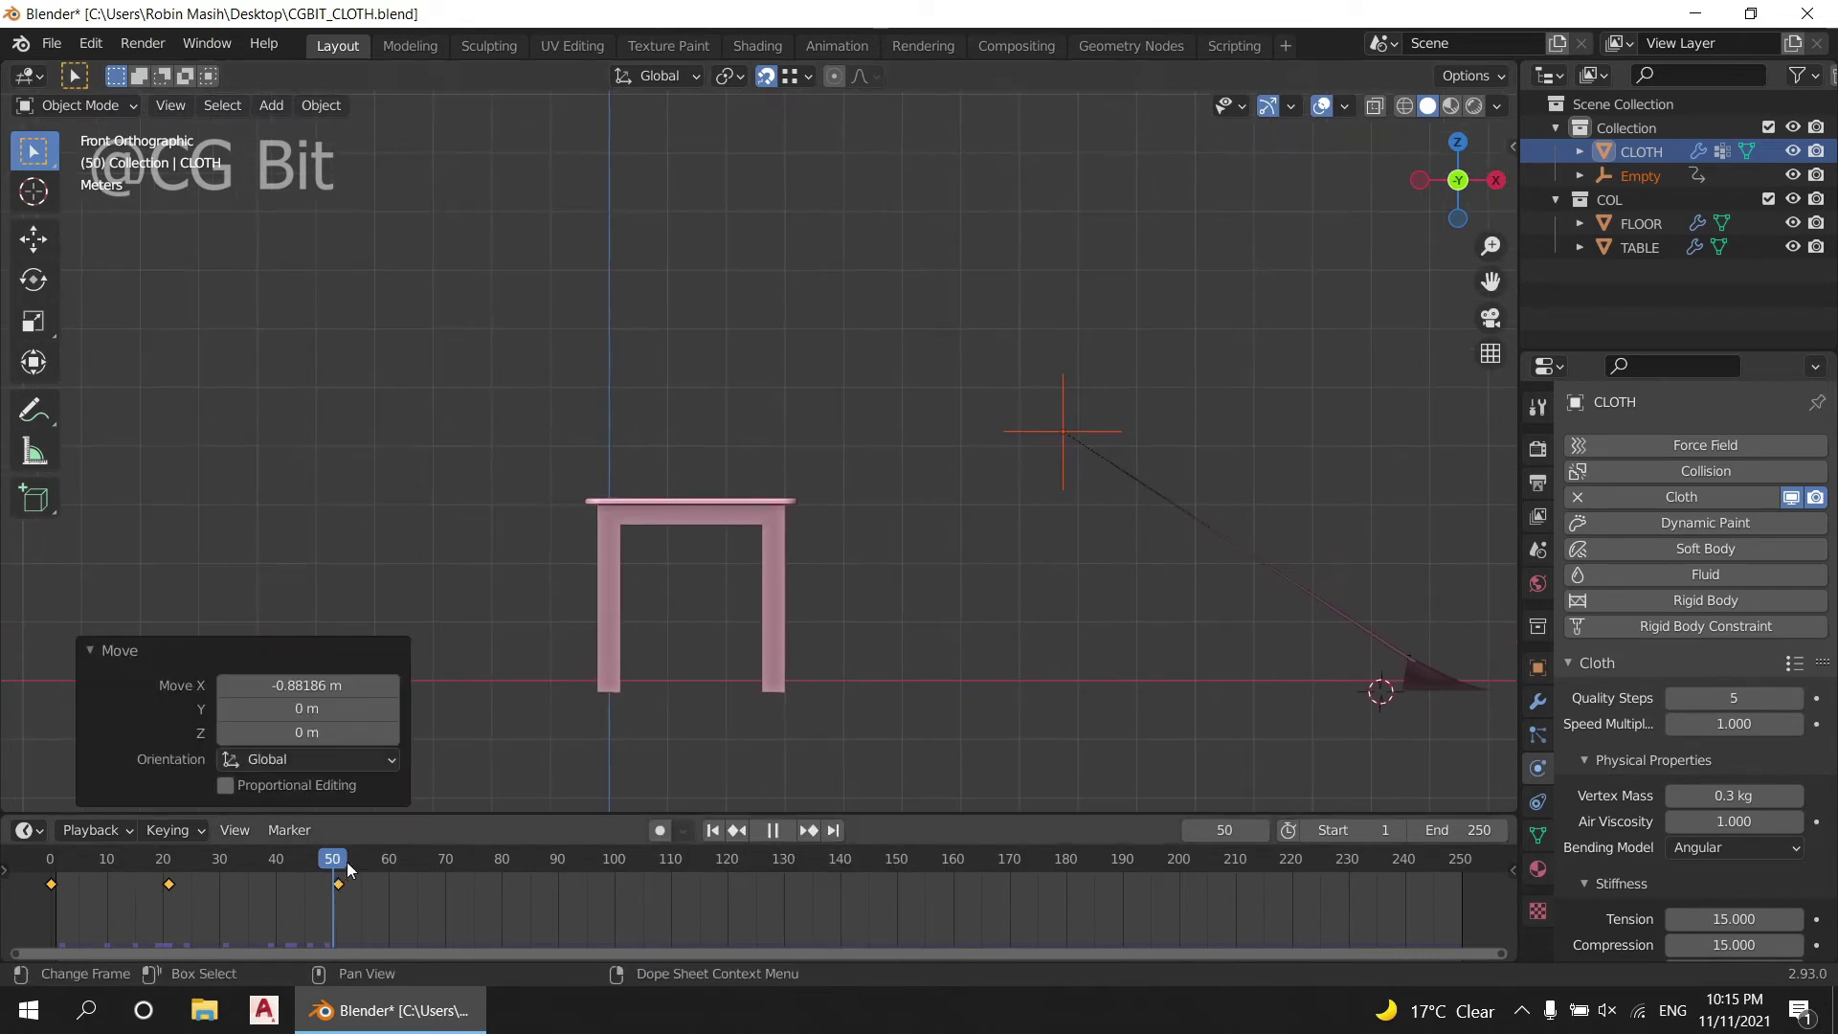
# Step: At frame 81, move the Empty left and down over the table, then key it
pyautogui.press('space')
pyautogui.press('g')
pyautogui.press('x')
pyautogui.click(886, 612)
pyautogui.press('g')
pyautogui.press('x')
pyautogui.click(903, 617)
pyautogui.press('g')
pyautogui.press('z')
pyautogui.click(938, 644)
pyautogui.press('g')
pyautogui.press('x')
pyautogui.click(958, 651)
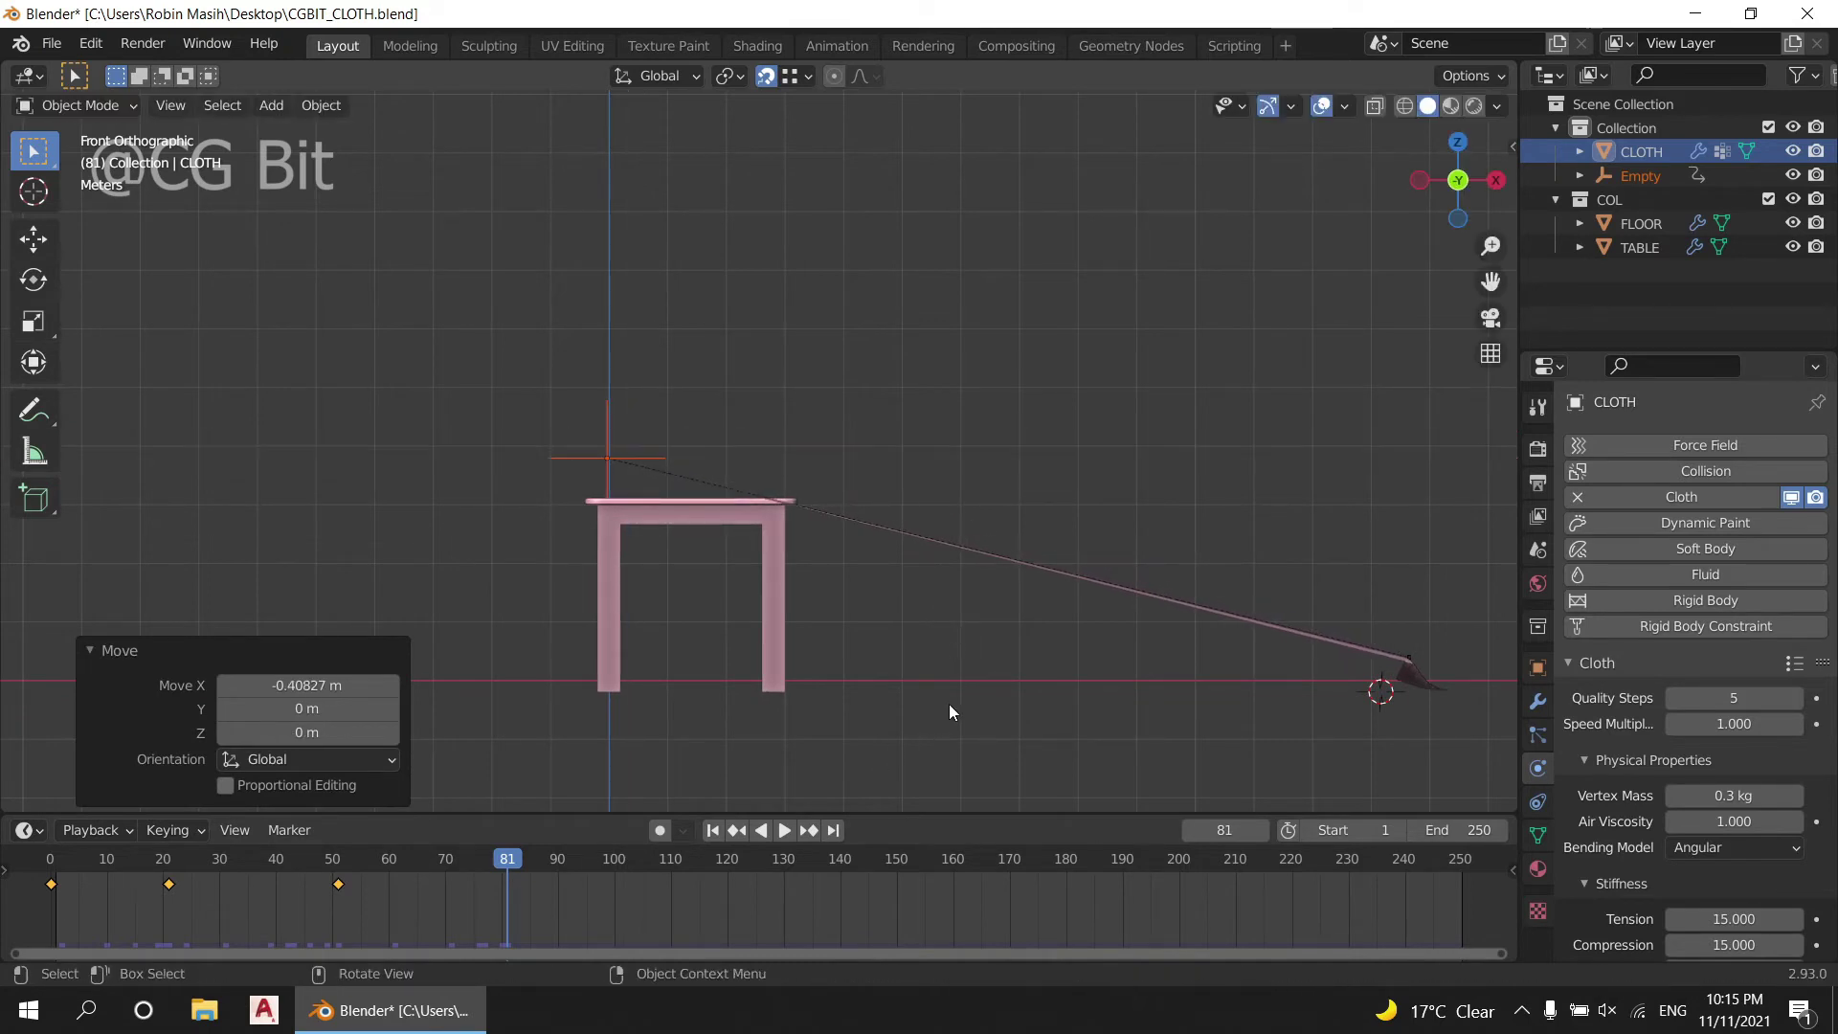
pyautogui.press('i')
pyautogui.click(911, 630)
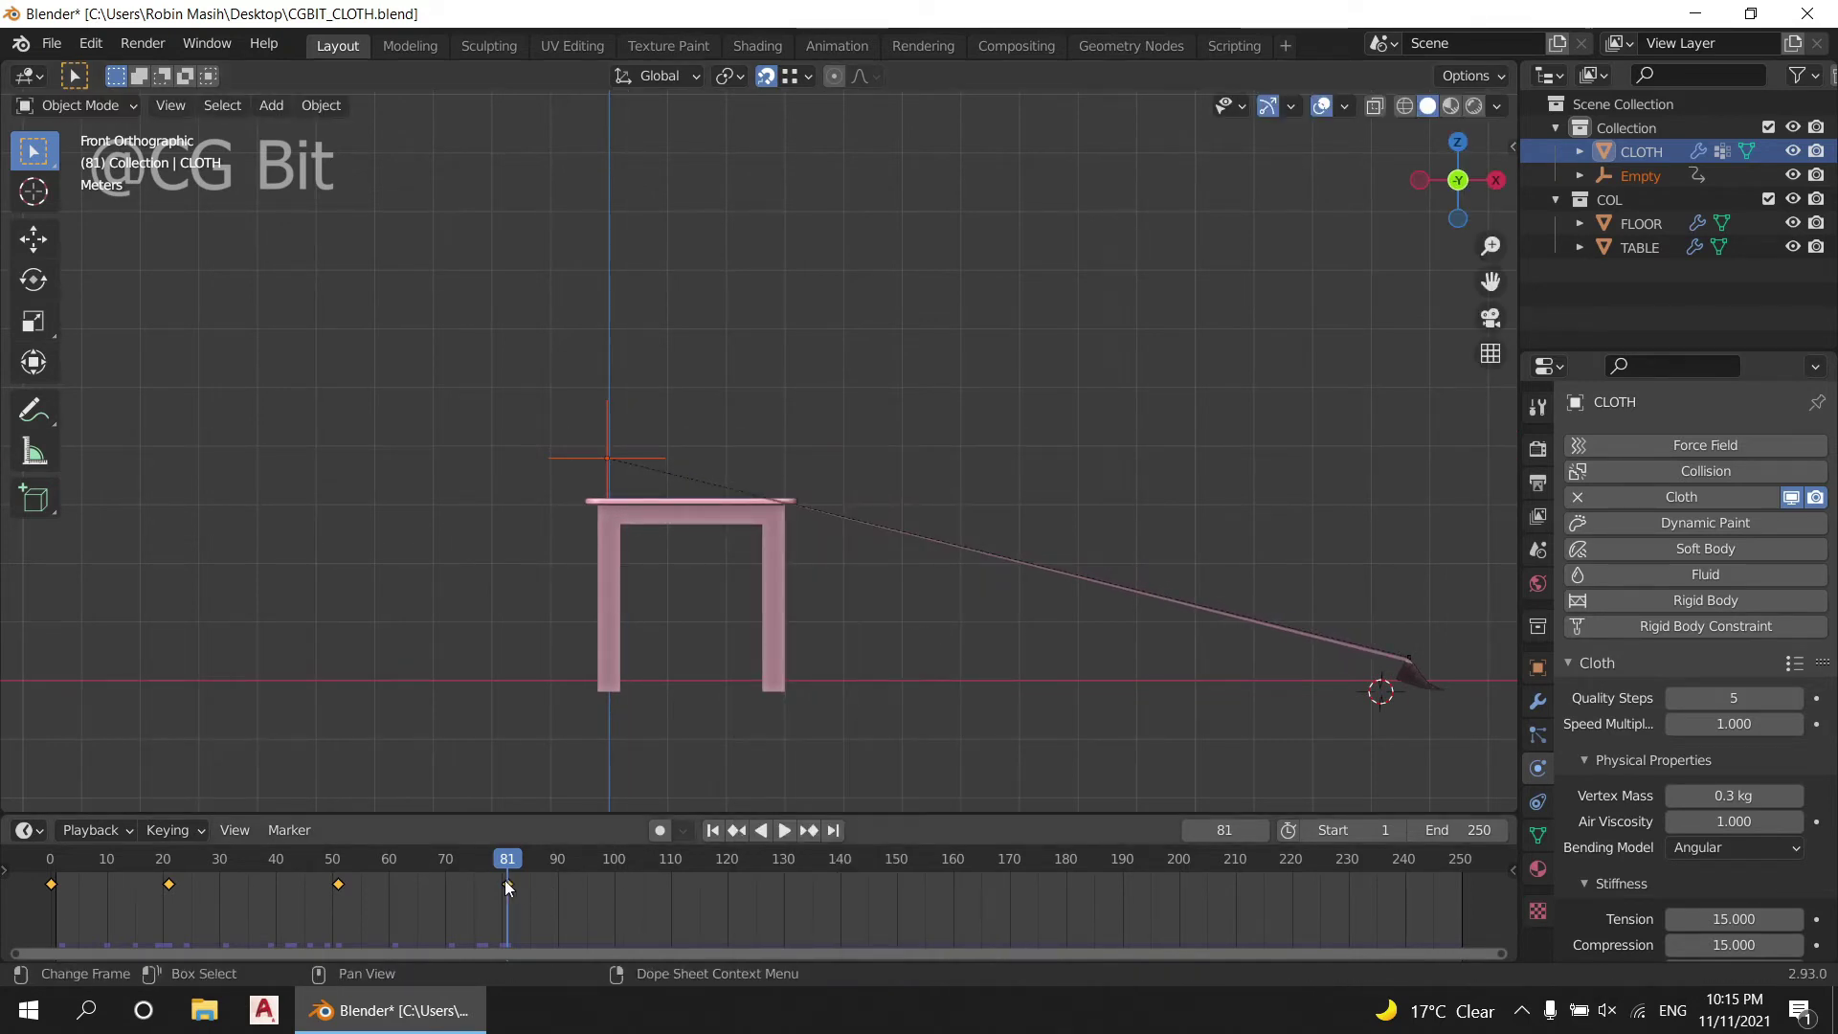
# Step: At frame 110, lower the Empty onto the table and key it
pyautogui.press('space')
pyautogui.press('g')
pyautogui.press('x')
pyautogui.click(910, 718)
pyautogui.press('g')
pyautogui.press('z')
pyautogui.click(933, 709)
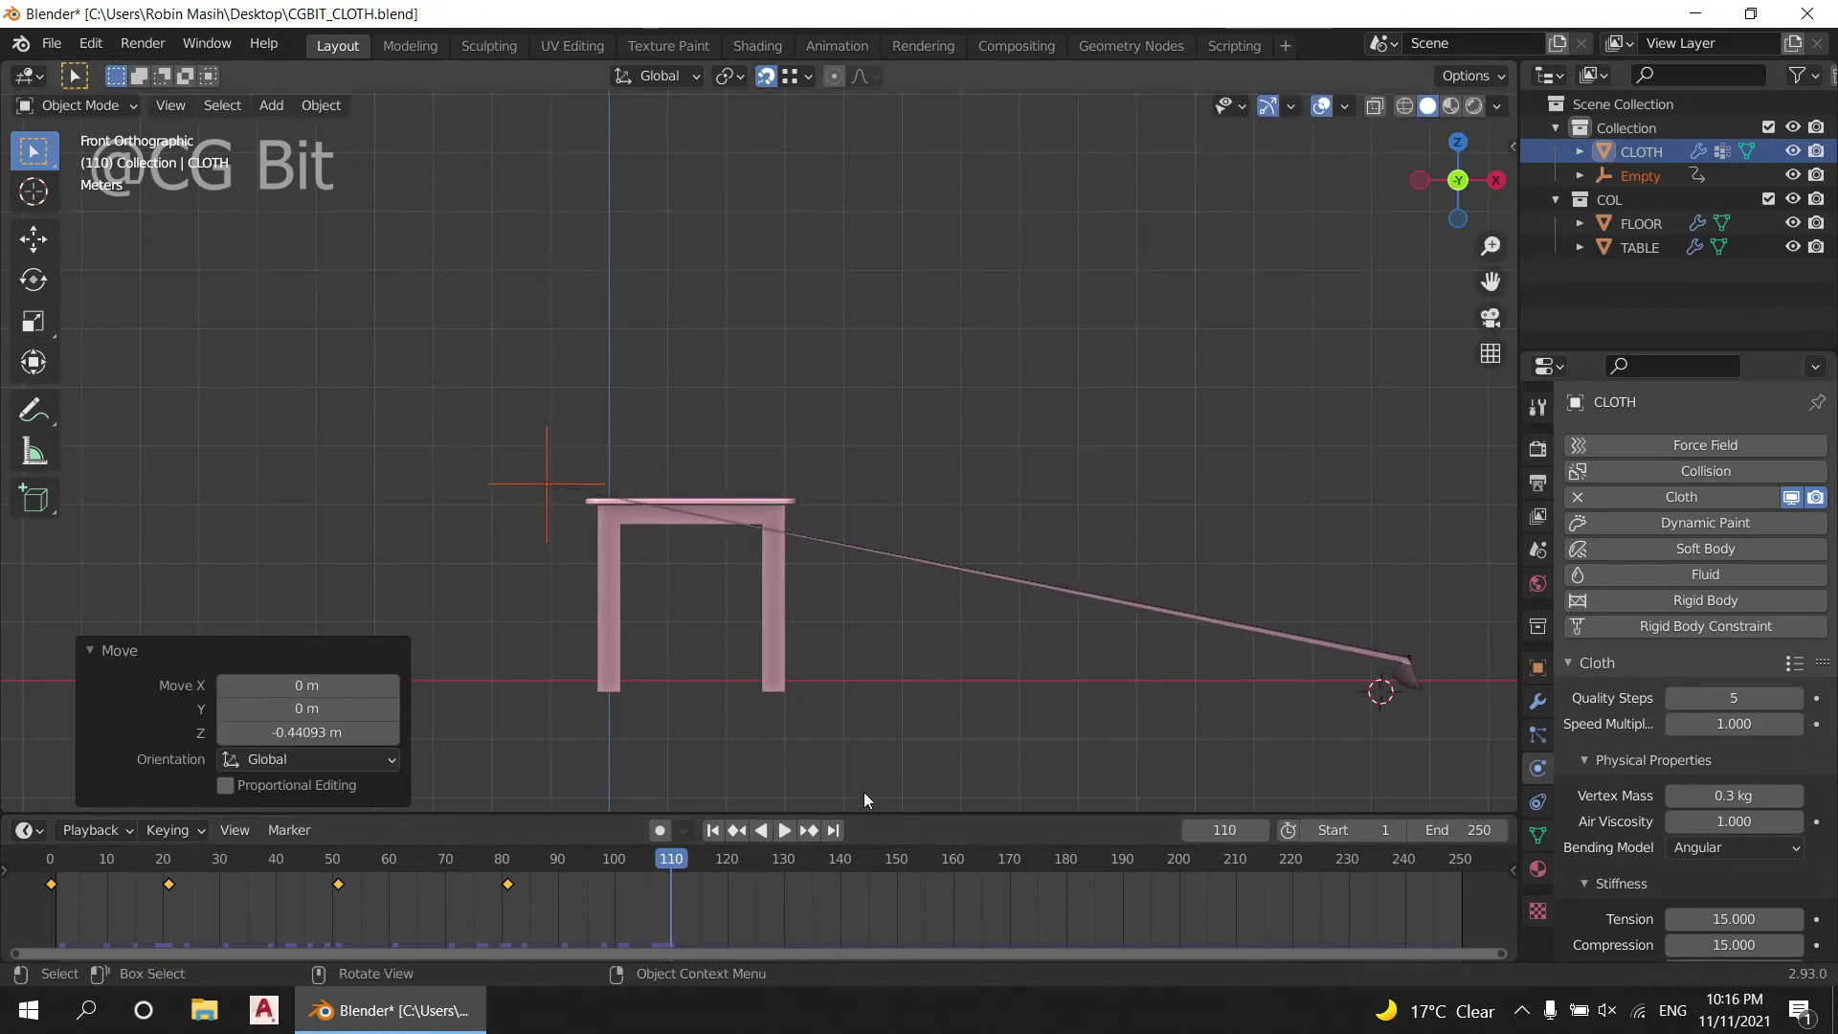
pyautogui.press('i')
pyautogui.click(899, 621)
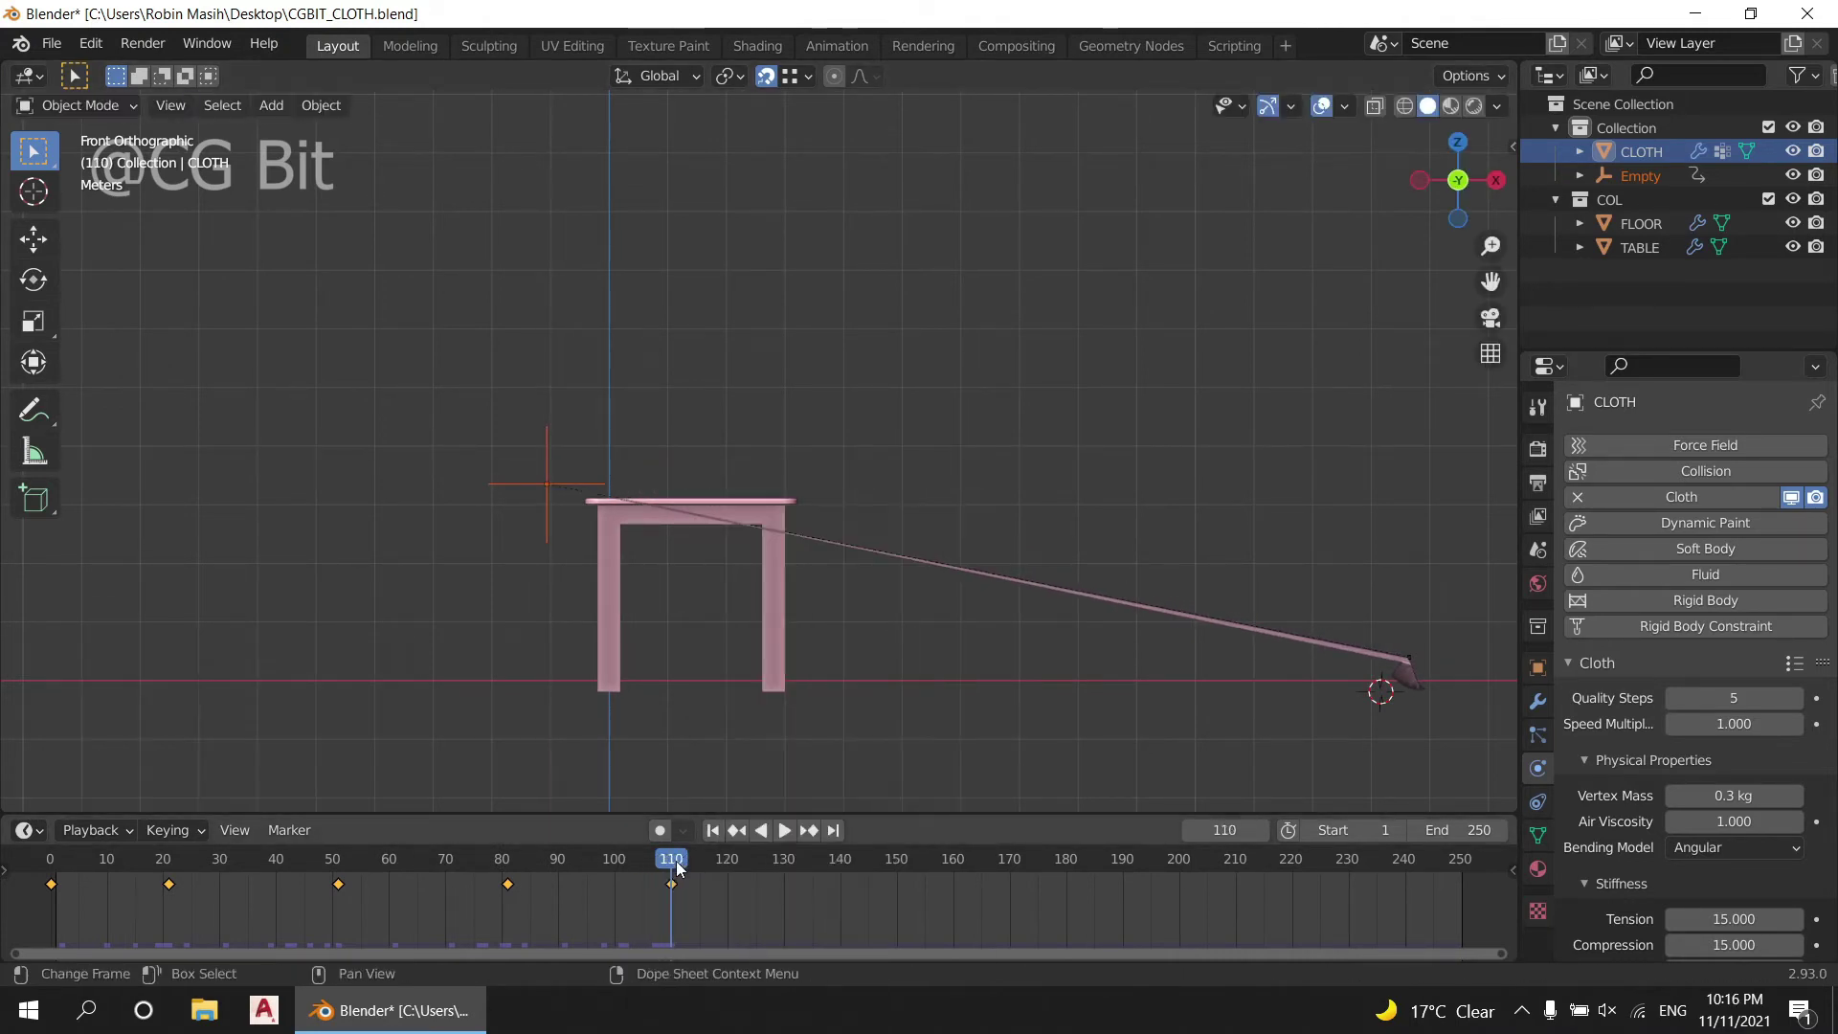
# Step: Return to the first frame and test-play the cloth animation in perspective view
pyautogui.hotkey('shift', 'Left')
pyautogui.moveTo(1039, 551)
pyautogui.mouseDown(button='middle')
pyautogui.moveTo(1067, 489)
pyautogui.moveTo(800, 799)
pyautogui.mouseUp(button='middle')
pyautogui.click(778, 830)
pyautogui.click(778, 830)
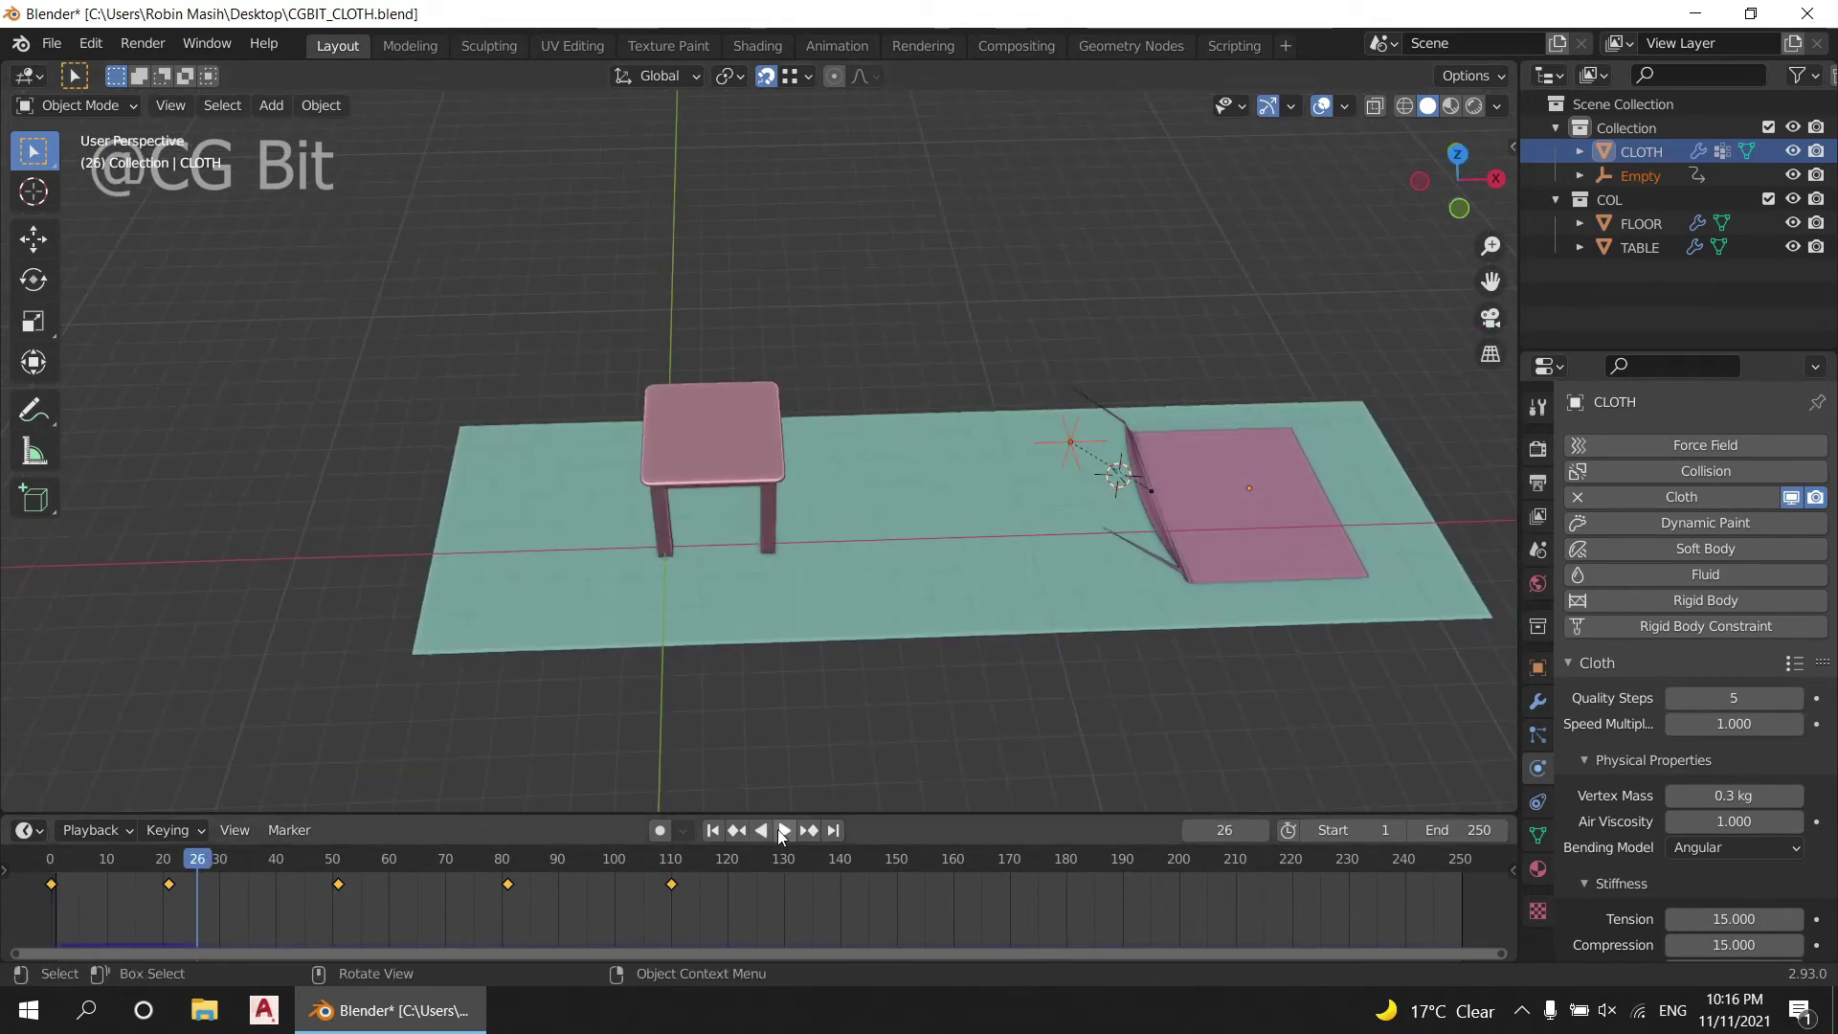
# Step: Move the Cloth modifier below the Hook modifier and play the result from frame one
pyautogui.hotkey('shift', 'Left')
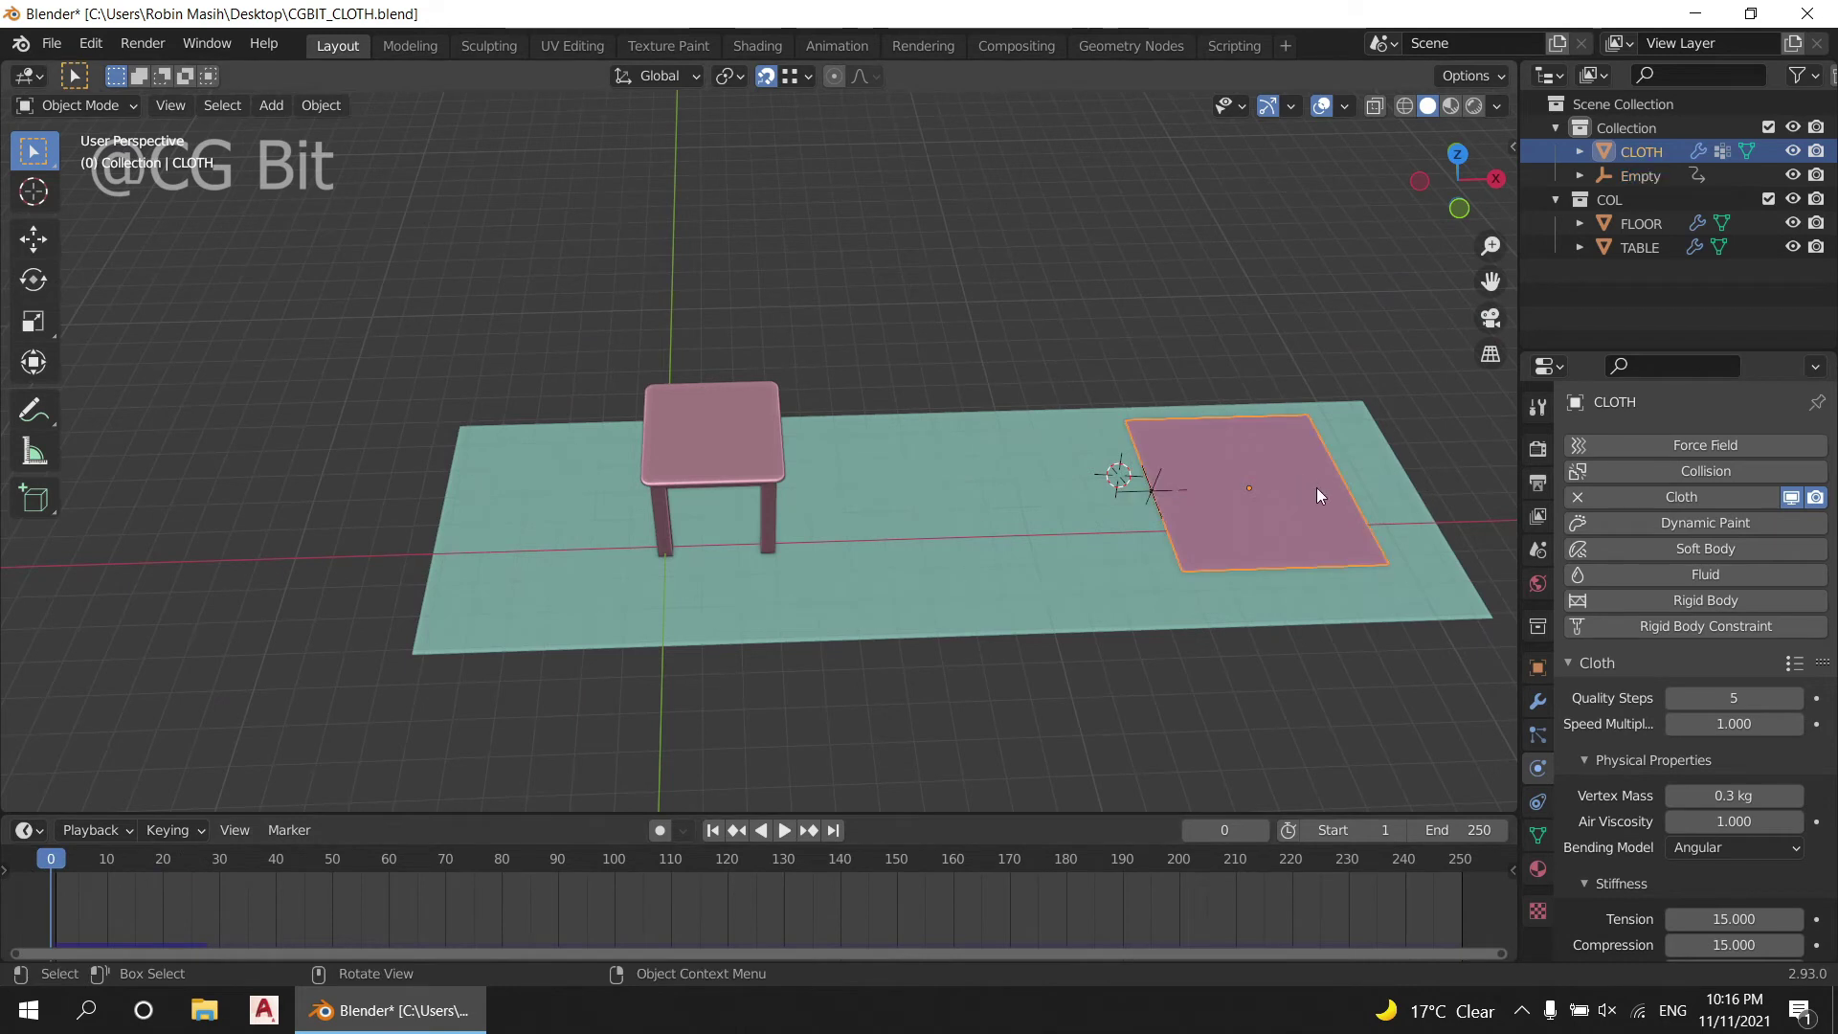
pyautogui.click(1537, 699)
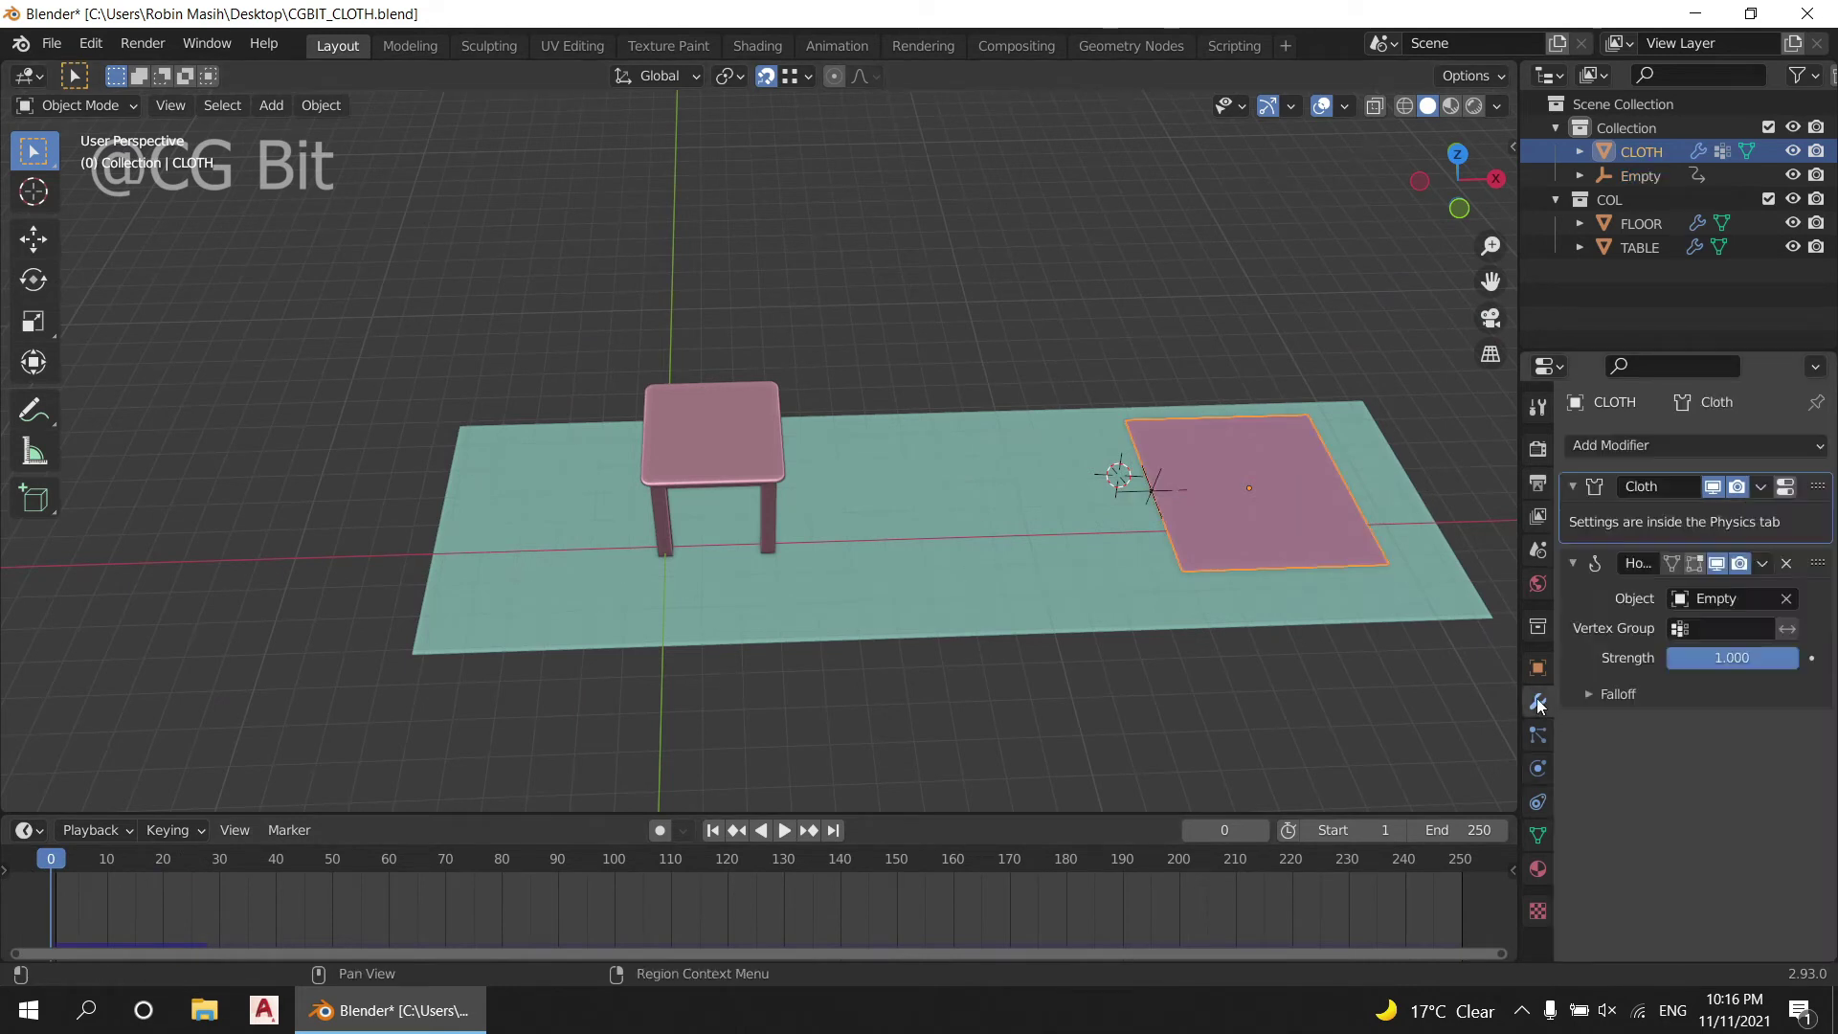
pyautogui.moveTo(1819, 485); pyautogui.dragTo(1818, 653)
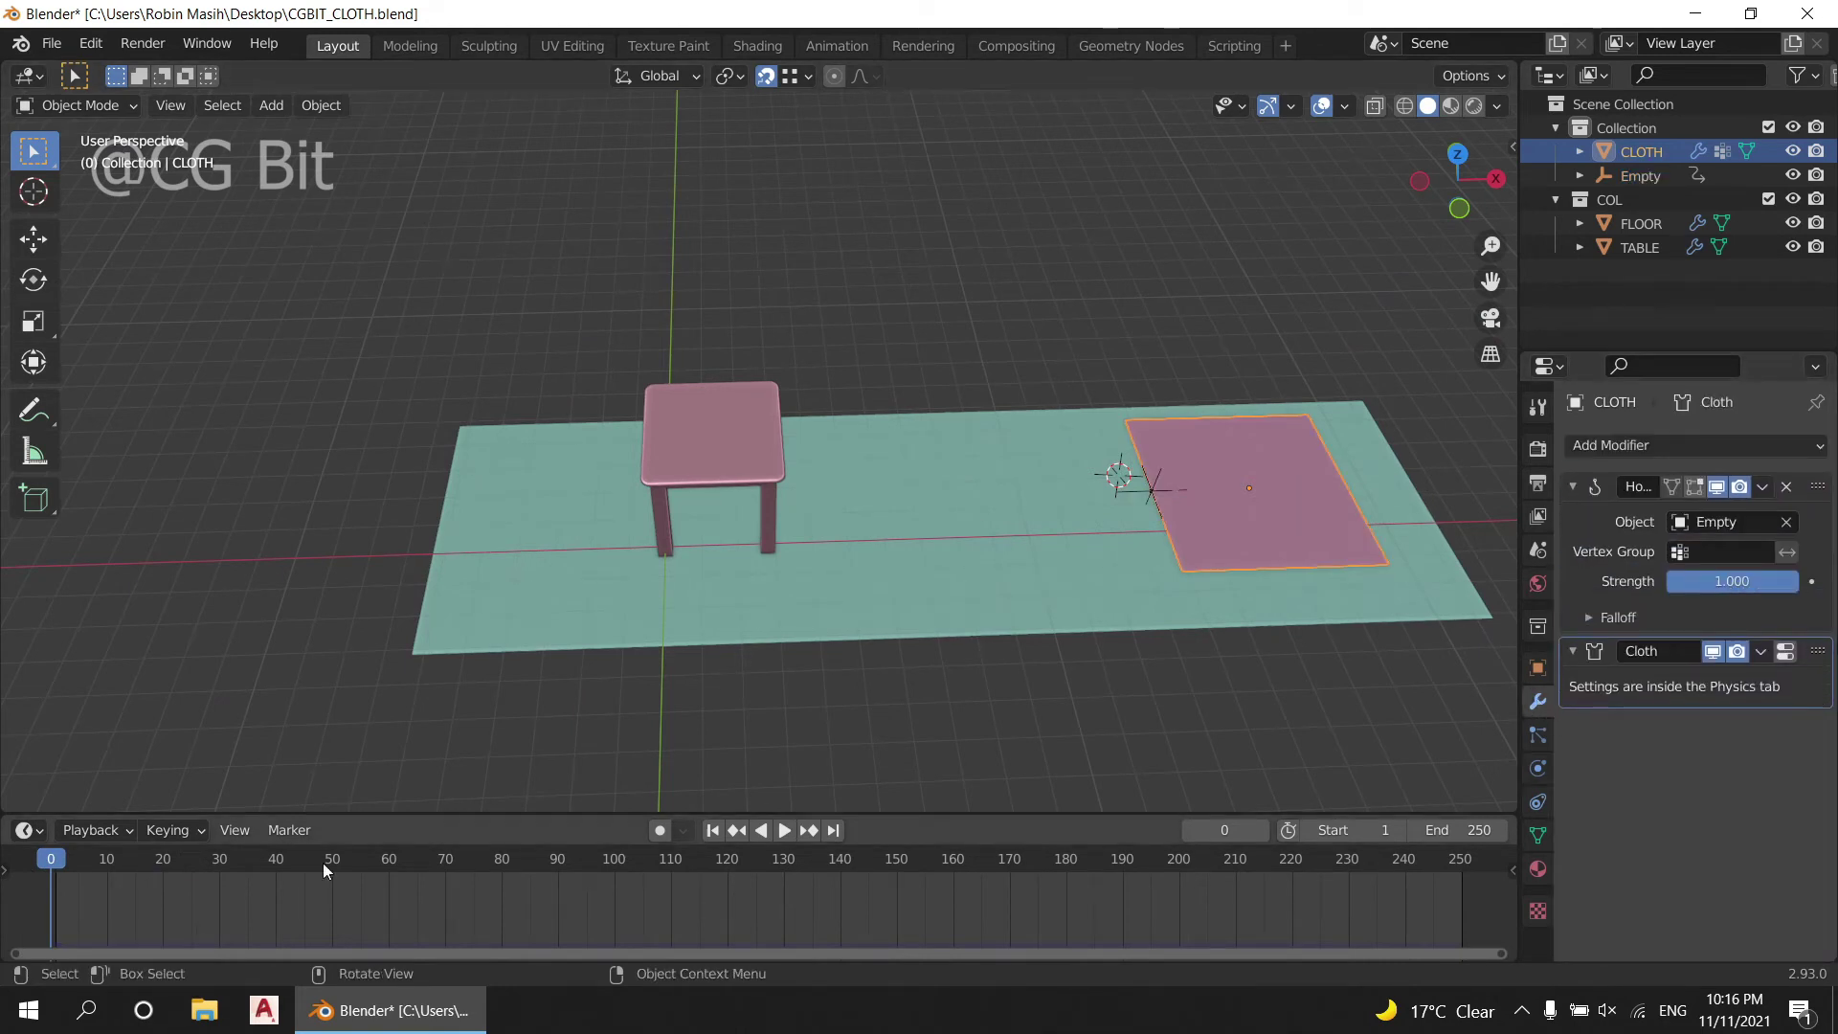
pyautogui.click(779, 832)
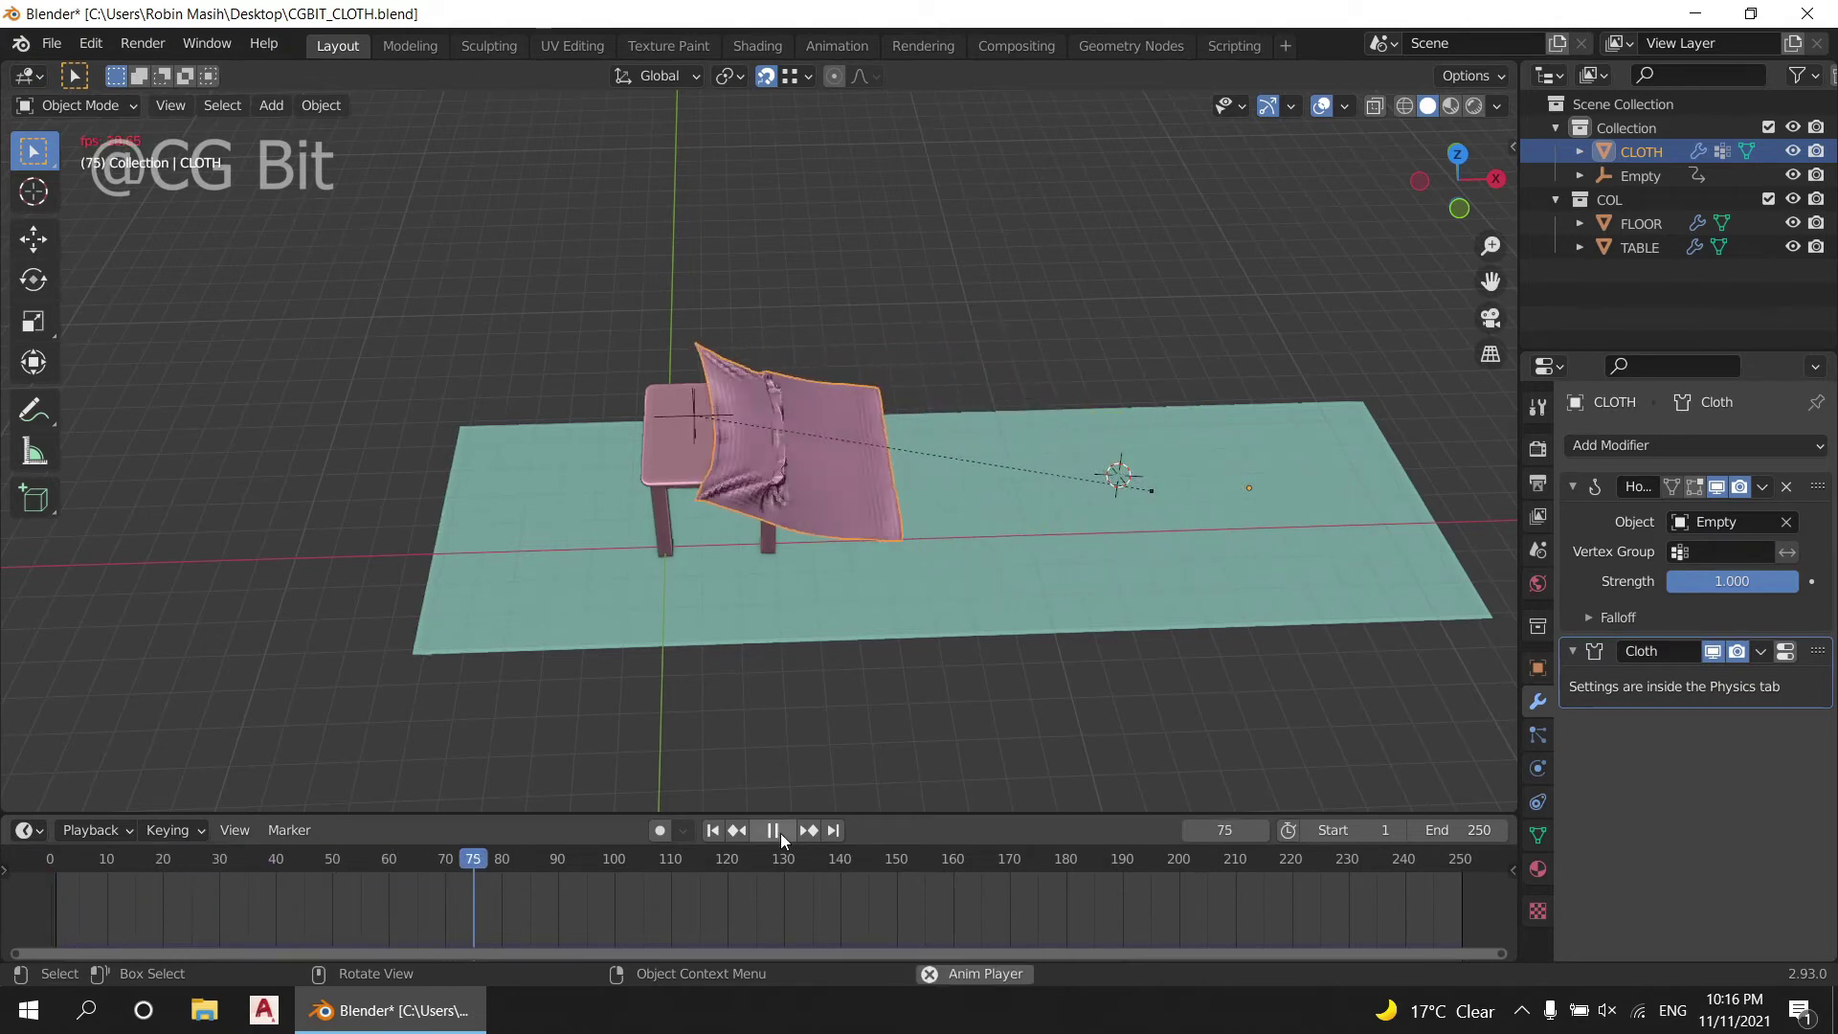
pyautogui.press('Escape')
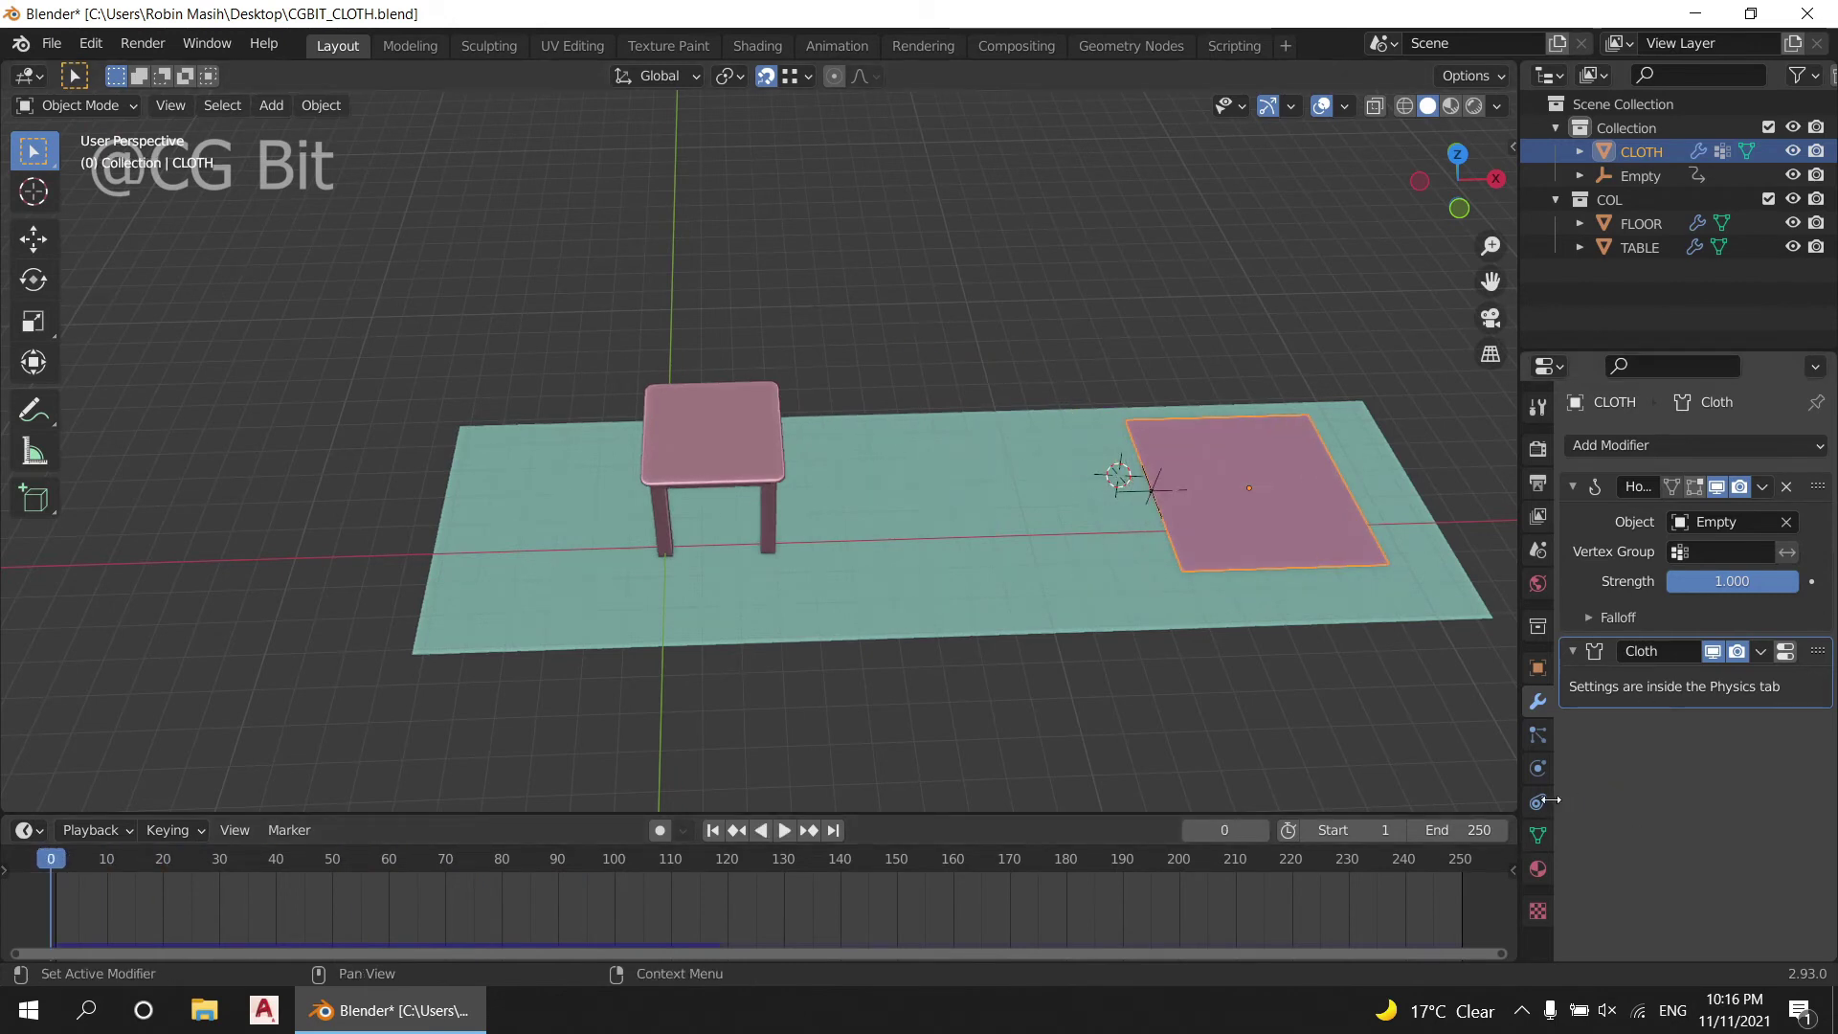
# Step: Set the cloth's Quality Steps to 16 and play back the simulation to check it
pyautogui.click(1541, 802)
pyautogui.click(1741, 702)
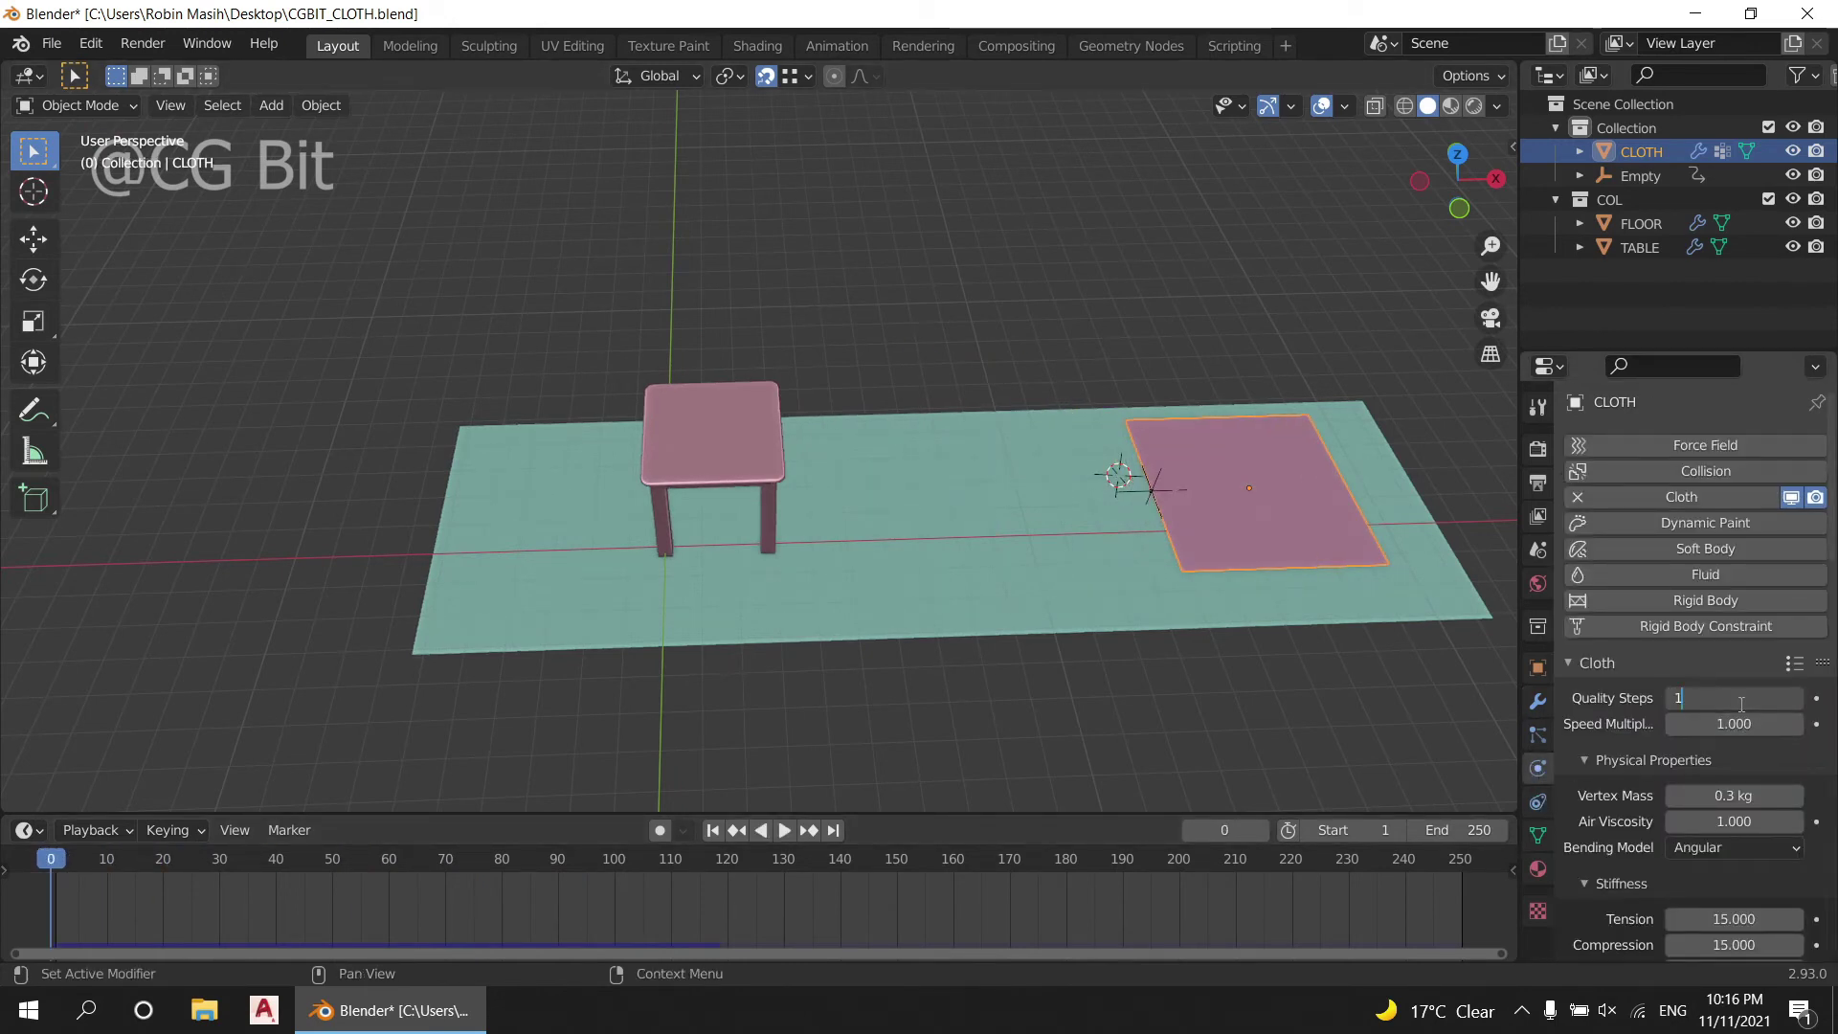
pyautogui.write('6')
pyautogui.press('Return')
pyautogui.click(782, 830)
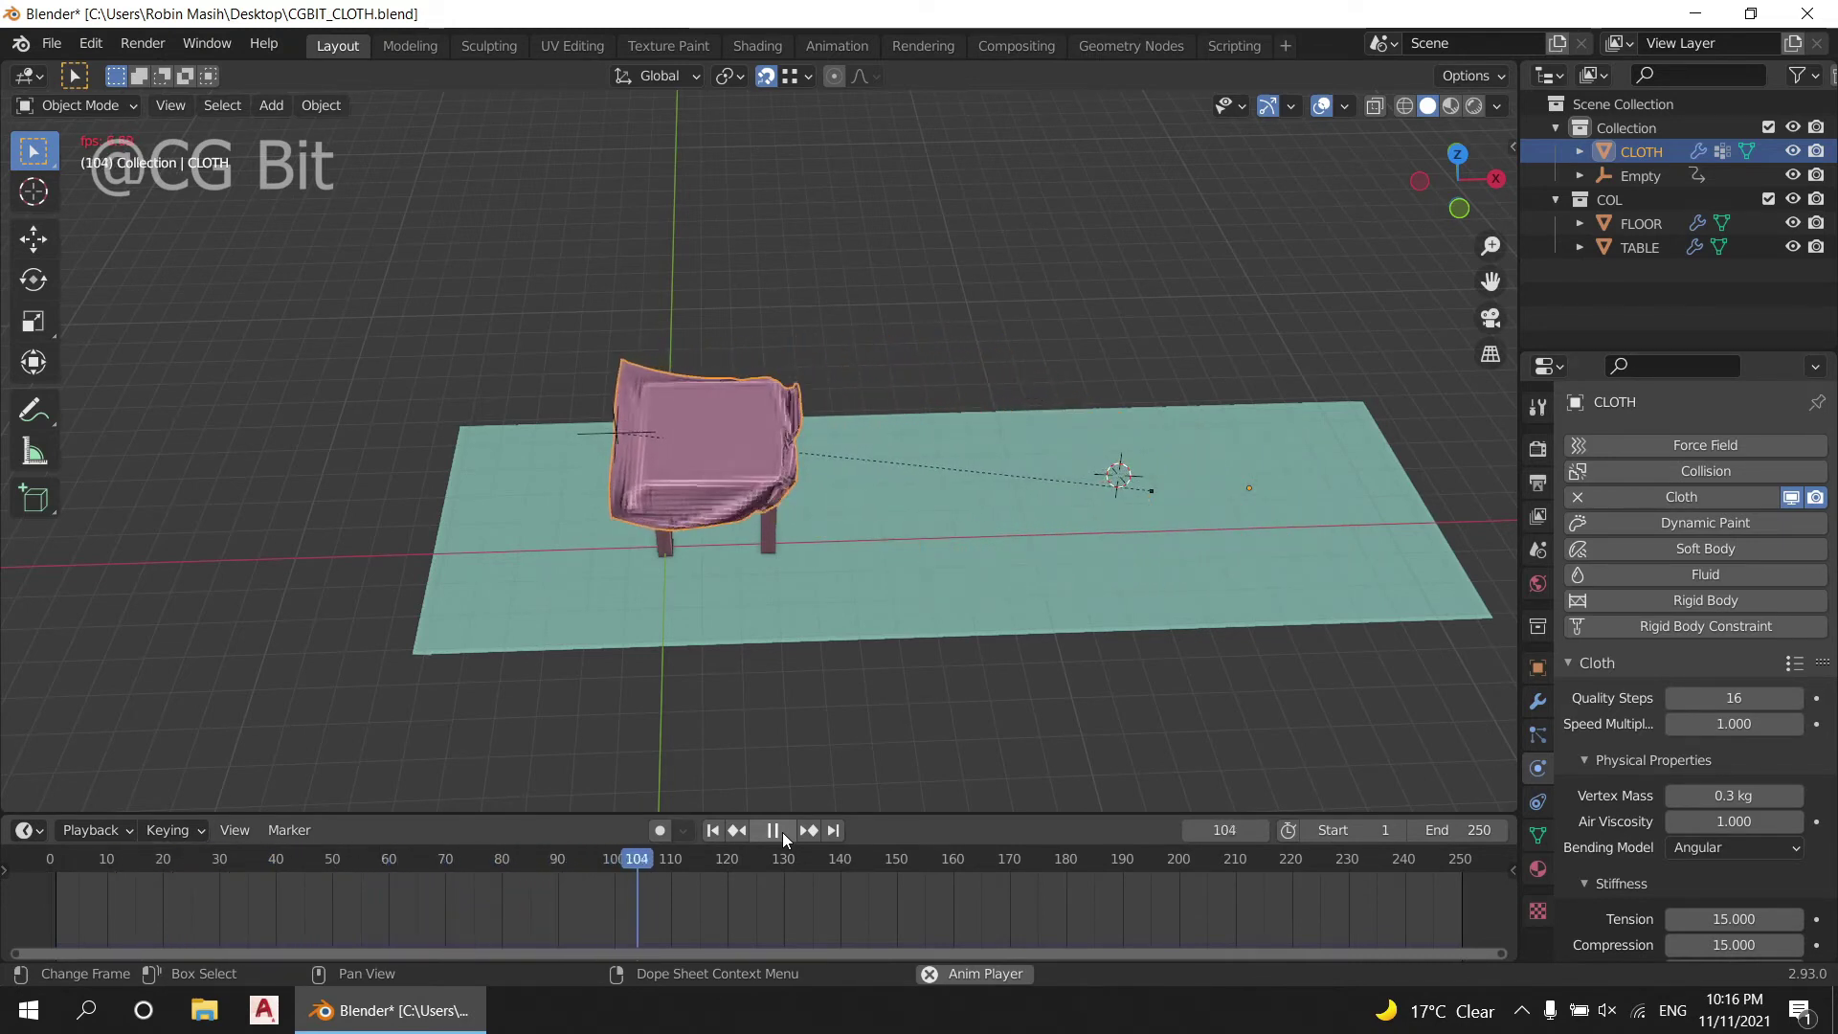
pyautogui.moveTo(772, 861); pyautogui.dragTo(650, 874)
pyautogui.press('space')
pyautogui.moveTo(908, 535); pyautogui.dragTo(870, 570, button='middle')
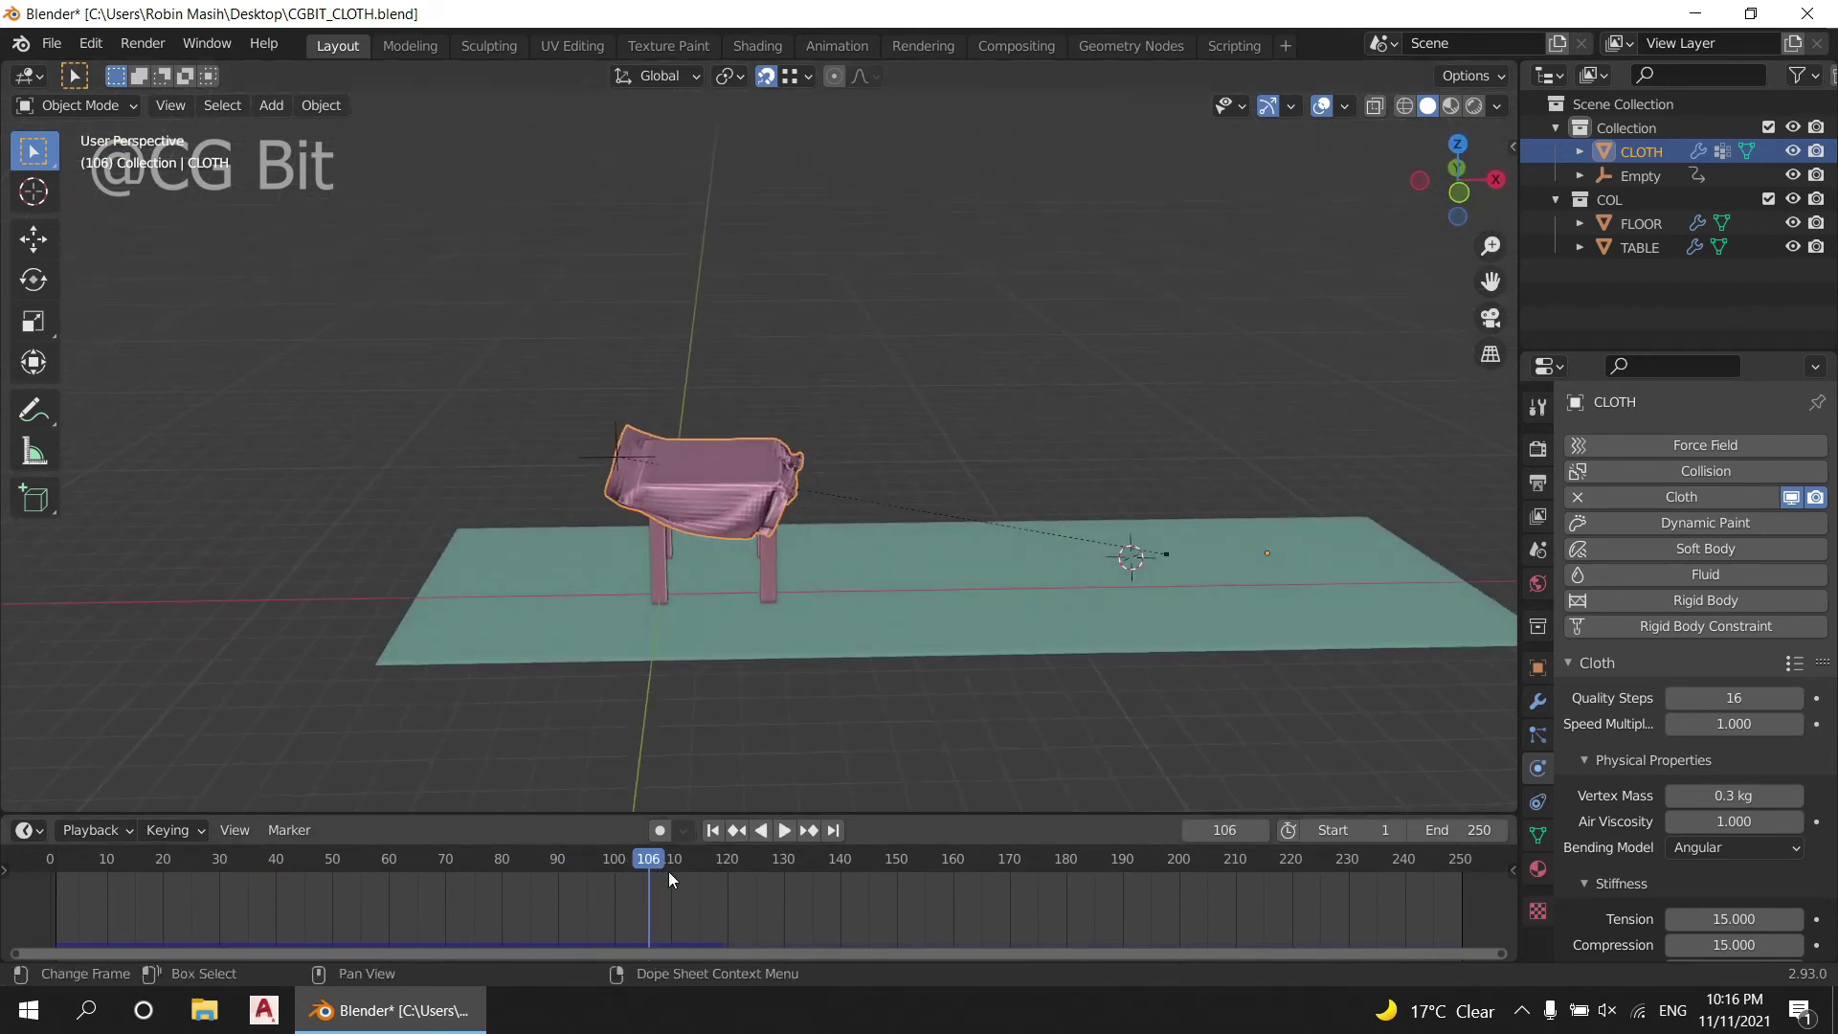
pyautogui.moveTo(669, 869); pyautogui.dragTo(102, 863)
pyautogui.scroll(-5, 1800, 799)
pyautogui.scroll(-3, 1799, 800)
pyautogui.scroll(-3, 1766, 803)
pyautogui.scroll(-2, 1720, 802)
pyautogui.scroll(-2, 1720, 801)
pyautogui.scroll(2, 1667, 688)
# Step: Expand the cloth Cache settings and set the simulation End frame to 124
pyautogui.click(1614, 567)
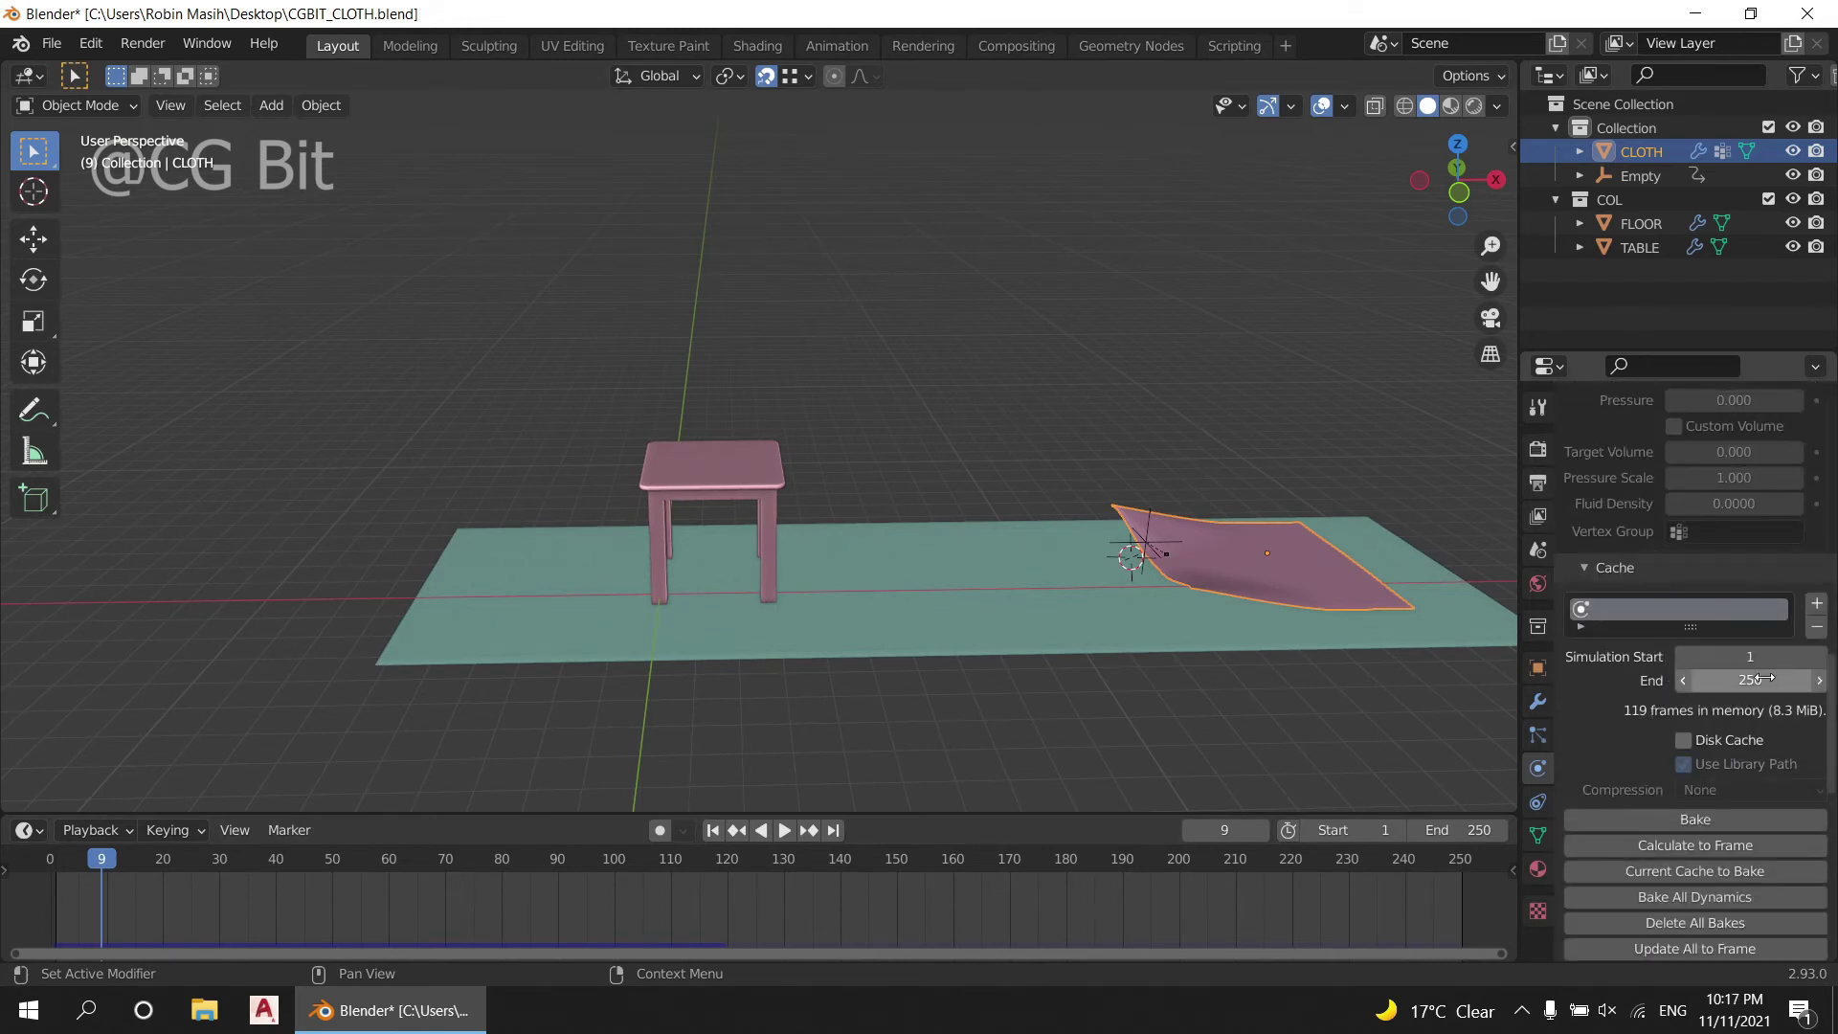
pyautogui.moveTo(110, 865); pyautogui.dragTo(714, 901)
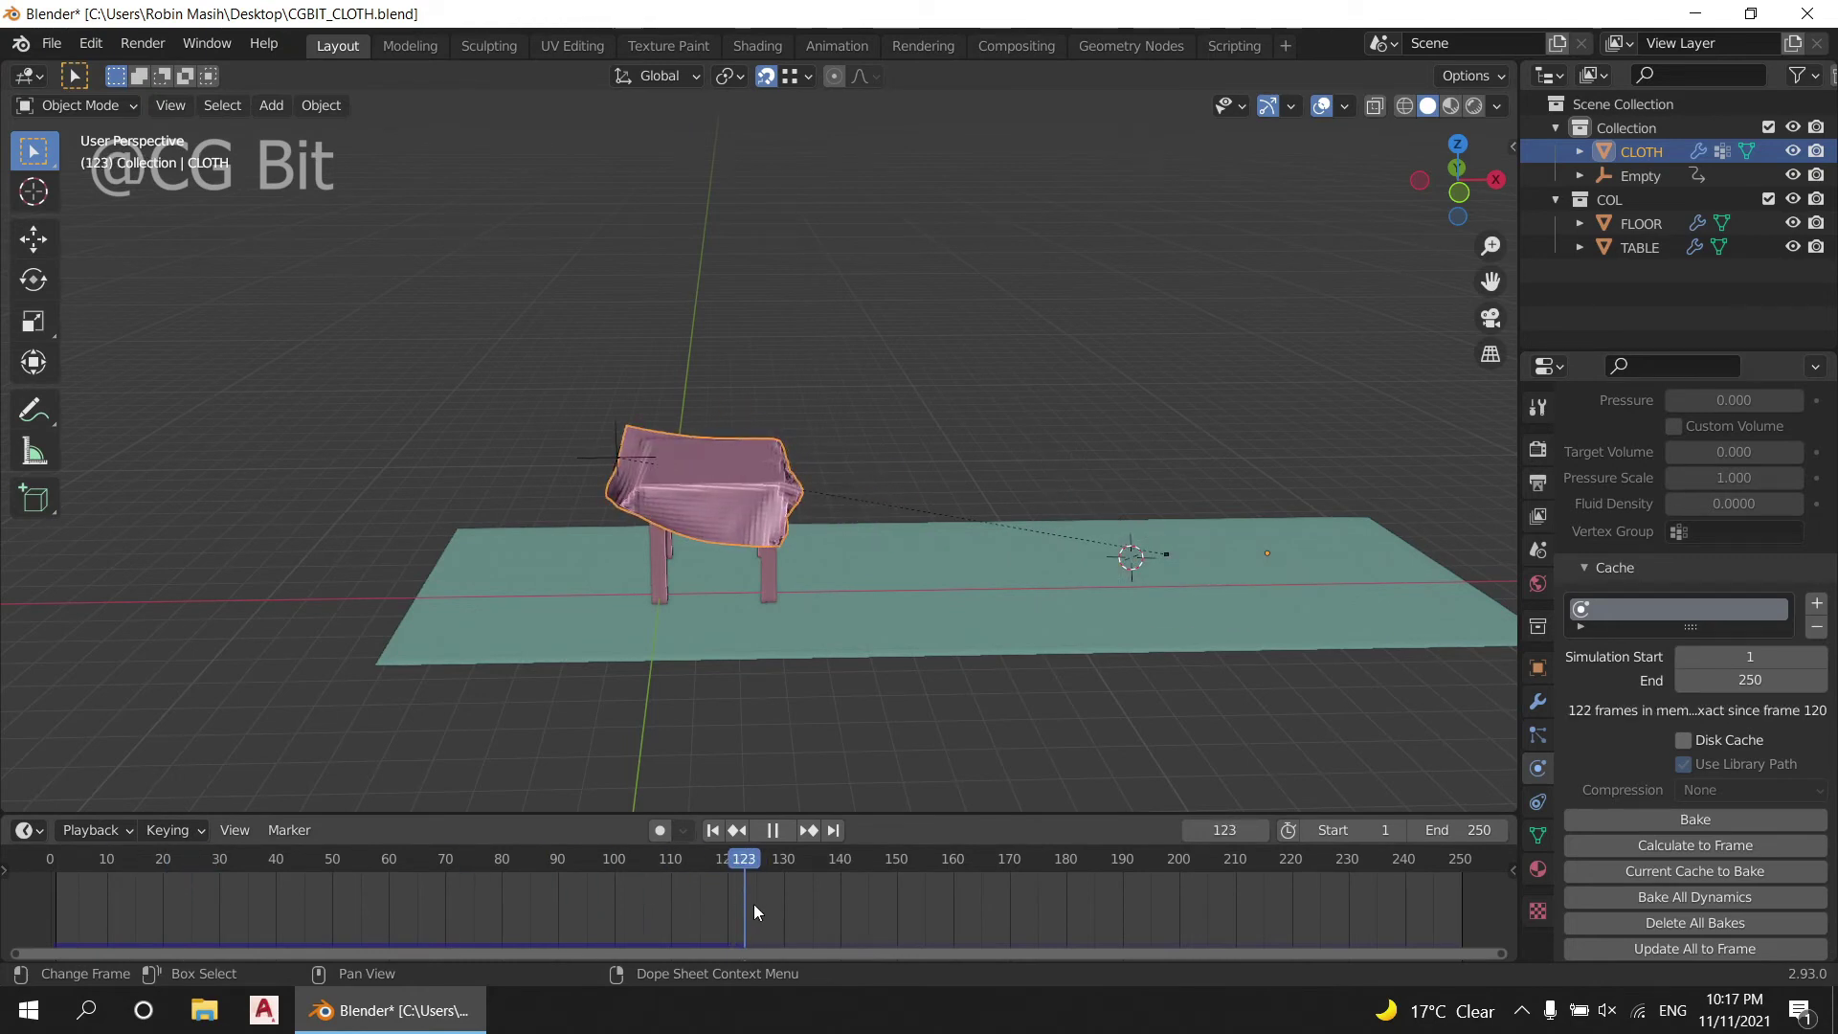
pyautogui.moveTo(756, 902); pyautogui.dragTo(751, 903)
pyautogui.click(1746, 679)
pyautogui.write('124')
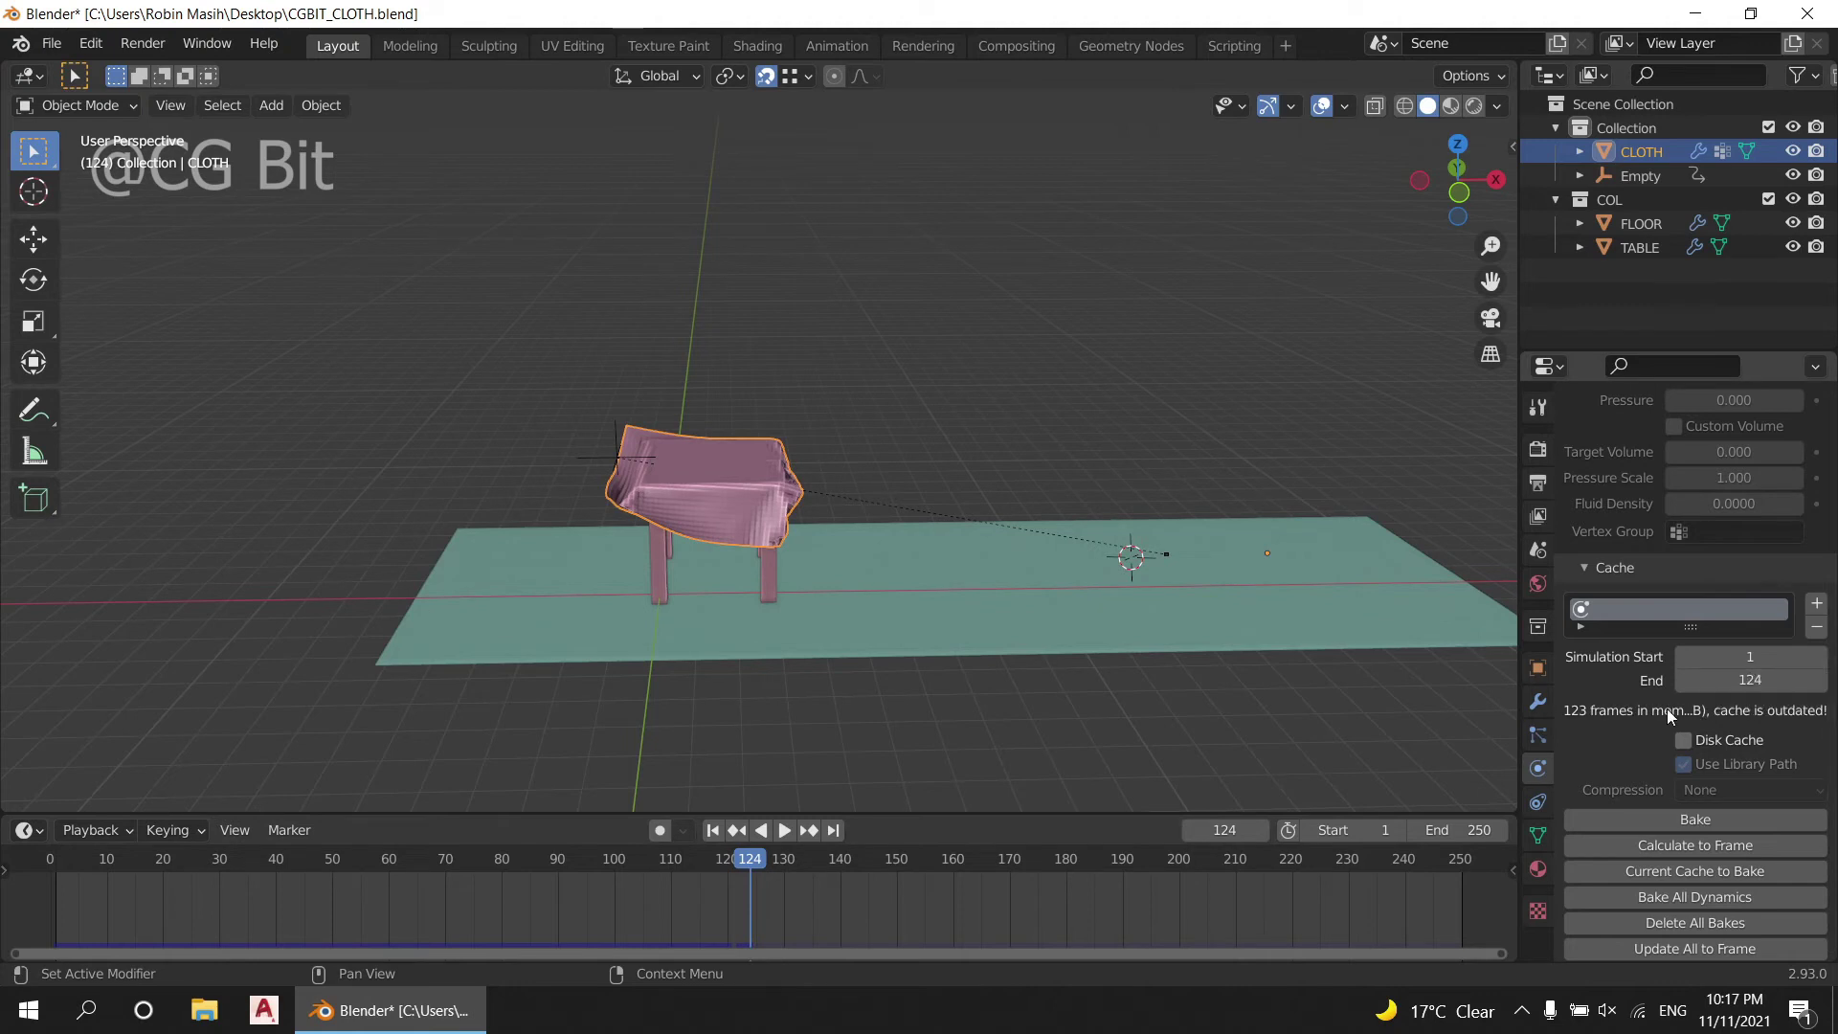
# Step: Bake the cloth simulation and play the baked drape from the first frame
pyautogui.click(1698, 820)
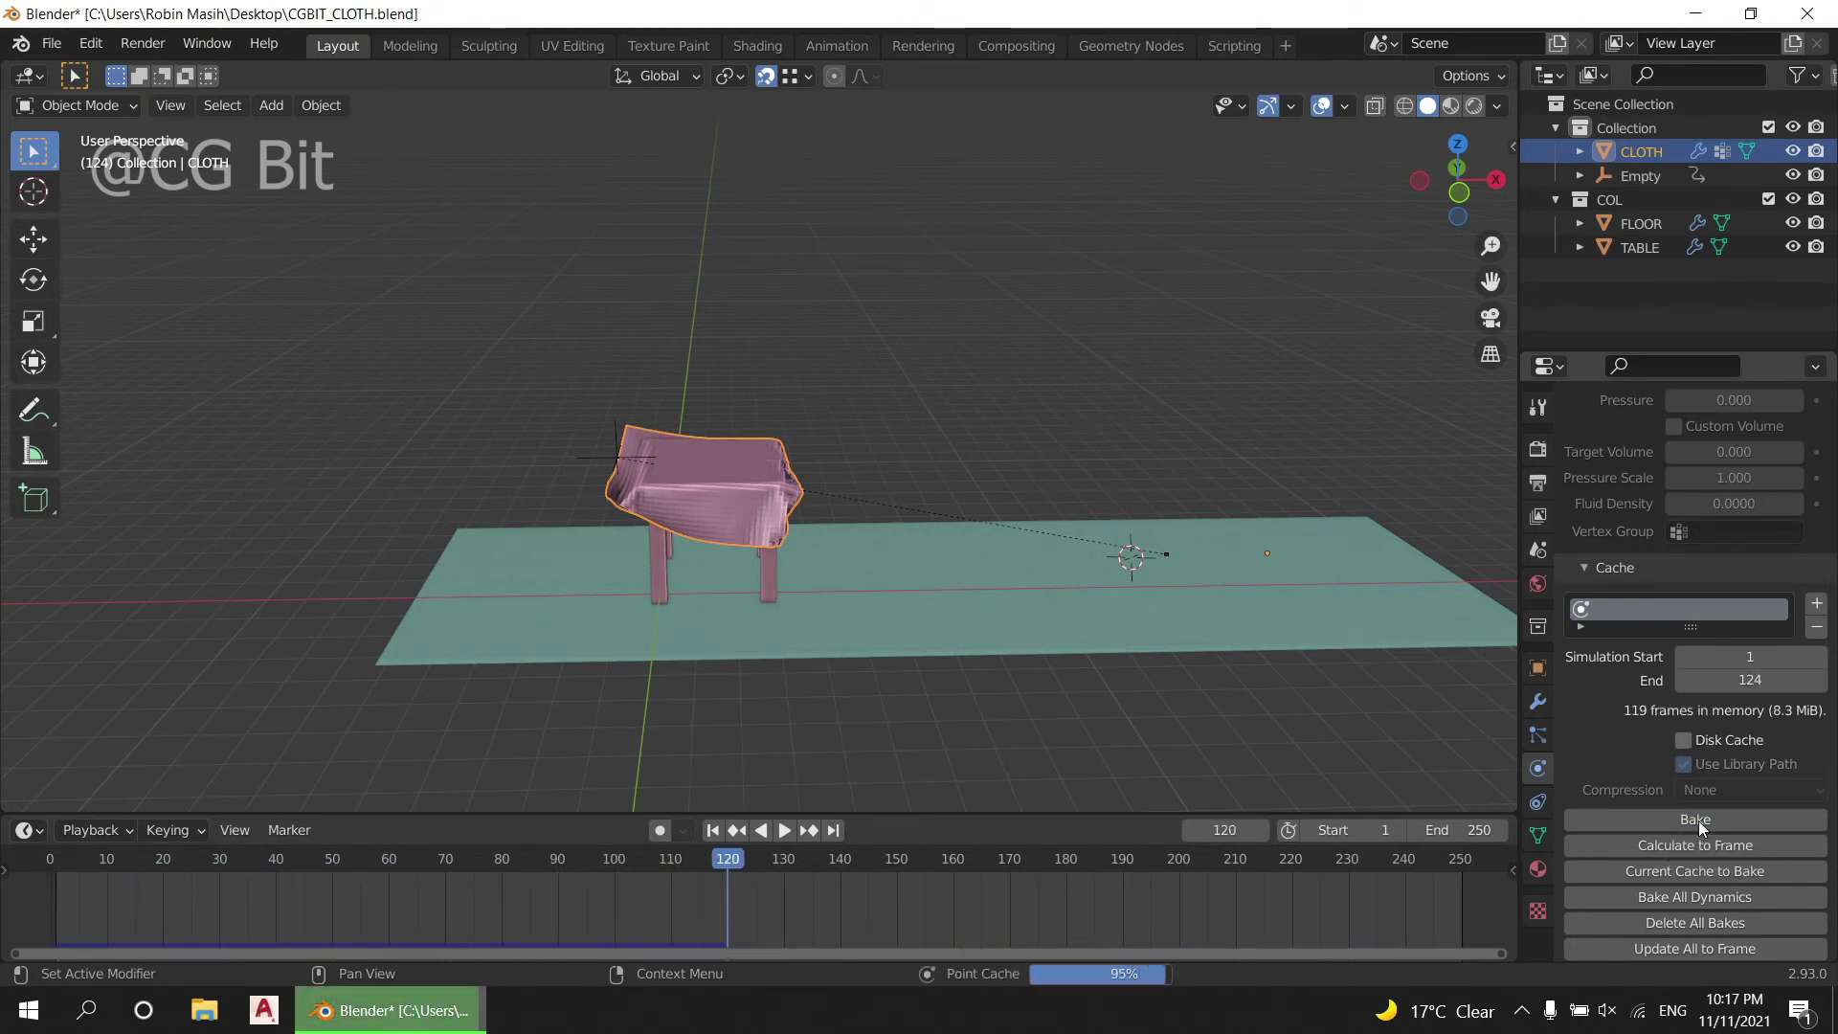
pyautogui.hotkey('shift', 'Left')
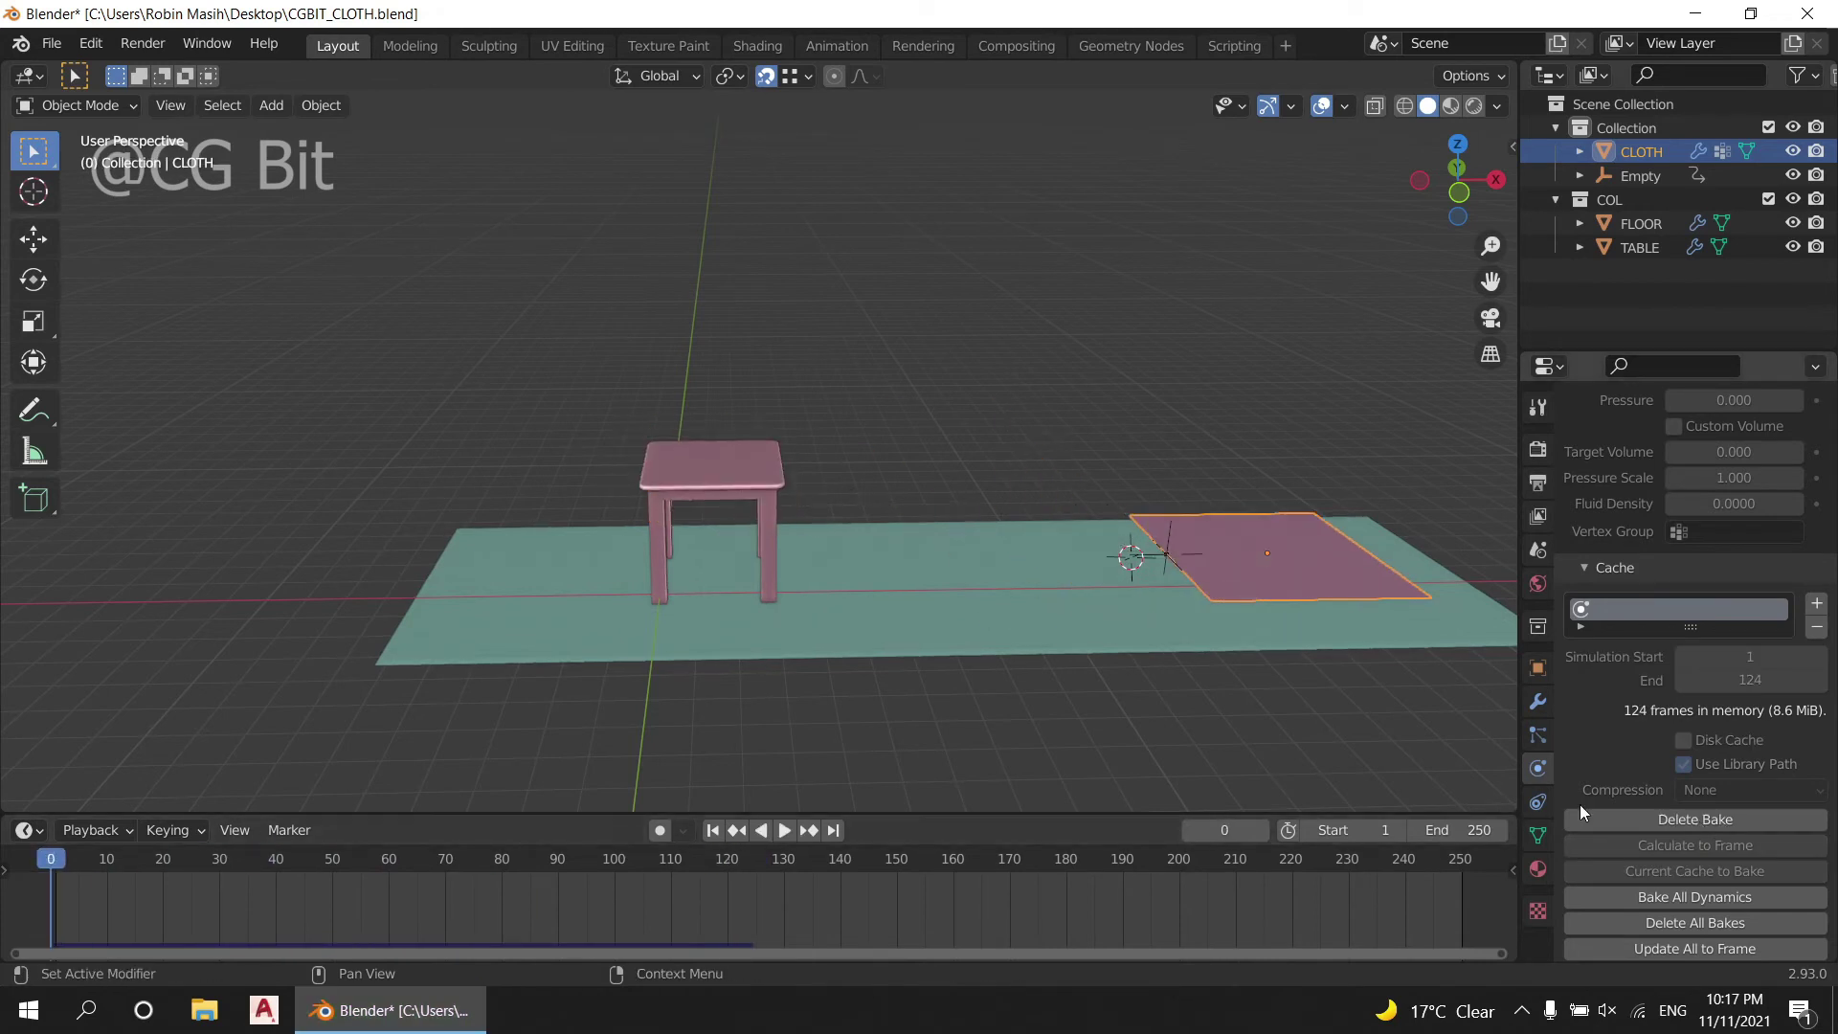
pyautogui.click(778, 830)
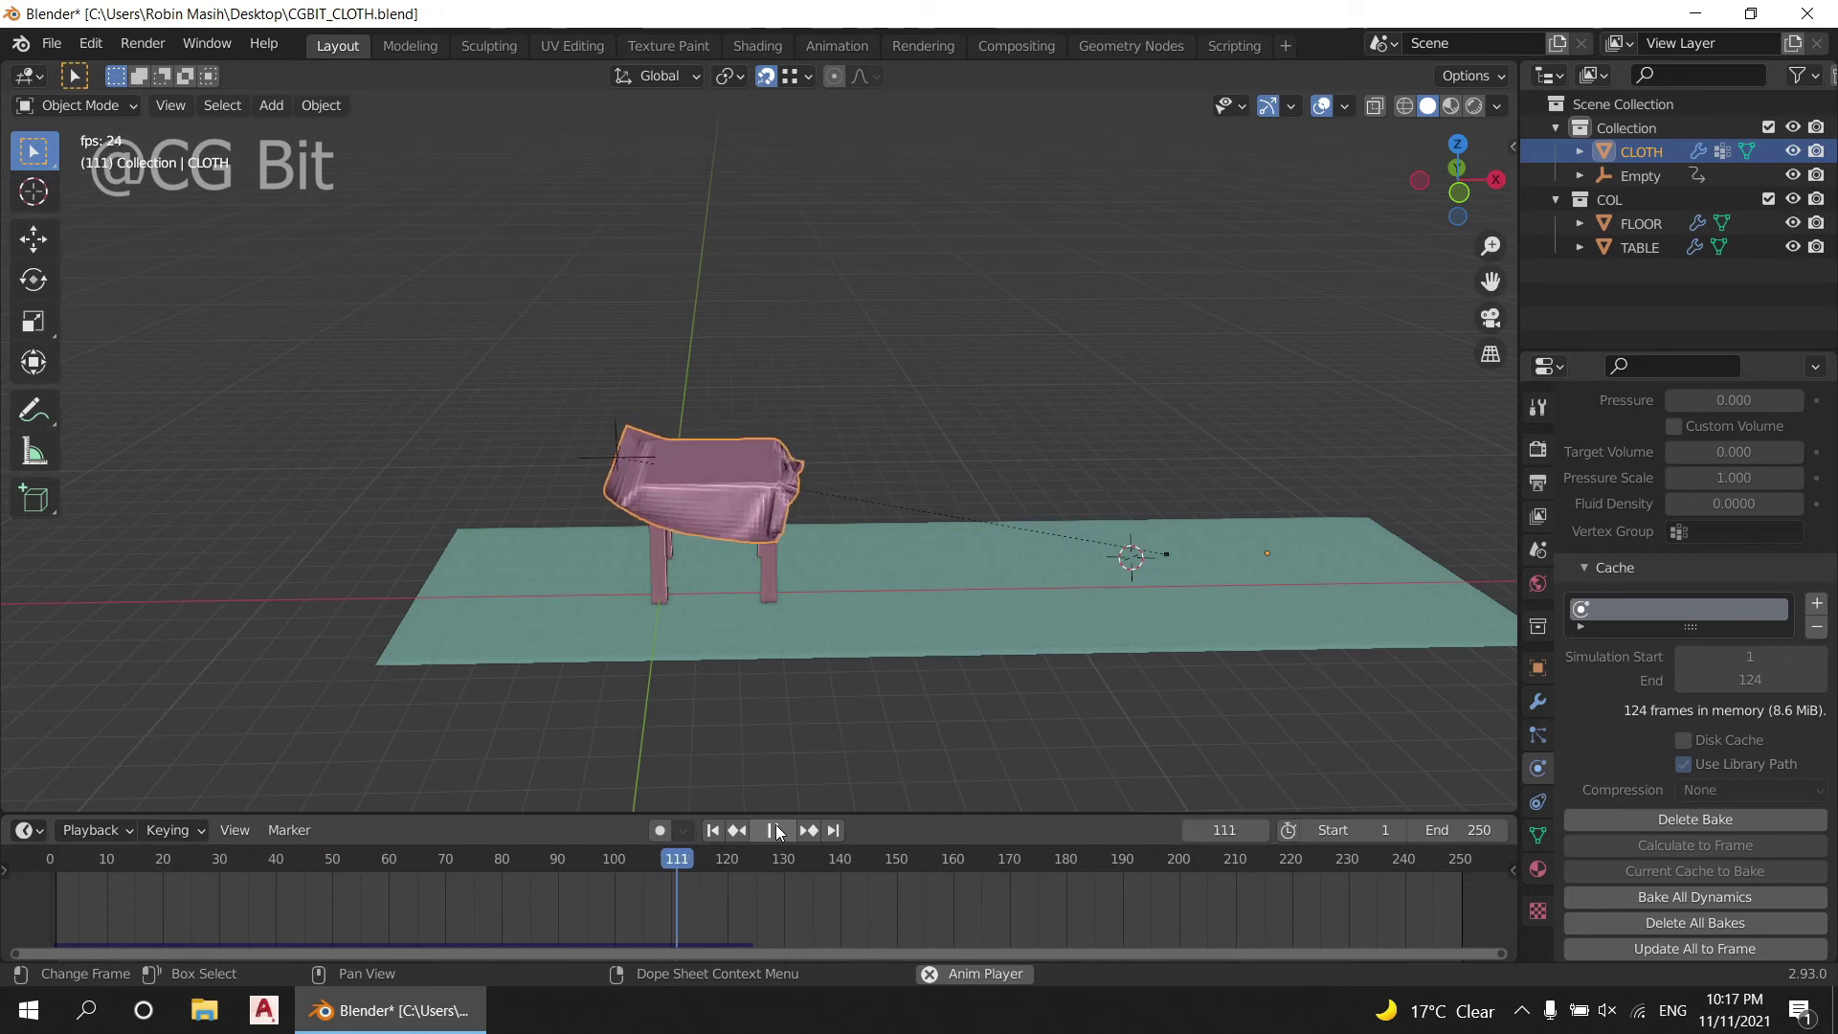
pyautogui.click(785, 836)
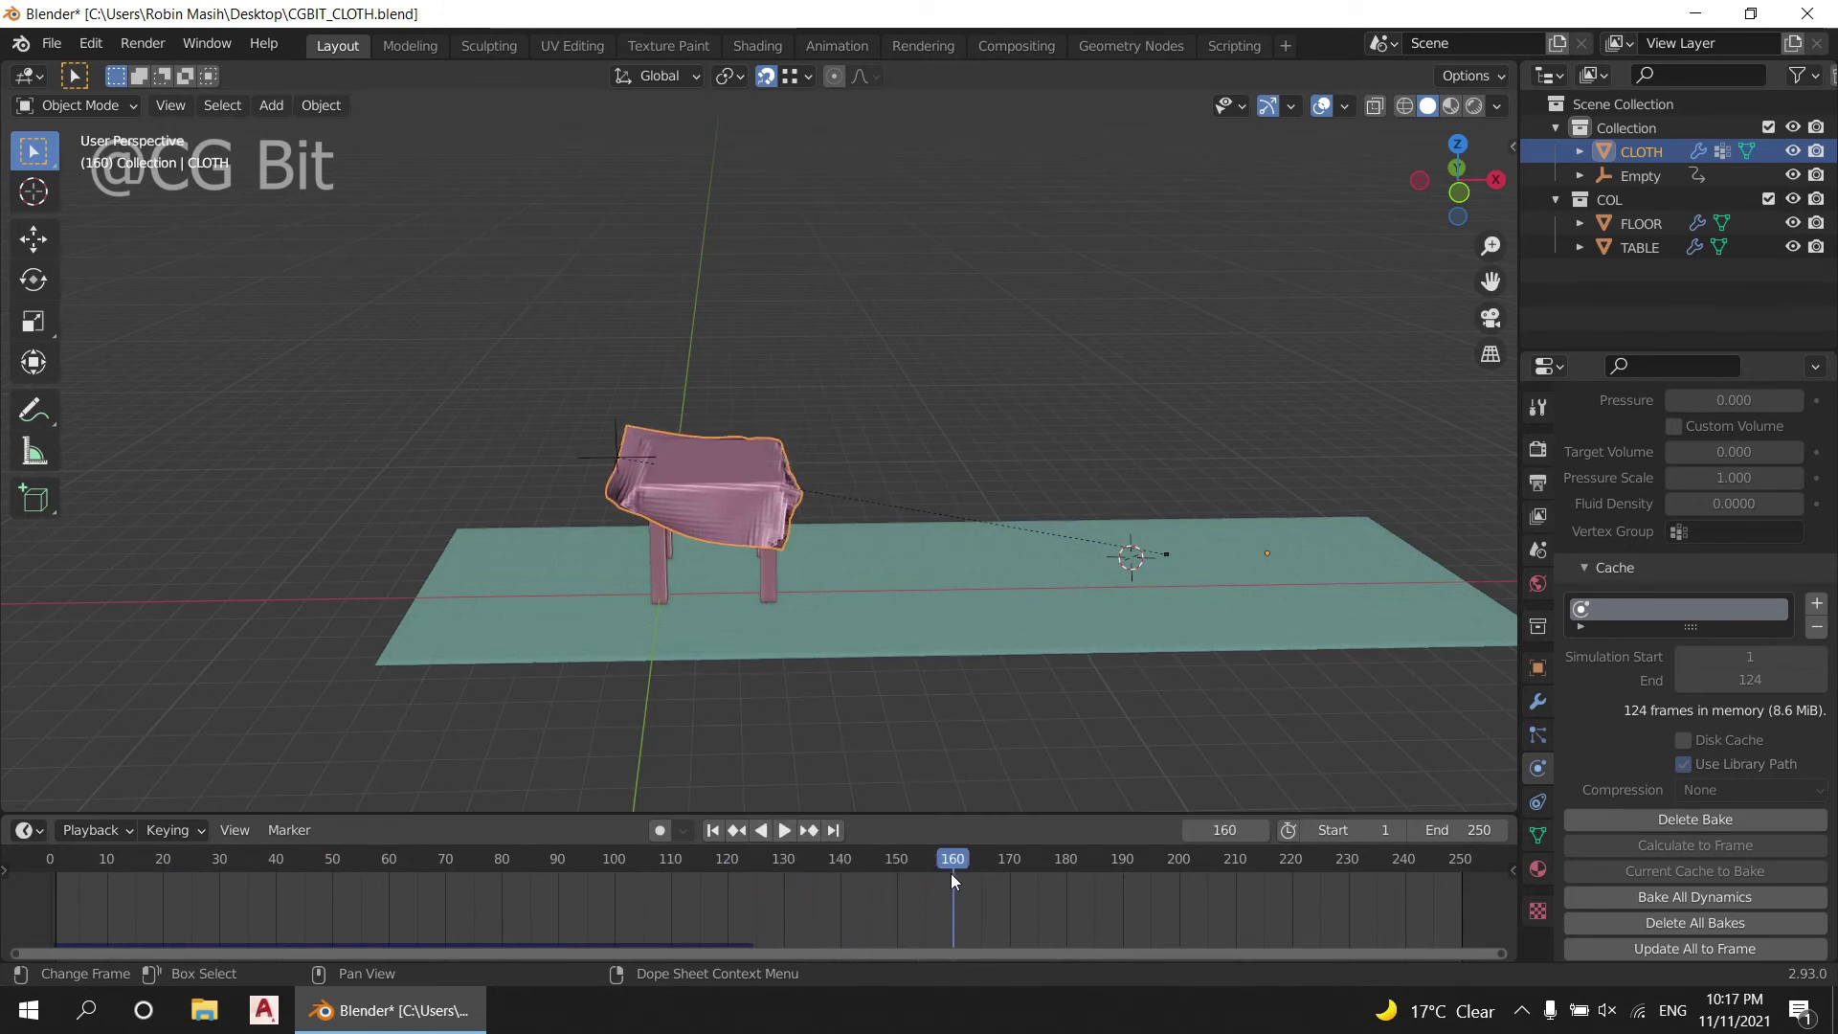
# Step: Near frame 126, delete CLOTH's Hook modifier and save the Cloth modifier's drape as a shape key
pyautogui.moveTo(742, 868); pyautogui.dragTo(759, 865)
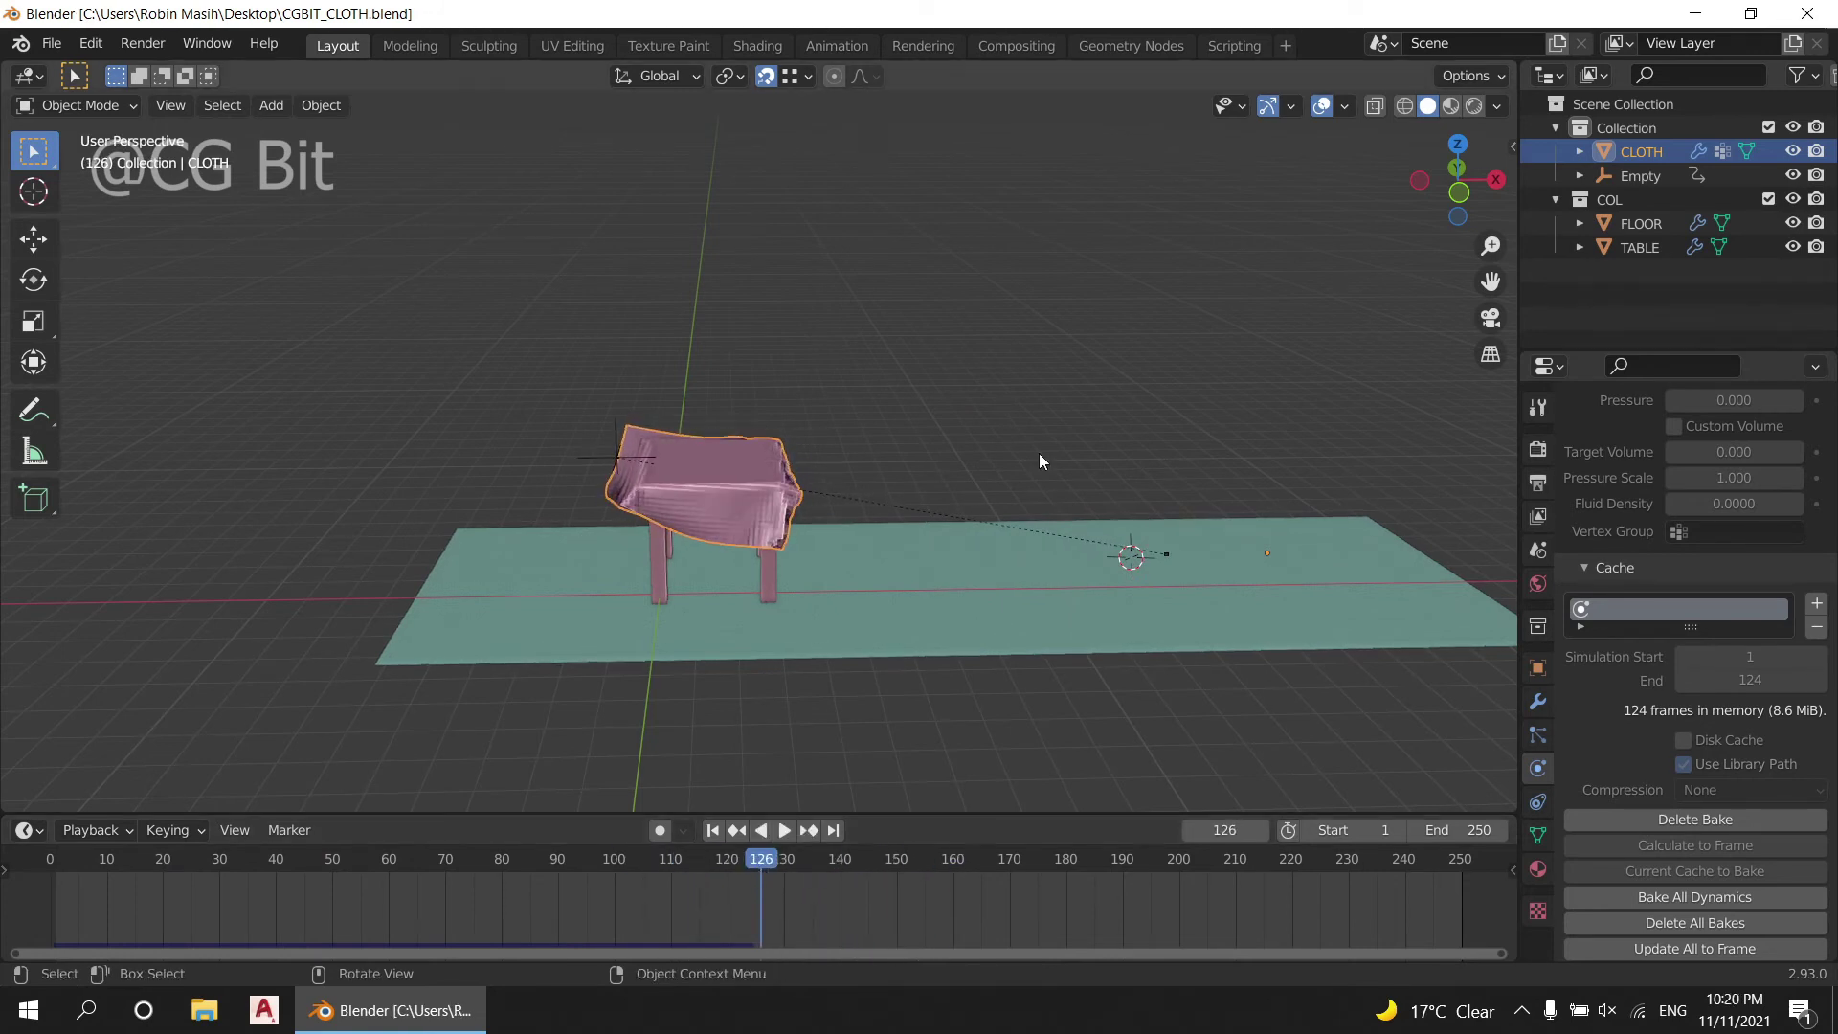
pyautogui.scroll(2, 1034, 498)
pyautogui.moveTo(1035, 491); pyautogui.dragTo(709, 404, button='middle')
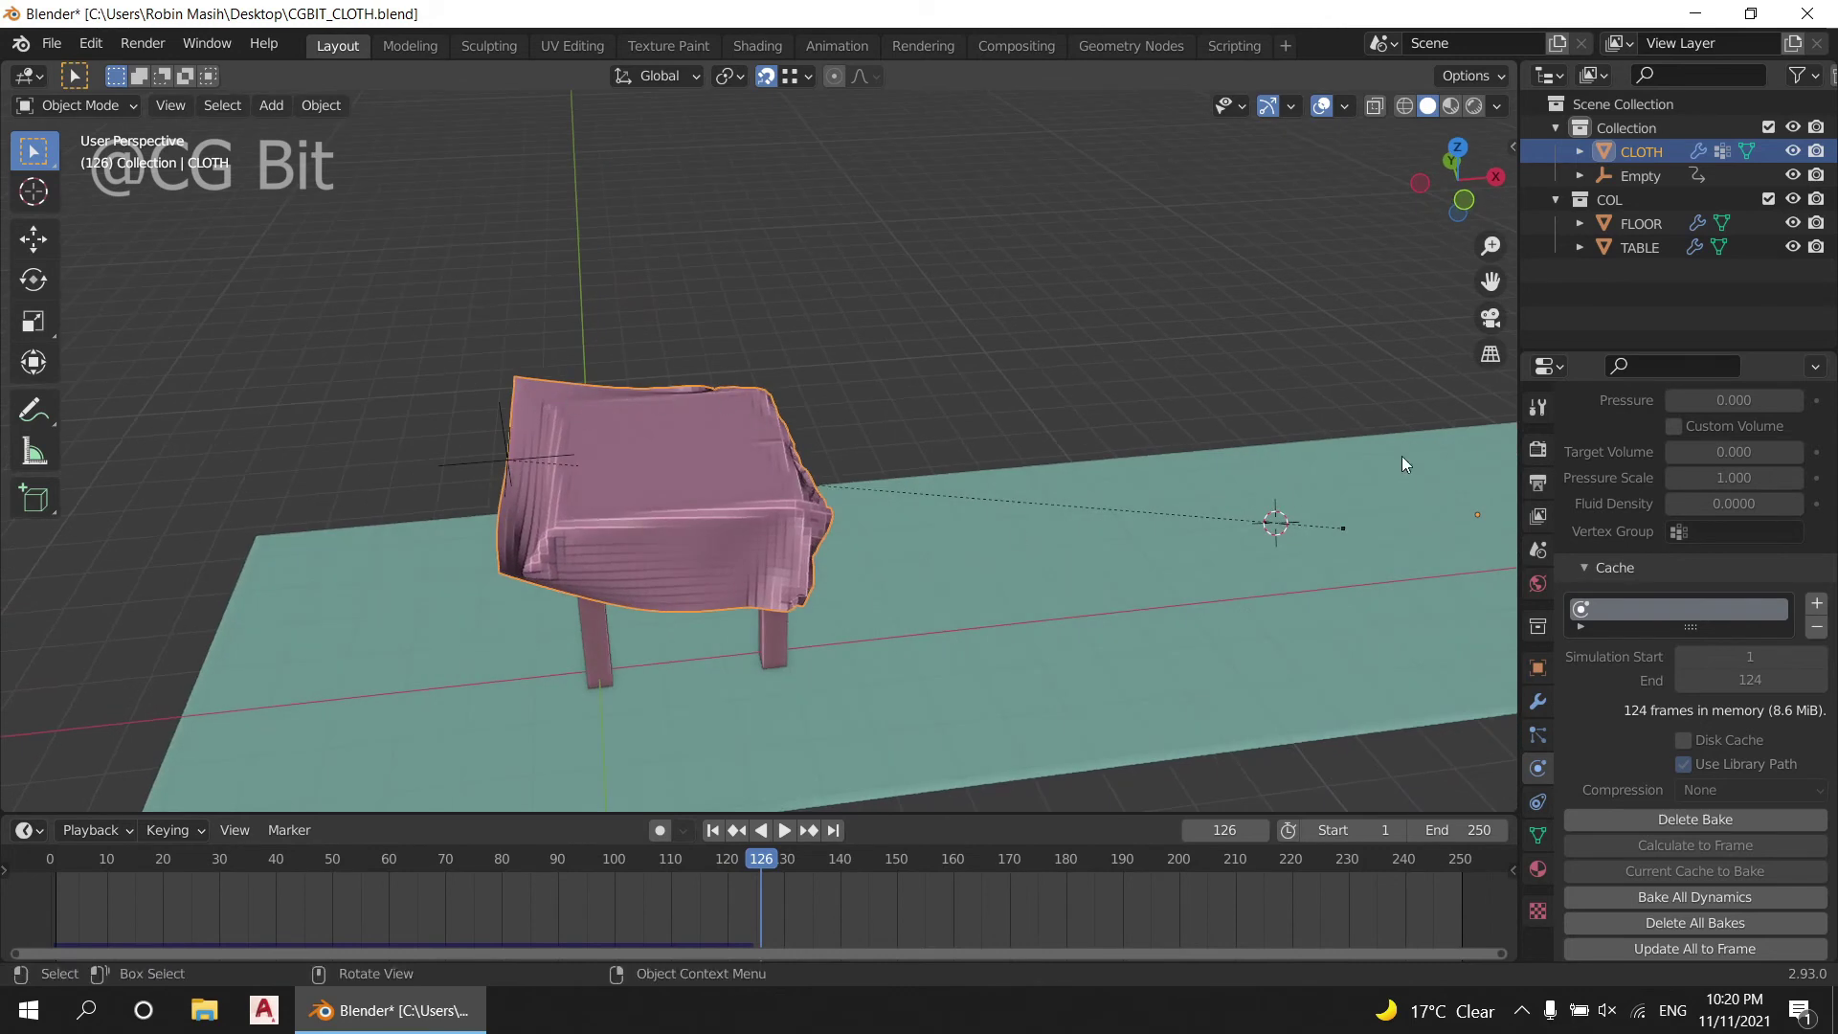
pyautogui.click(1537, 701)
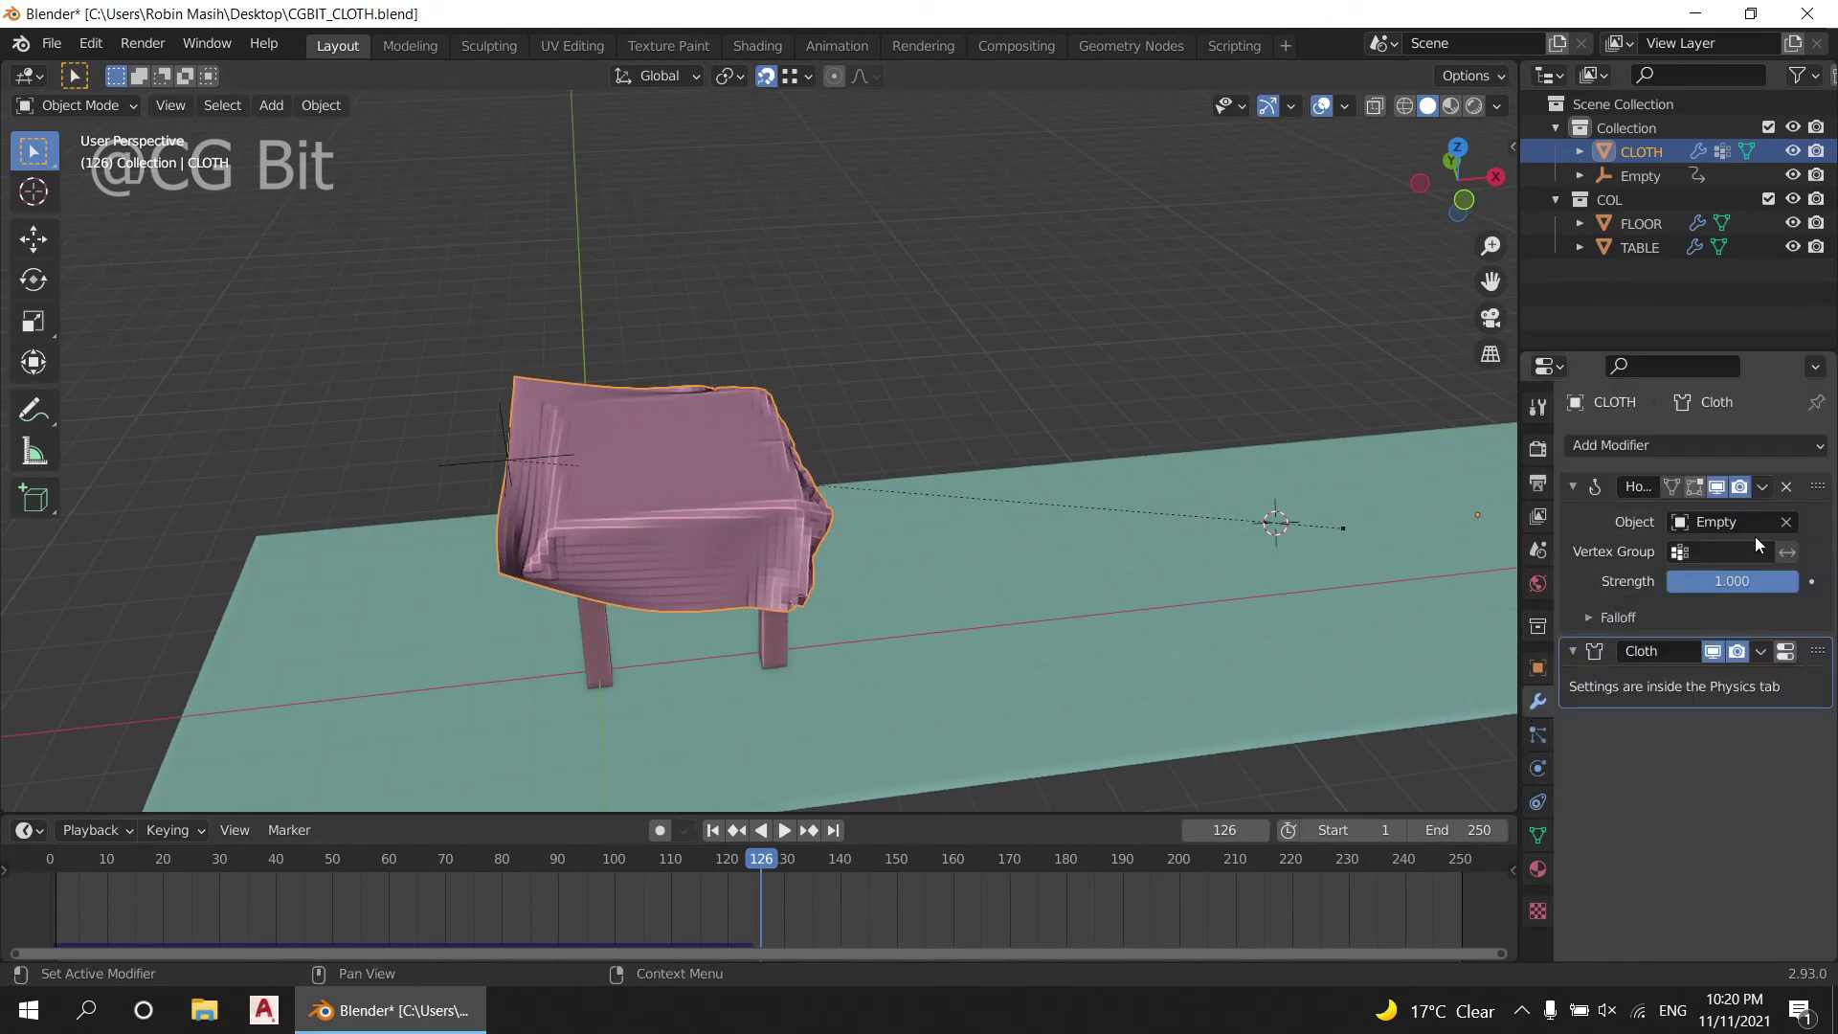
pyautogui.click(1788, 487)
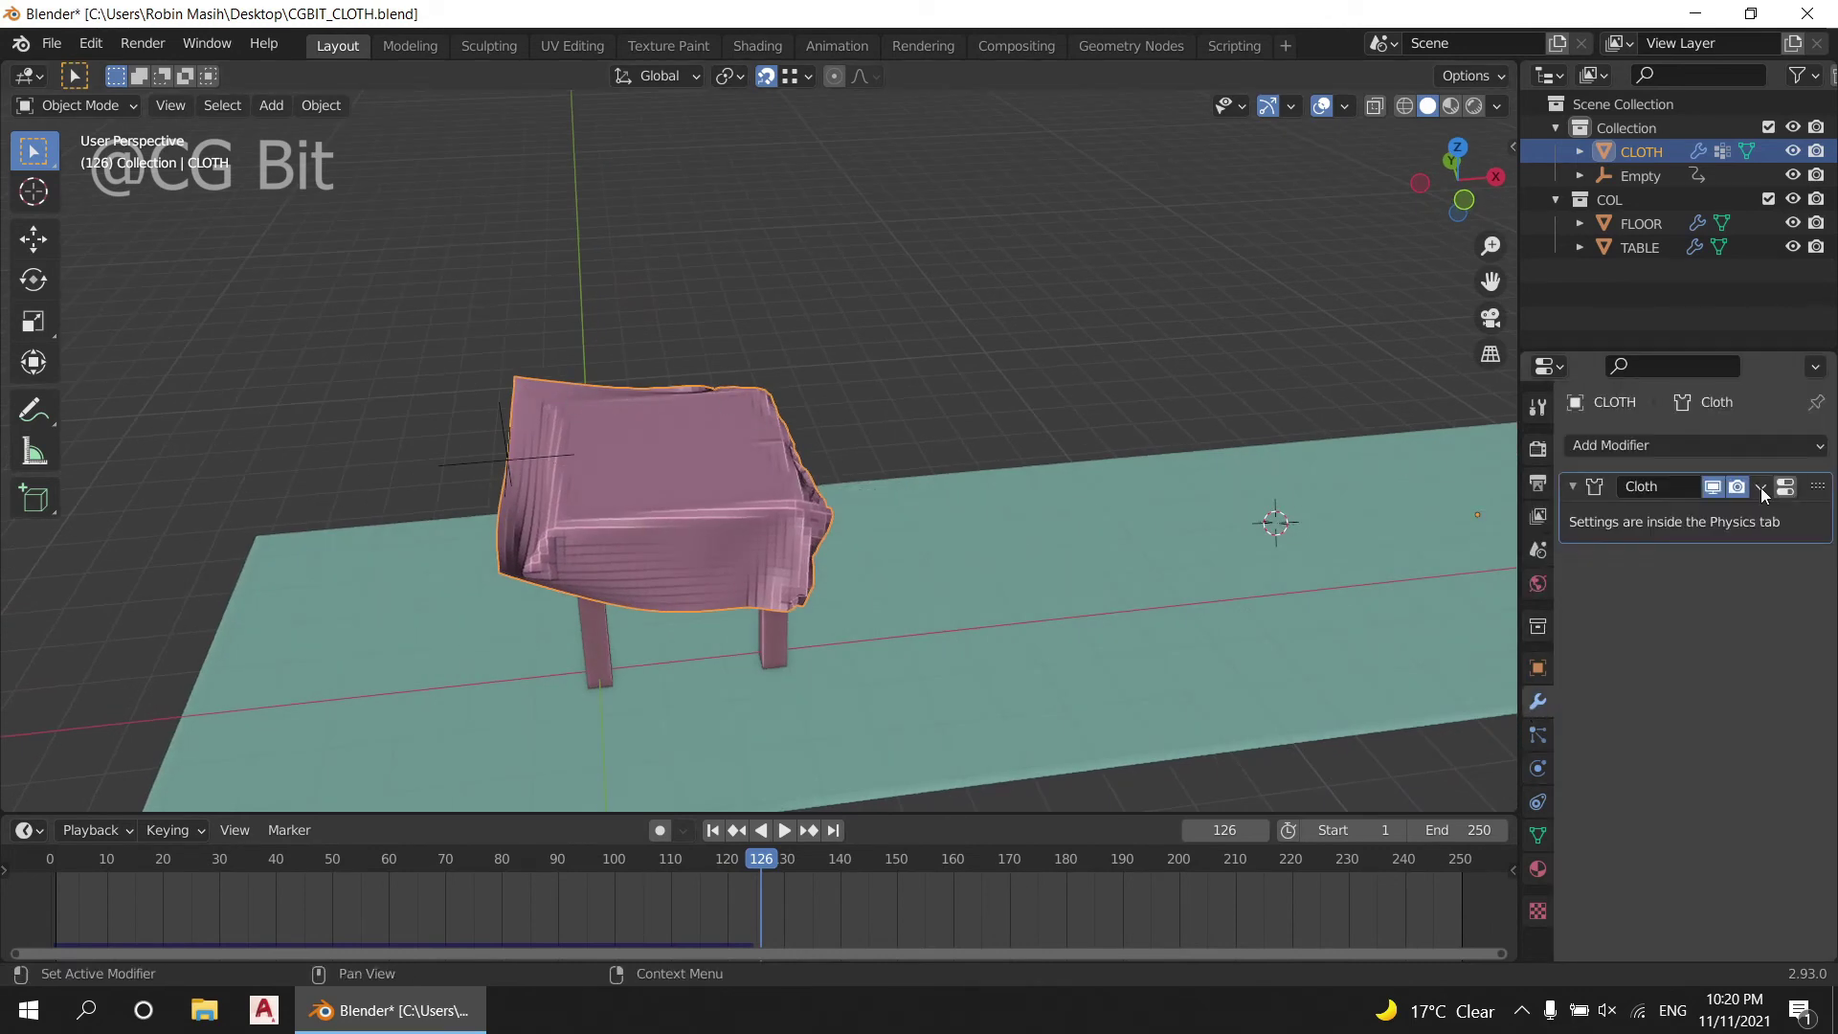
pyautogui.click(1761, 488)
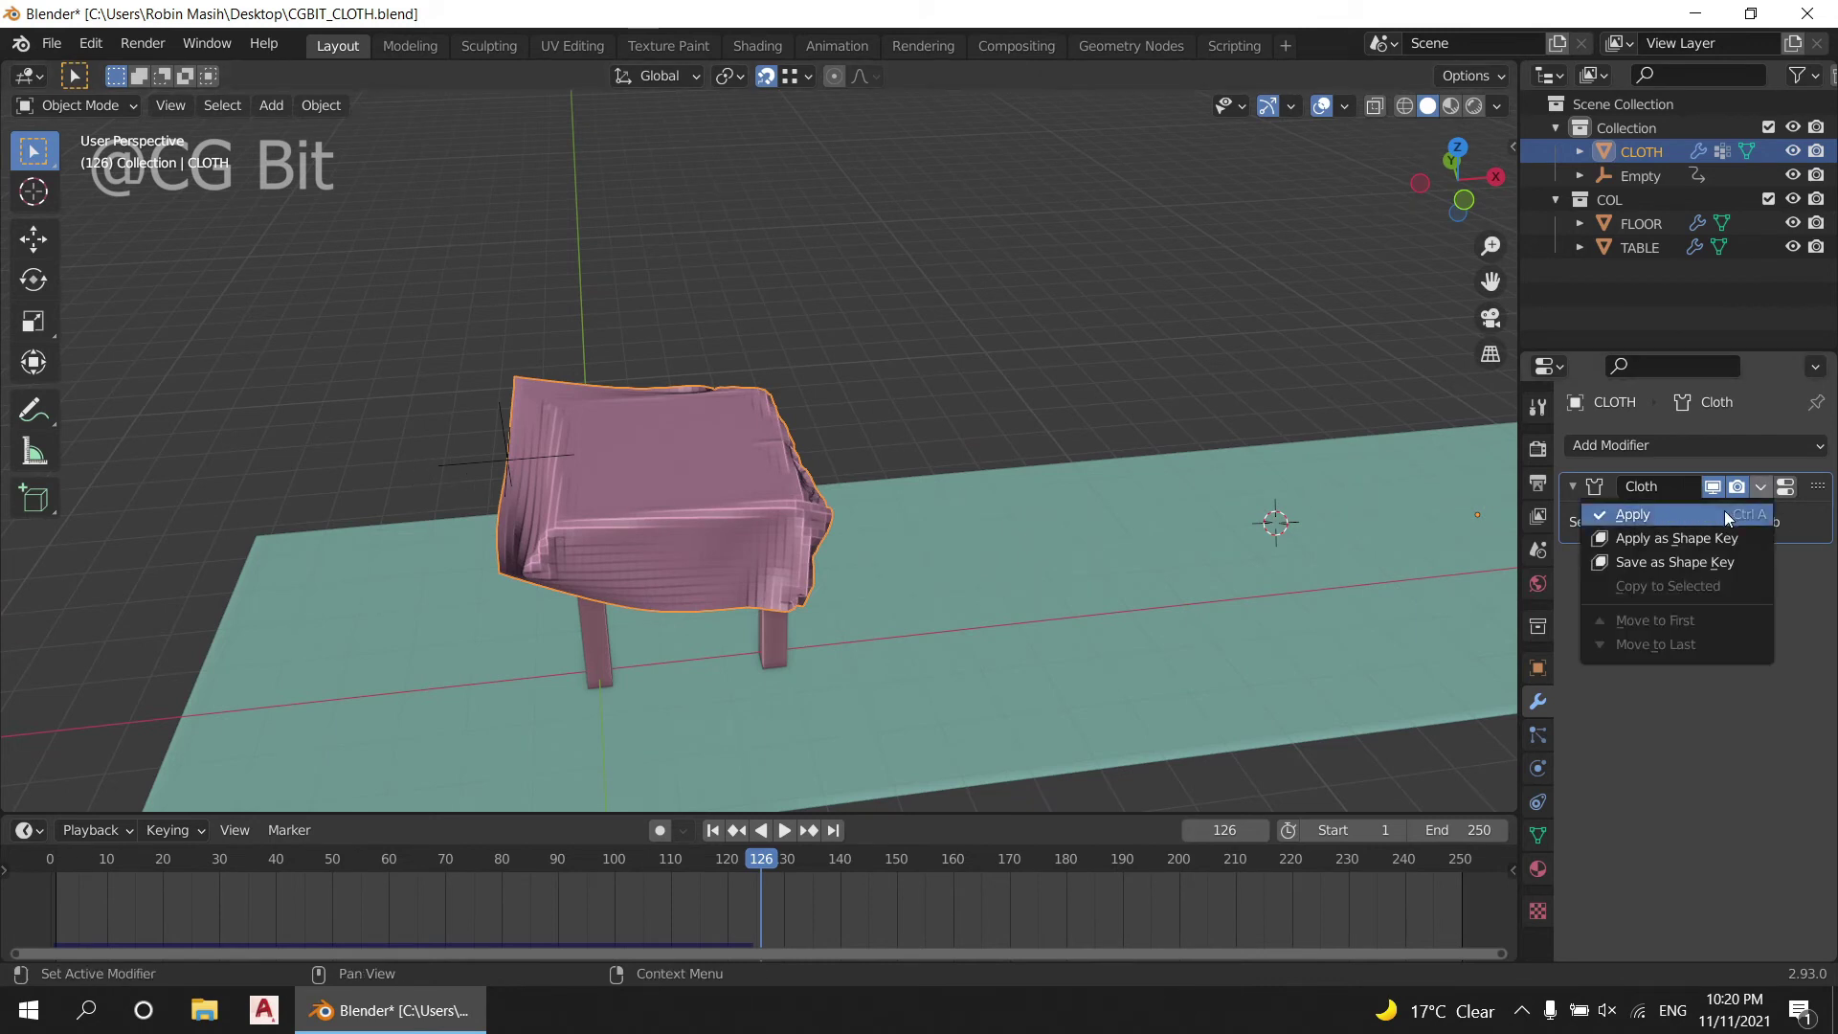
pyautogui.click(1701, 566)
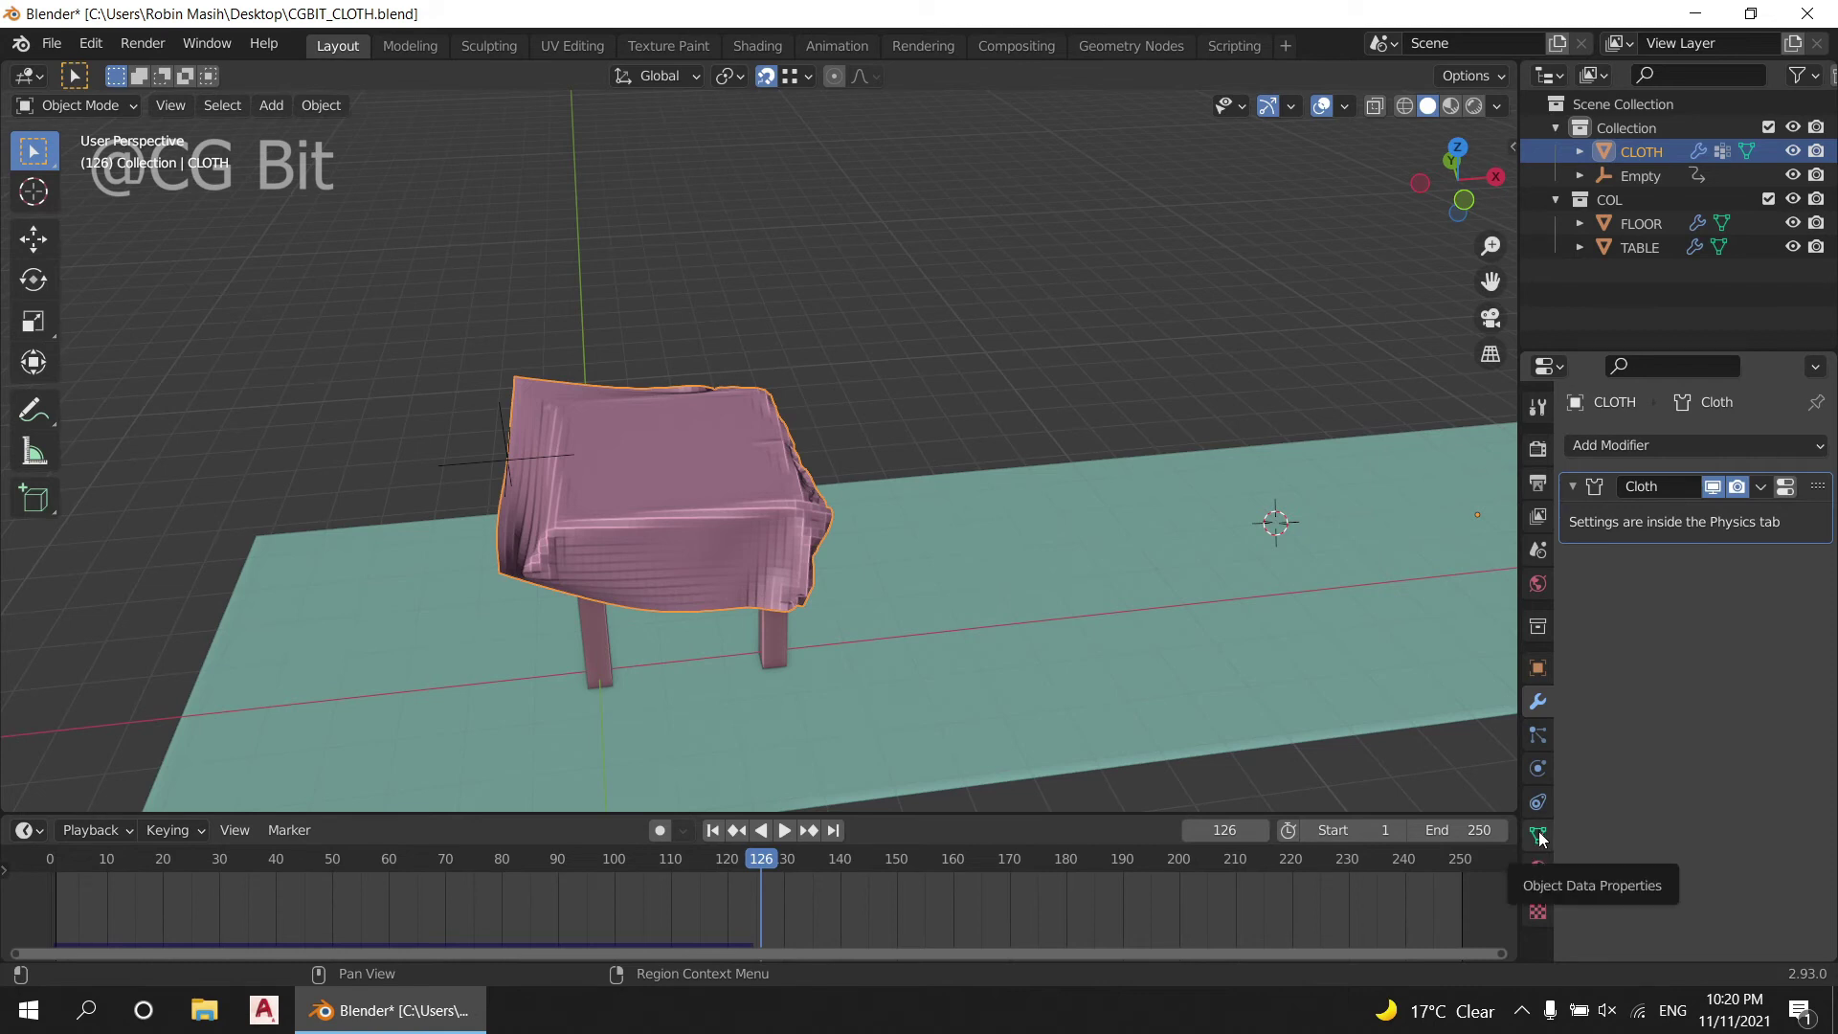
# Step: Add a second cloth cache slot spanning frames 125 to 200 and test-play it
pyautogui.click(1538, 774)
pyautogui.scroll(-5, 1751, 707)
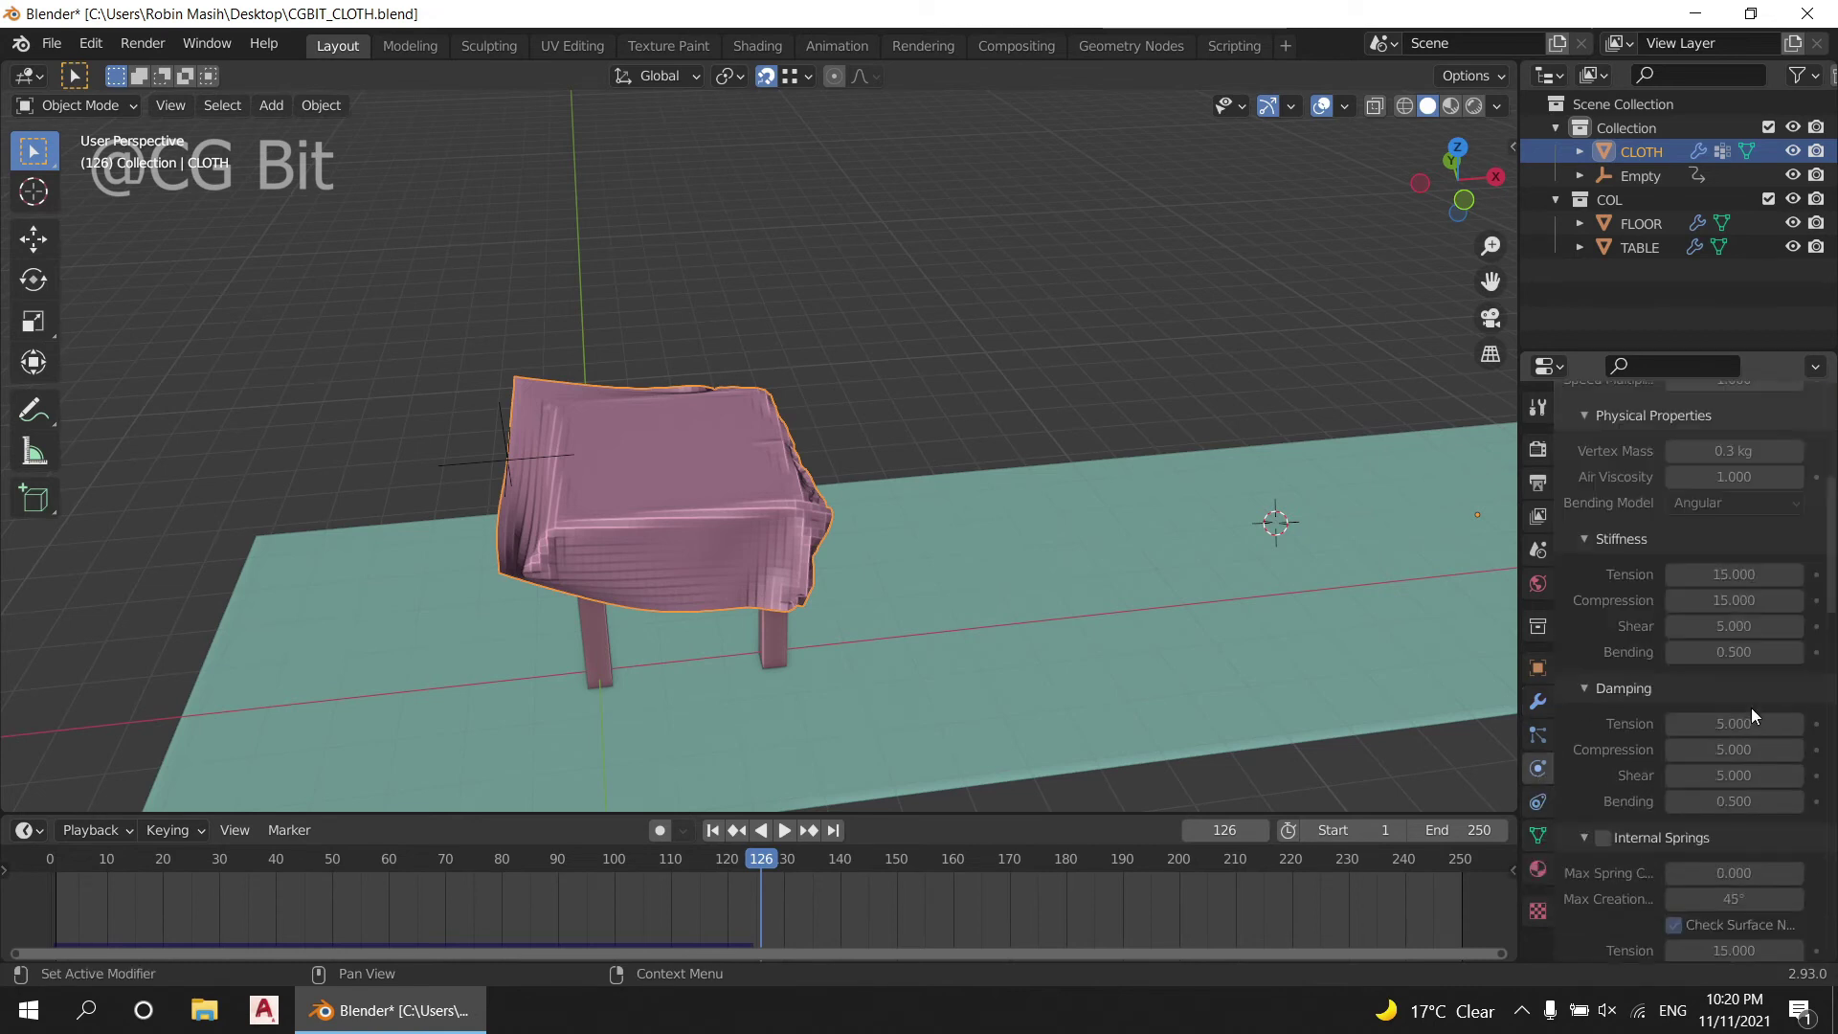
pyautogui.scroll(-3, 1751, 706)
pyautogui.scroll(-8, 1751, 704)
pyautogui.scroll(-1, 1751, 702)
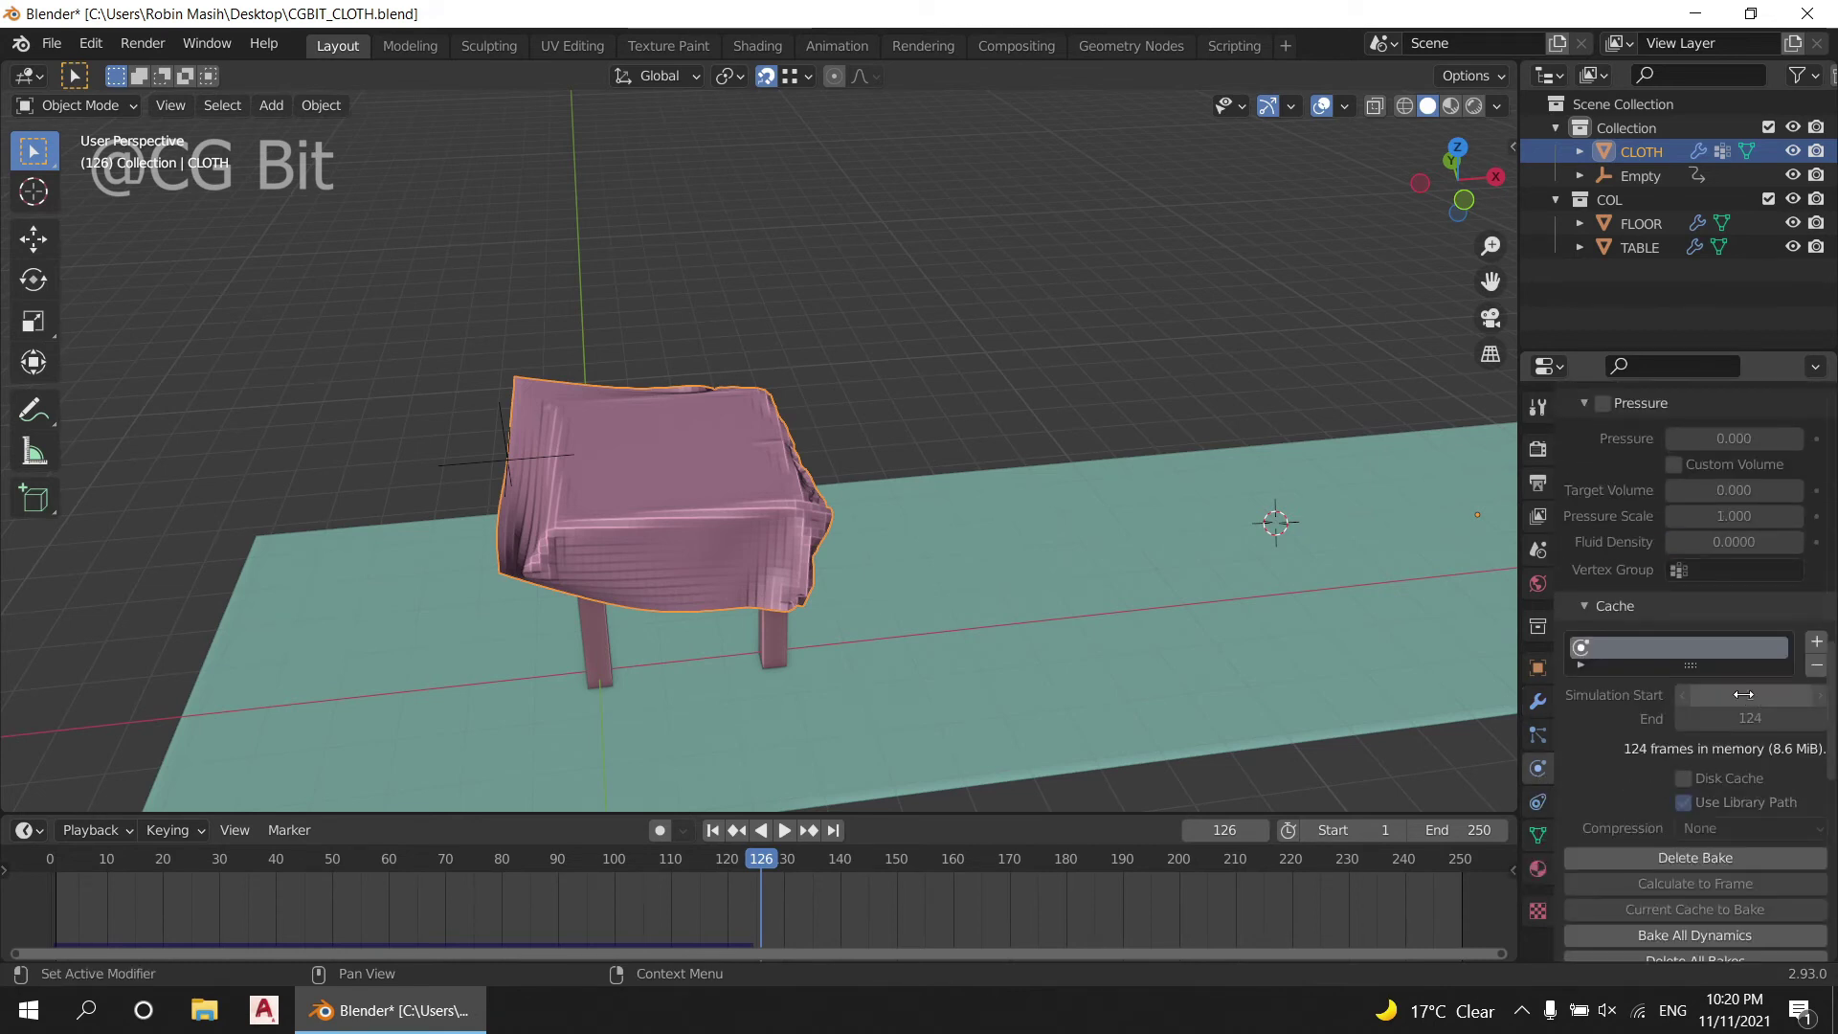
pyautogui.click(1817, 643)
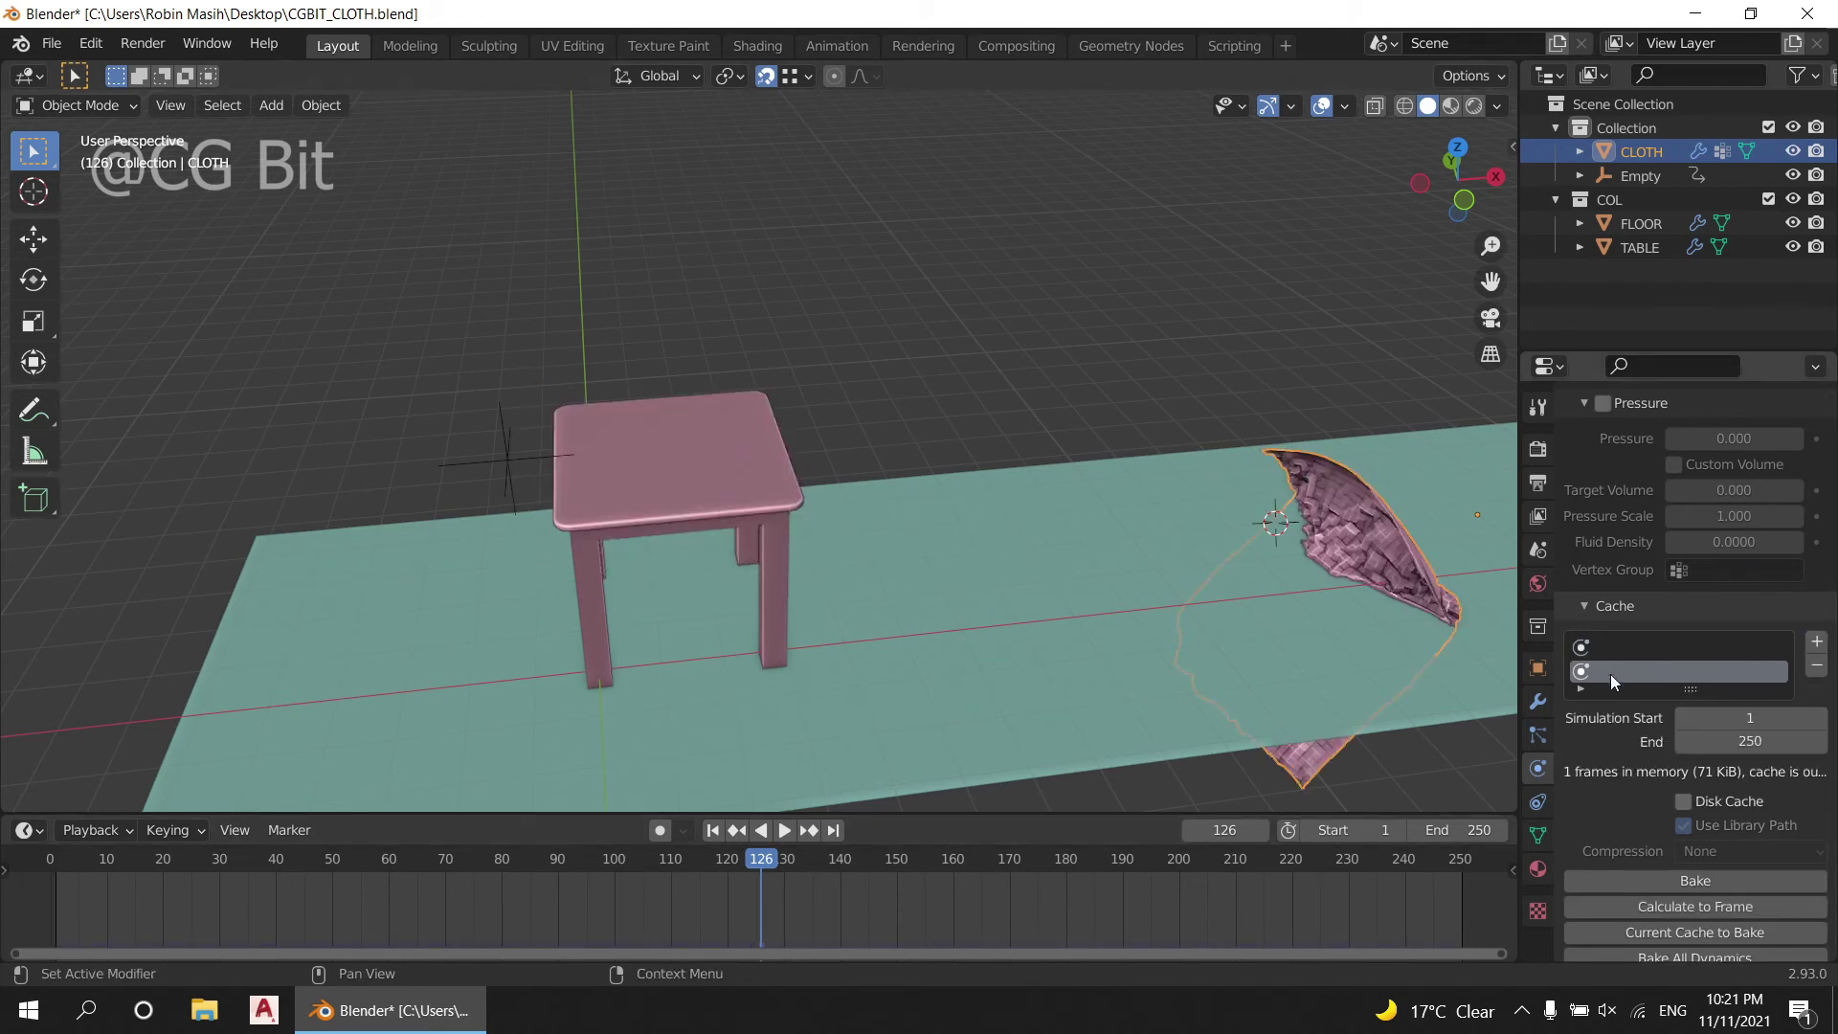
pyautogui.moveTo(709, 872); pyautogui.dragTo(758, 865)
pyautogui.click(1680, 671)
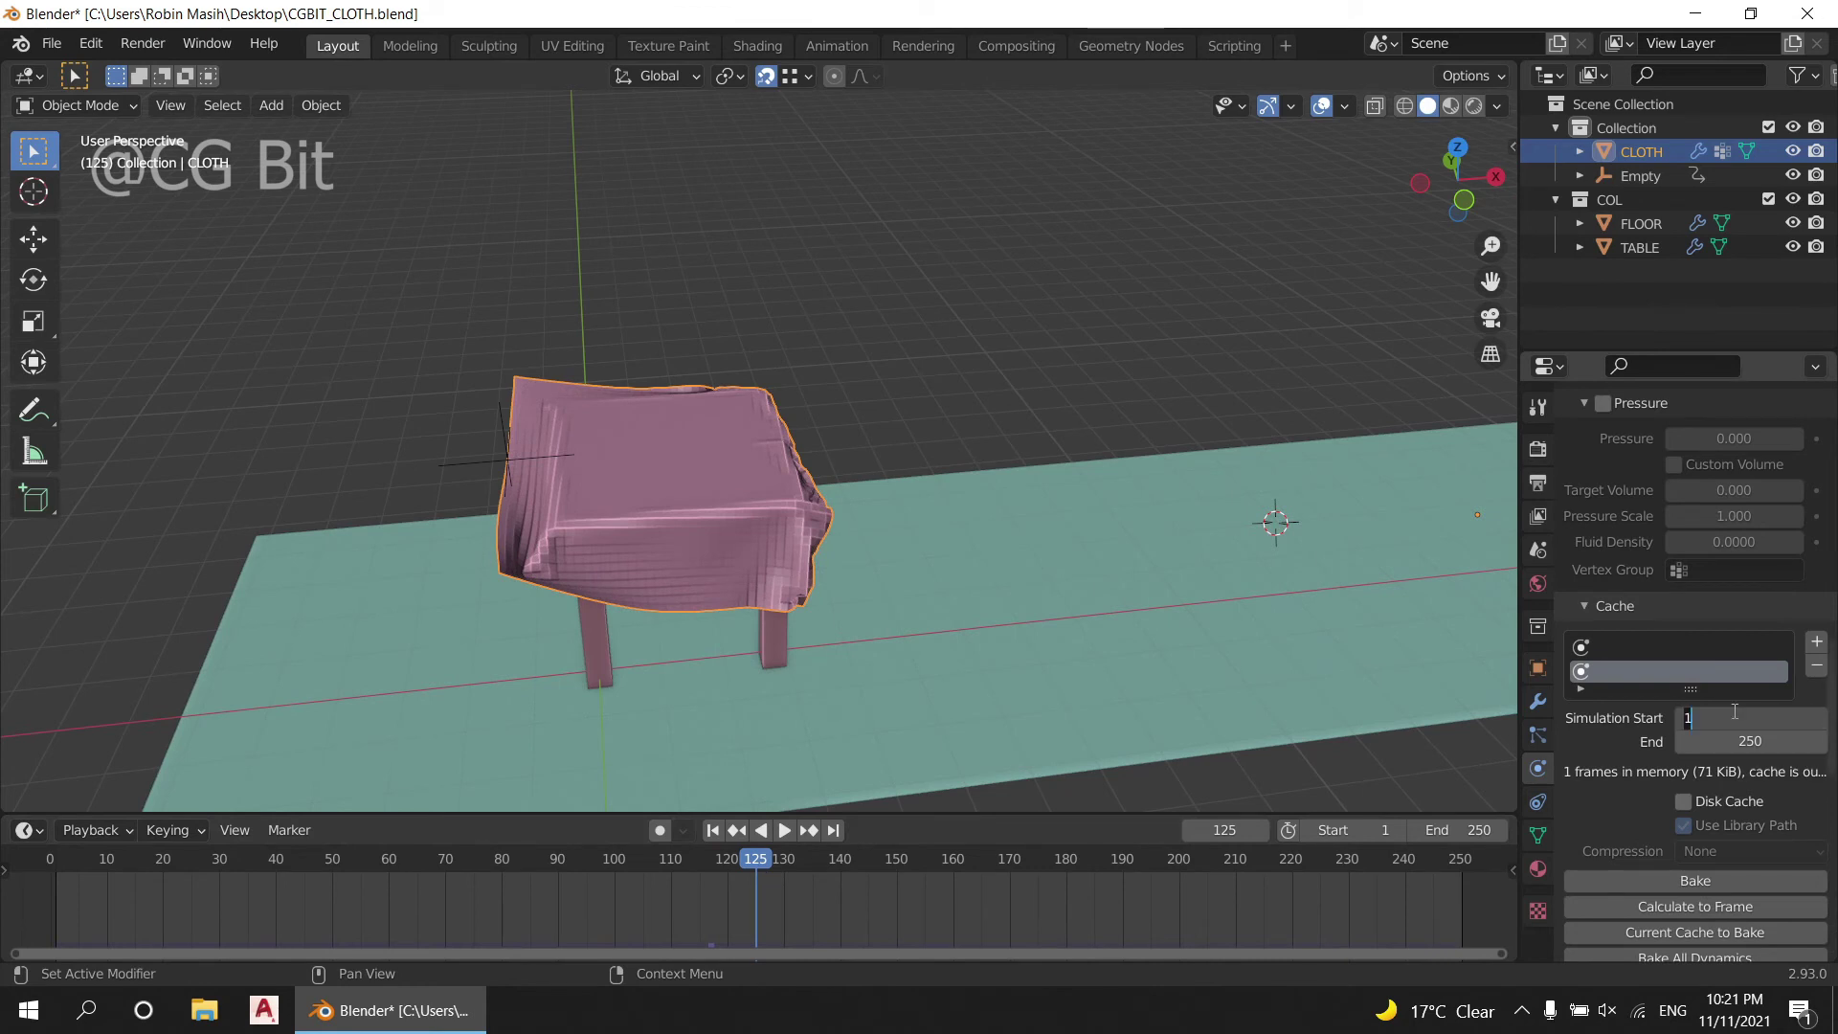
pyautogui.write('25')
pyautogui.click(1751, 741)
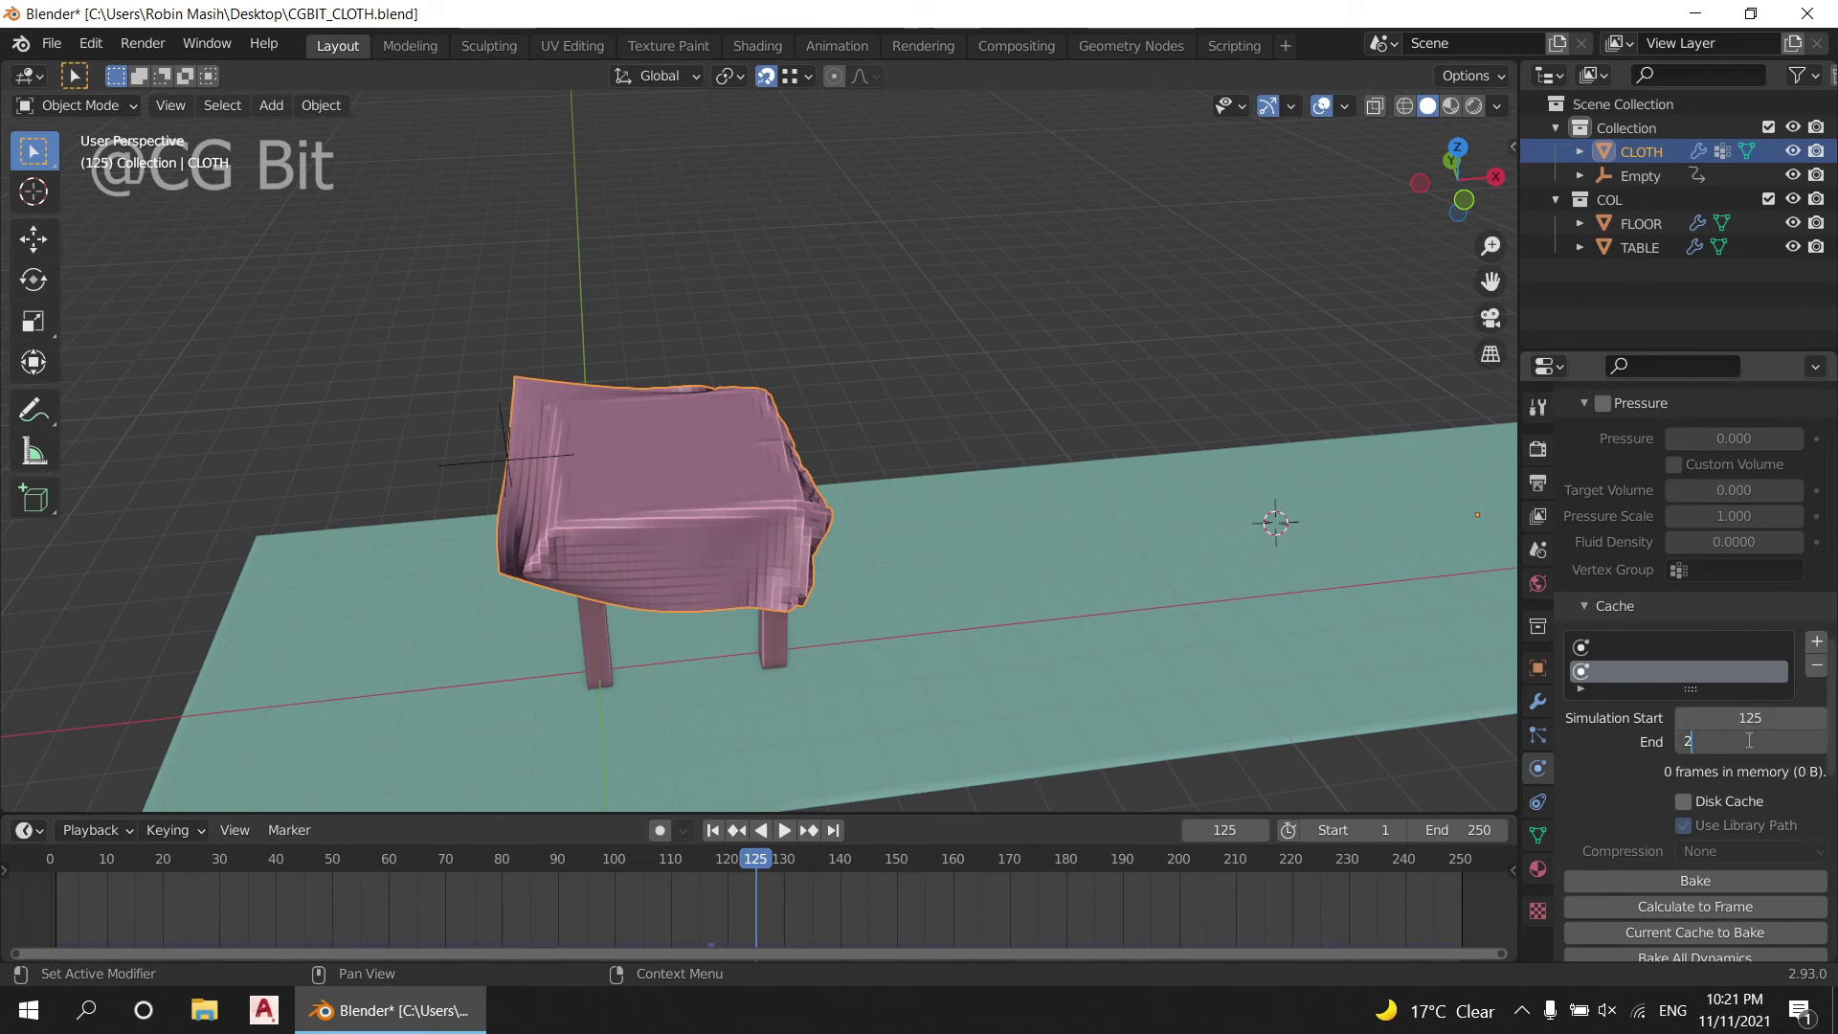
pyautogui.write('00')
pyautogui.press('Return')
pyautogui.press('space')
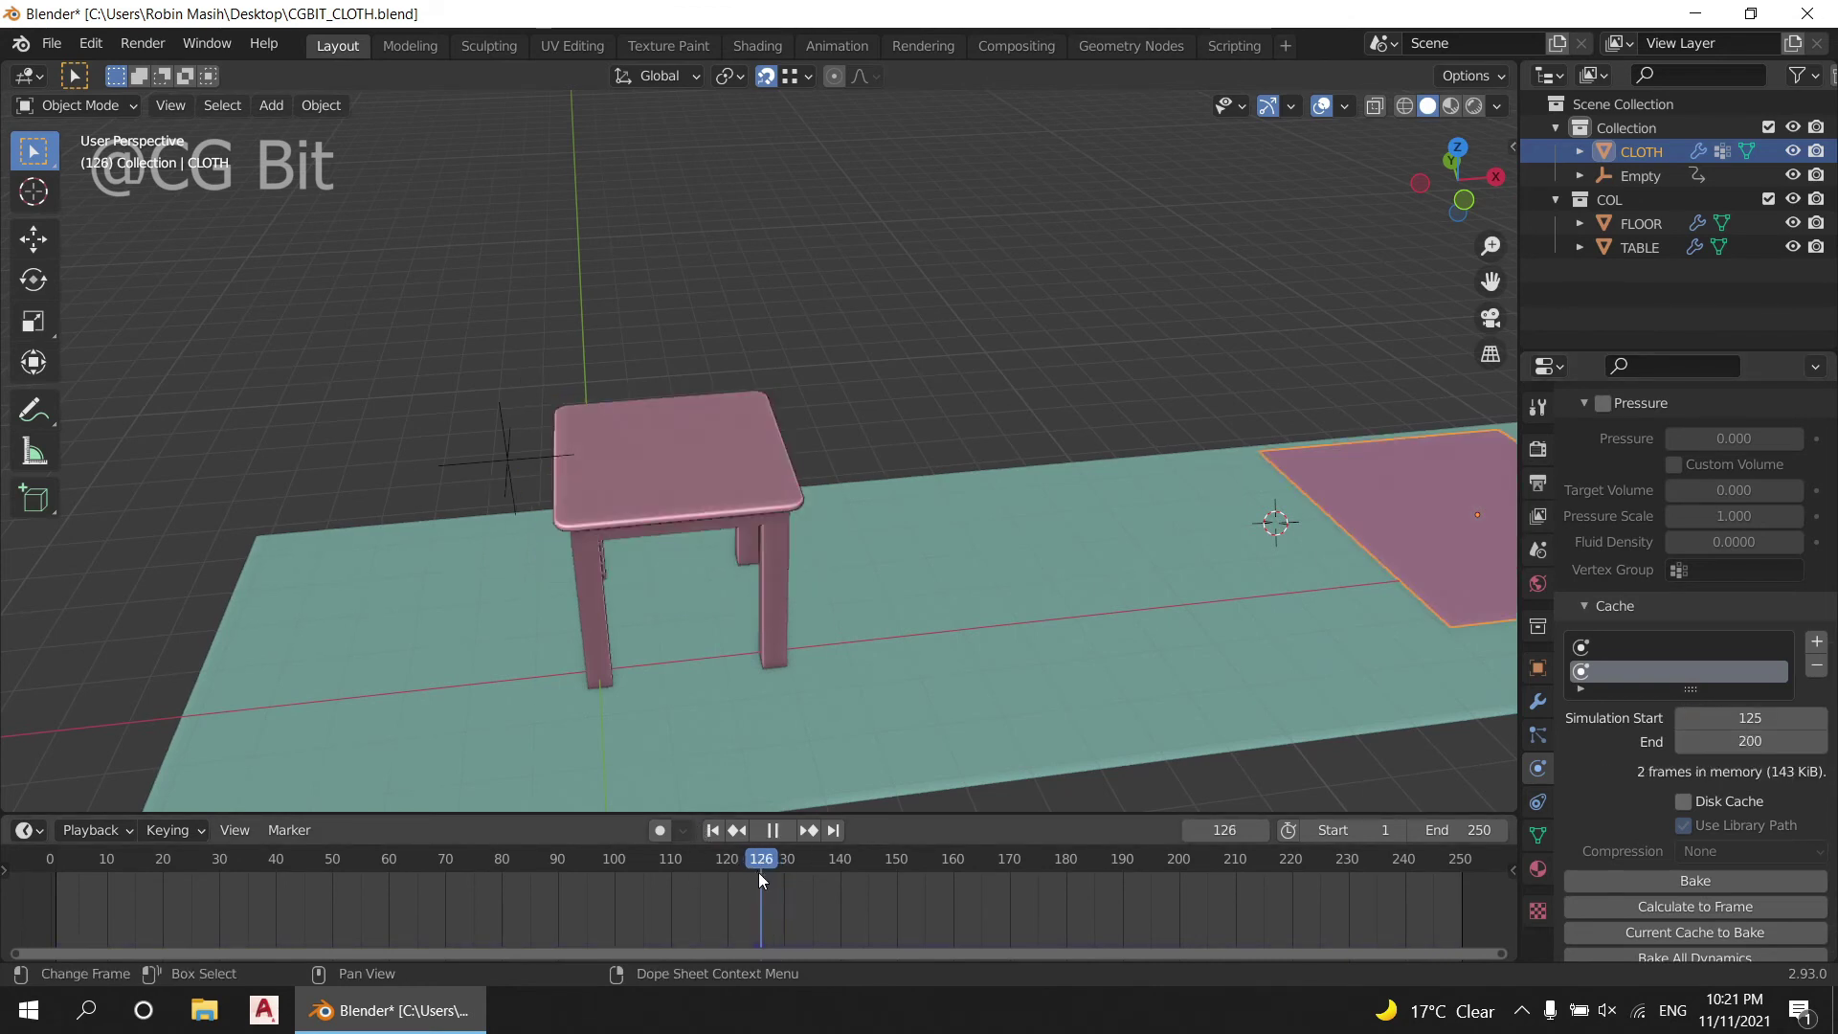
pyautogui.press('space')
# Step: Set the Cloth shape key to value 1.0 and preview the draped cloth
pyautogui.click(1538, 835)
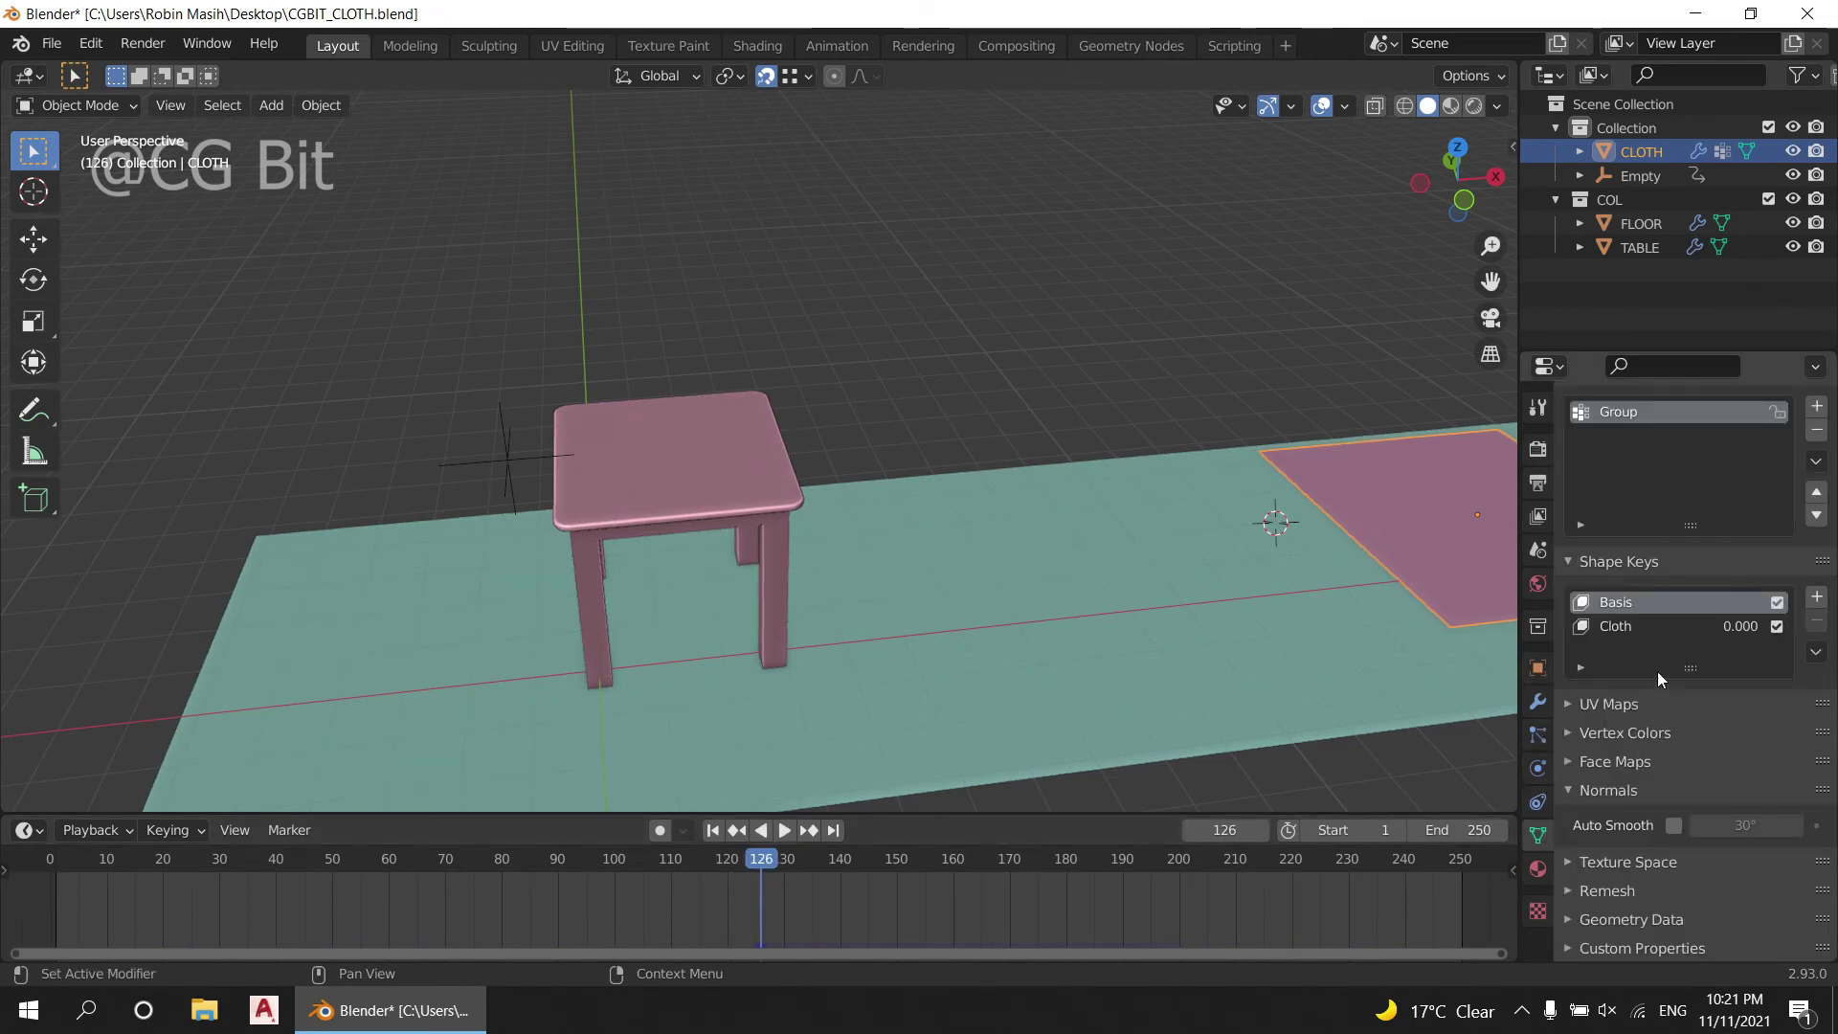
pyautogui.click(1625, 629)
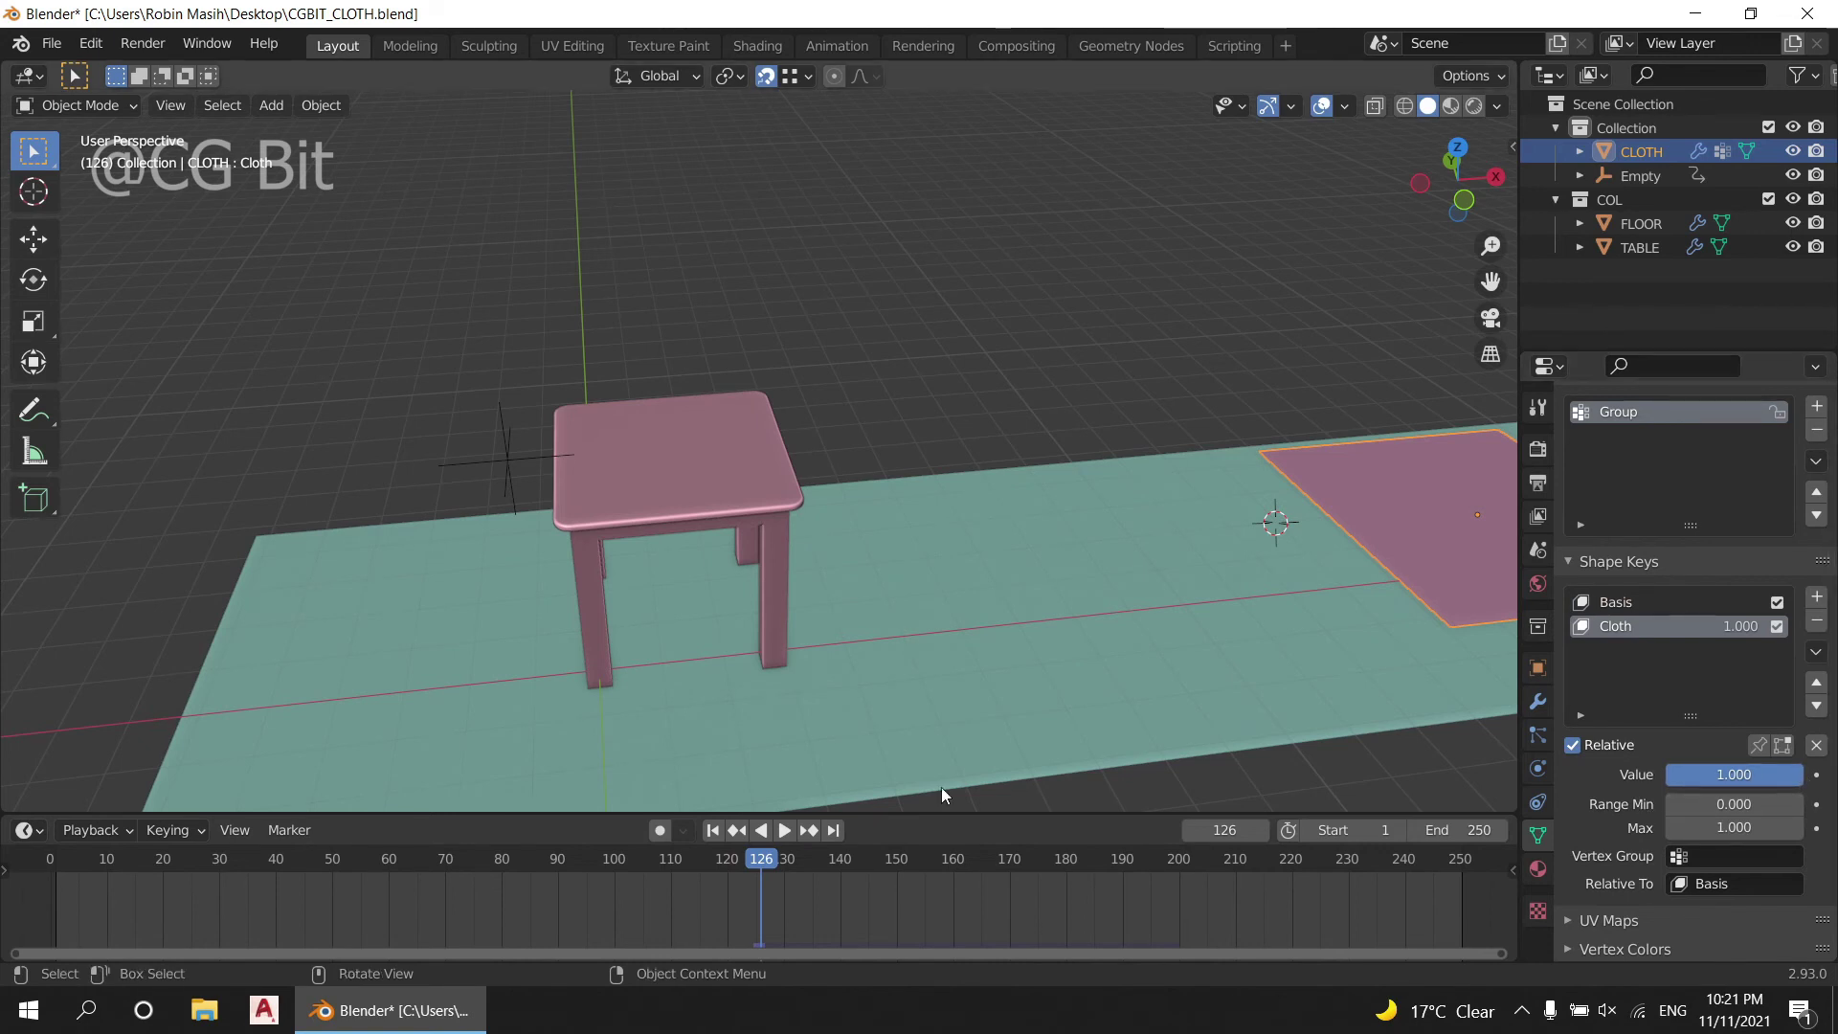
pyautogui.click(752, 858)
pyautogui.press('space')
pyautogui.press('space')
pyautogui.click(1536, 774)
pyautogui.scroll(-5, 1767, 815)
pyautogui.scroll(-5, 1745, 773)
pyautogui.scroll(-2, 1746, 774)
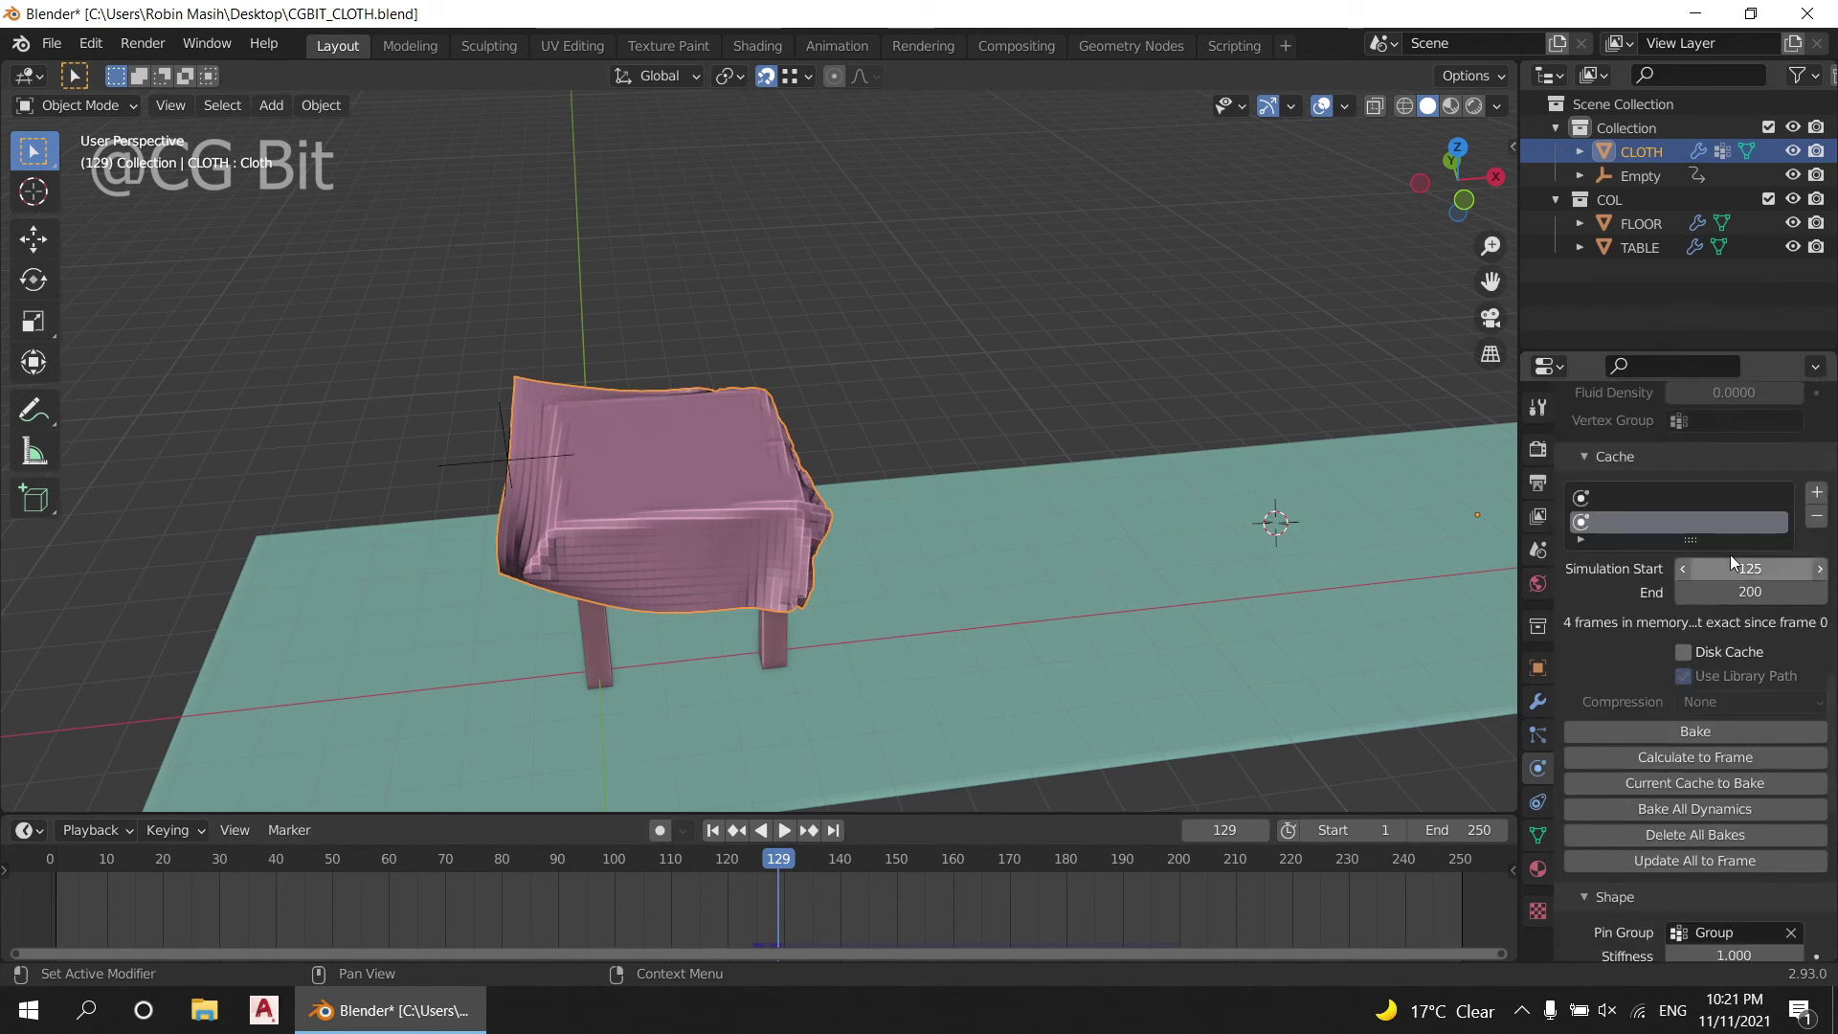
# Step: Bake the 125–200 cache, free it, clear the Pin Group, and rebake without pinning
pyautogui.click(1701, 737)
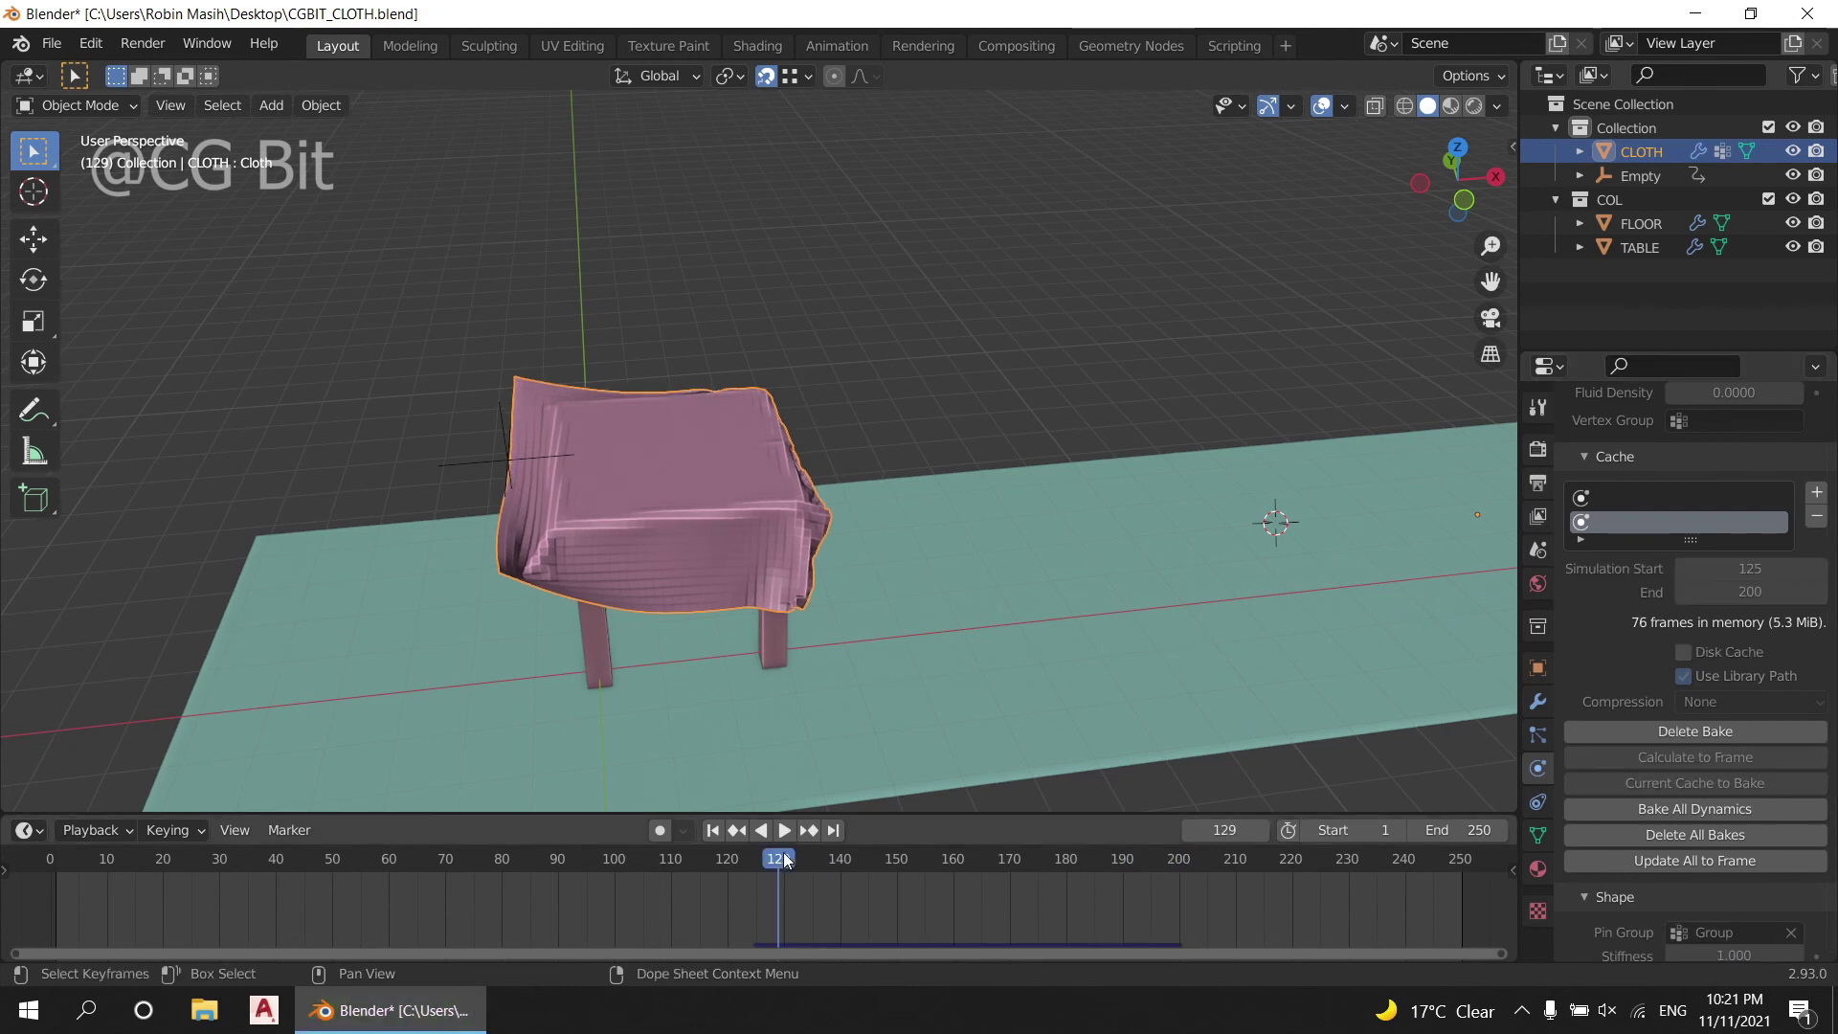
pyautogui.moveTo(785, 859); pyautogui.dragTo(800, 862)
pyautogui.scroll(-2, 1792, 927)
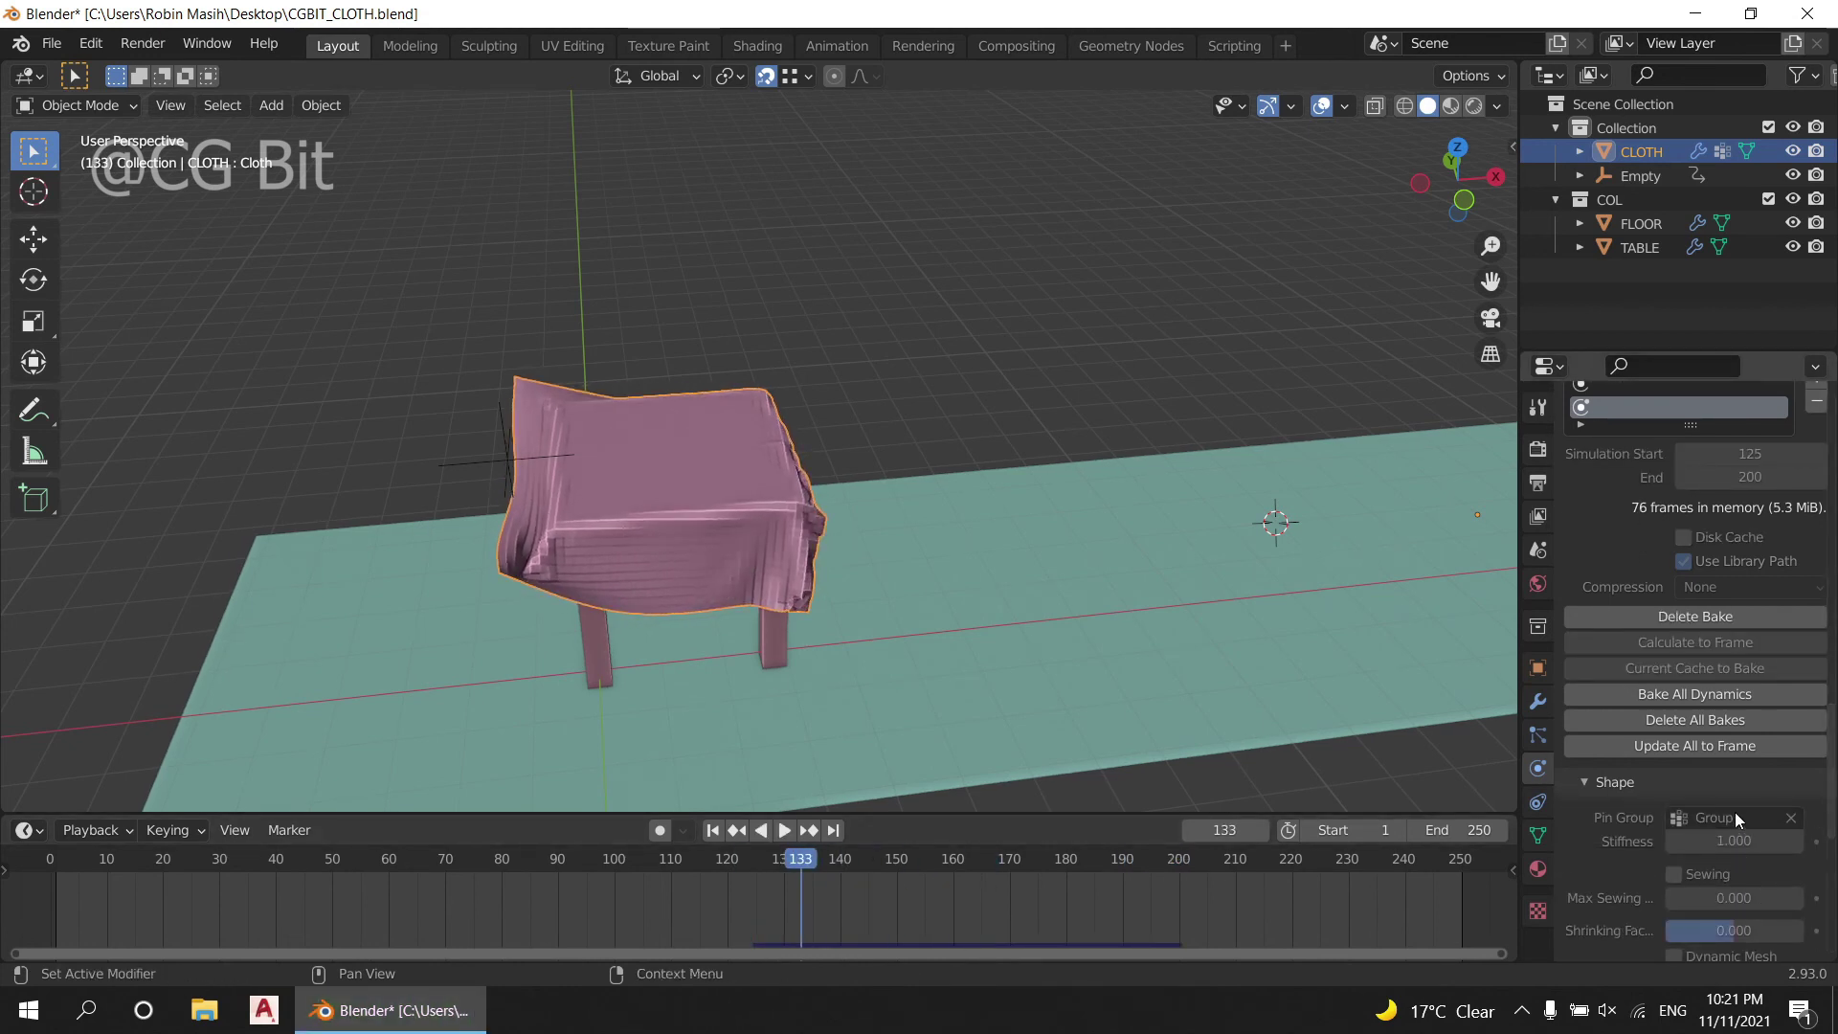
pyautogui.click(1702, 719)
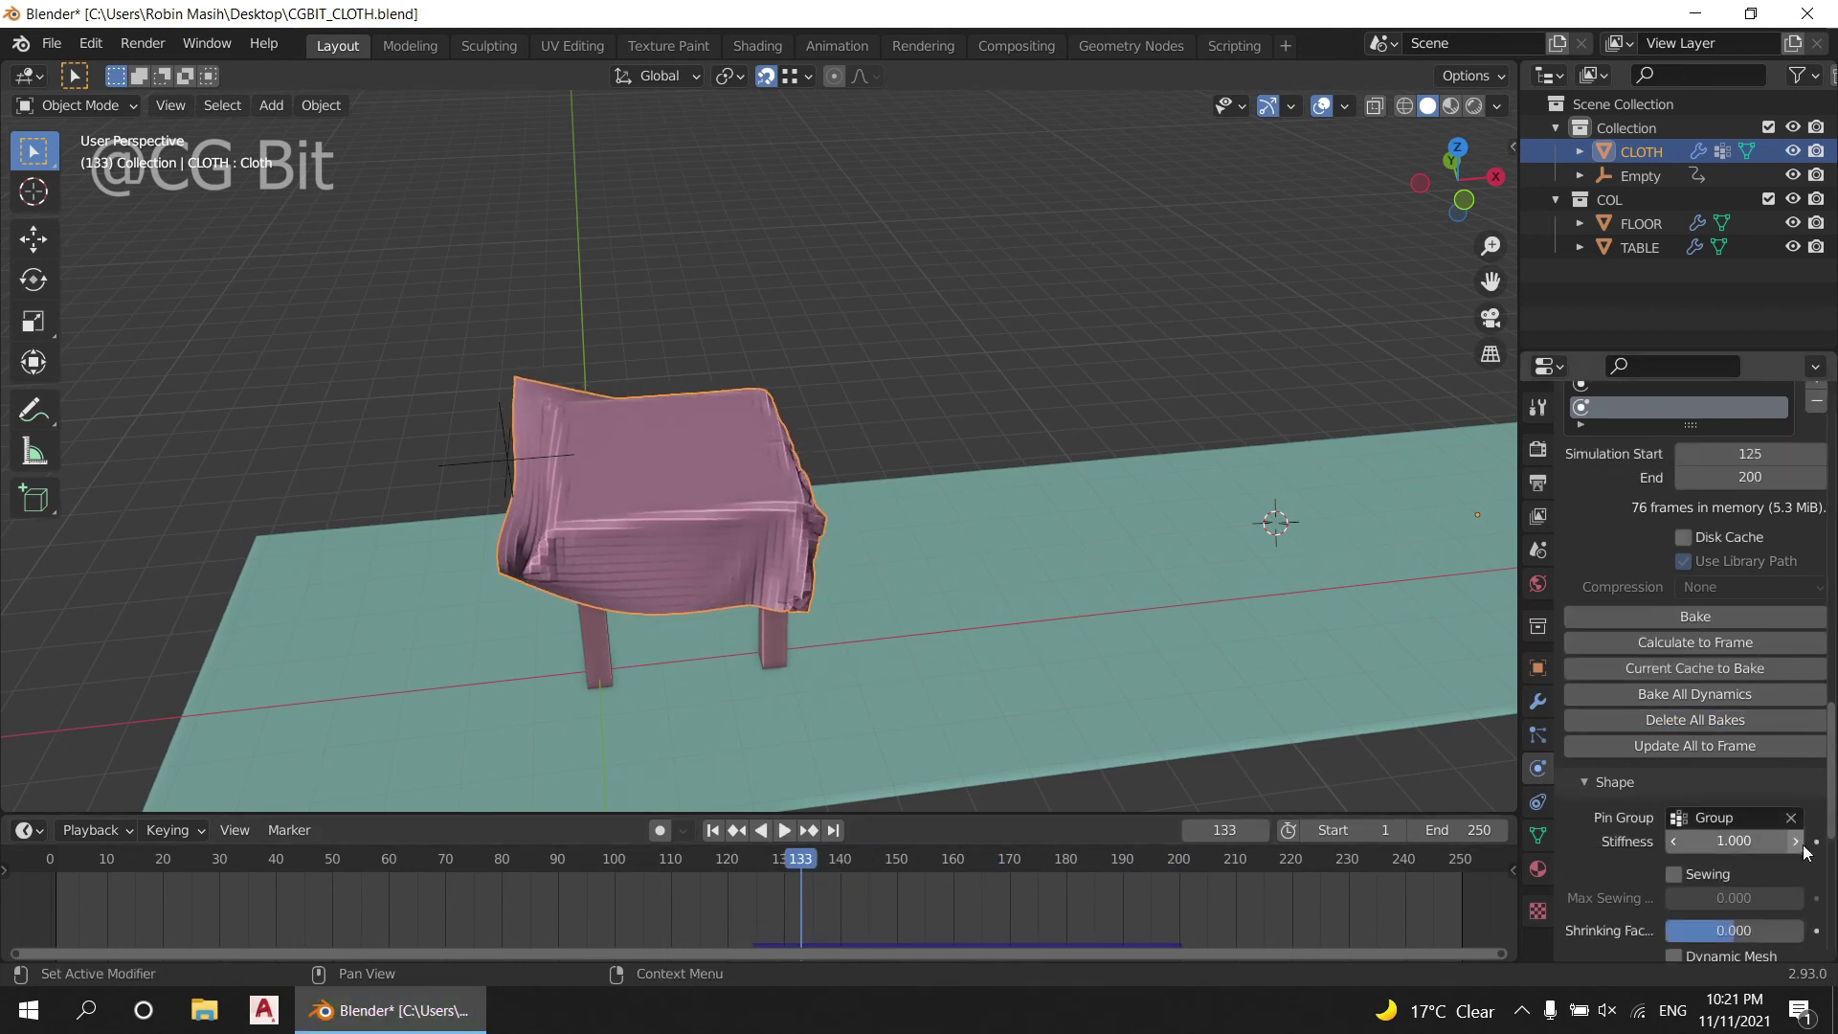
pyautogui.scroll(2, 1727, 590)
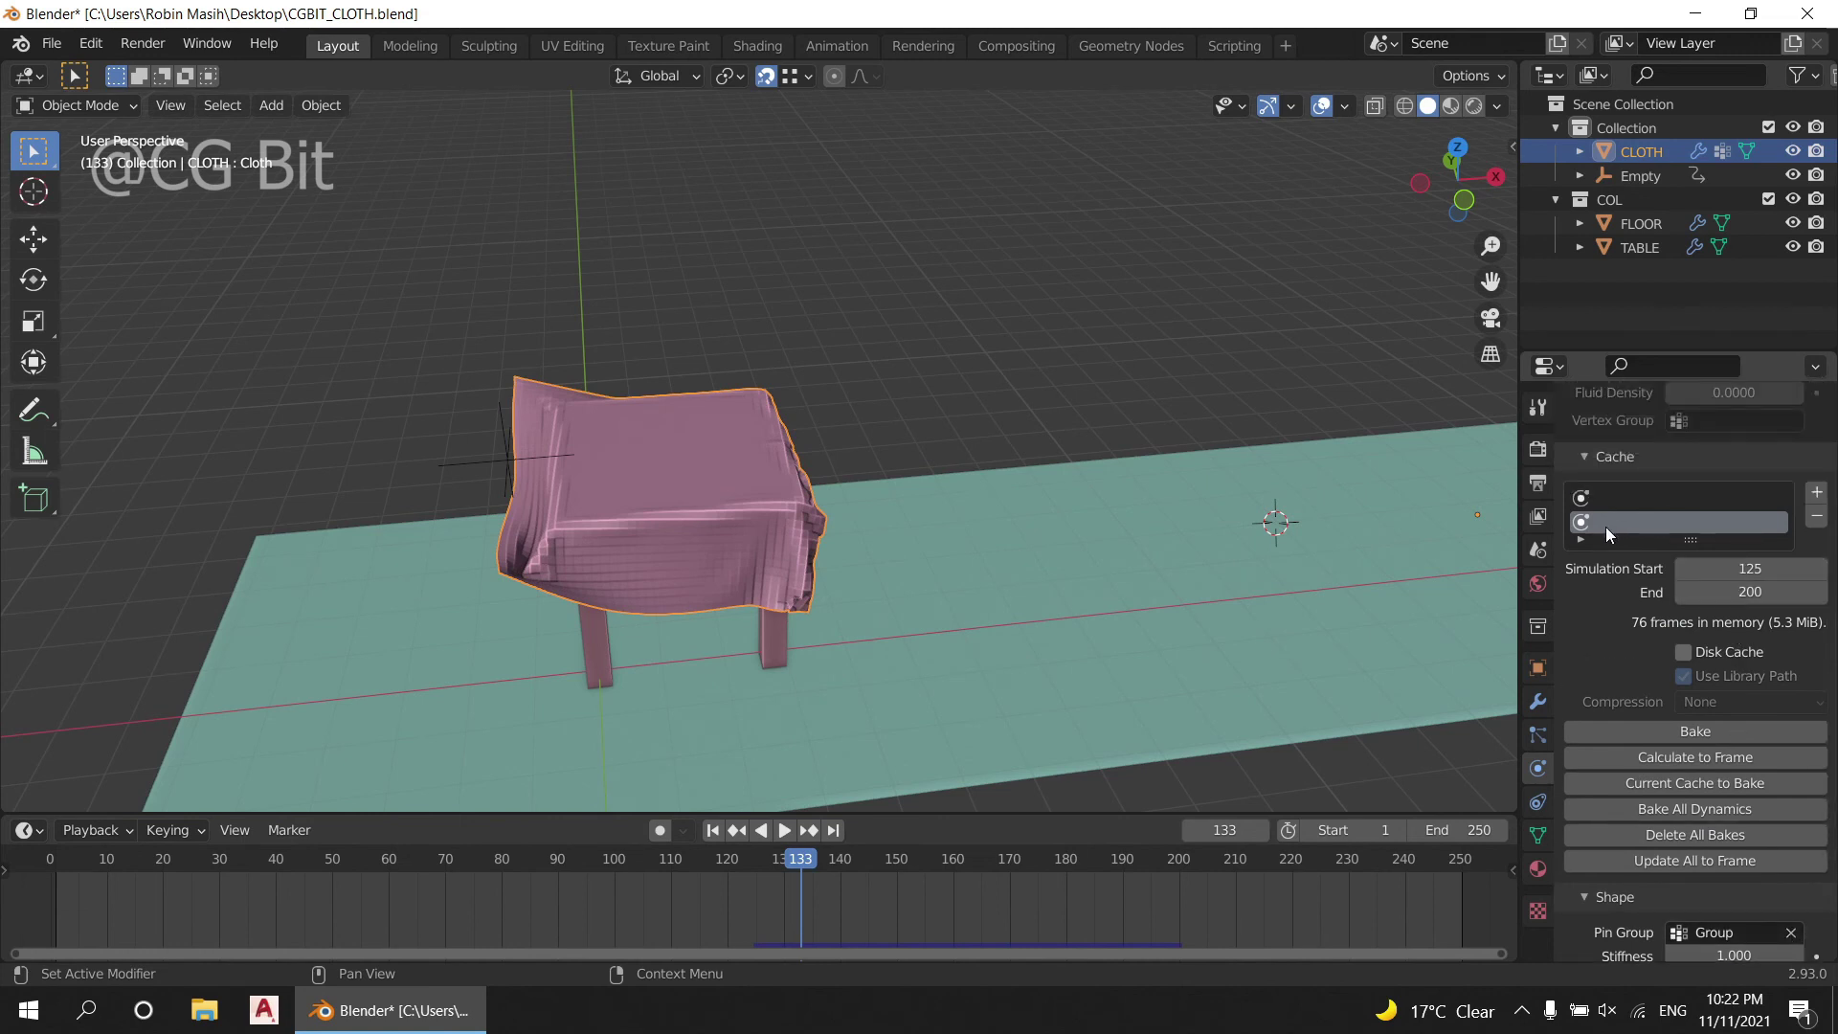
pyautogui.scroll(-1, 1764, 756)
pyautogui.scroll(-2, 1804, 817)
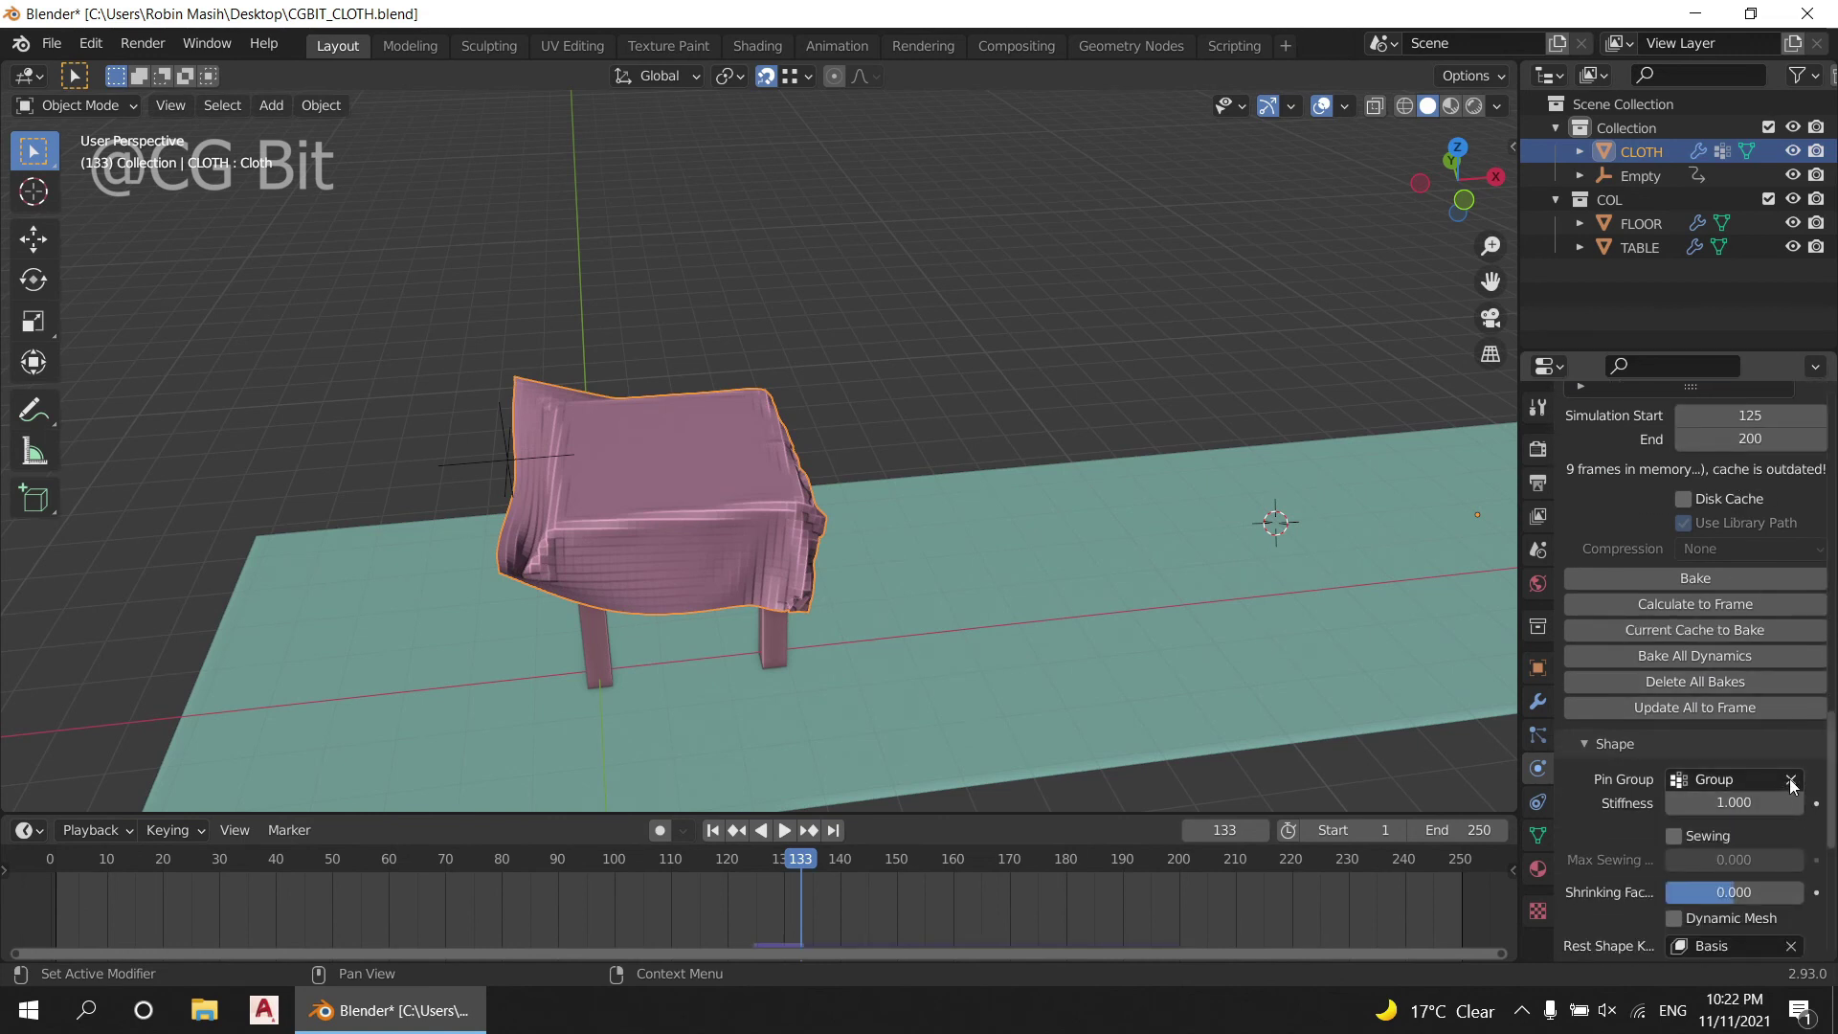
pyautogui.scroll(1, 1740, 754)
pyautogui.click(1706, 651)
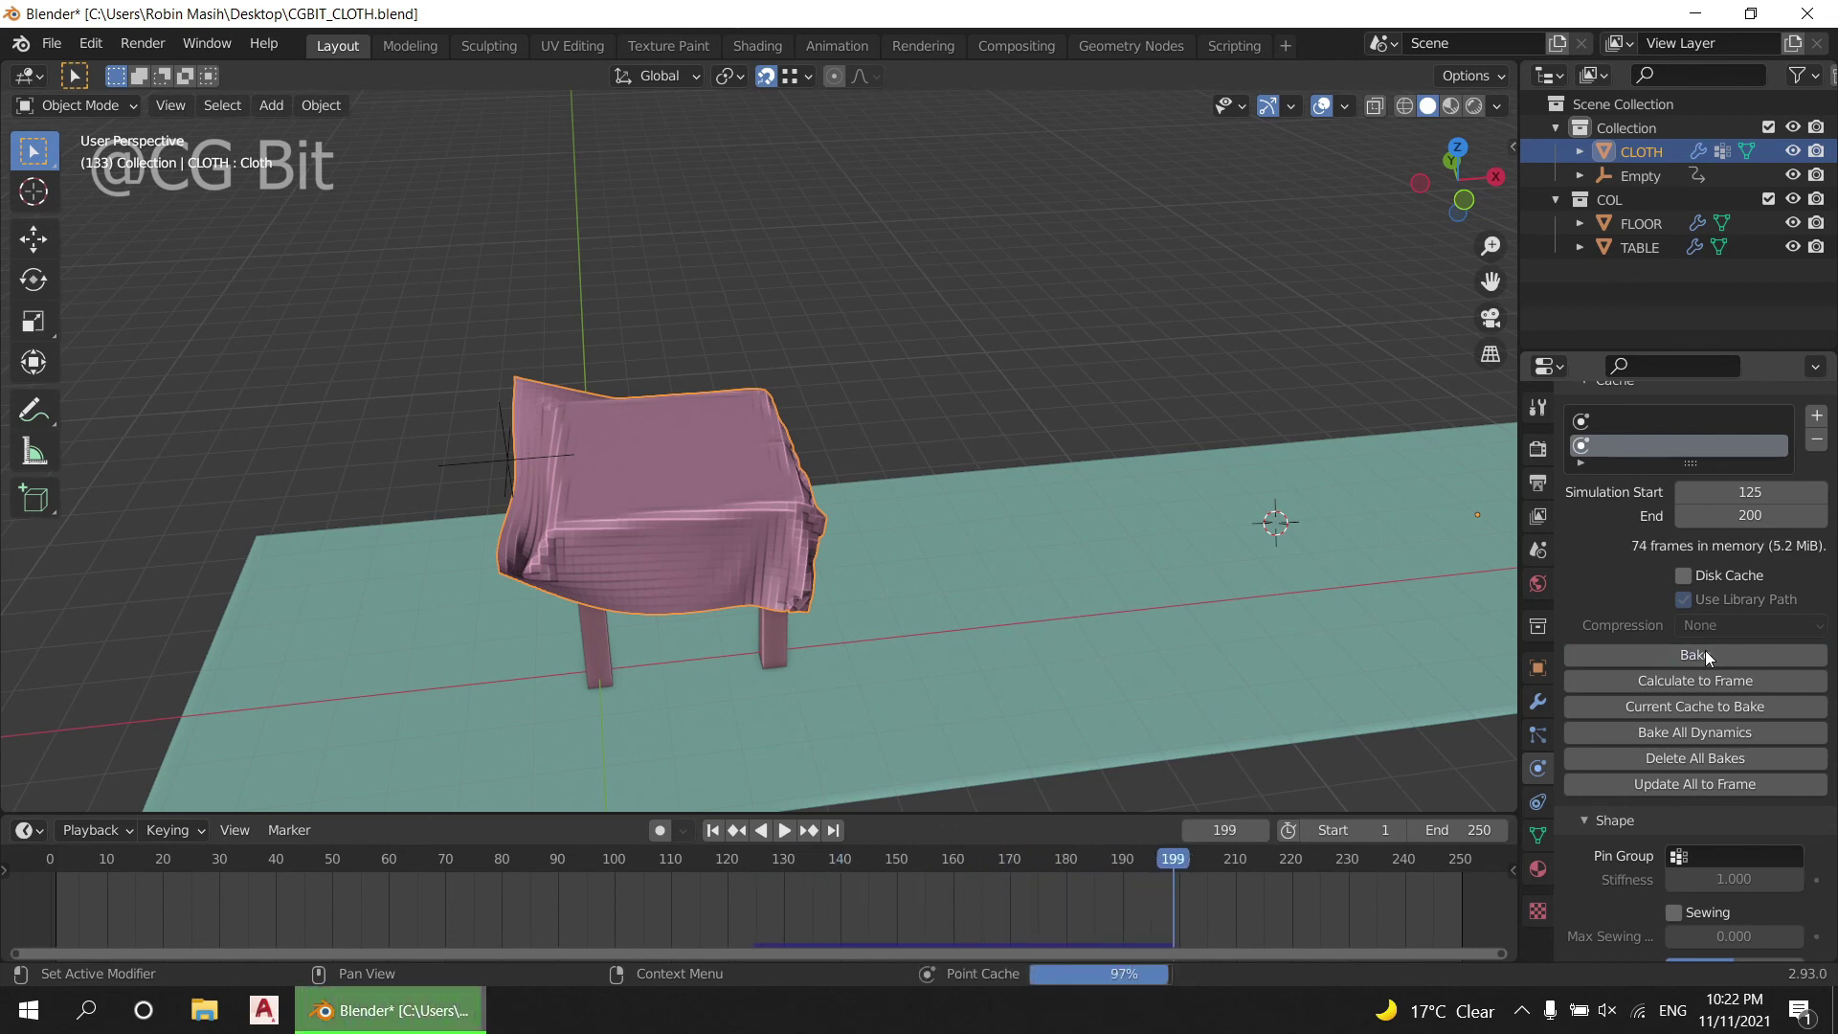
# Step: Check the new drape on the timeline and apply Shade Smooth to the cloth
pyautogui.moveTo(805, 864)
pyautogui.mouseDown()
pyautogui.moveTo(1218, 898)
pyautogui.moveTo(751, 903)
pyautogui.moveTo(866, 904)
pyautogui.moveTo(838, 907)
pyautogui.mouseUp()
pyautogui.click(320, 105)
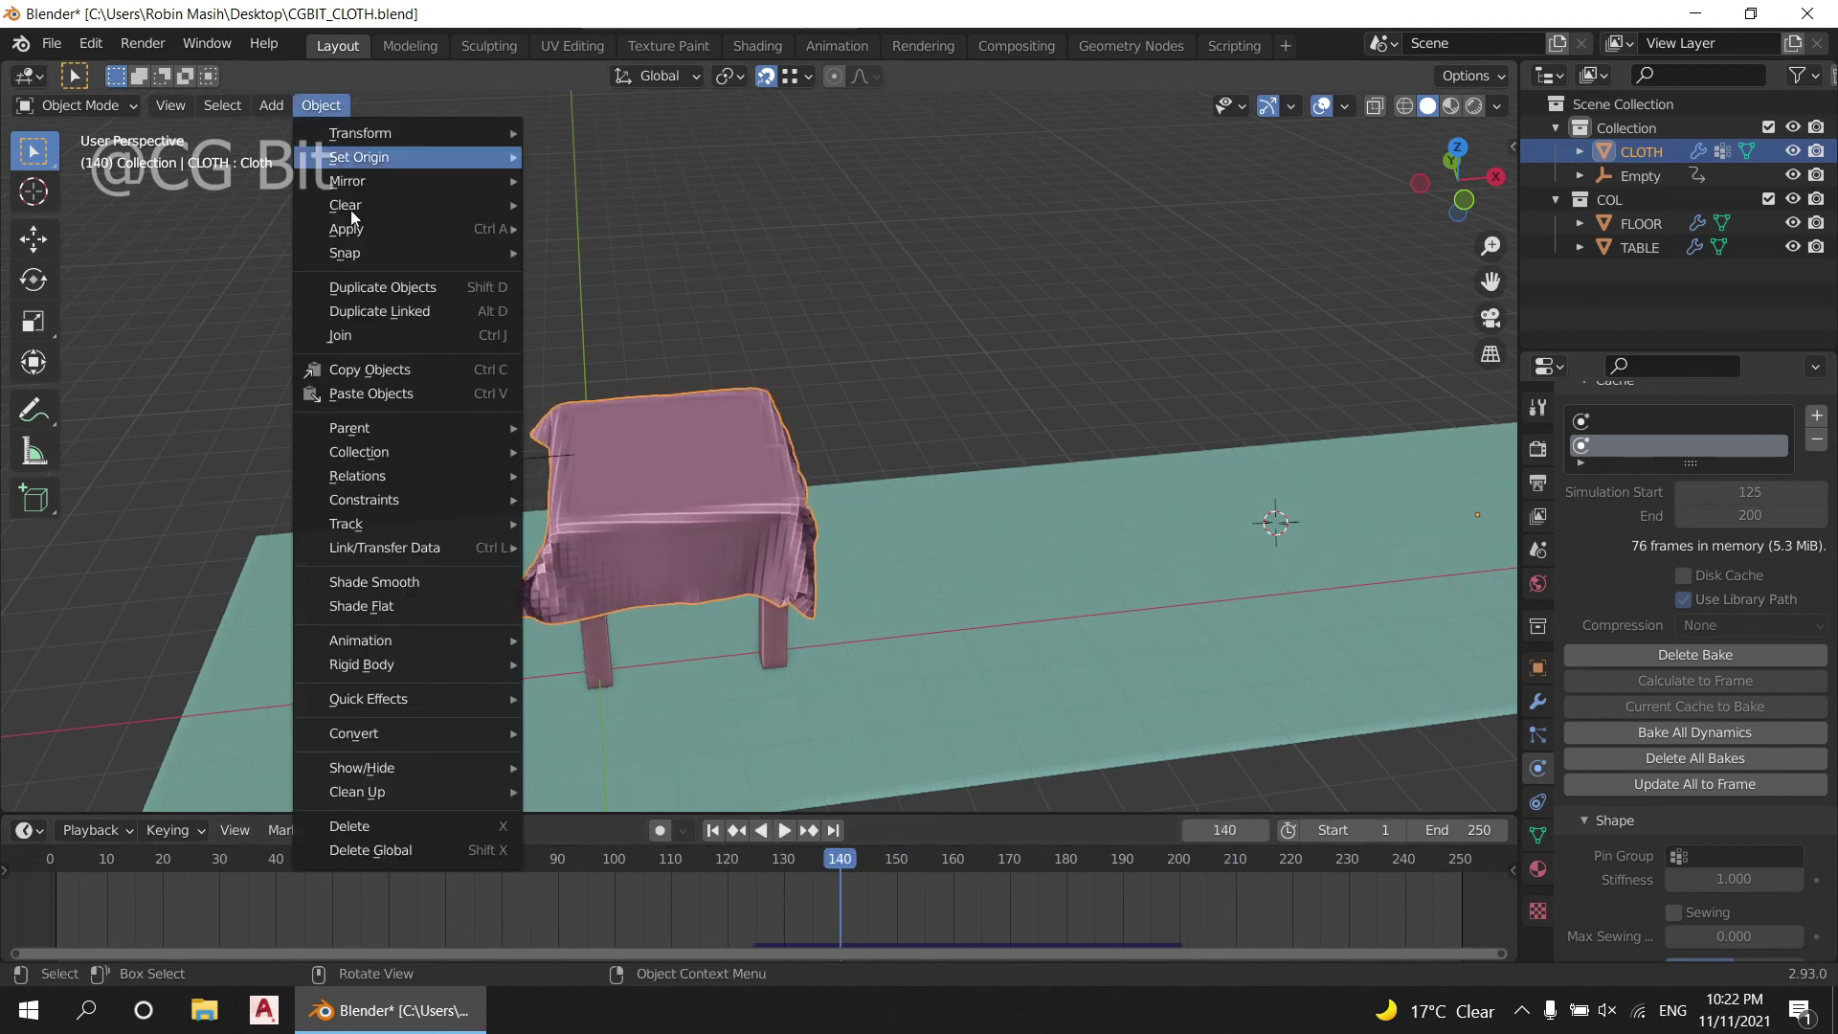
pyautogui.click(391, 580)
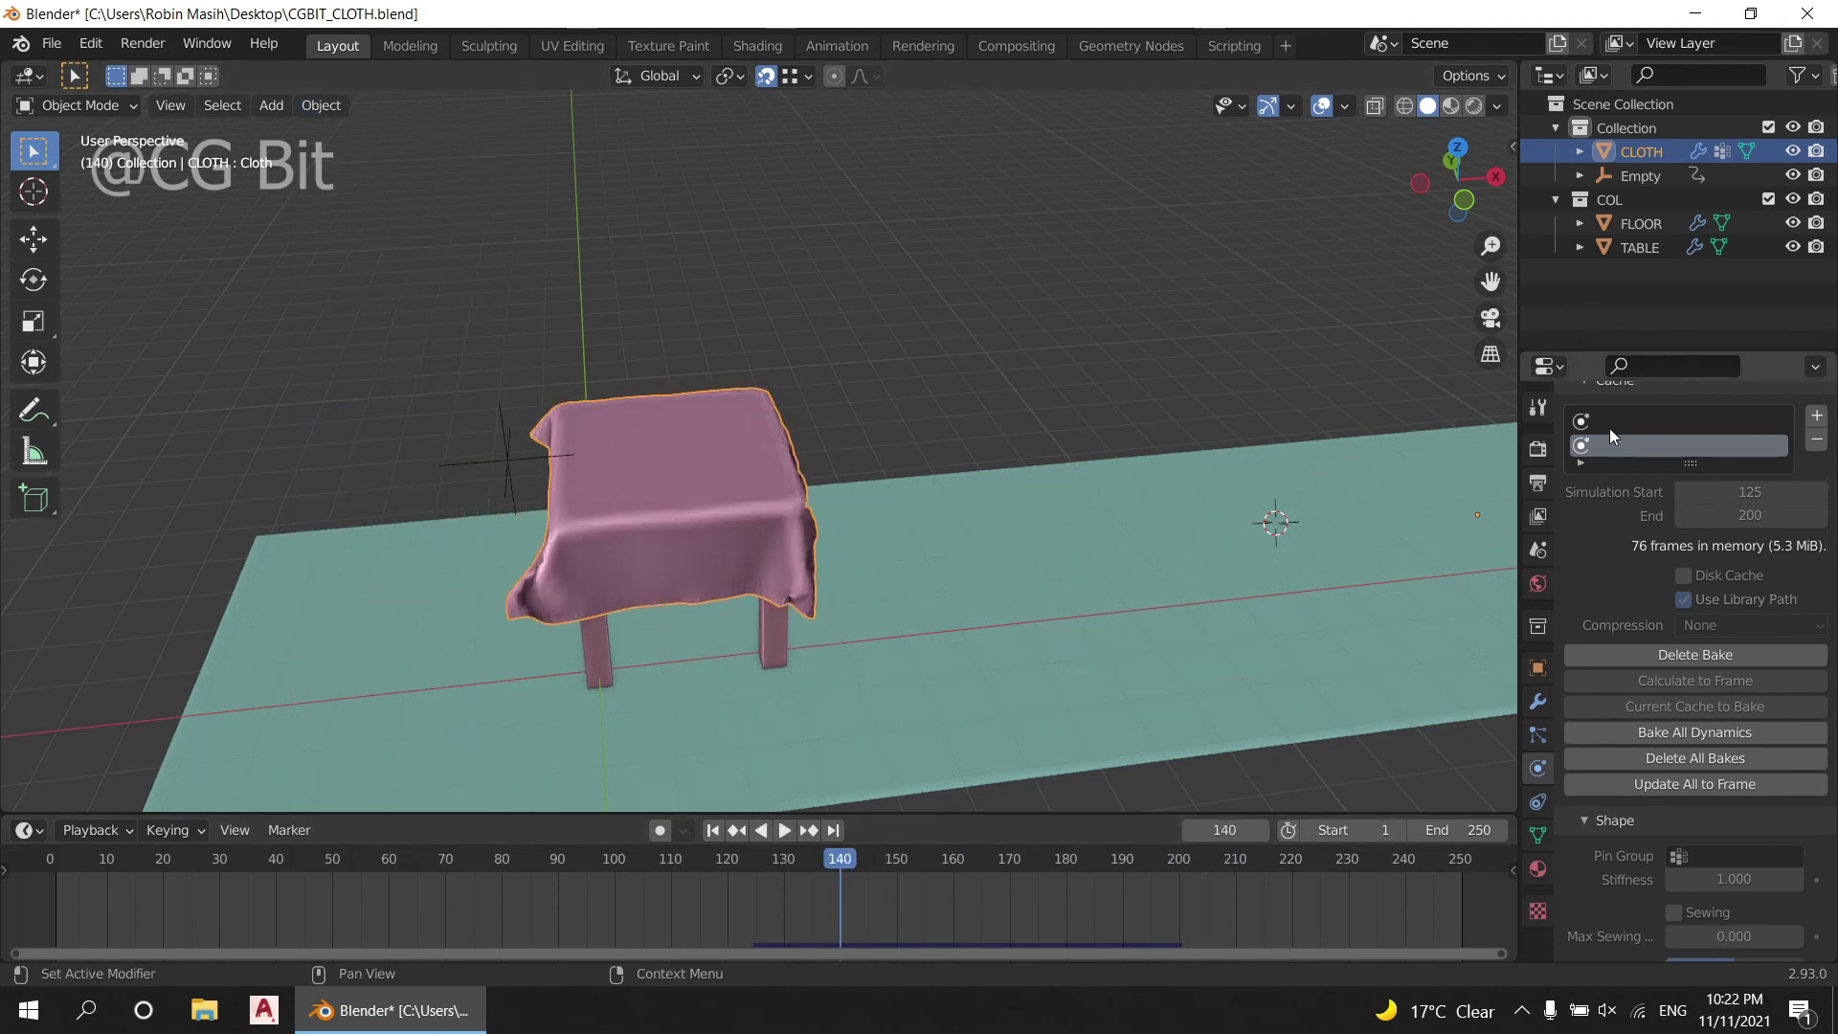
# Step: Replay the cloth animation from the first frame with the whole floor and table in view
pyautogui.hotkey('shift', 'Left')
pyautogui.press('space')
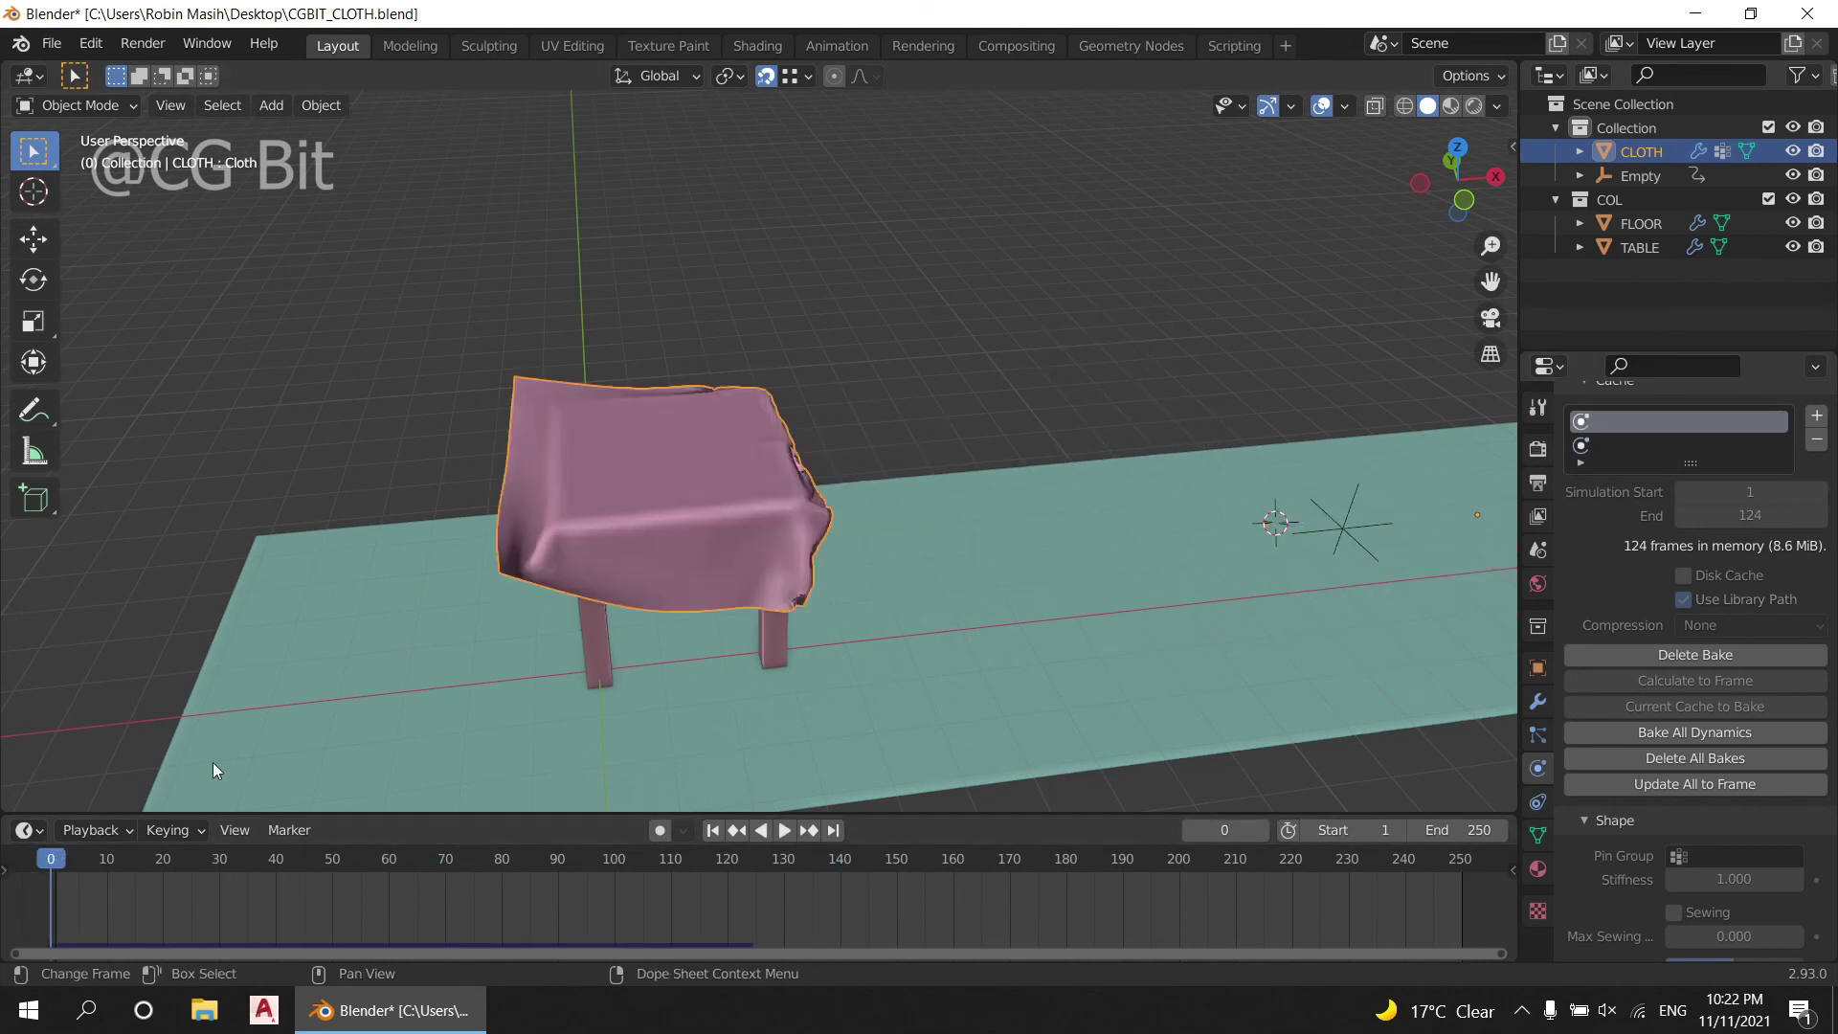
pyautogui.scroll(-4, 1010, 562)
pyautogui.press('Escape')
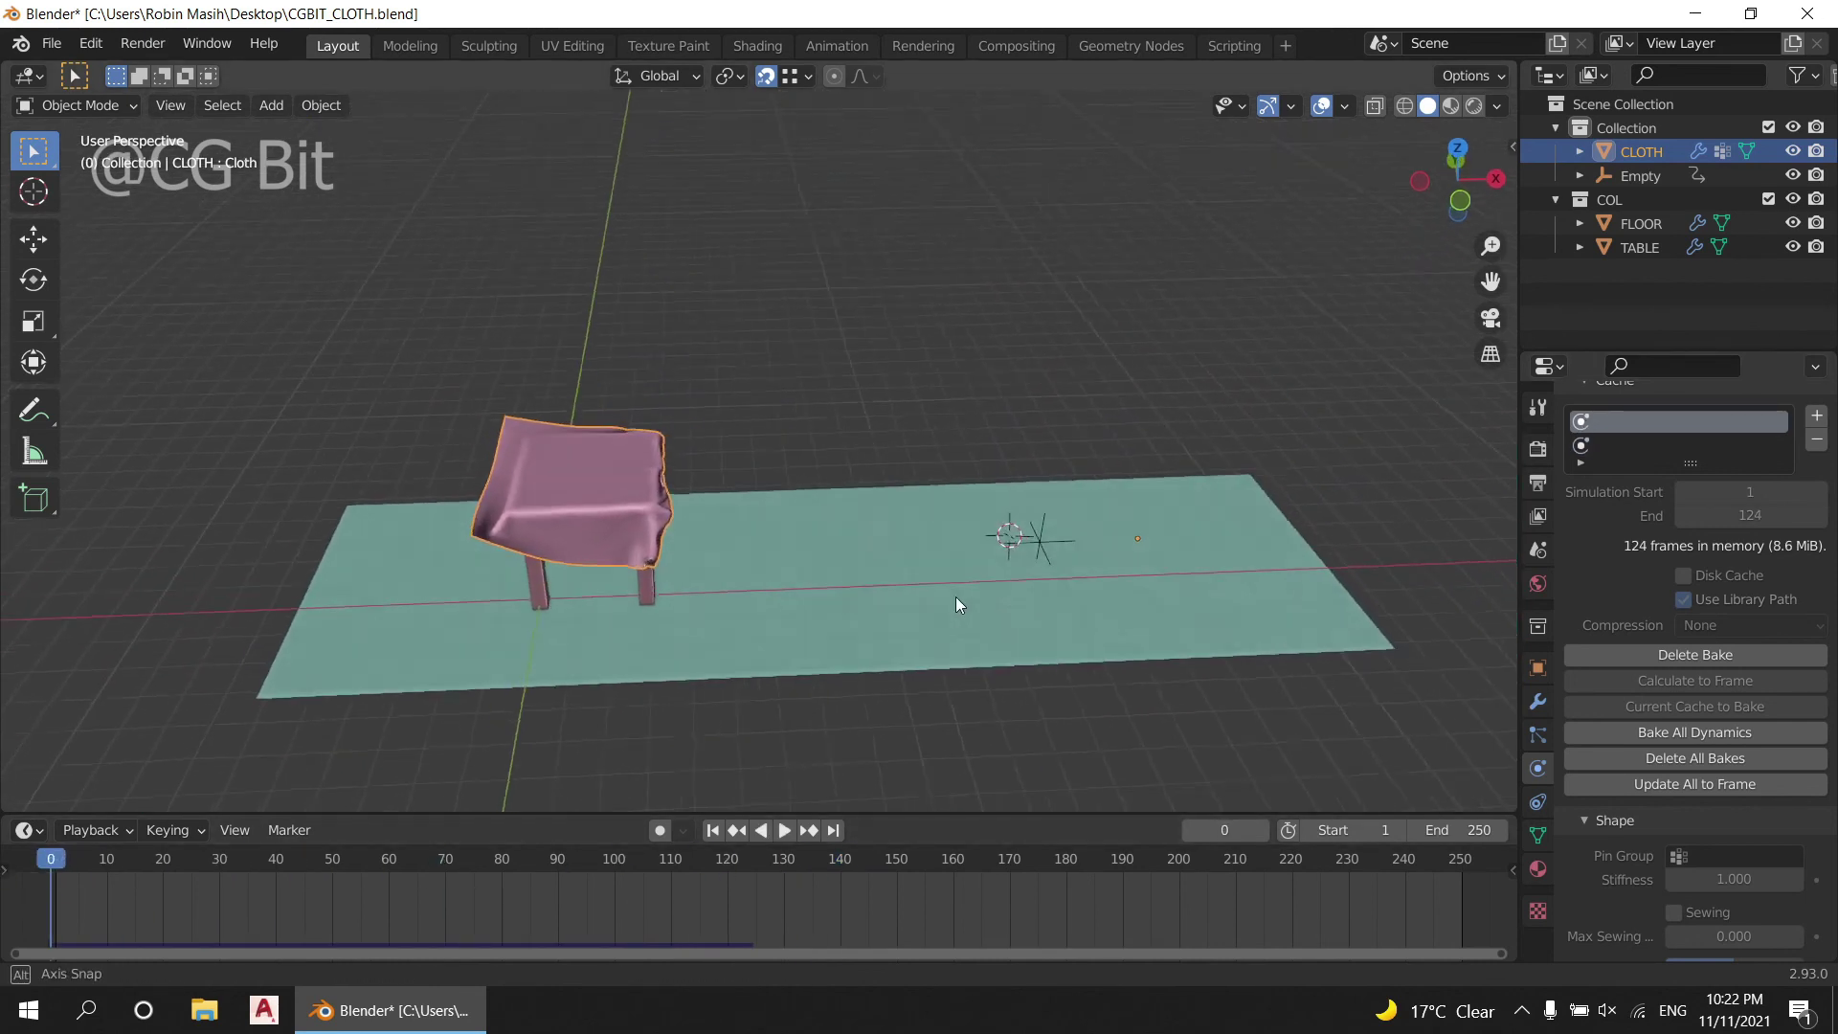
pyautogui.moveTo(1029, 621); pyautogui.dragTo(729, 781, button='middle')
pyautogui.moveTo(52, 860); pyautogui.dragTo(64, 872)
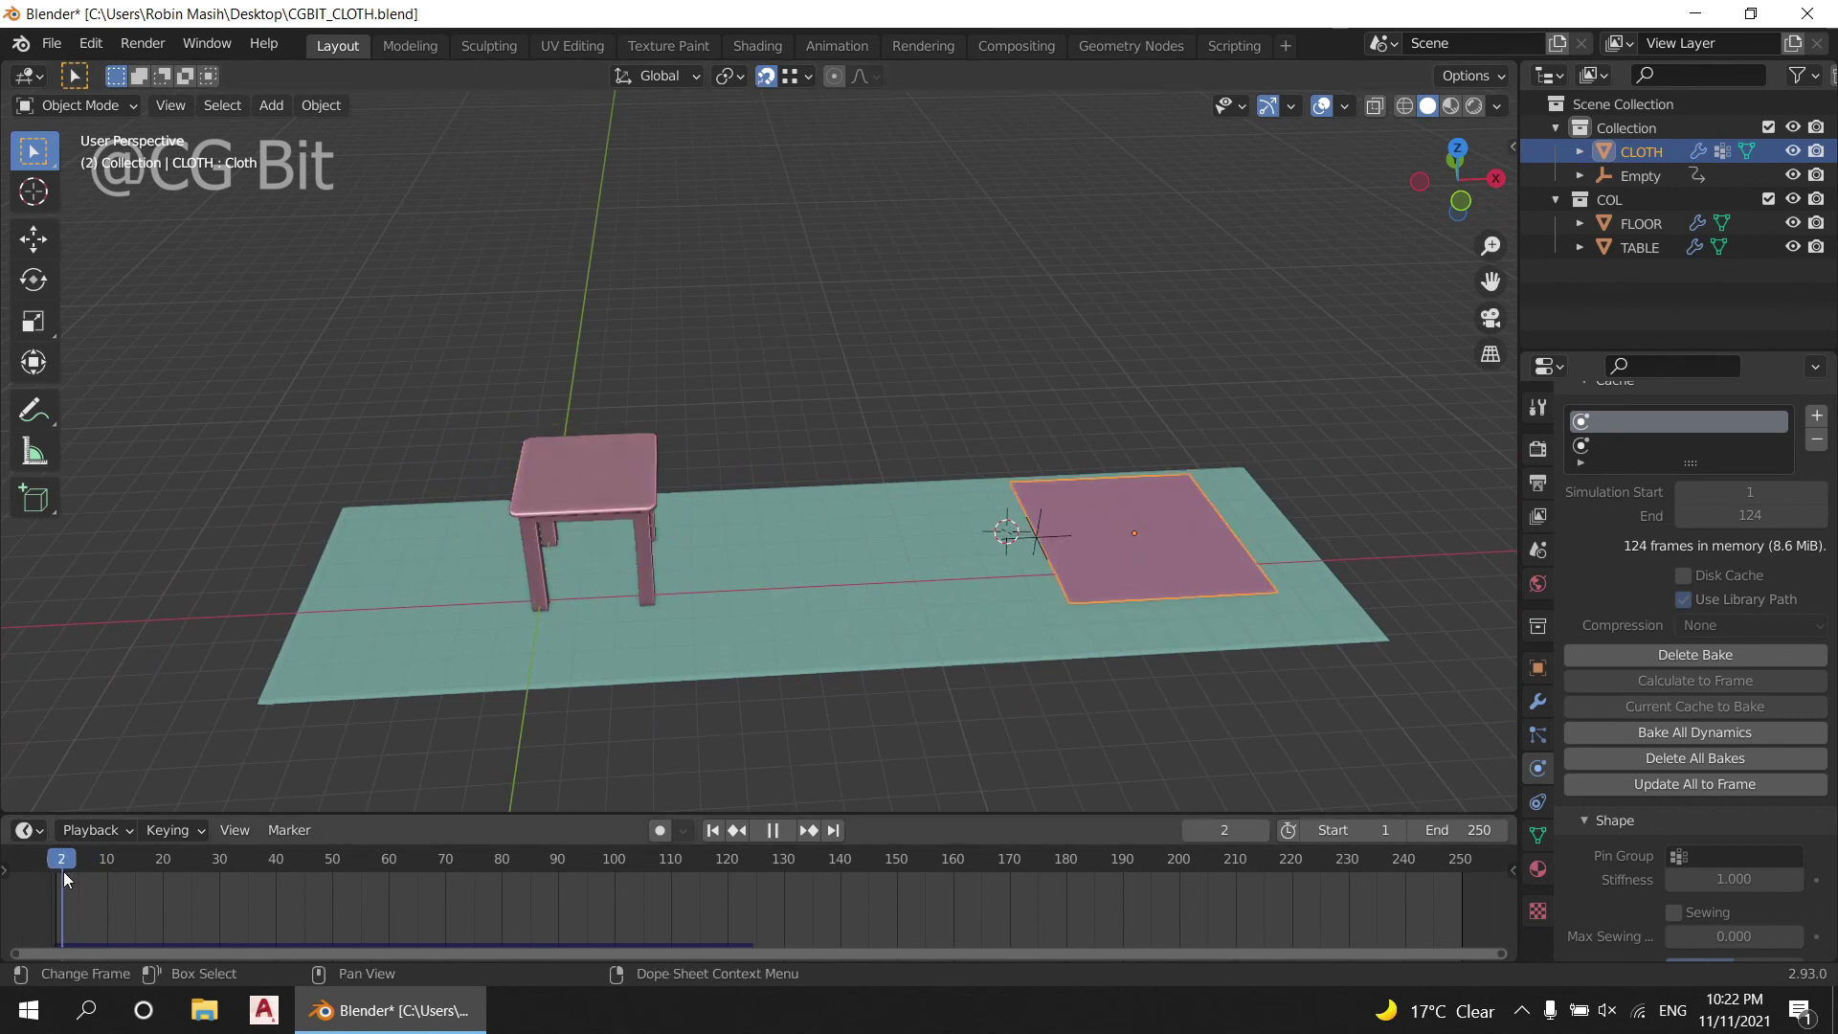
pyautogui.click(784, 834)
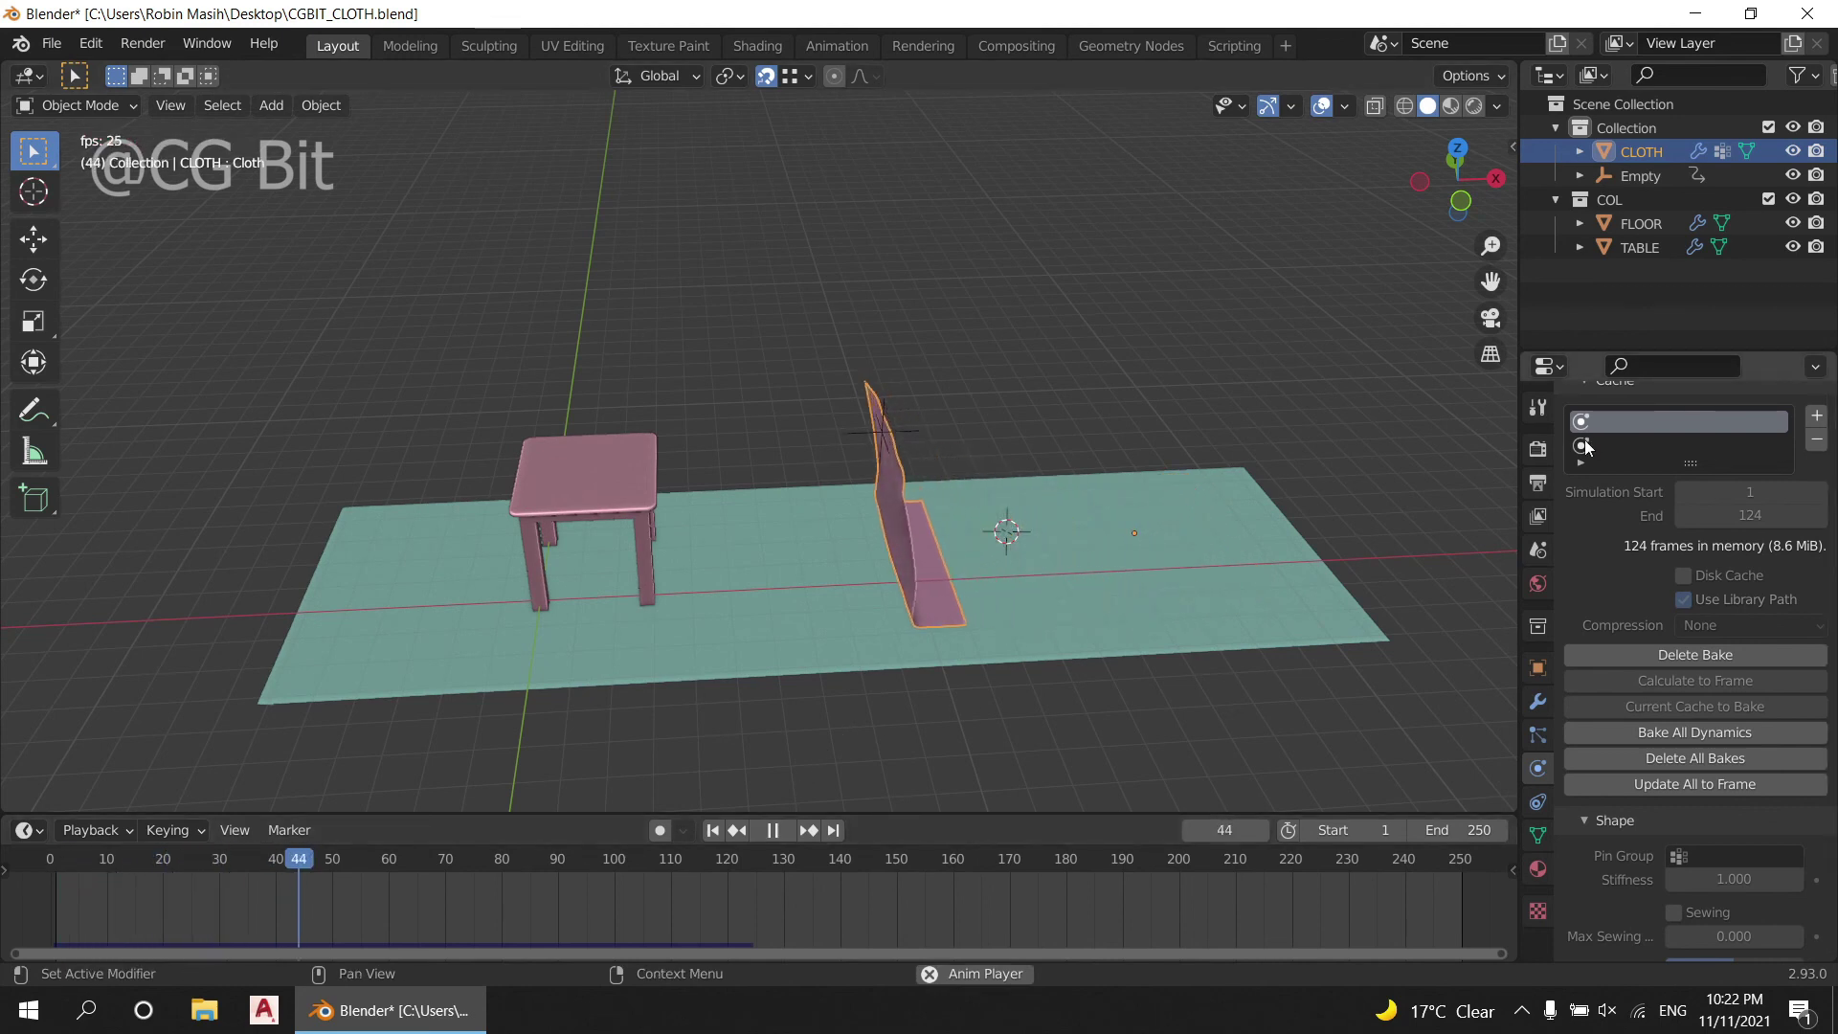